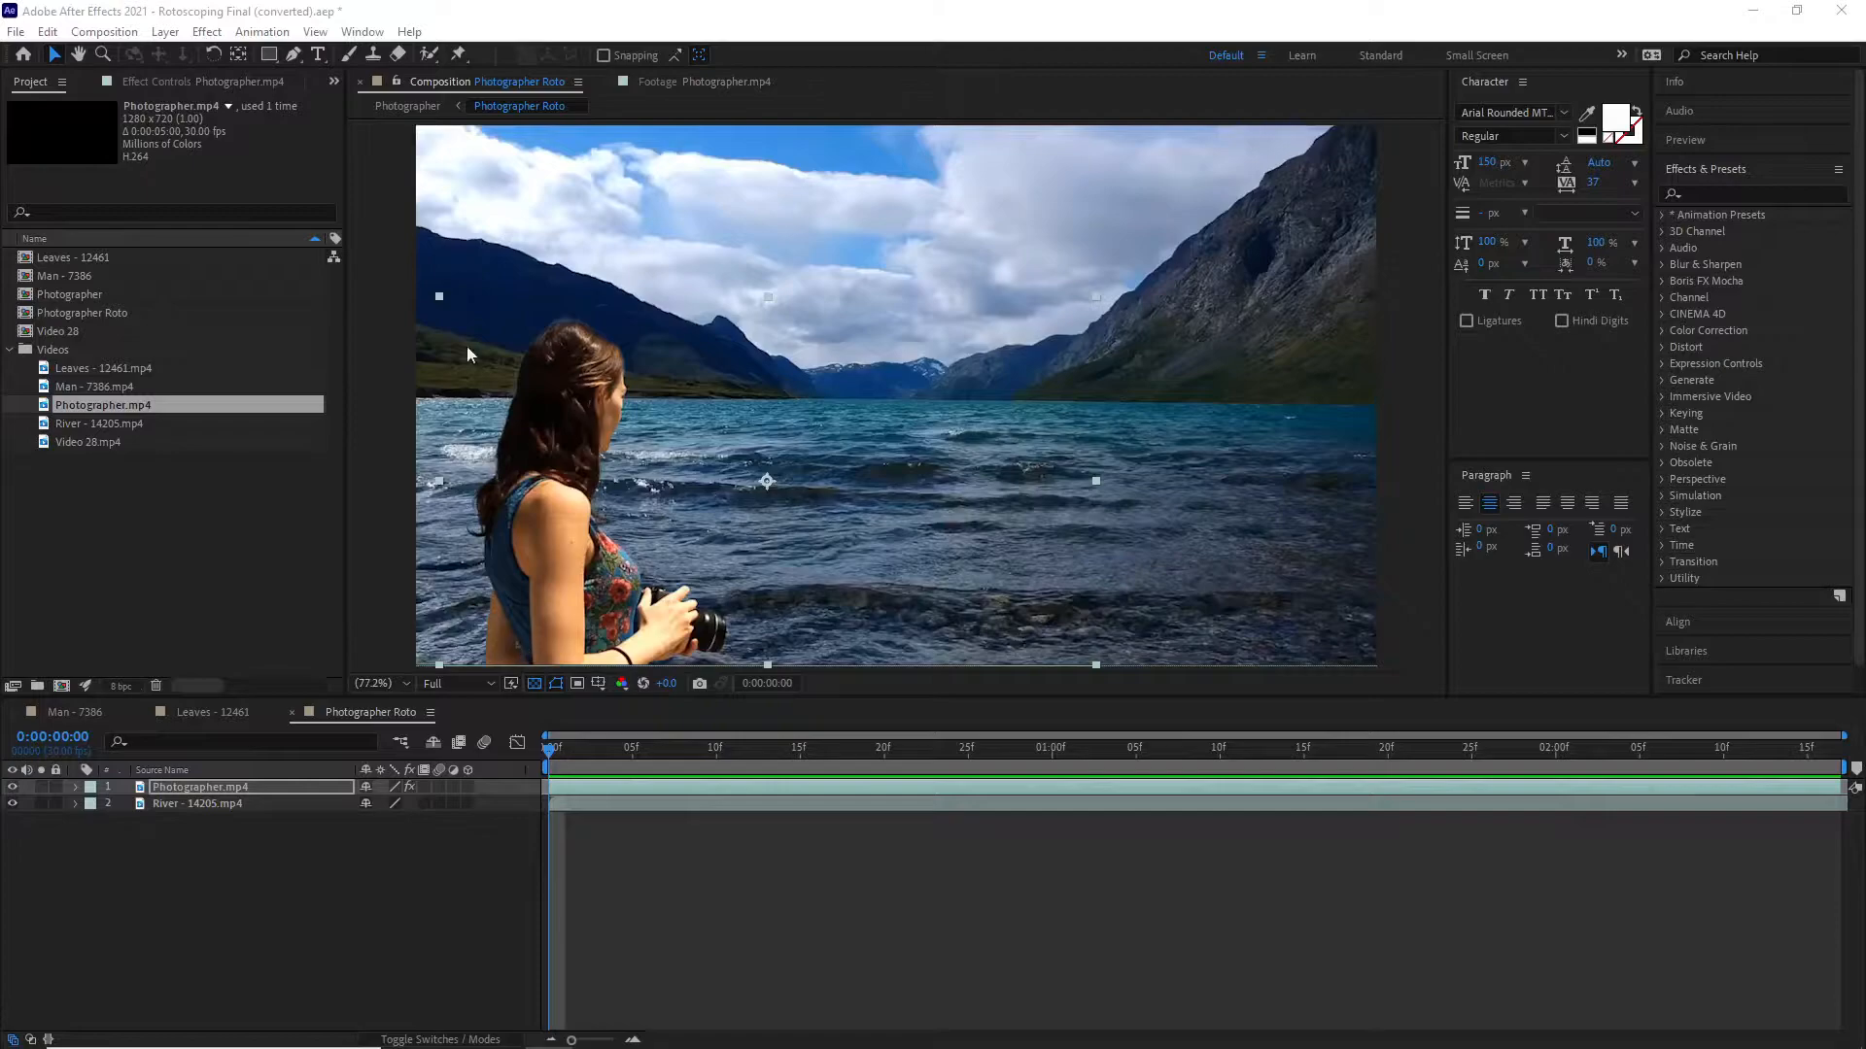
Compare the finished Photographer Roto composition with the original Photographer.mp4 footage at several frames.
{"action": "left_click", "coordinate": [691, 84]}
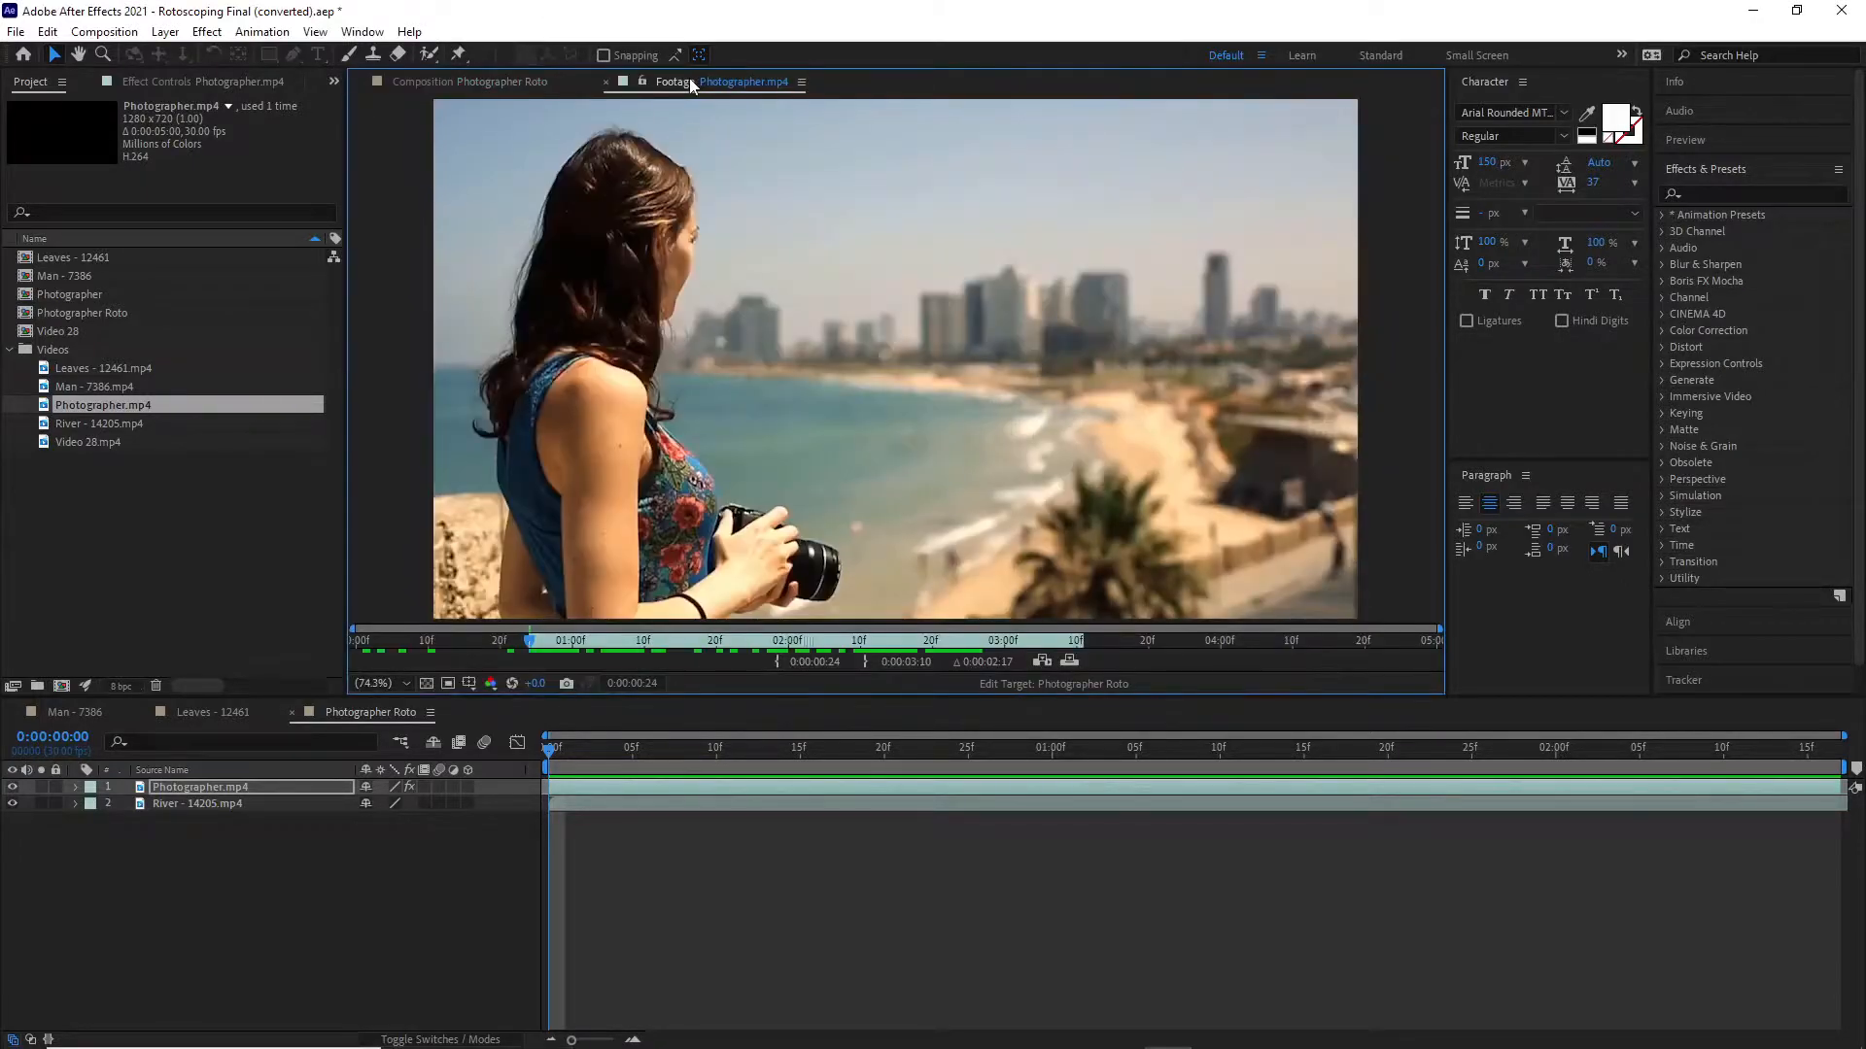
{"action": "left_click", "coordinate": [549, 753]}
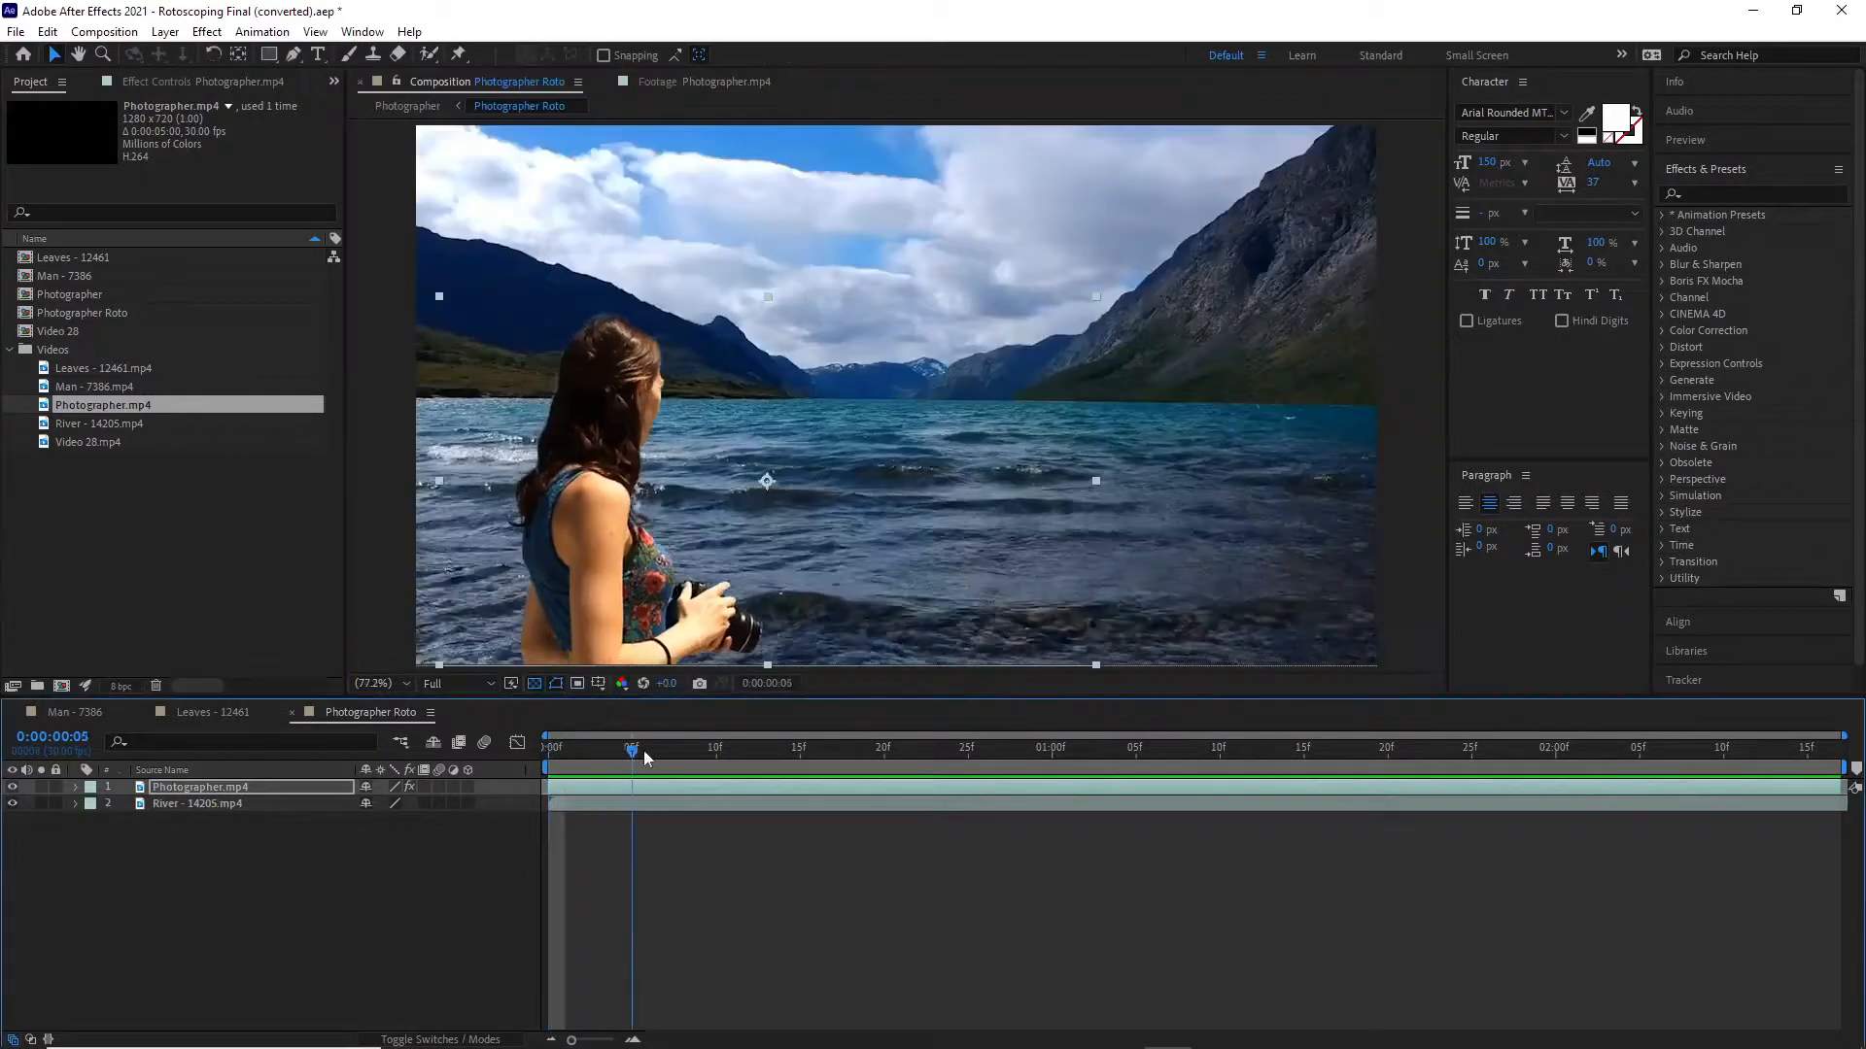
{"action": "left_click", "coordinate": [692, 82]}
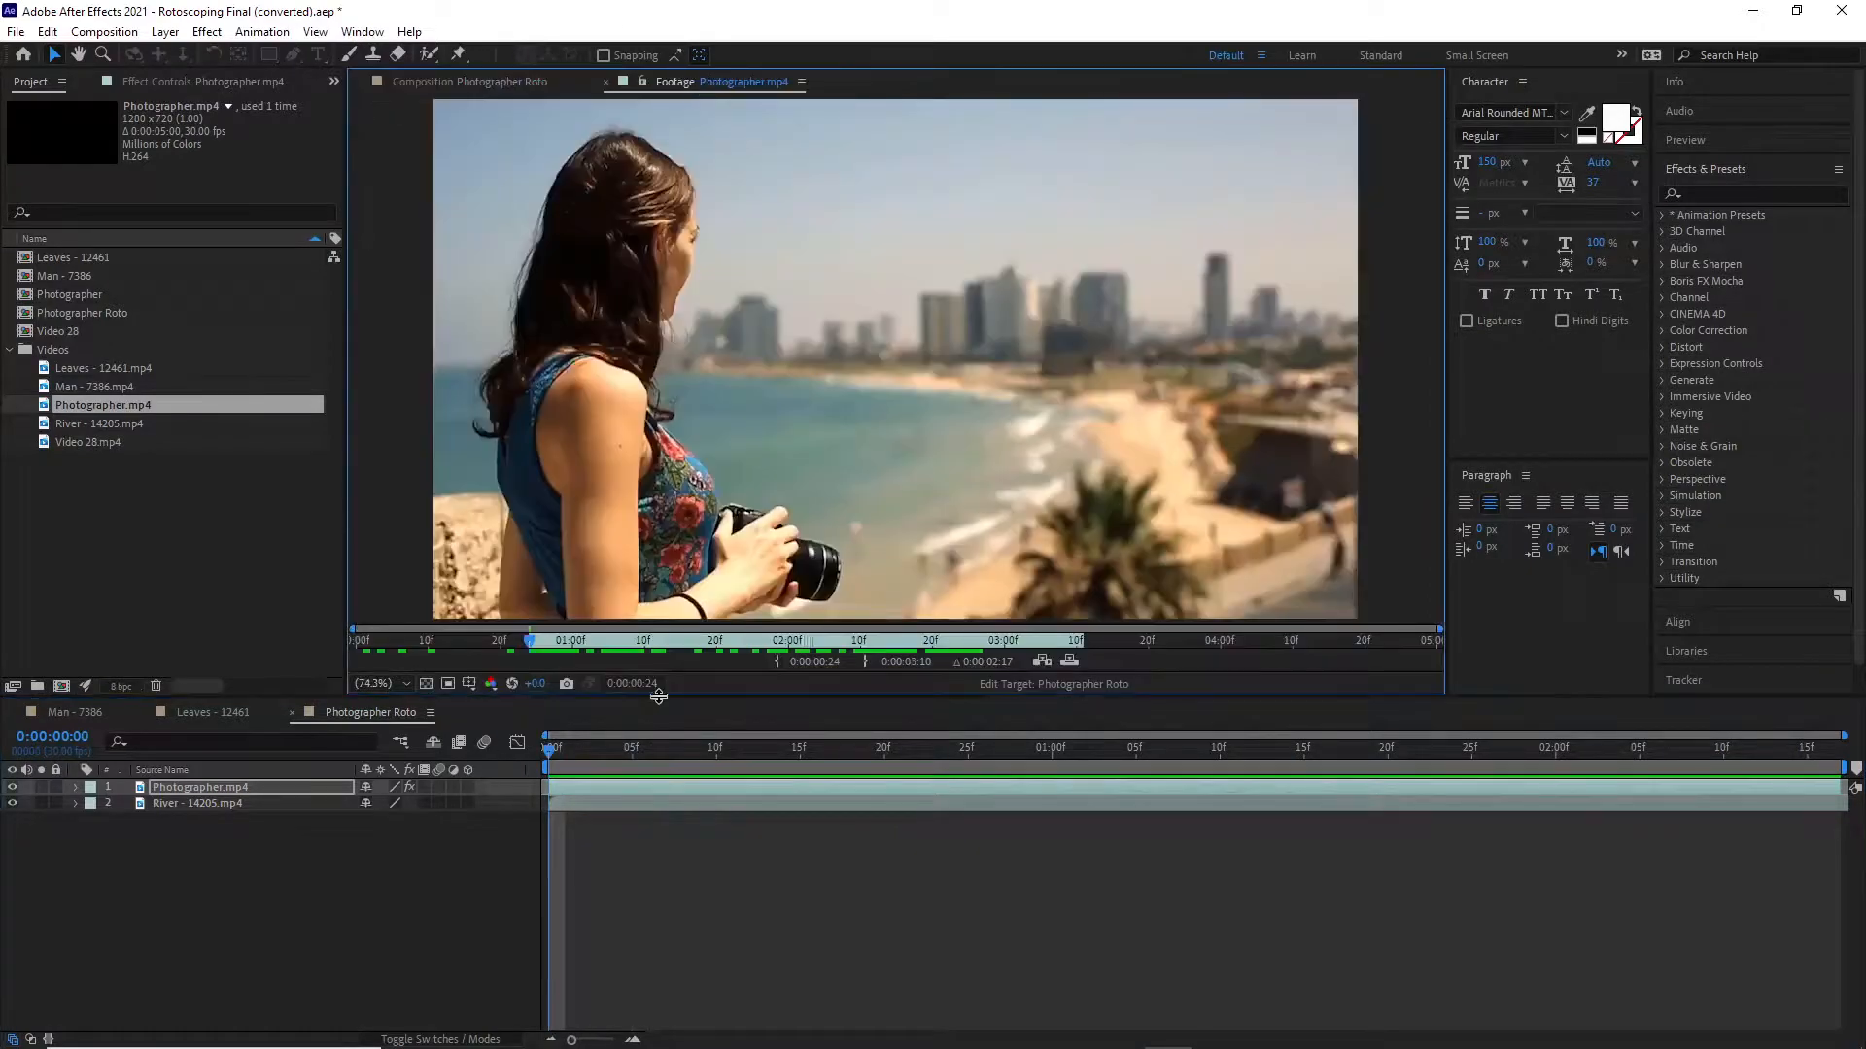
{"action": "left_click_drag", "start_coordinate": [536, 644], "coordinate": [692, 657]}
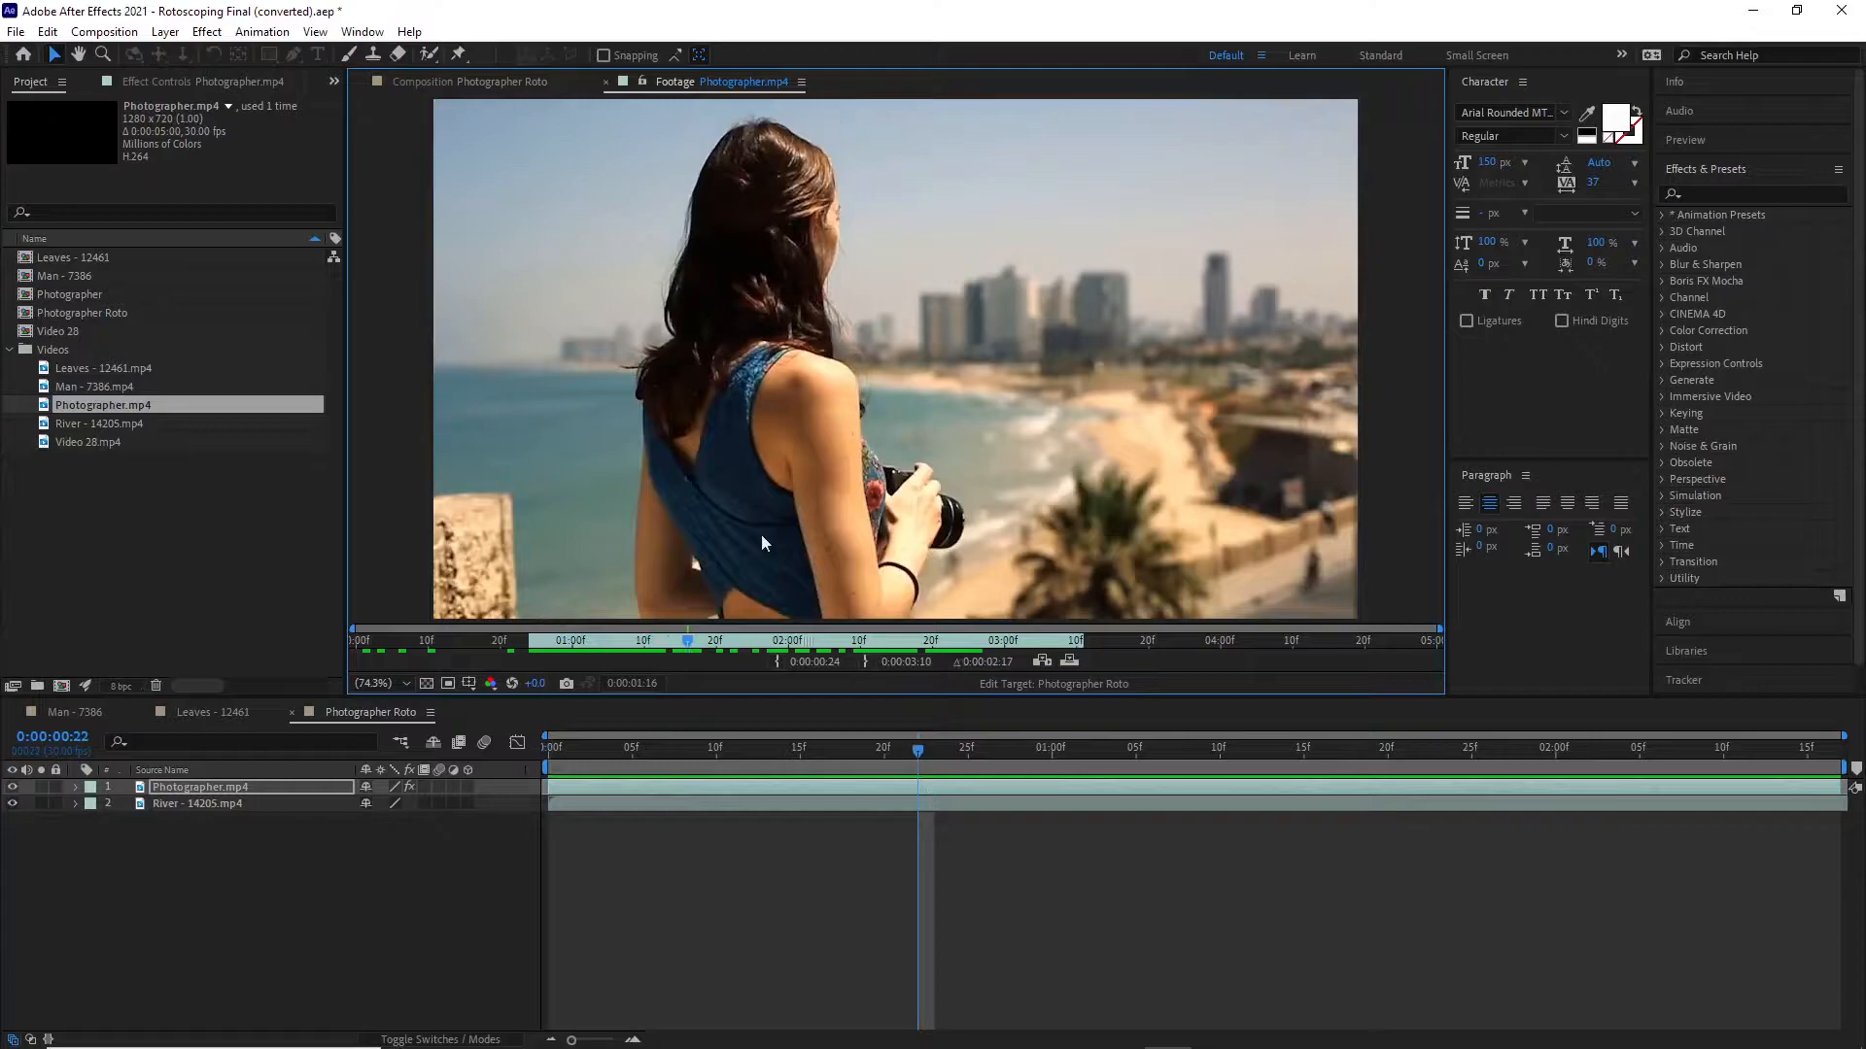
{"action": "left_click", "coordinate": [486, 84]}
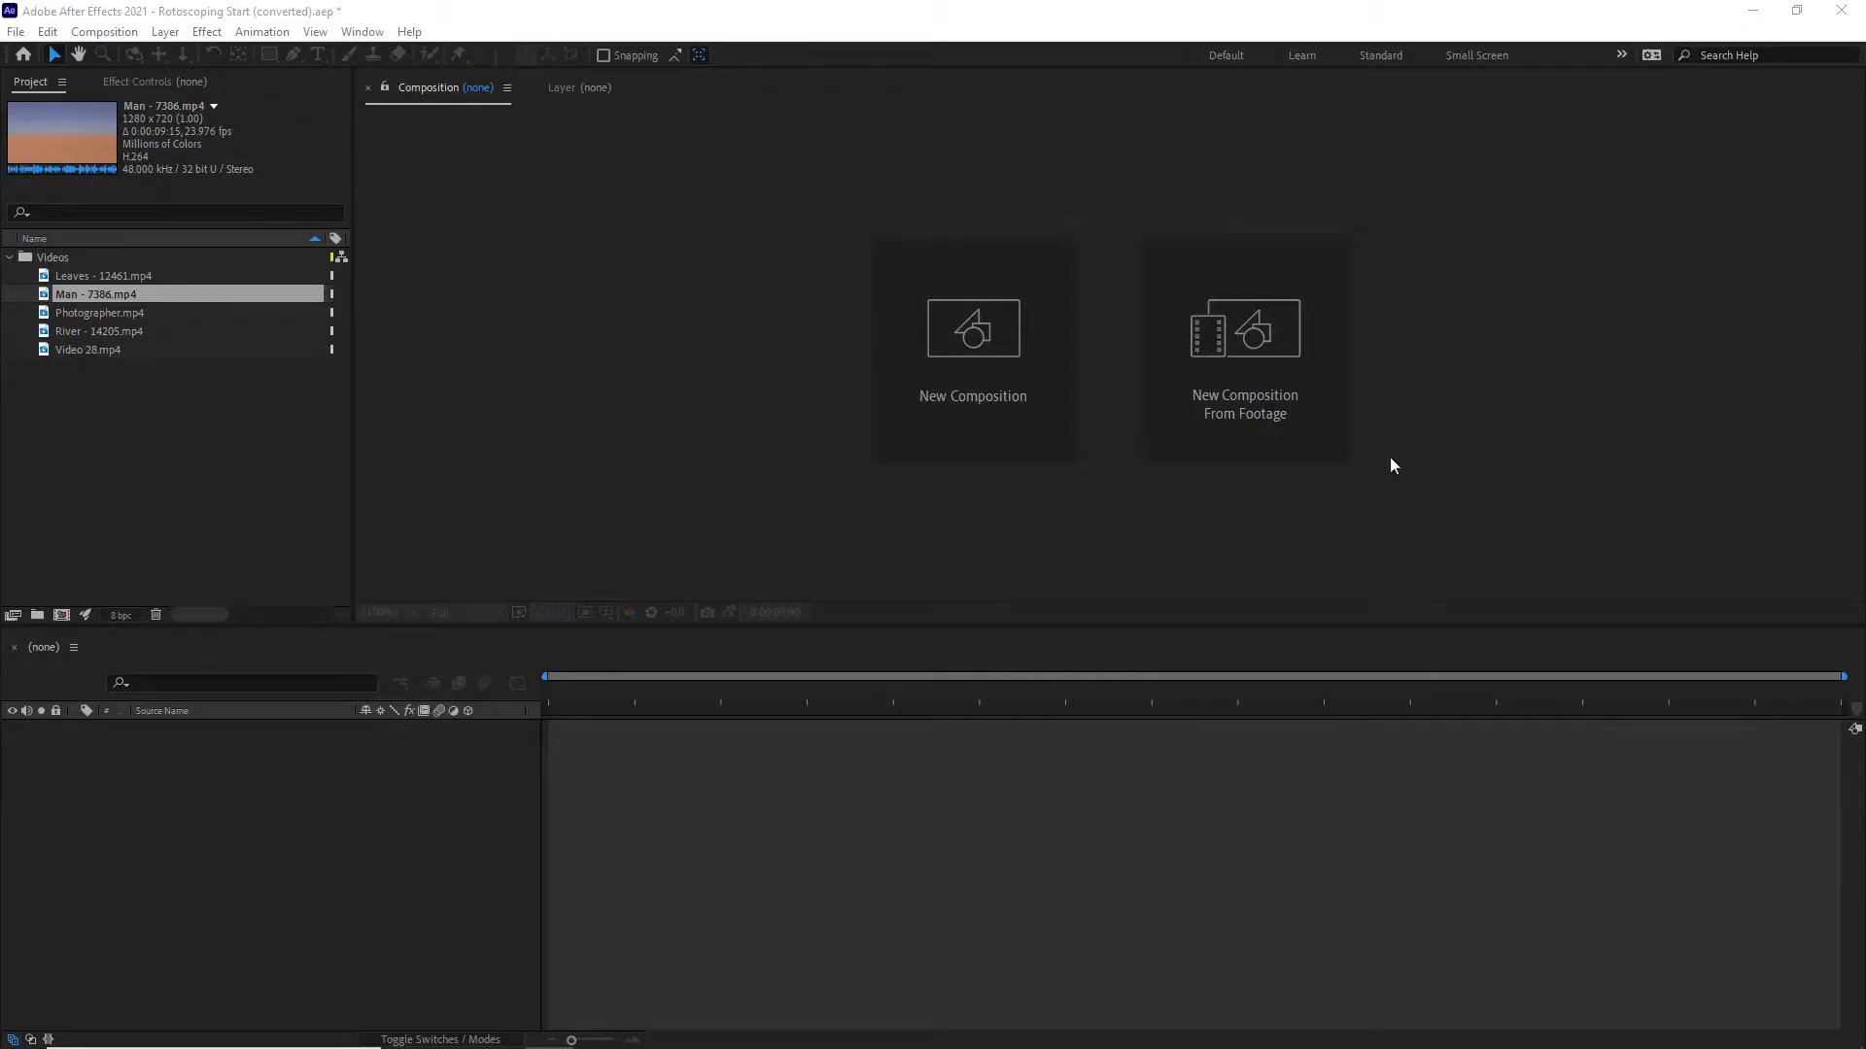
Open the Leaves - 12461.mp4 footage and scrub through its first few seconds.
{"action": "left_click", "coordinate": [75, 277]}
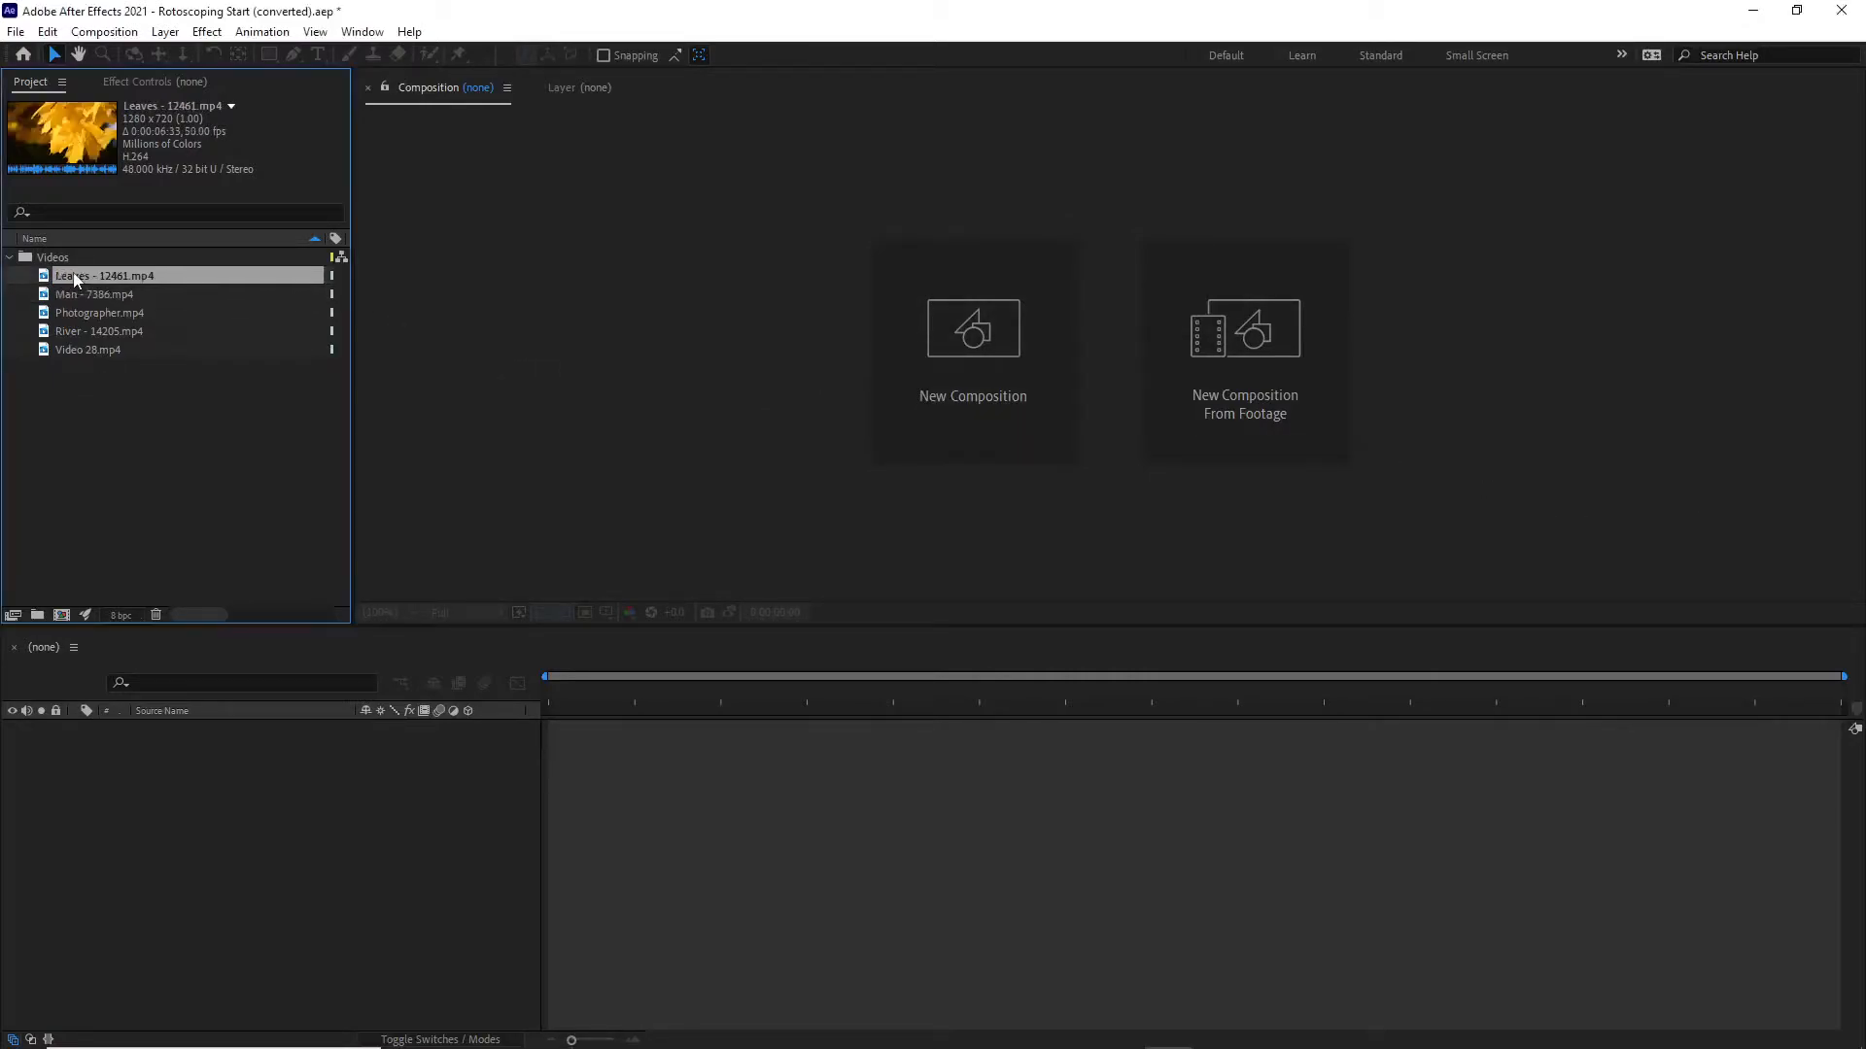
{"action": "double_click", "coordinate": [50, 276]}
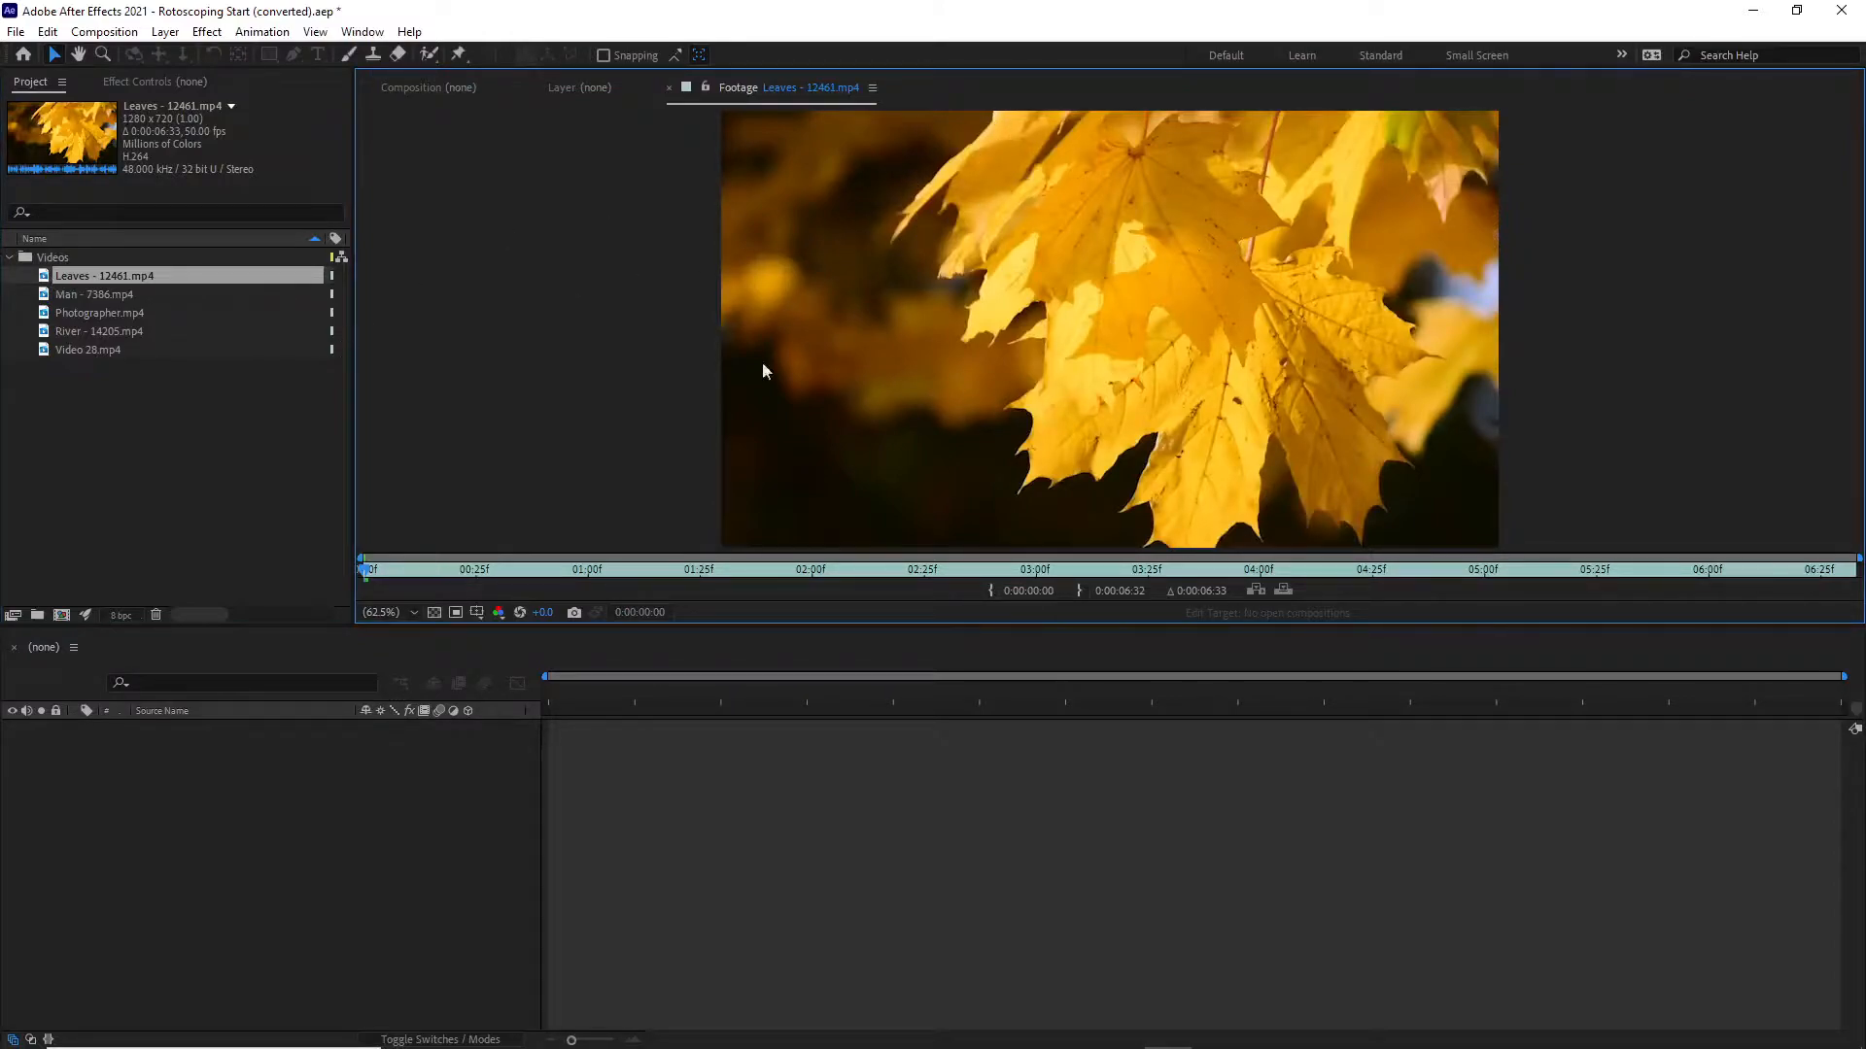
{"action": "left_click_drag", "start_coordinate": [368, 570], "coordinate": [896, 549]}
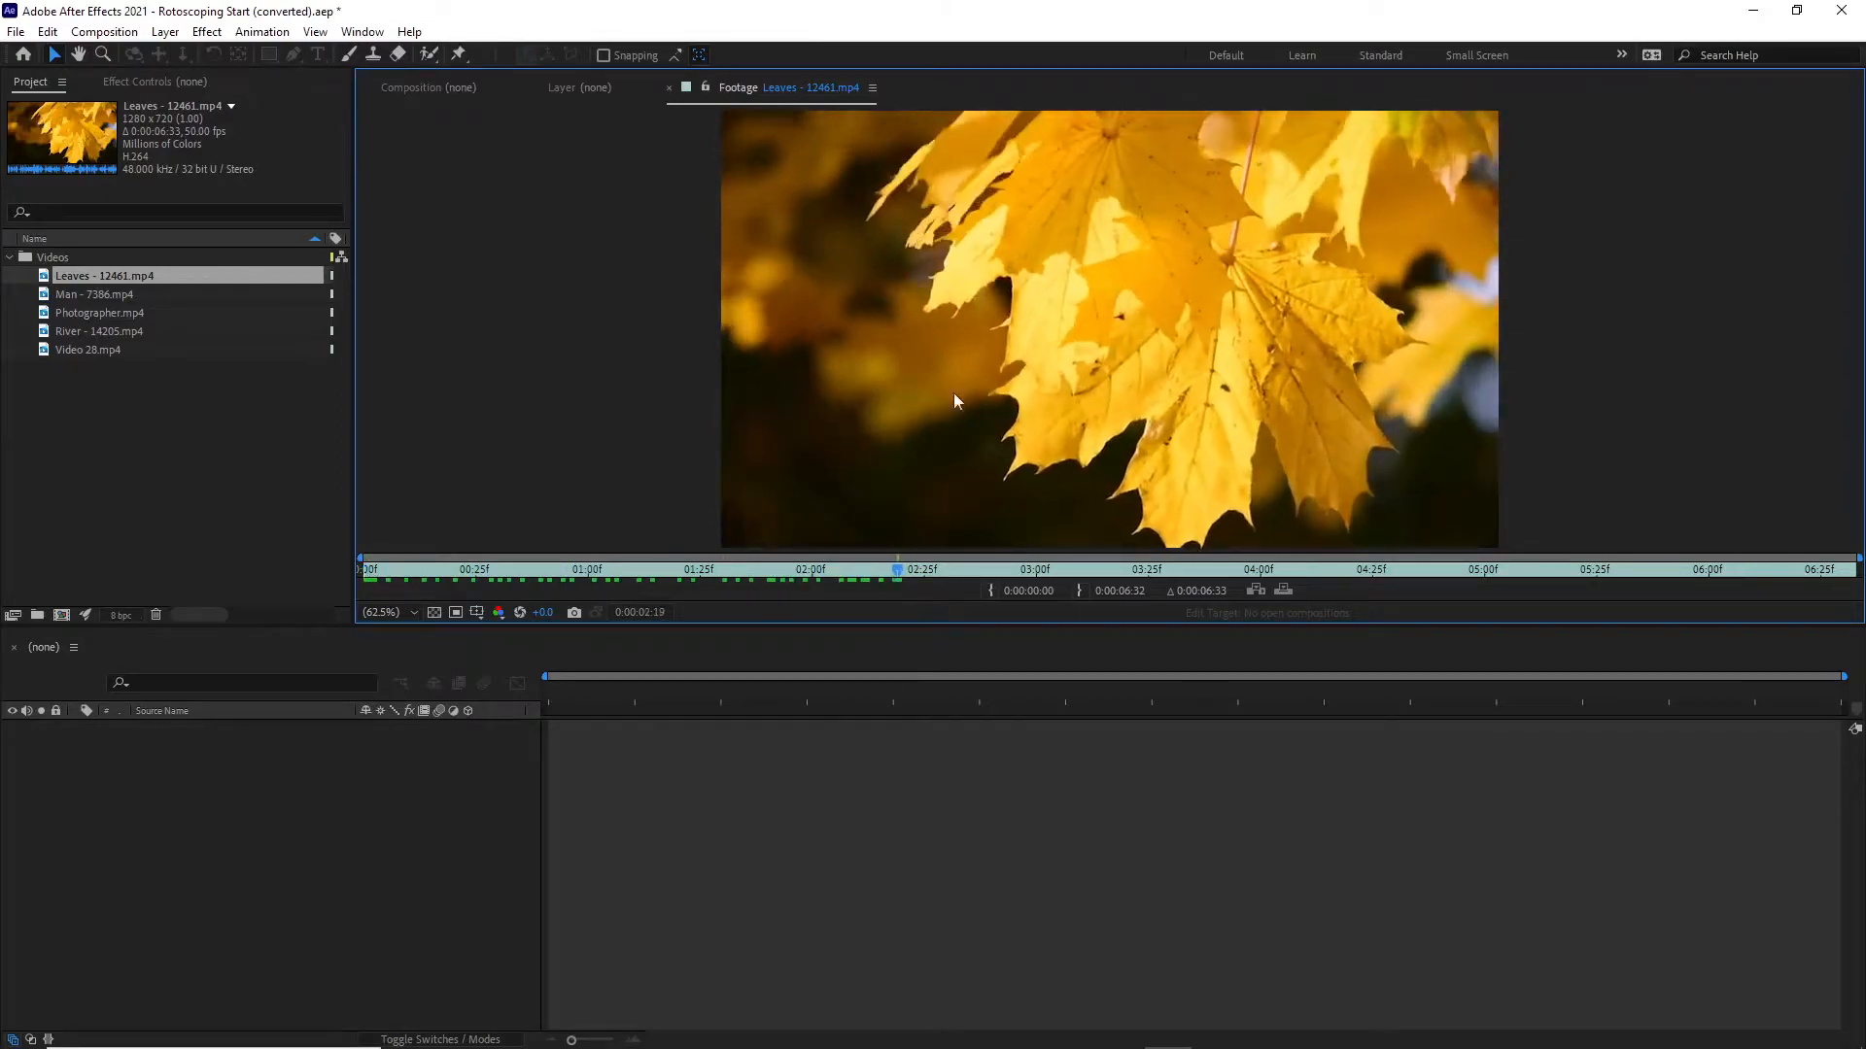
Preview the Man - 7386.mp4 footage, and close its footage viewer and the empty layer viewer.
{"action": "left_click", "coordinate": [56, 295]}
{"action": "double_click", "coordinate": [57, 294]}
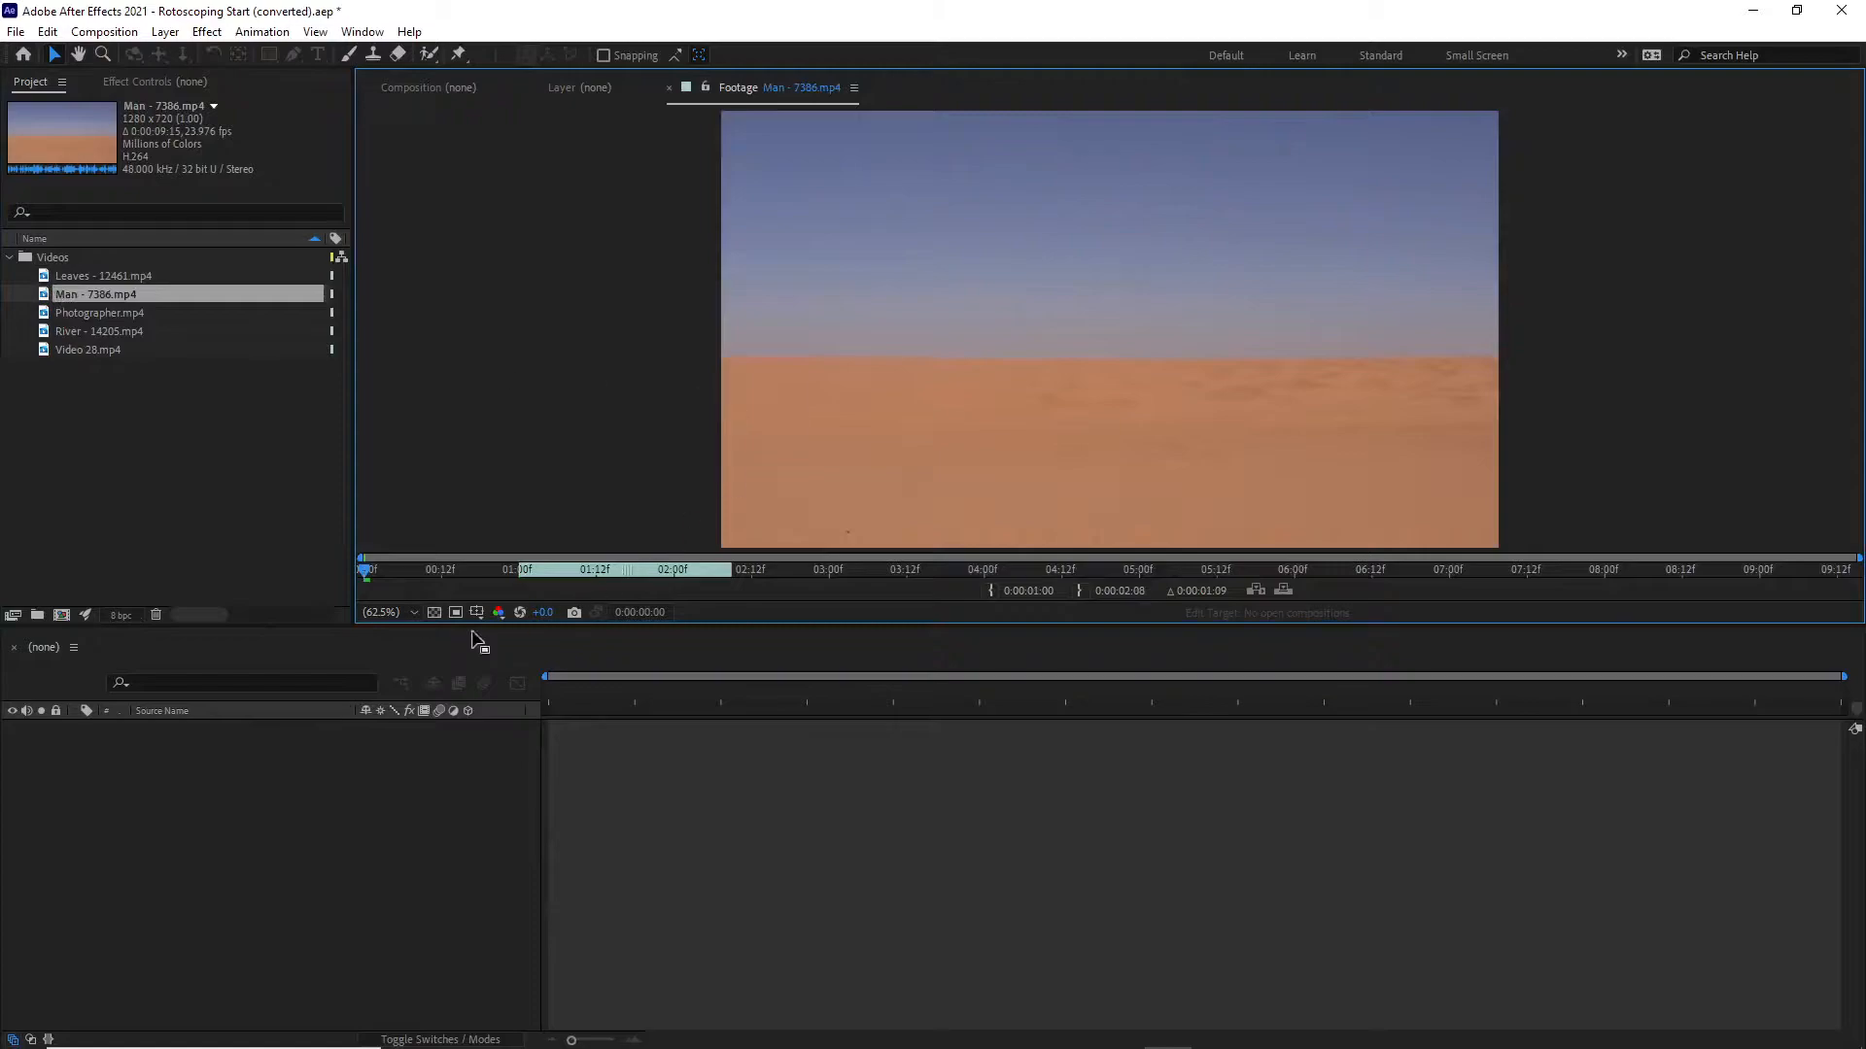
{"action": "left_click_drag", "start_coordinate": [366, 575], "coordinate": [208, 552]}
{"action": "key", "text": "space"}
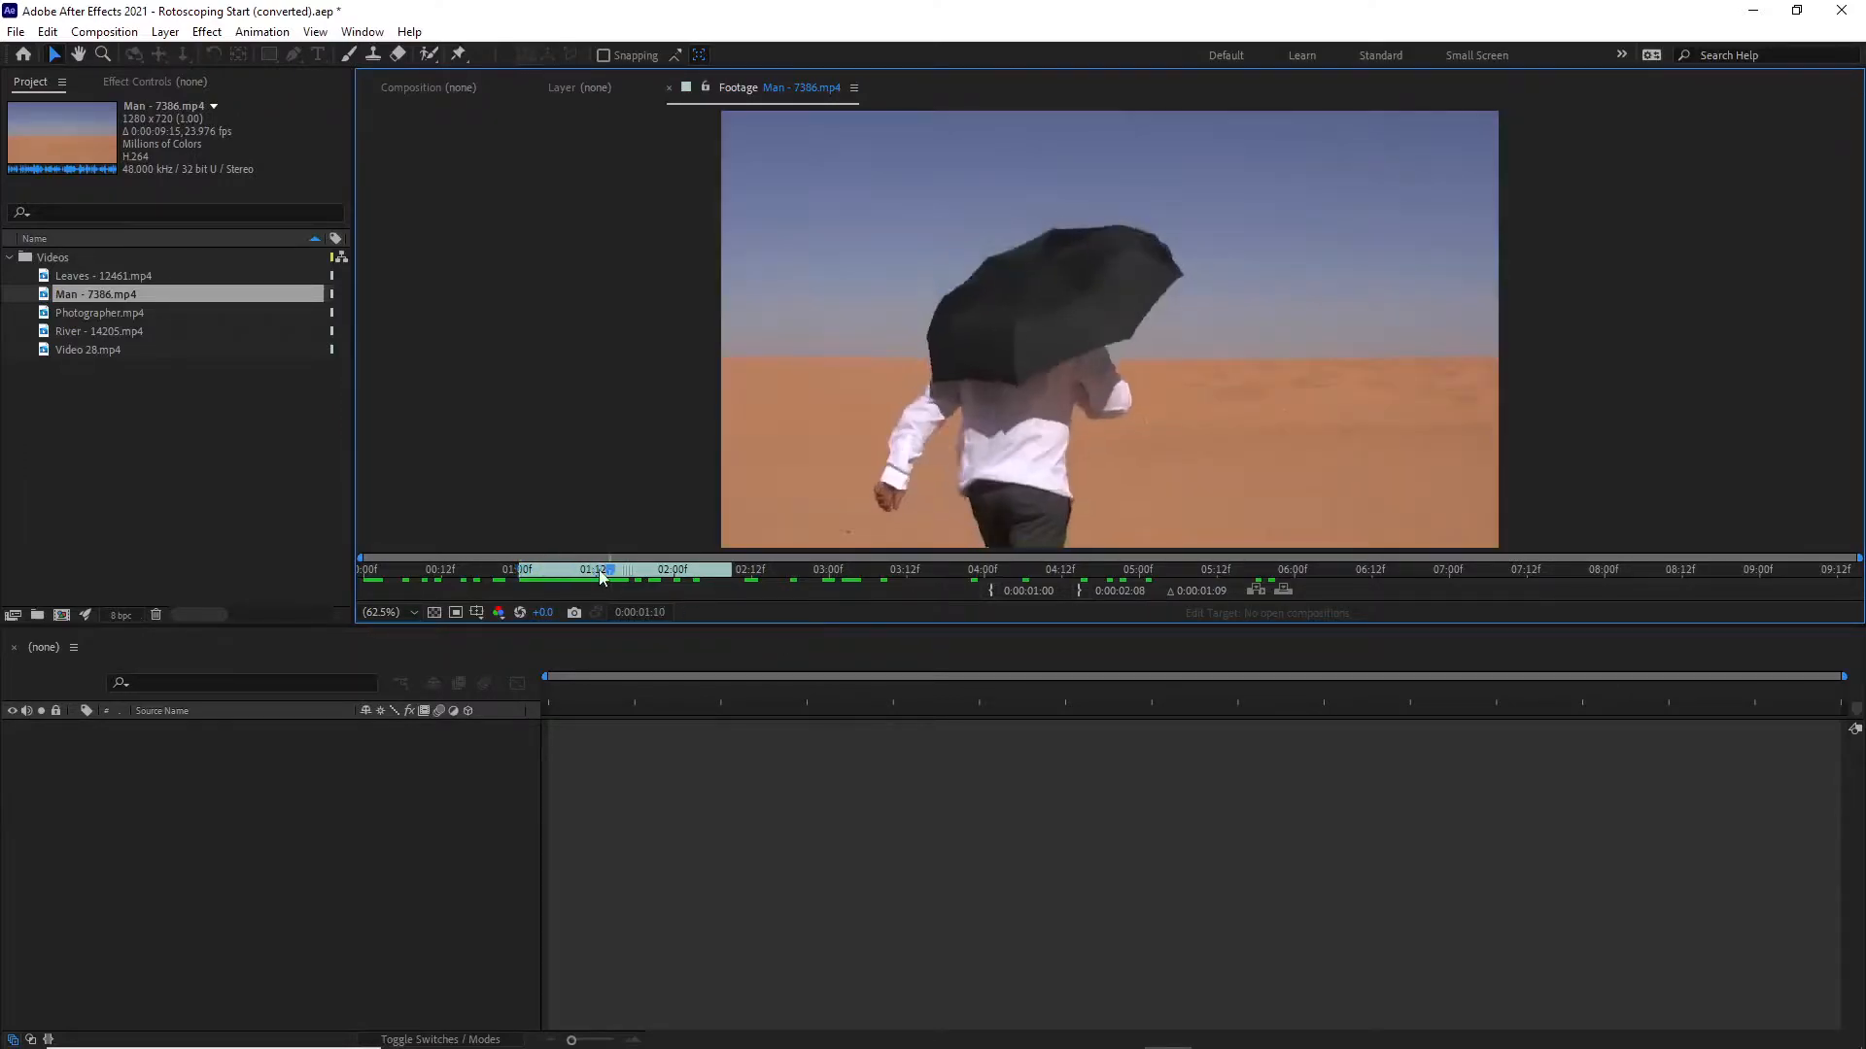
{"action": "left_click", "coordinate": [925, 572]}
{"action": "left_click_drag", "start_coordinate": [951, 613], "coordinate": [213, 557]}
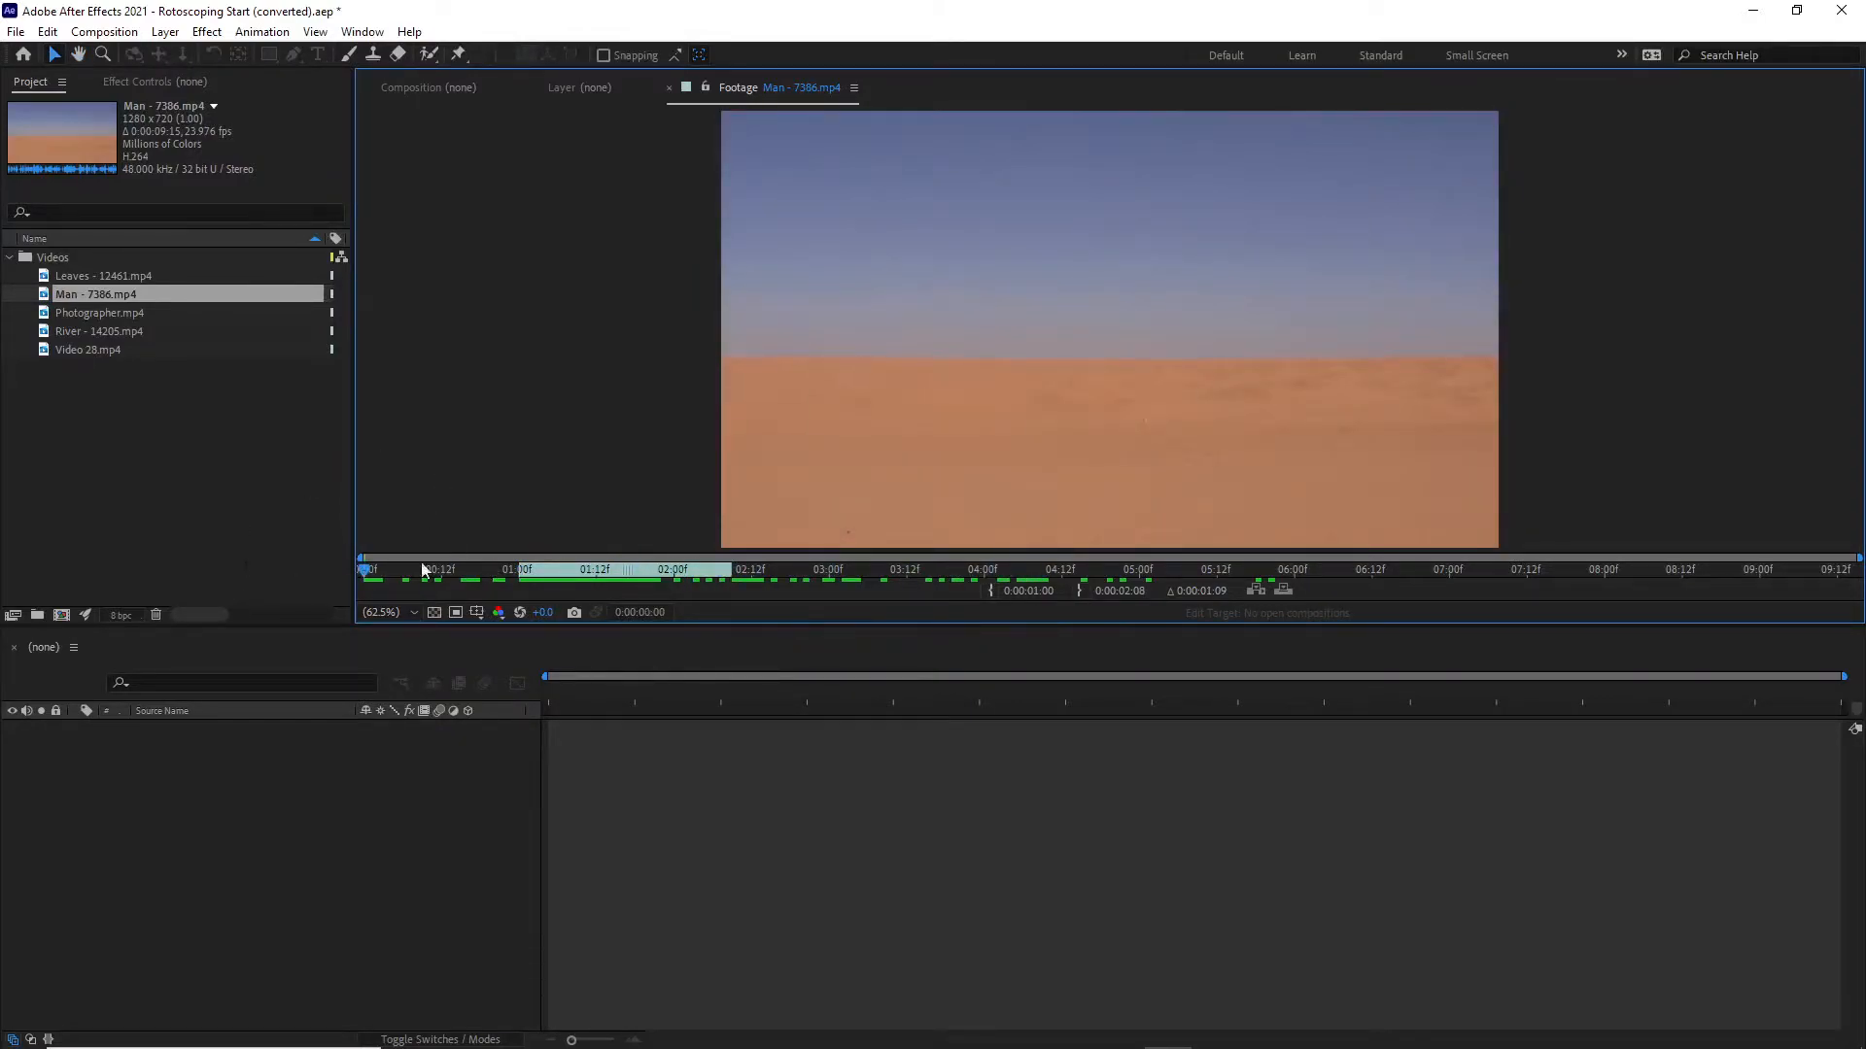
{"action": "key", "text": "space"}
{"action": "key", "text": "space"}
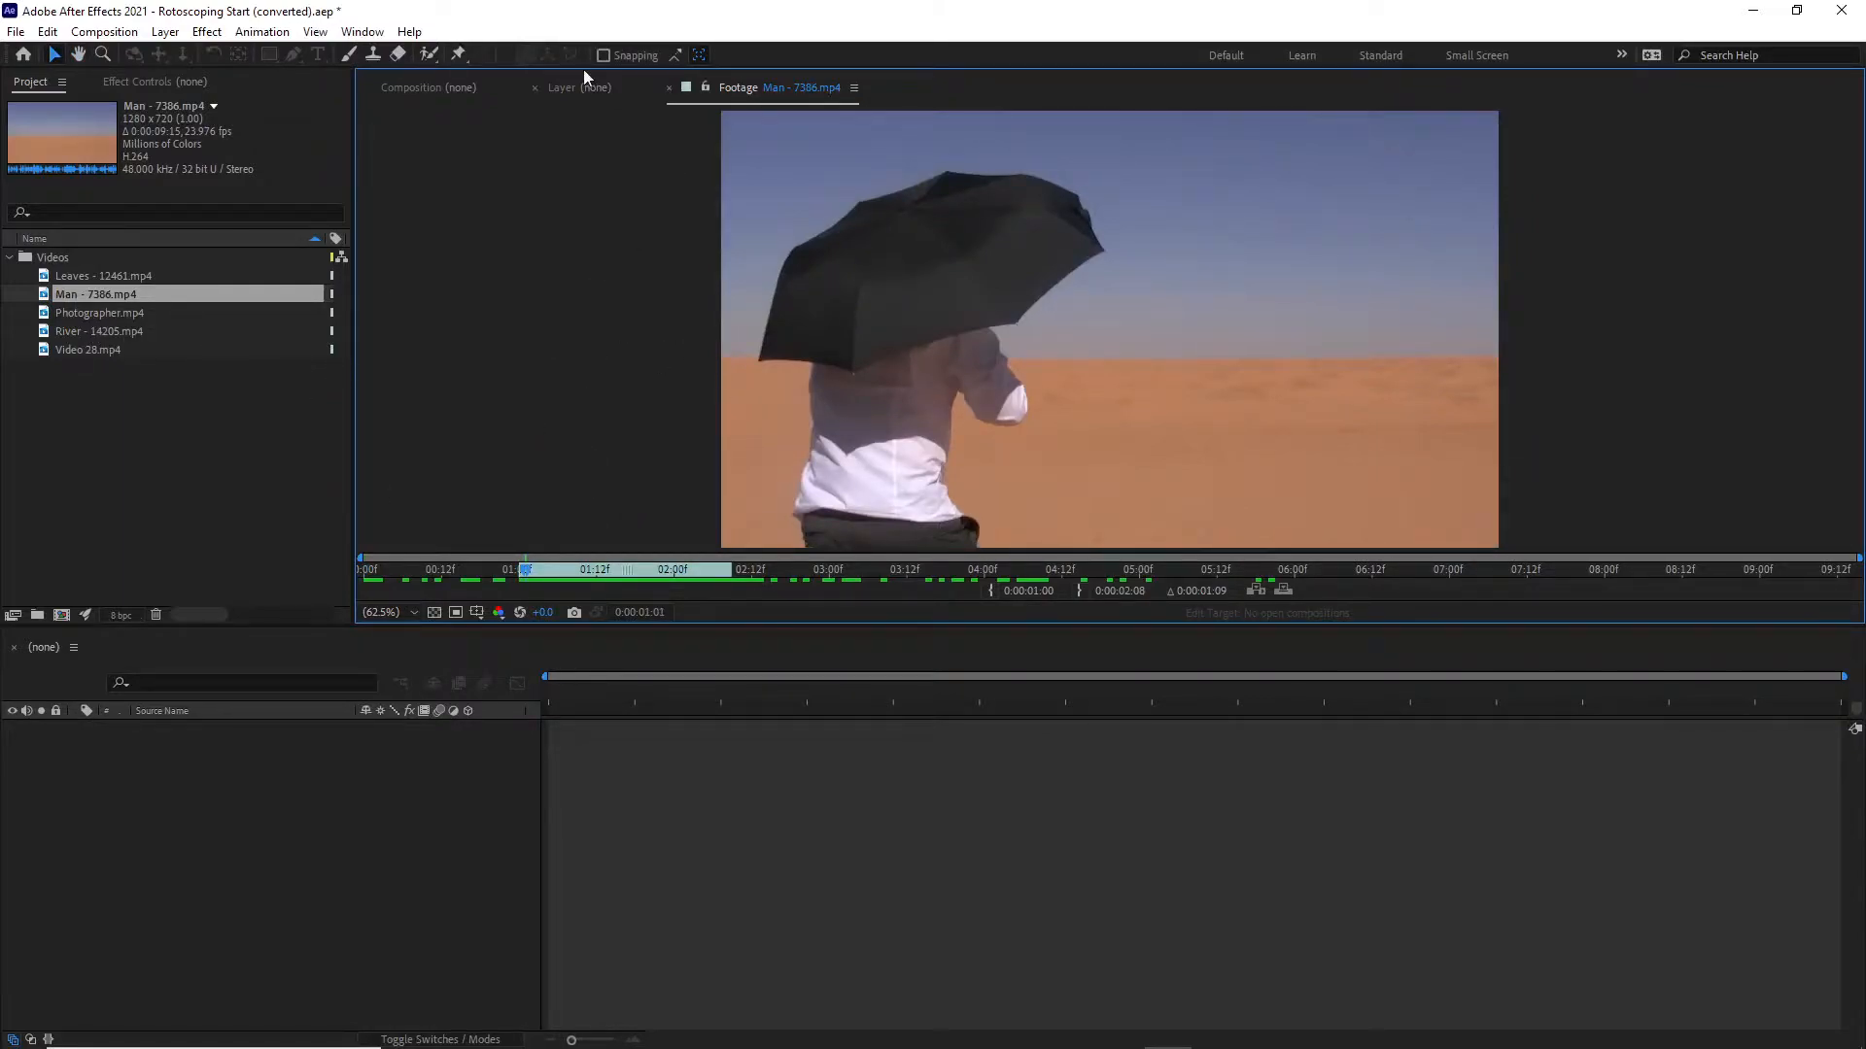
{"action": "left_click", "coordinate": [669, 88]}
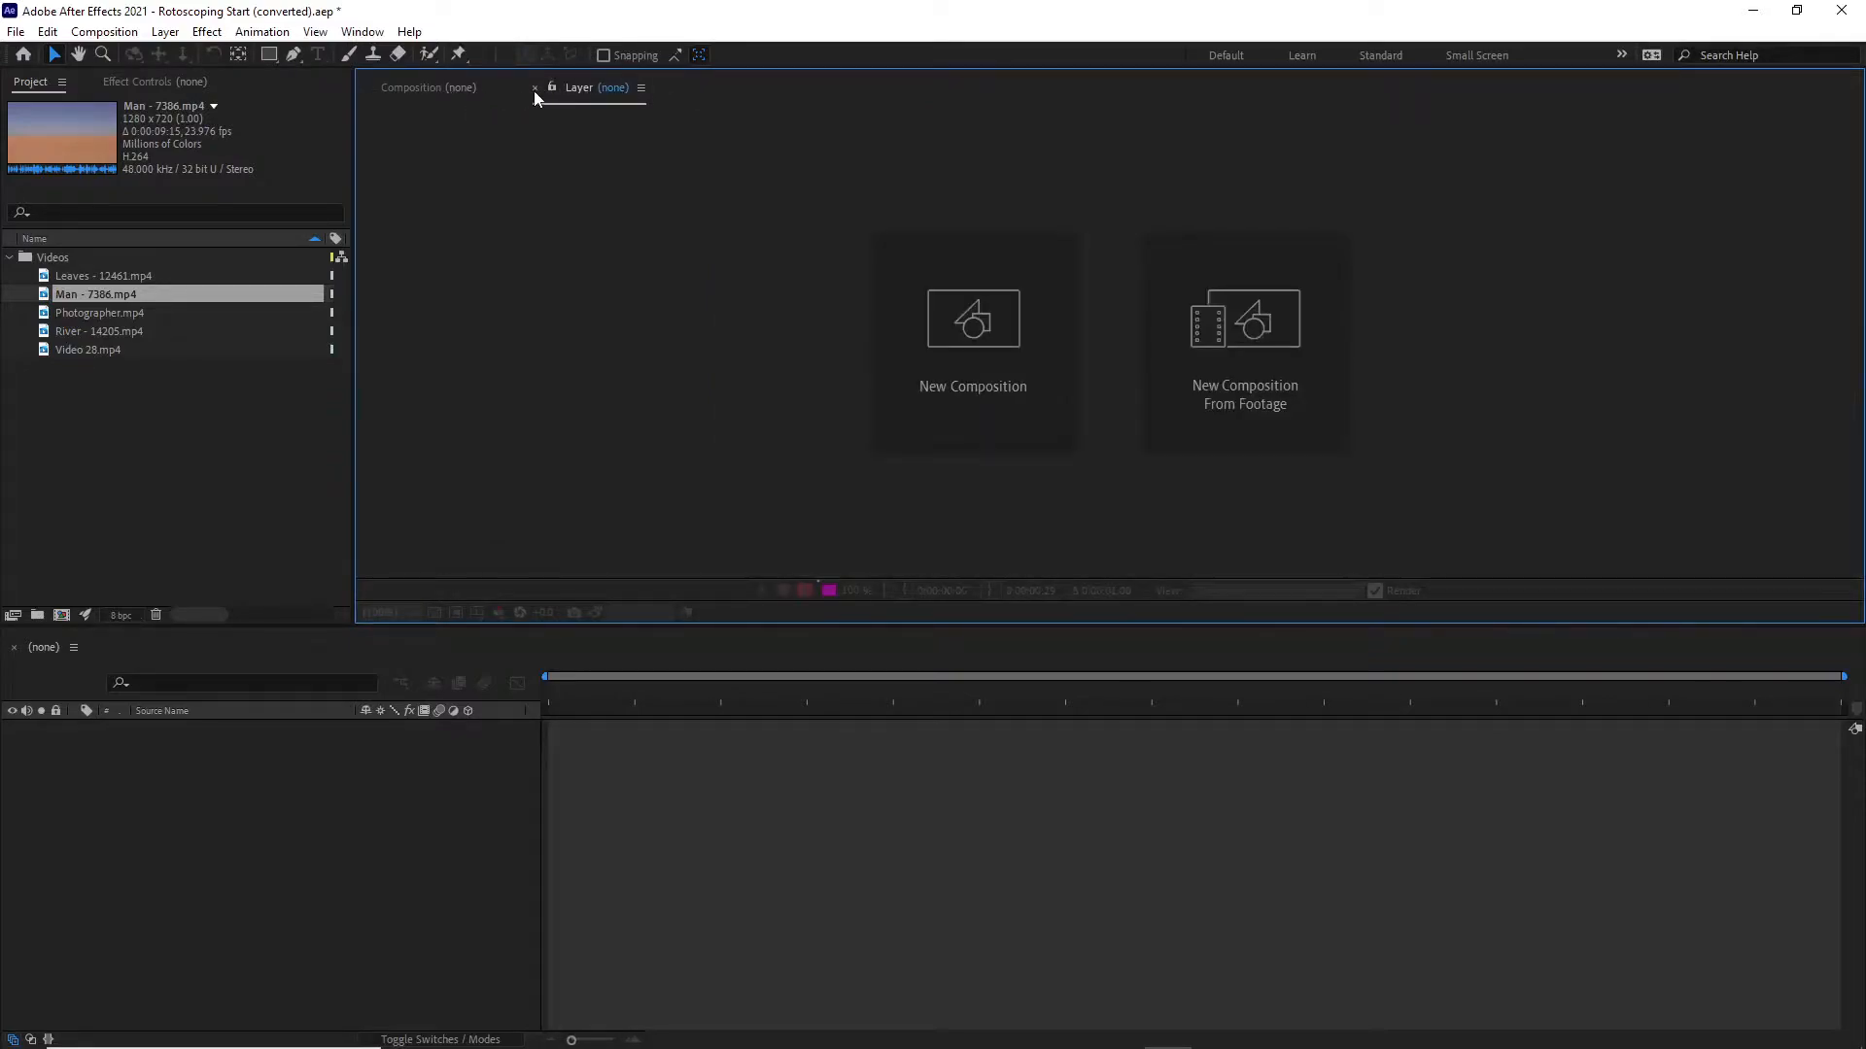
{"action": "left_click", "coordinate": [534, 89]}
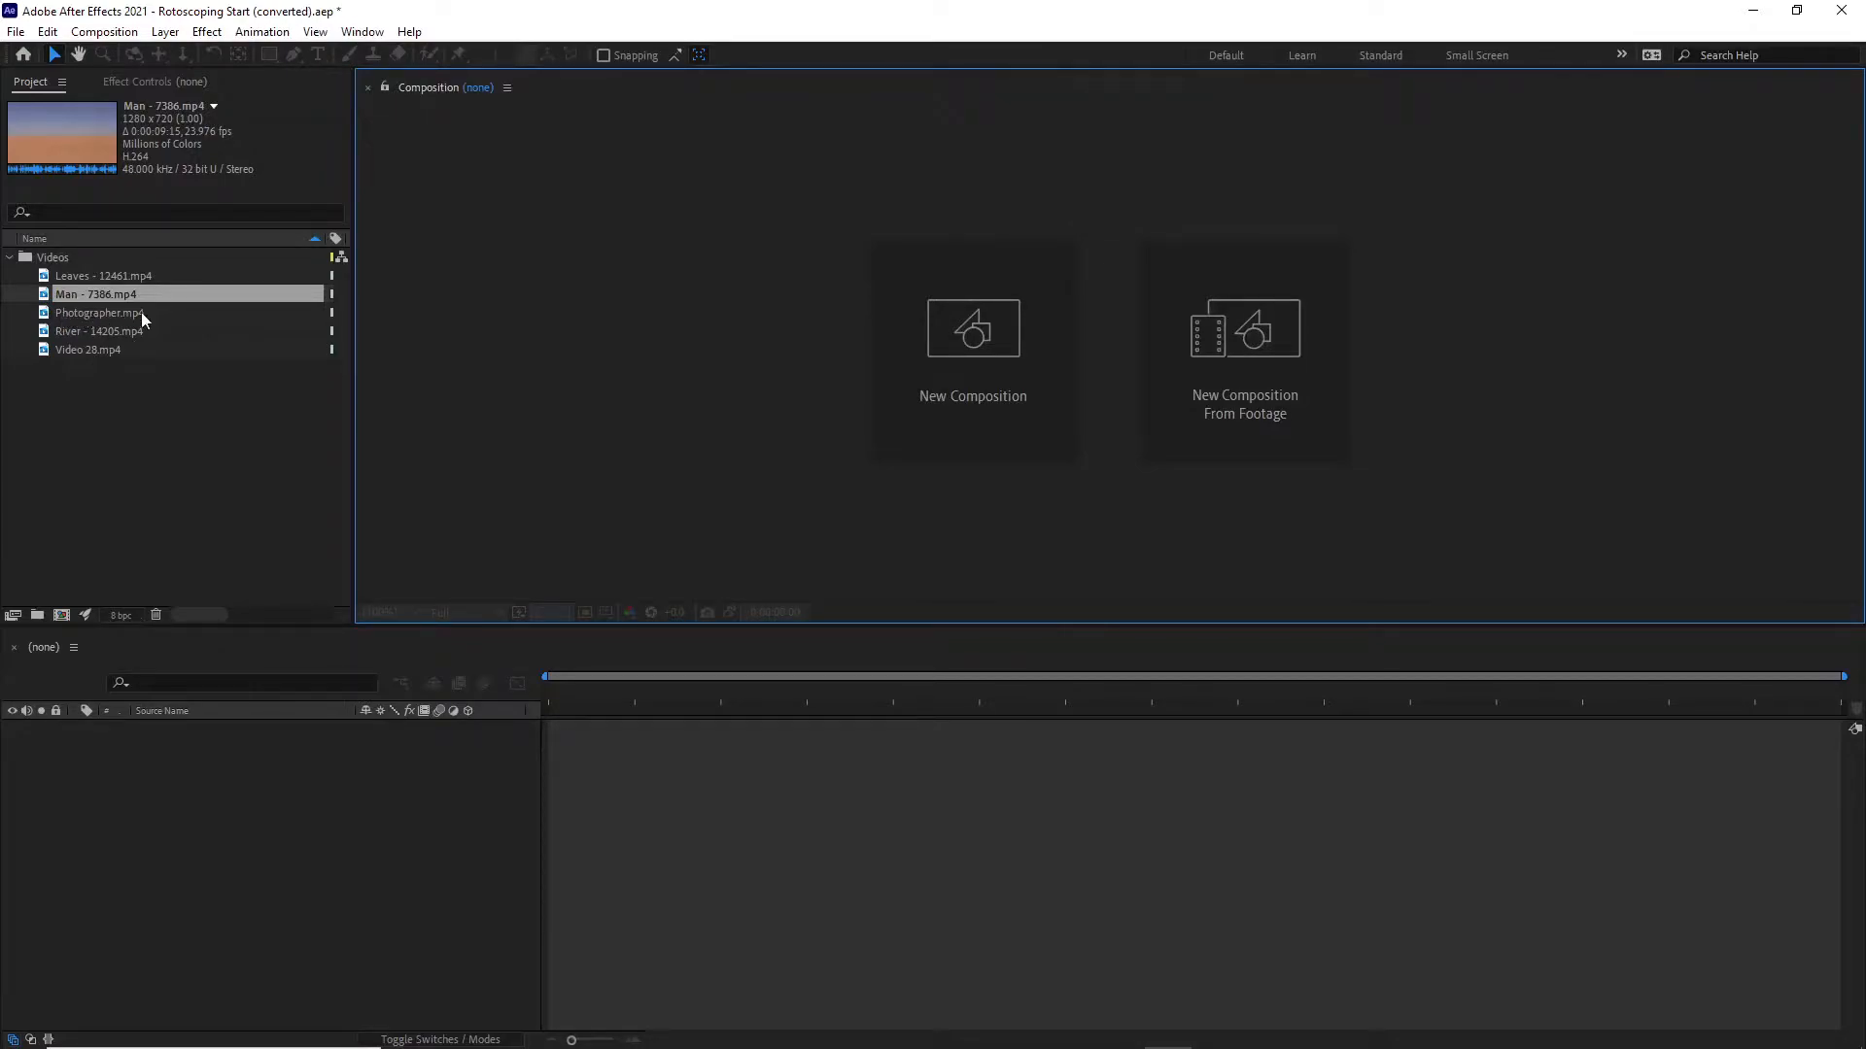
Open the Photographer.mp4 footage and play and scrub through the woman's movement across the frame.
{"action": "double_click", "coordinate": [67, 311]}
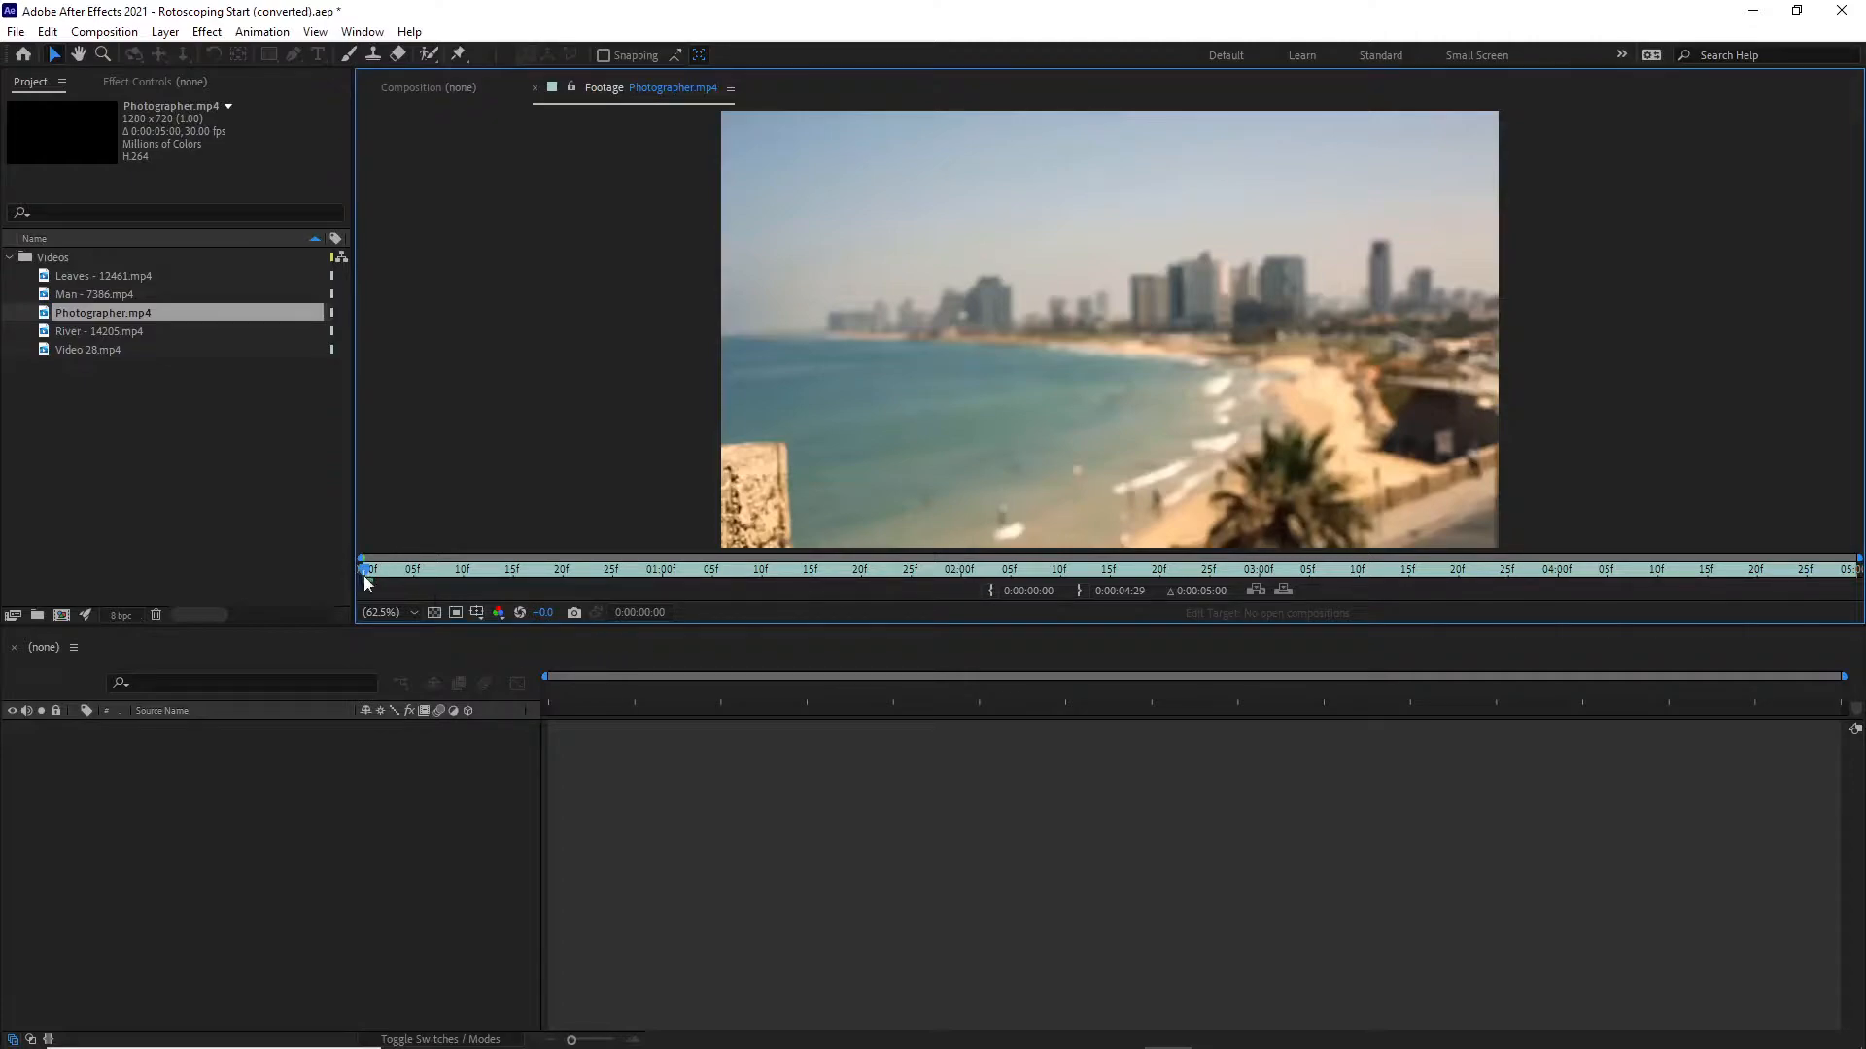
{"action": "left_click_drag", "start_coordinate": [369, 571], "coordinate": [342, 574]}
{"action": "key", "text": "space"}
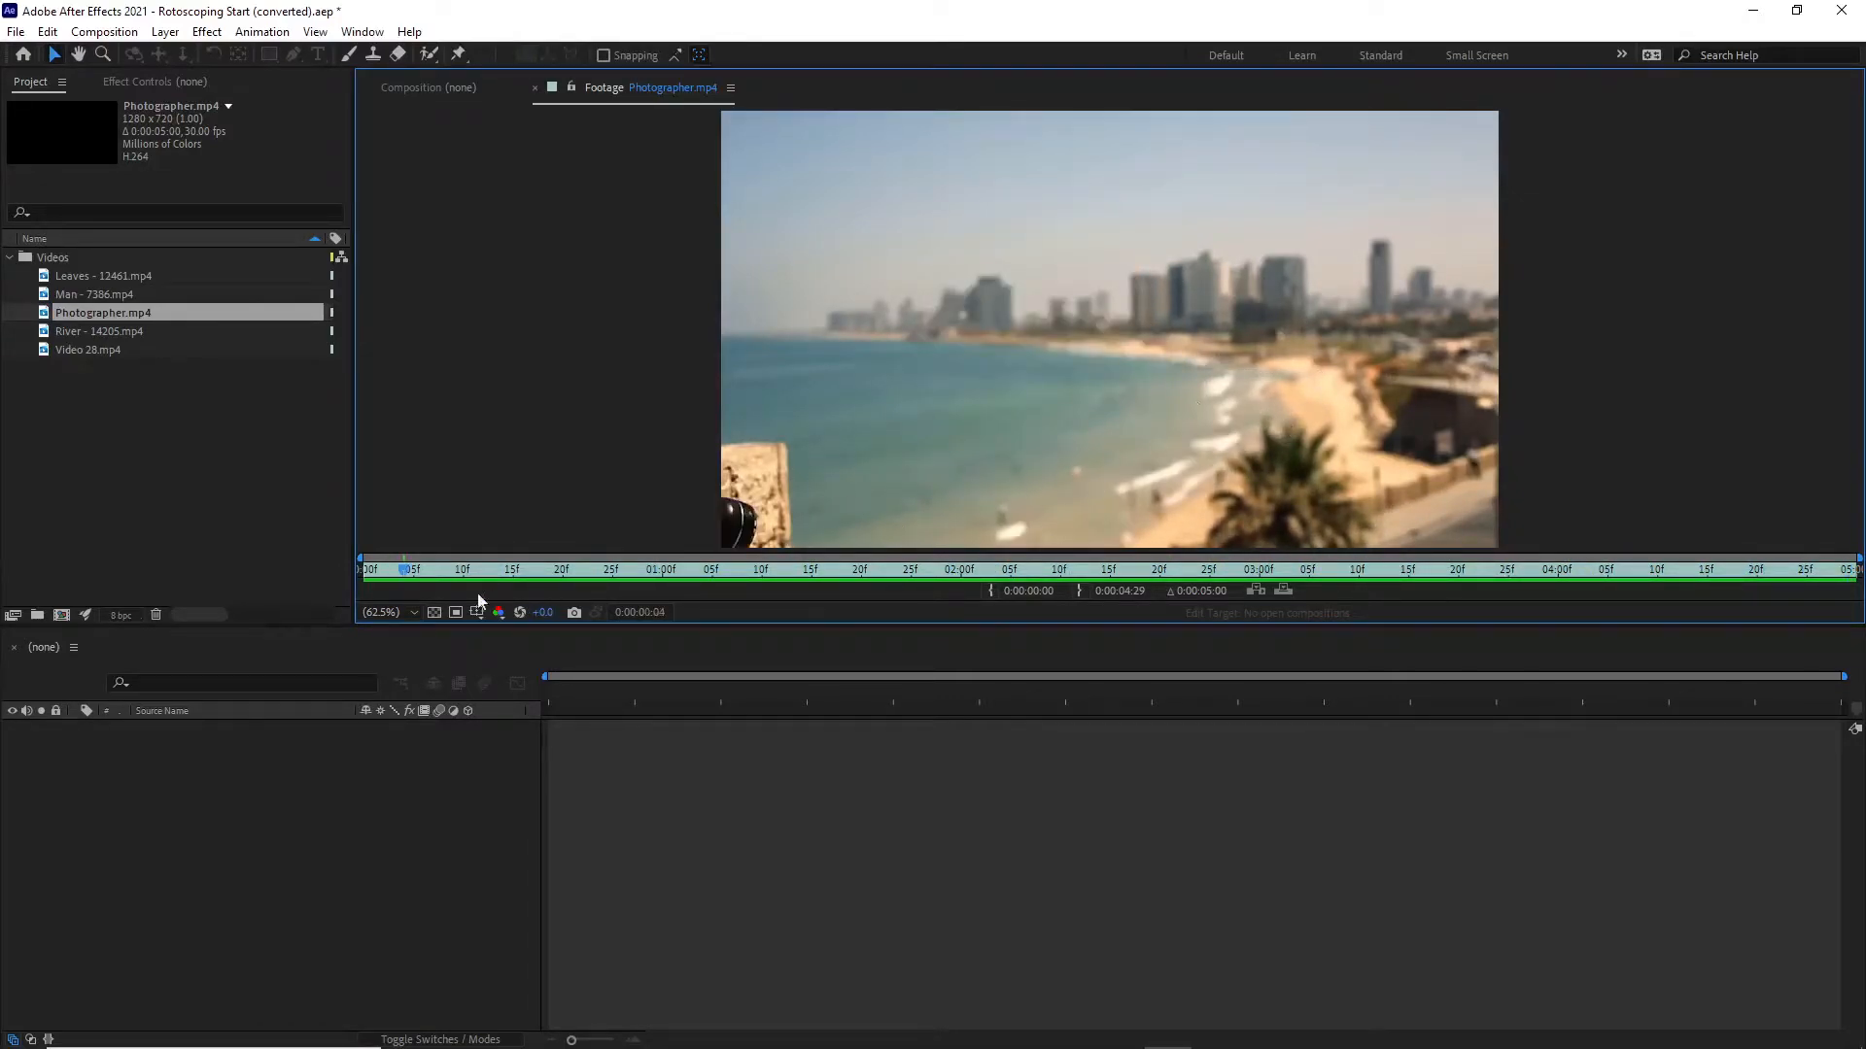
{"action": "left_click", "coordinate": [453, 571]}
{"action": "left_click_drag", "start_coordinate": [495, 569], "coordinate": [1192, 622]}
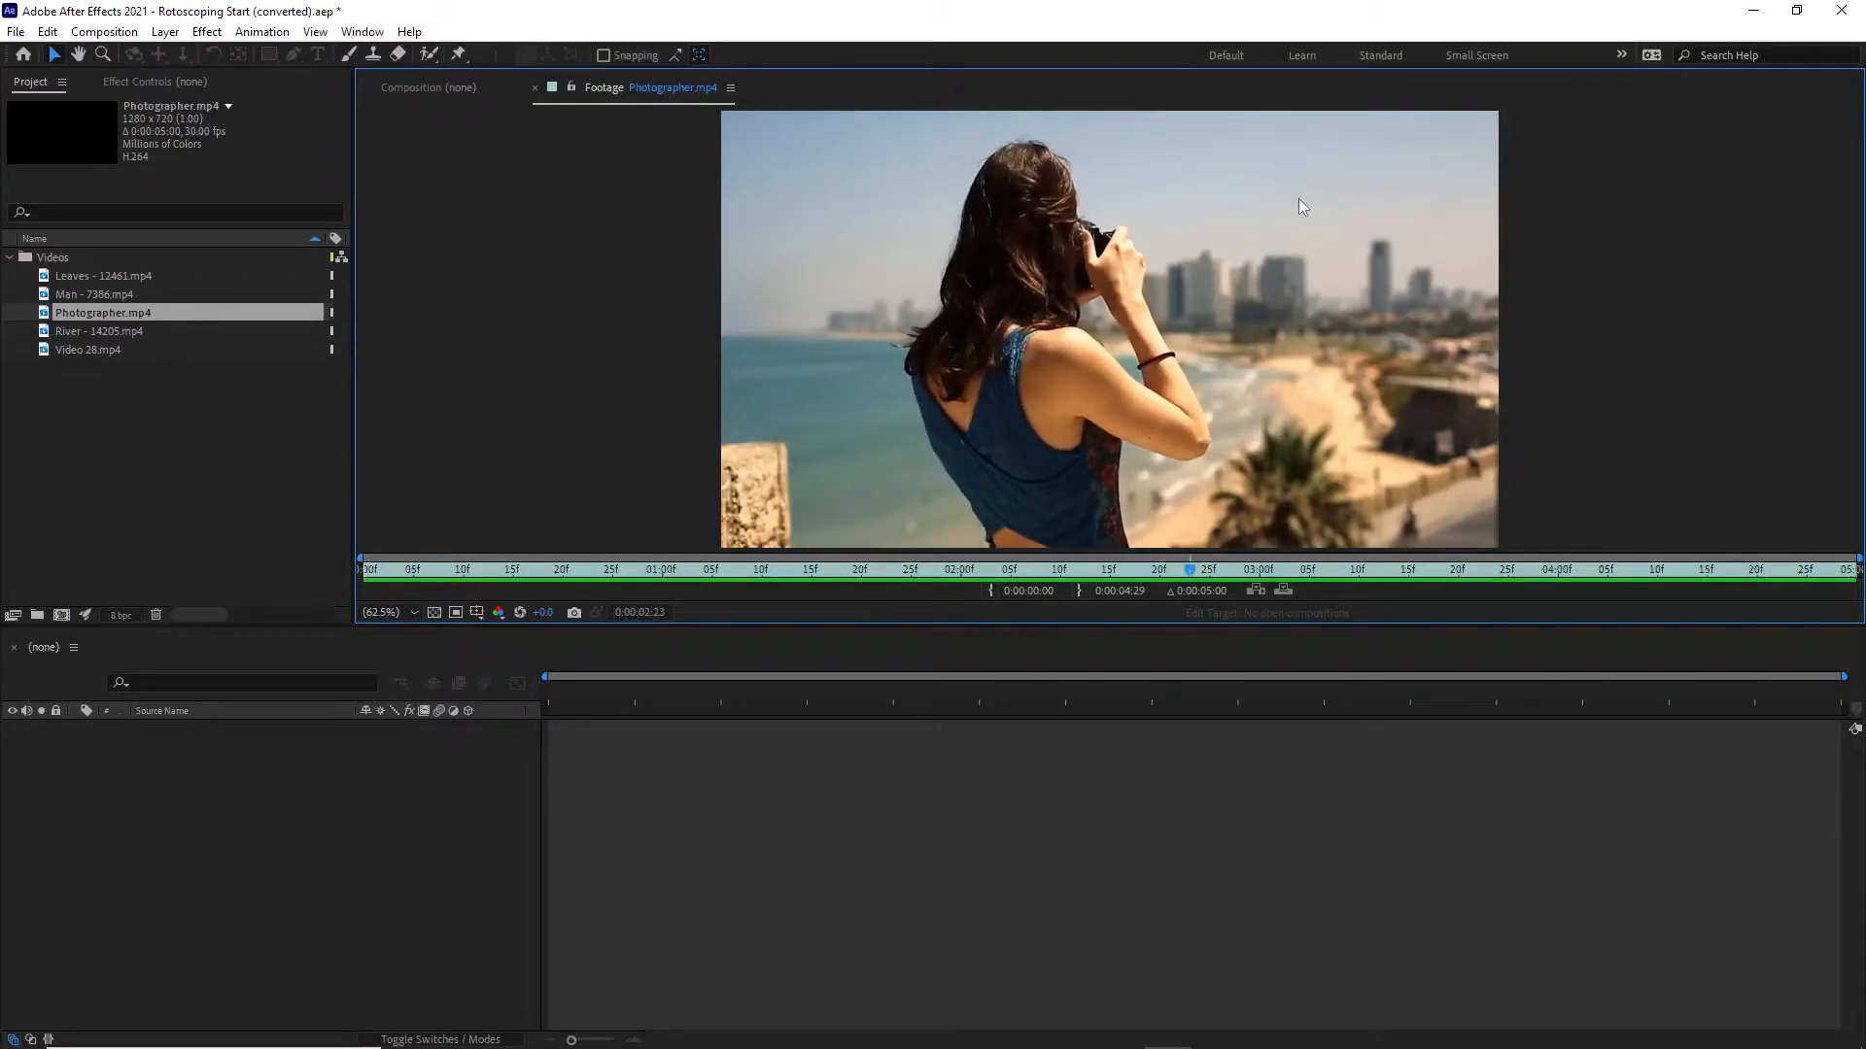
{"action": "left_click_drag", "start_coordinate": [1189, 571], "coordinate": [809, 483]}
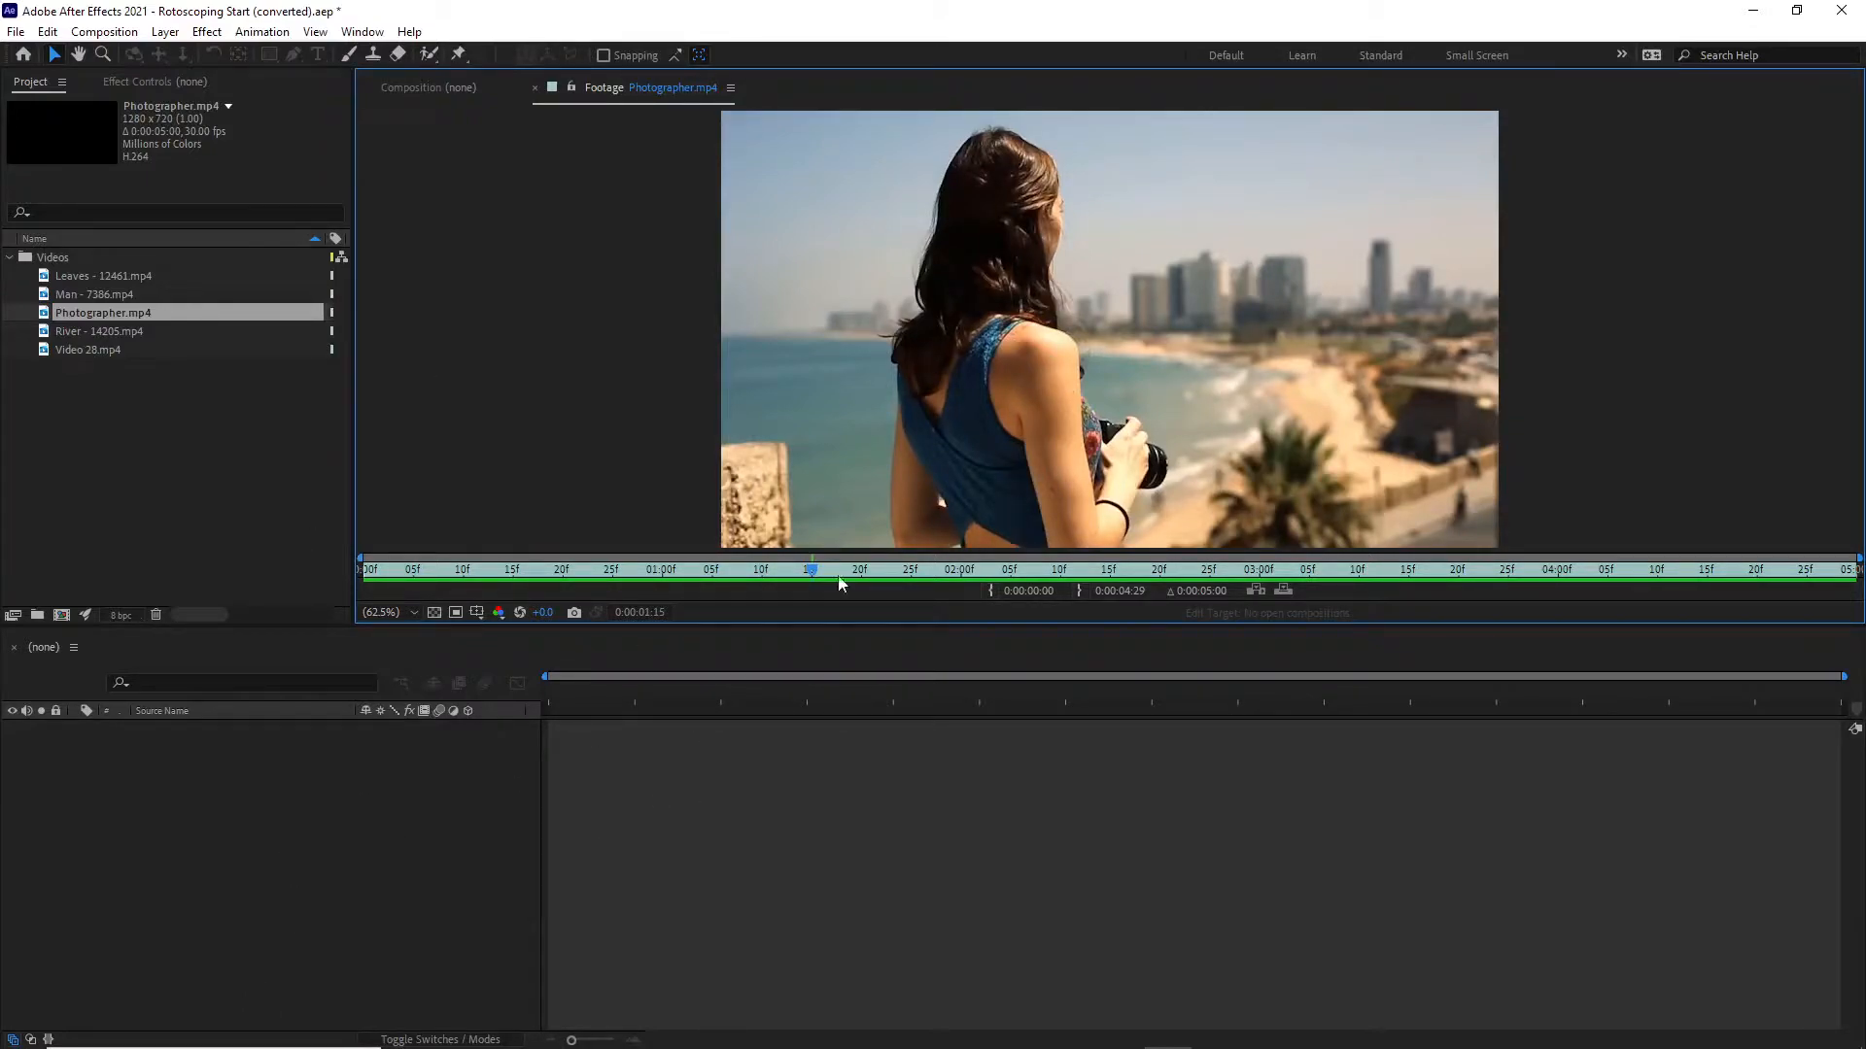
Trim the Photographer.mp4 footage to an in point of 0:00:00:15 and an out point of 0:00:03:07, and close its viewer.
{"action": "left_click_drag", "start_coordinate": [813, 571], "coordinate": [1329, 610]}
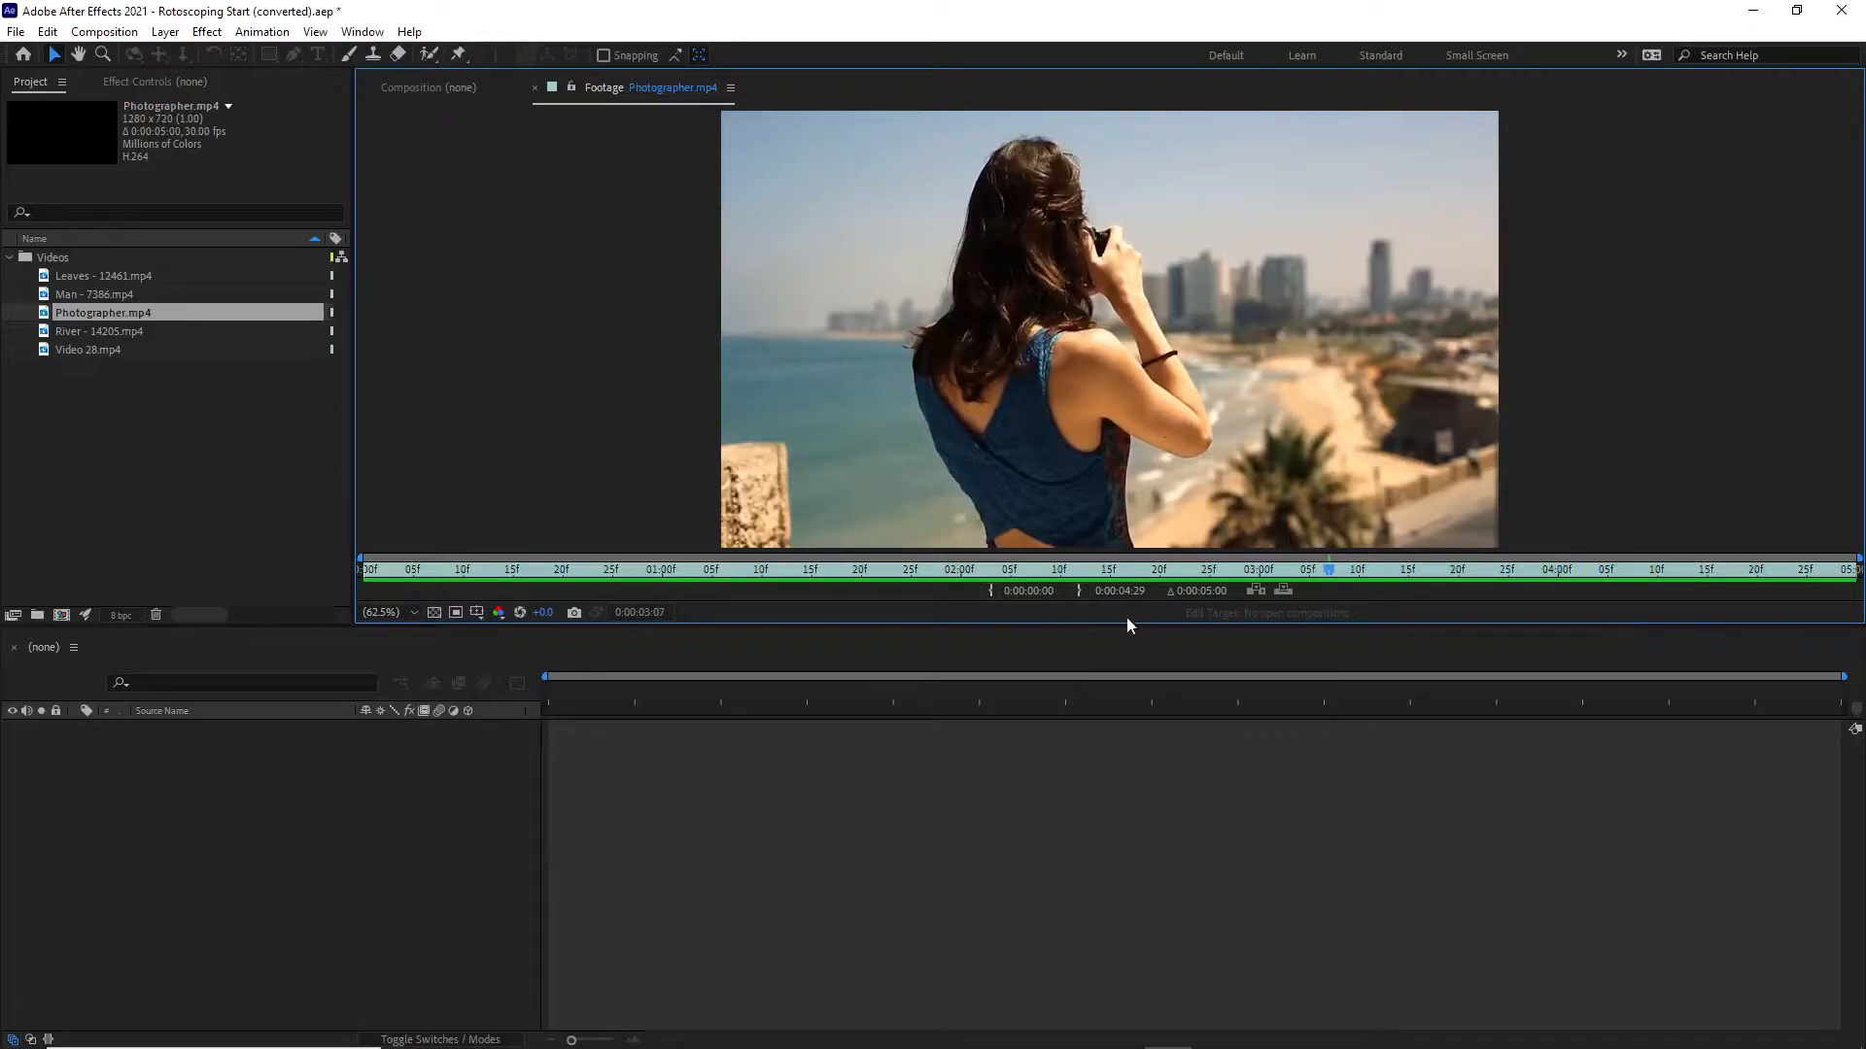
{"action": "left_click", "coordinate": [1079, 591]}
{"action": "left_click_drag", "start_coordinate": [1327, 569], "coordinate": [511, 540]}
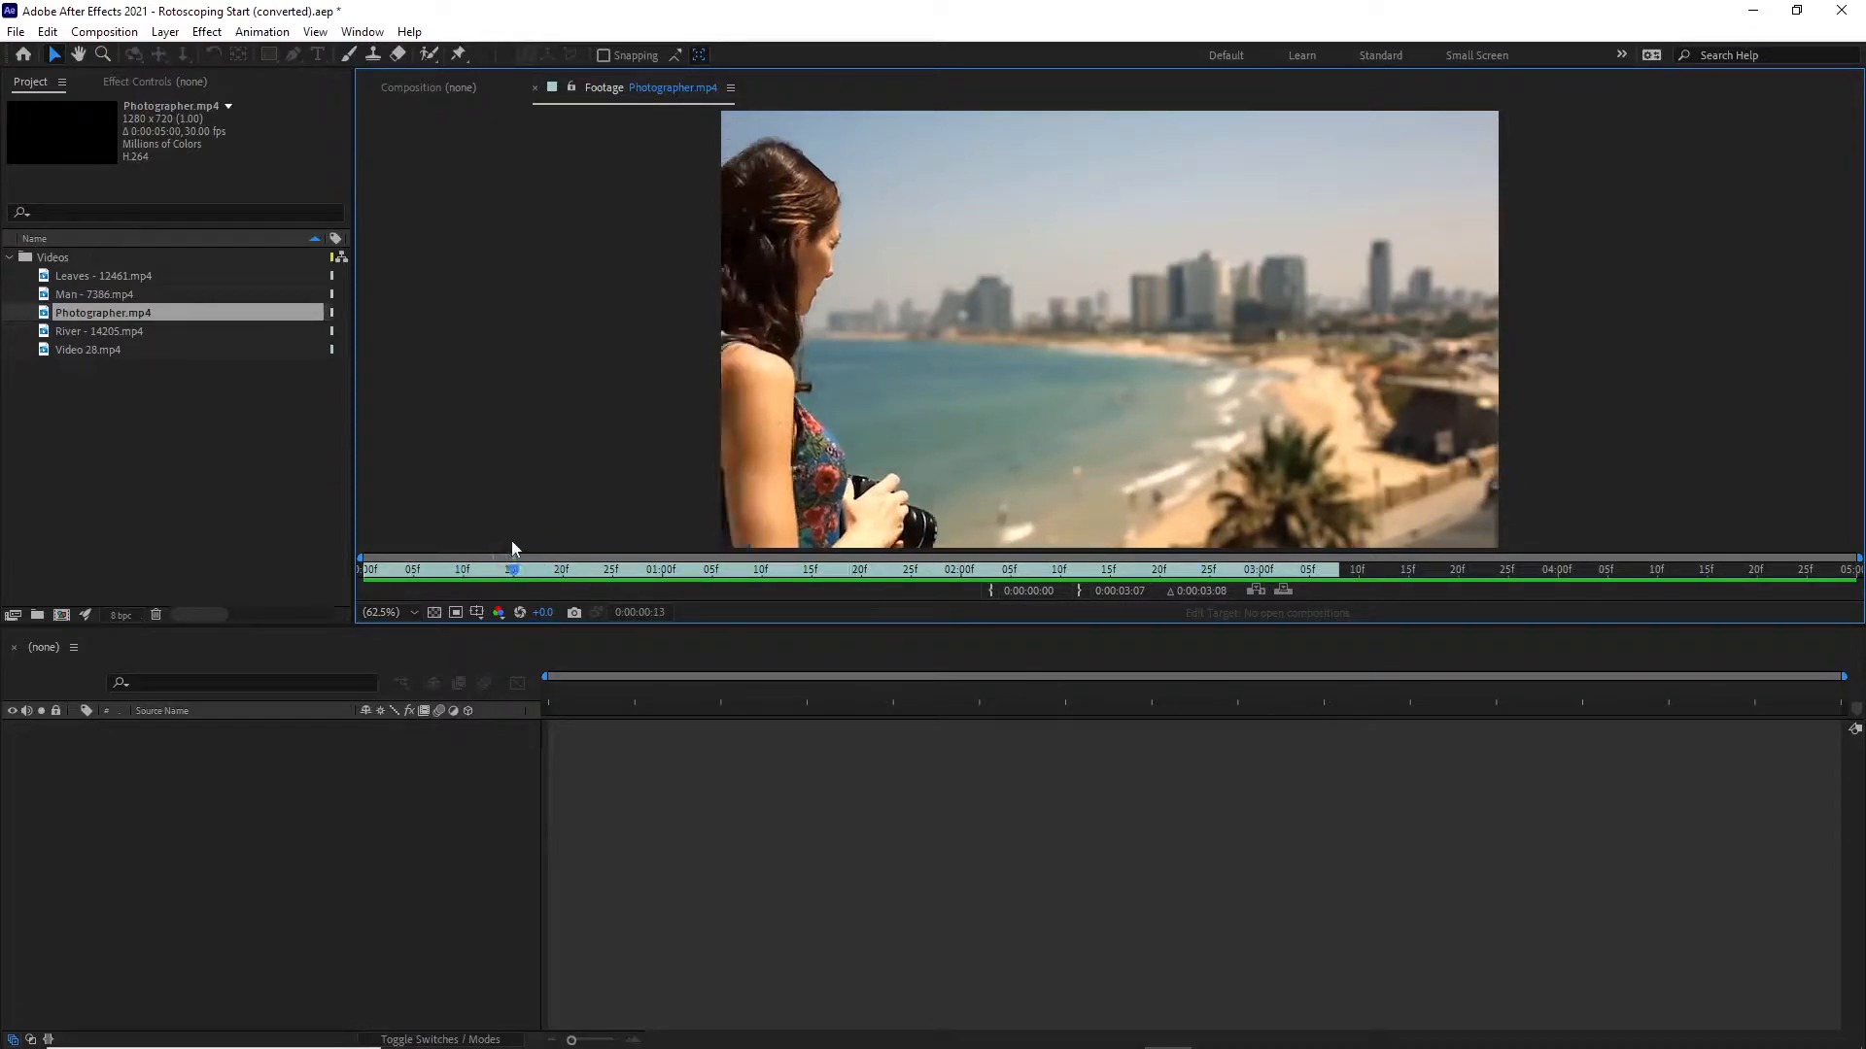
{"action": "left_click", "coordinate": [989, 591]}
{"action": "left_click", "coordinate": [534, 87]}
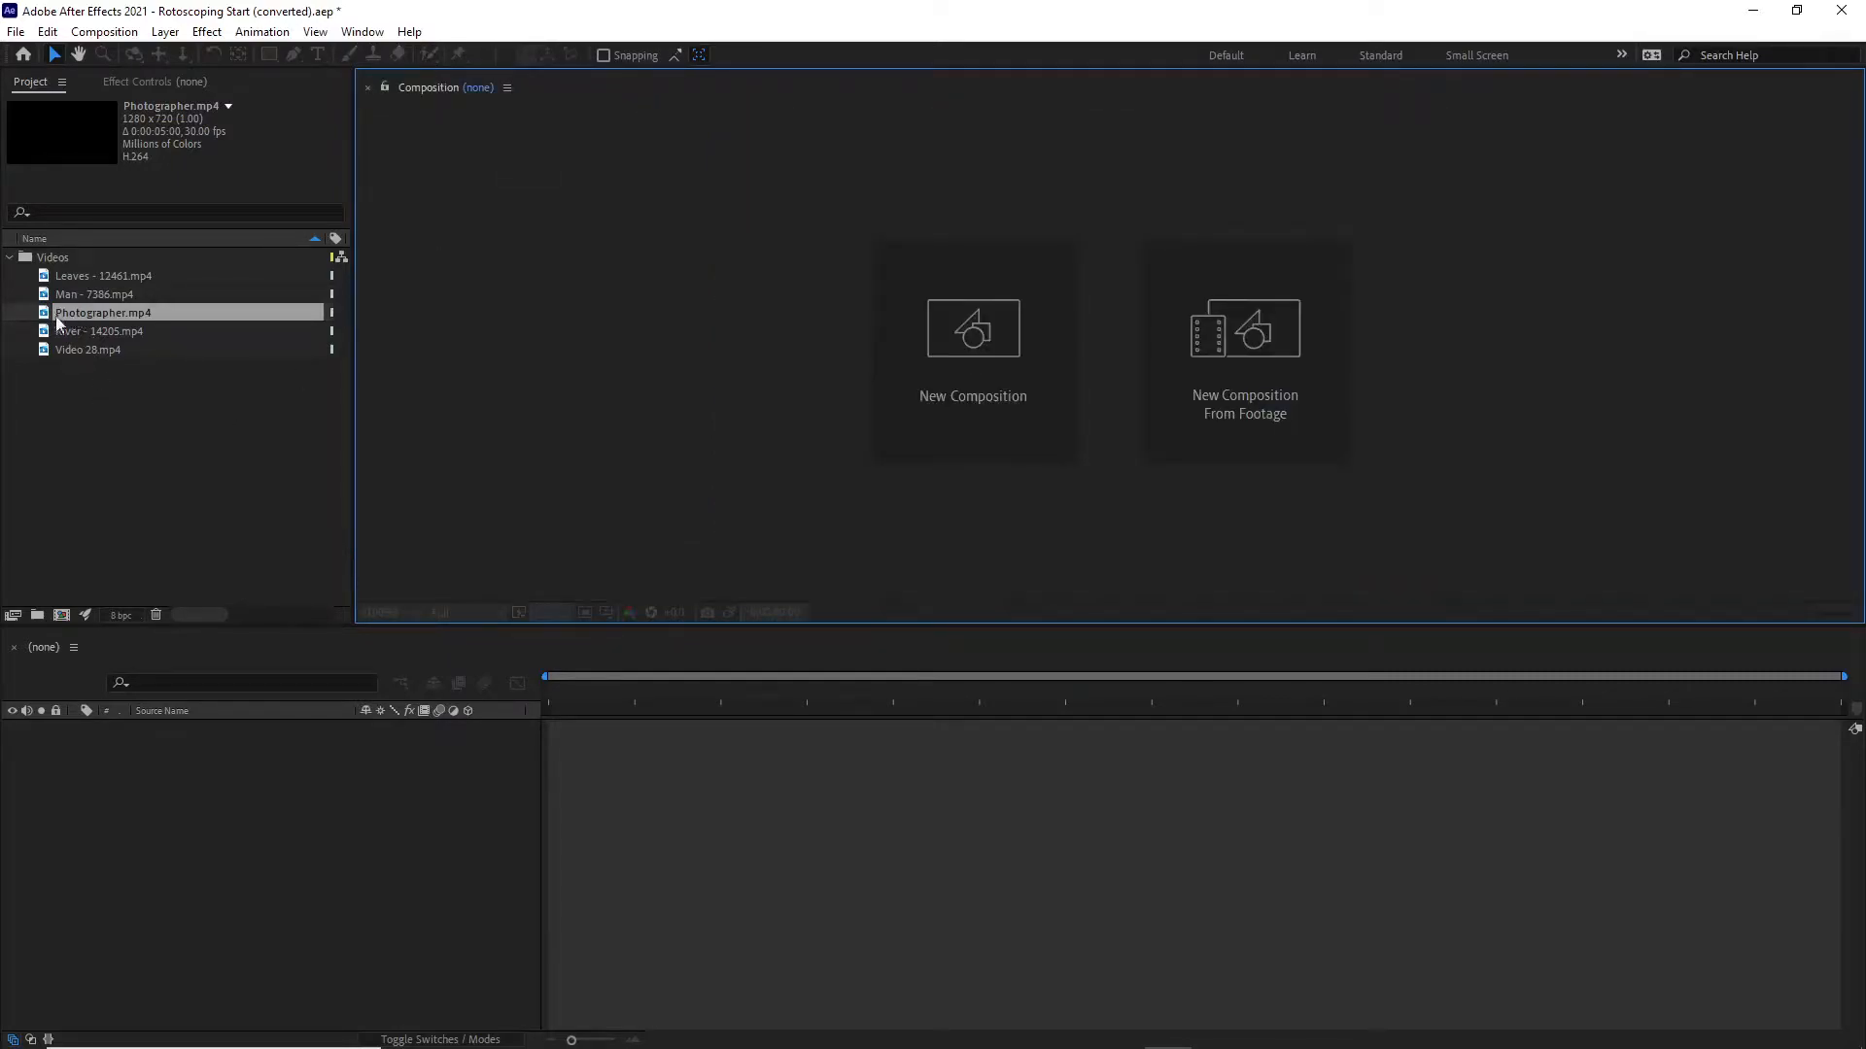
Create a composition from the trimmed Photographer.mp4 footage and scrub it back to the first frame.
{"action": "left_click_drag", "start_coordinate": [74, 311], "coordinate": [122, 795]}
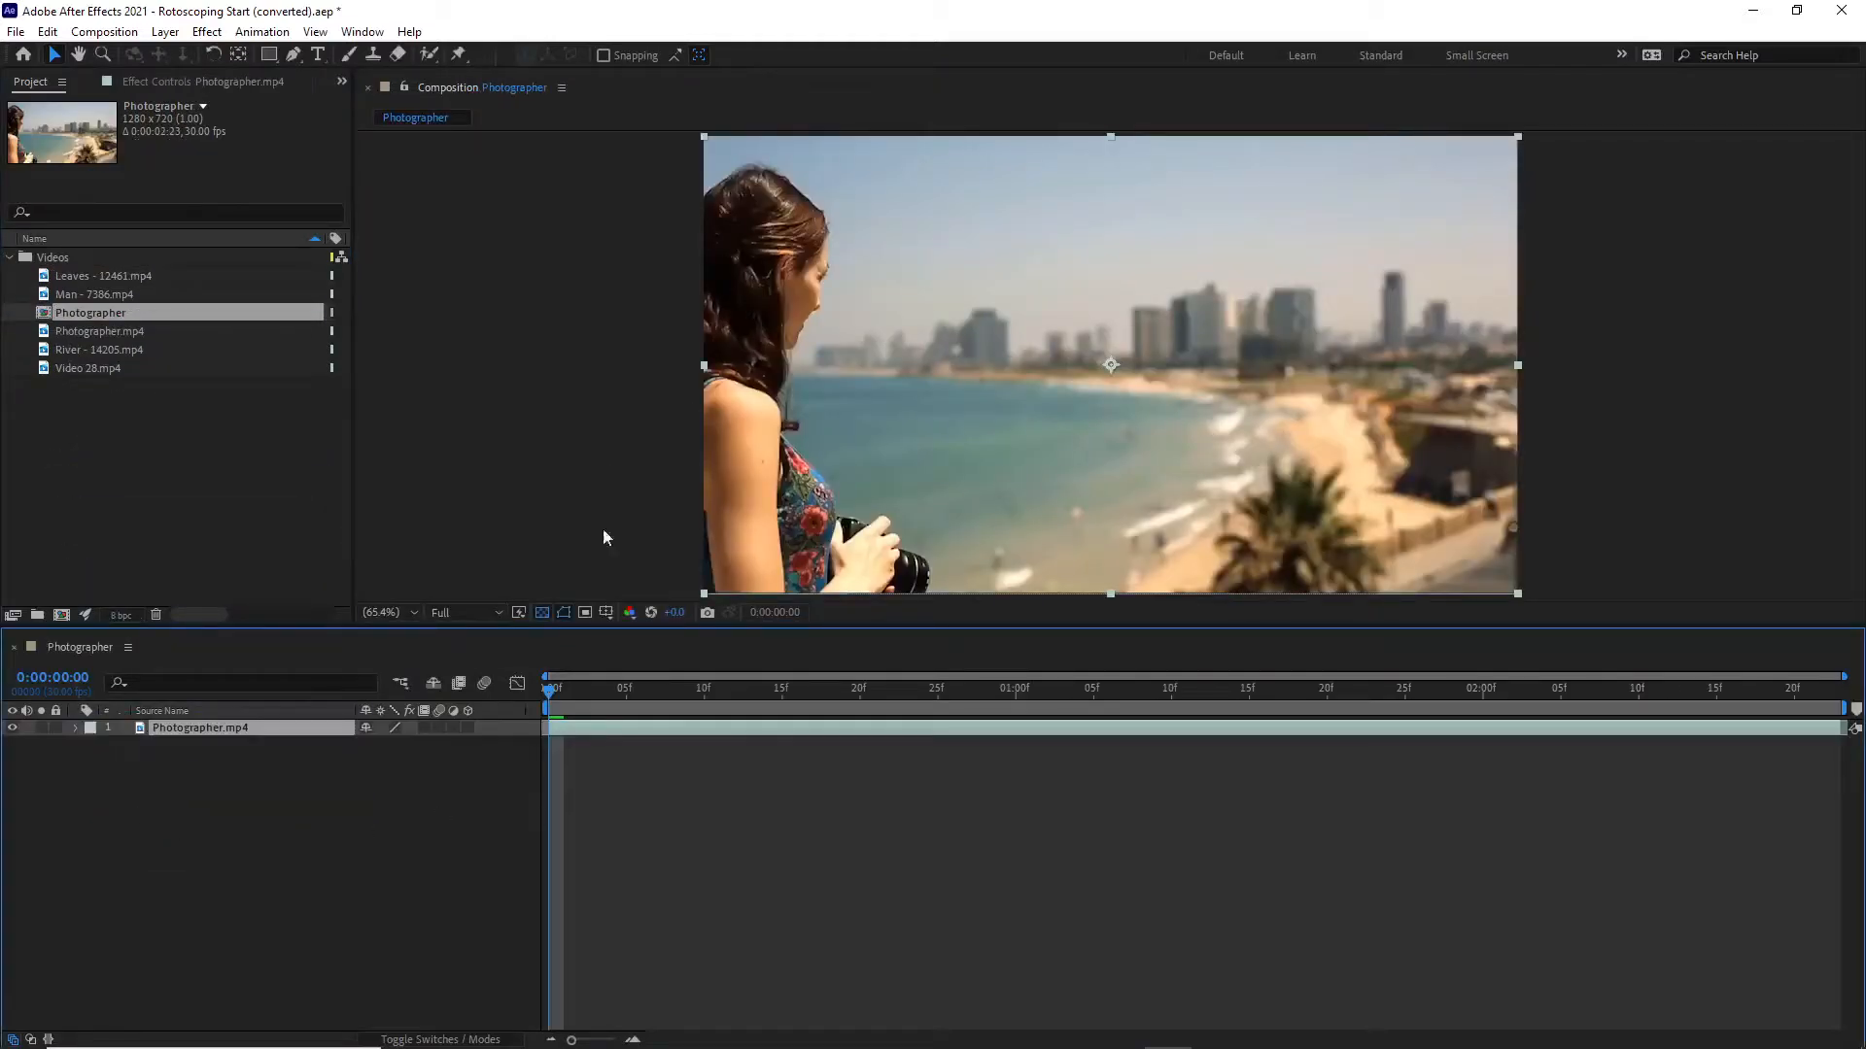
{"action": "left_click_drag", "start_coordinate": [550, 691], "coordinate": [229, 645]}
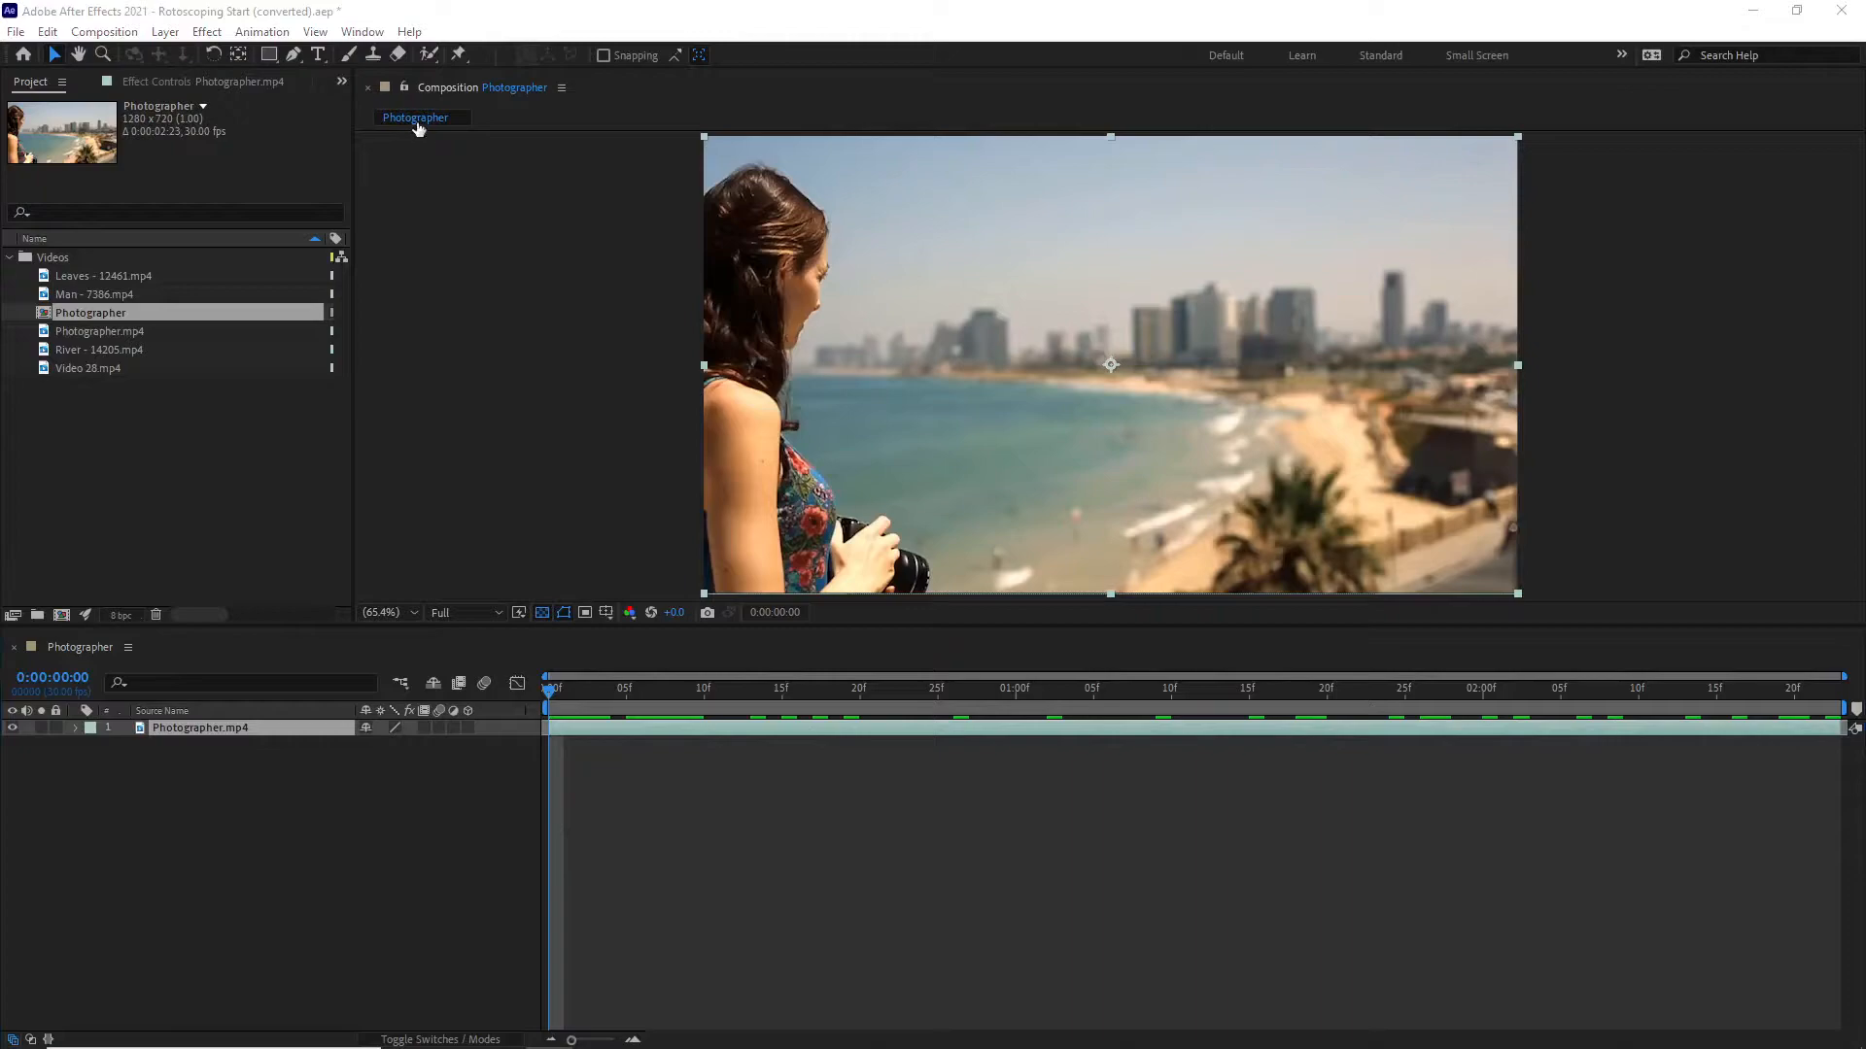
Activate the Roto Brush tool and open the Photographer.mp4 layer in its own layer viewer.
{"action": "left_click", "coordinate": [431, 55]}
{"action": "left_click", "coordinate": [127, 726]}
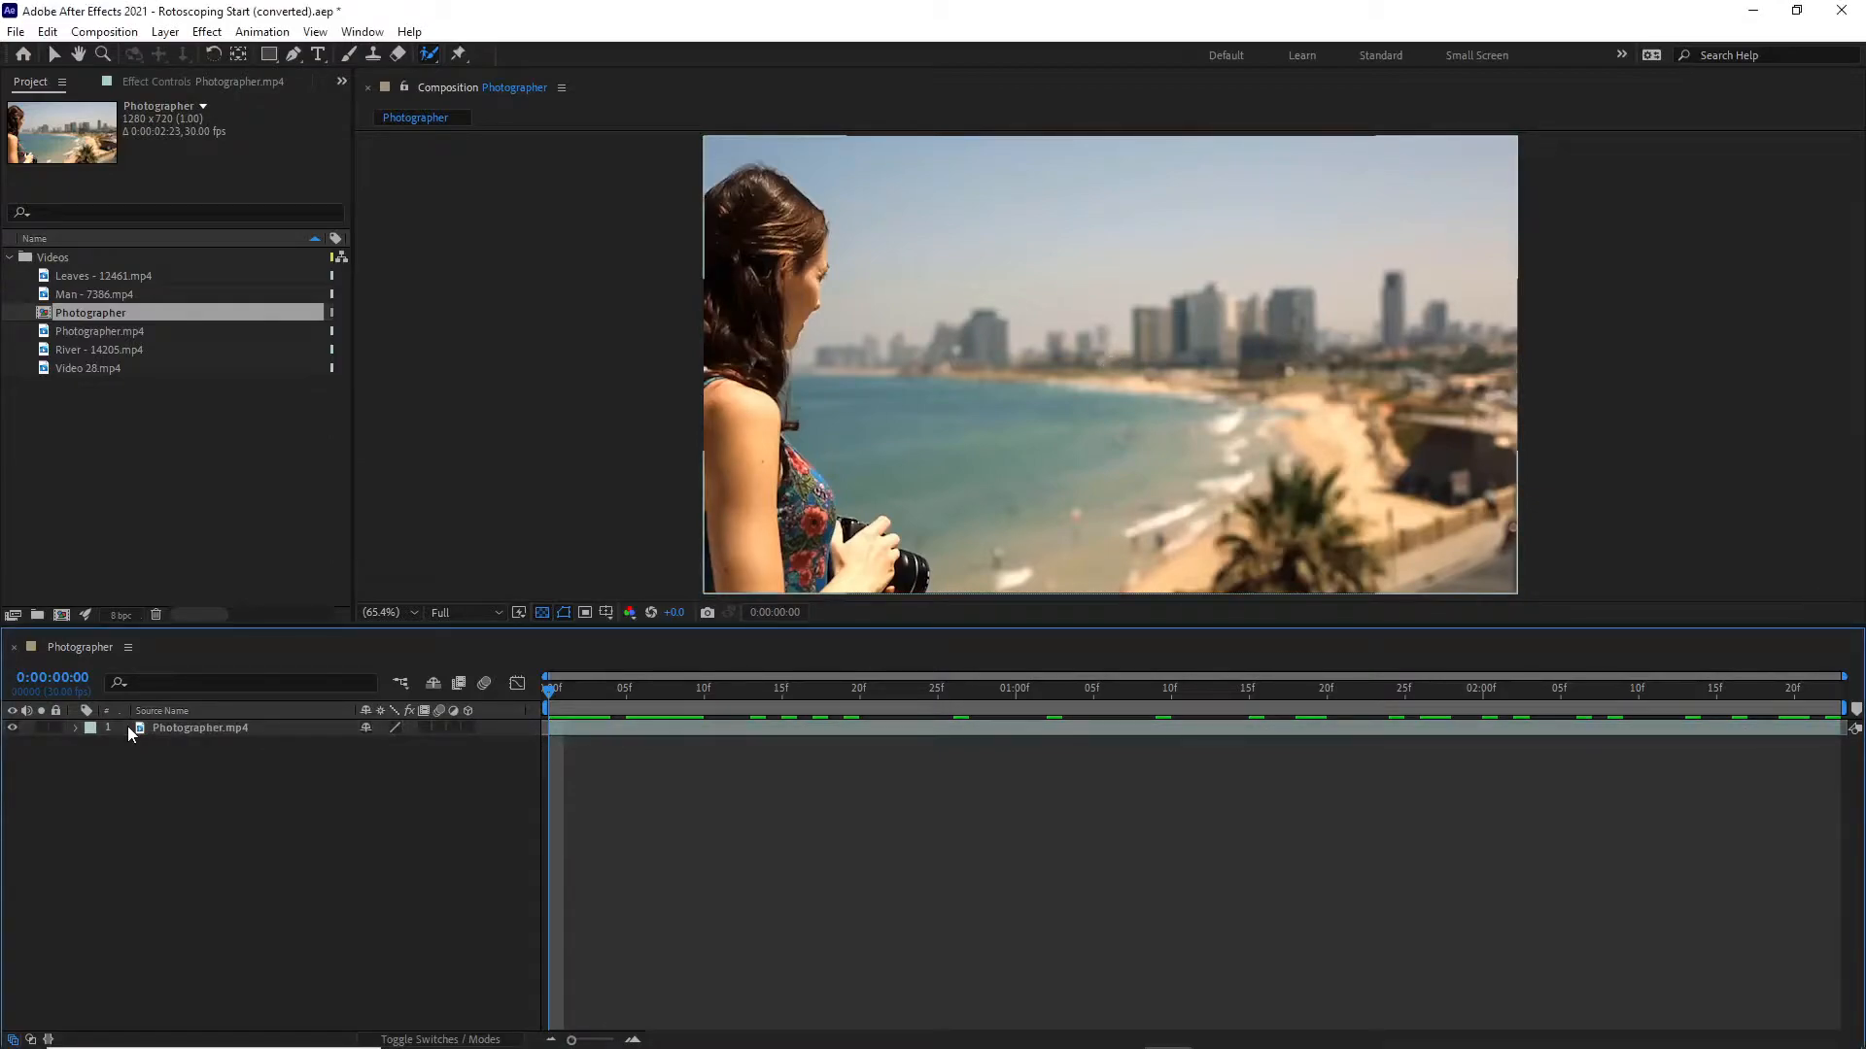
{"action": "double_click", "coordinate": [202, 727]}
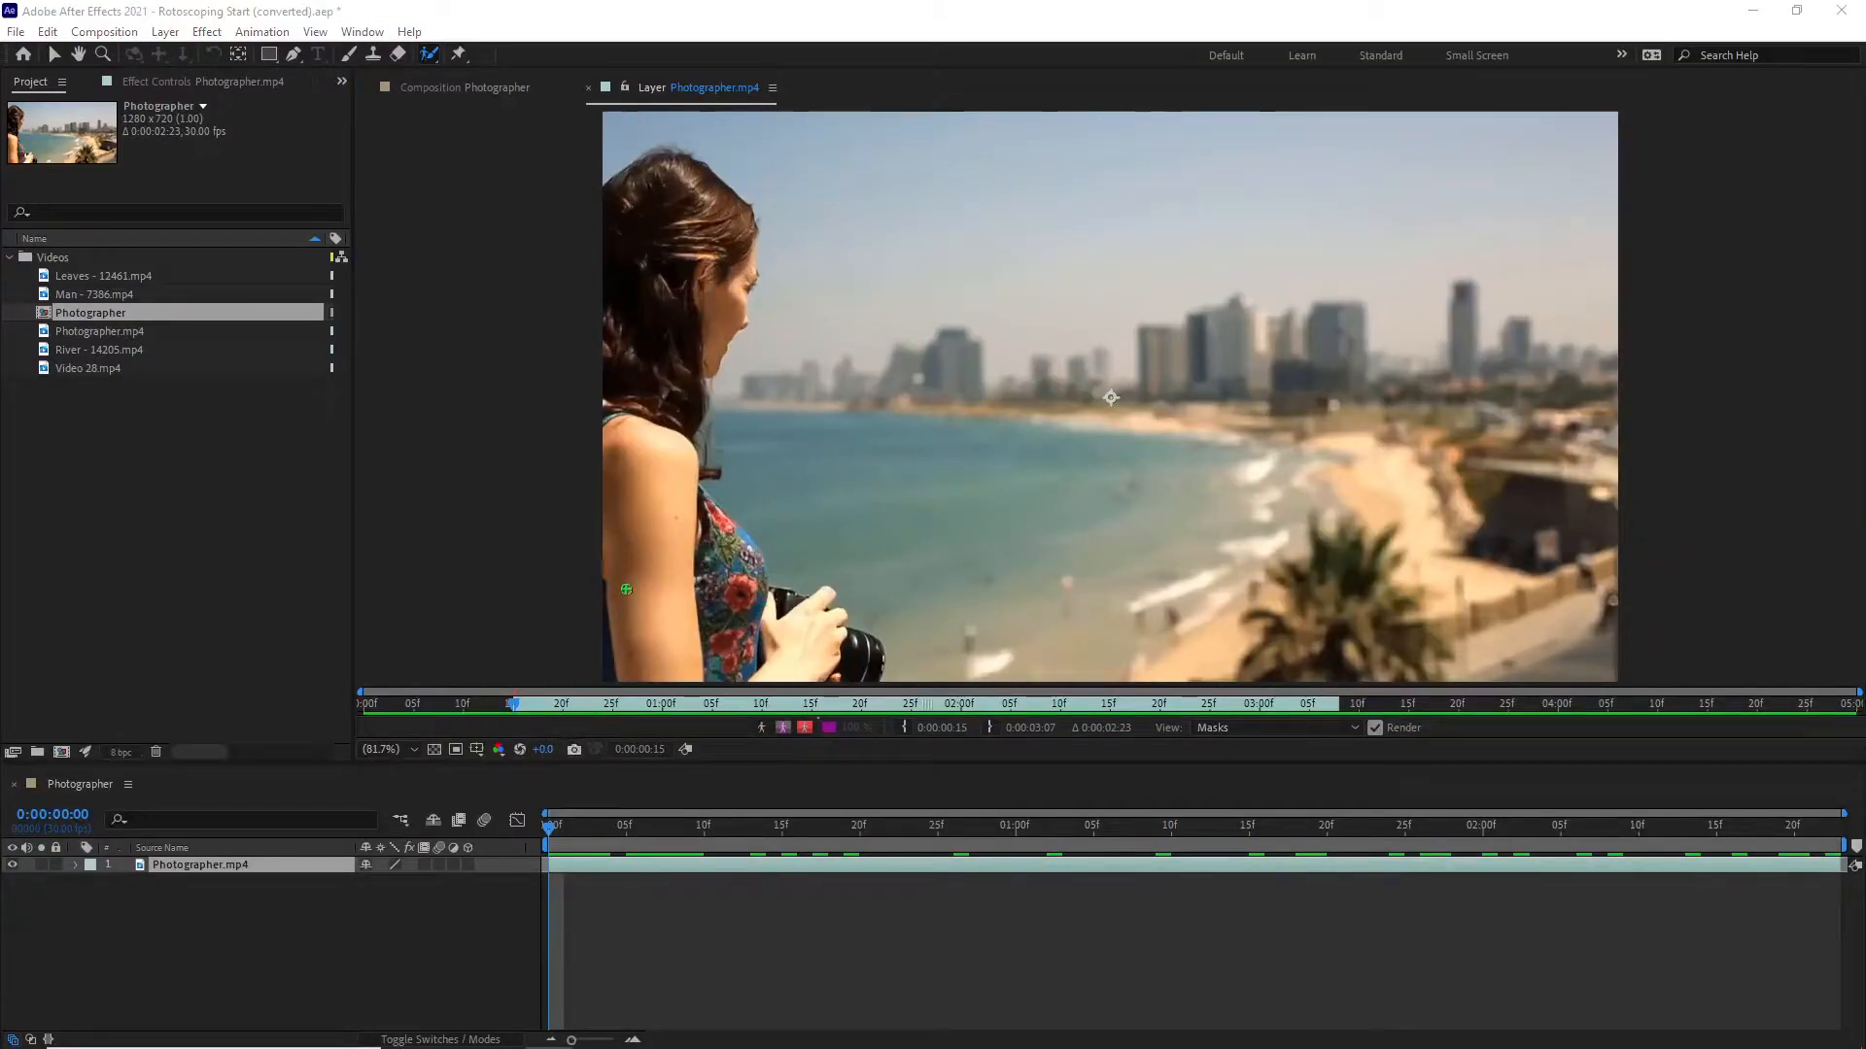
Trim the Photographer.mp4 layer's in point to source time 0:00:00:24 and return to the composition's first frame.
{"action": "left_click_drag", "start_coordinate": [512, 706], "coordinate": [582, 709]}
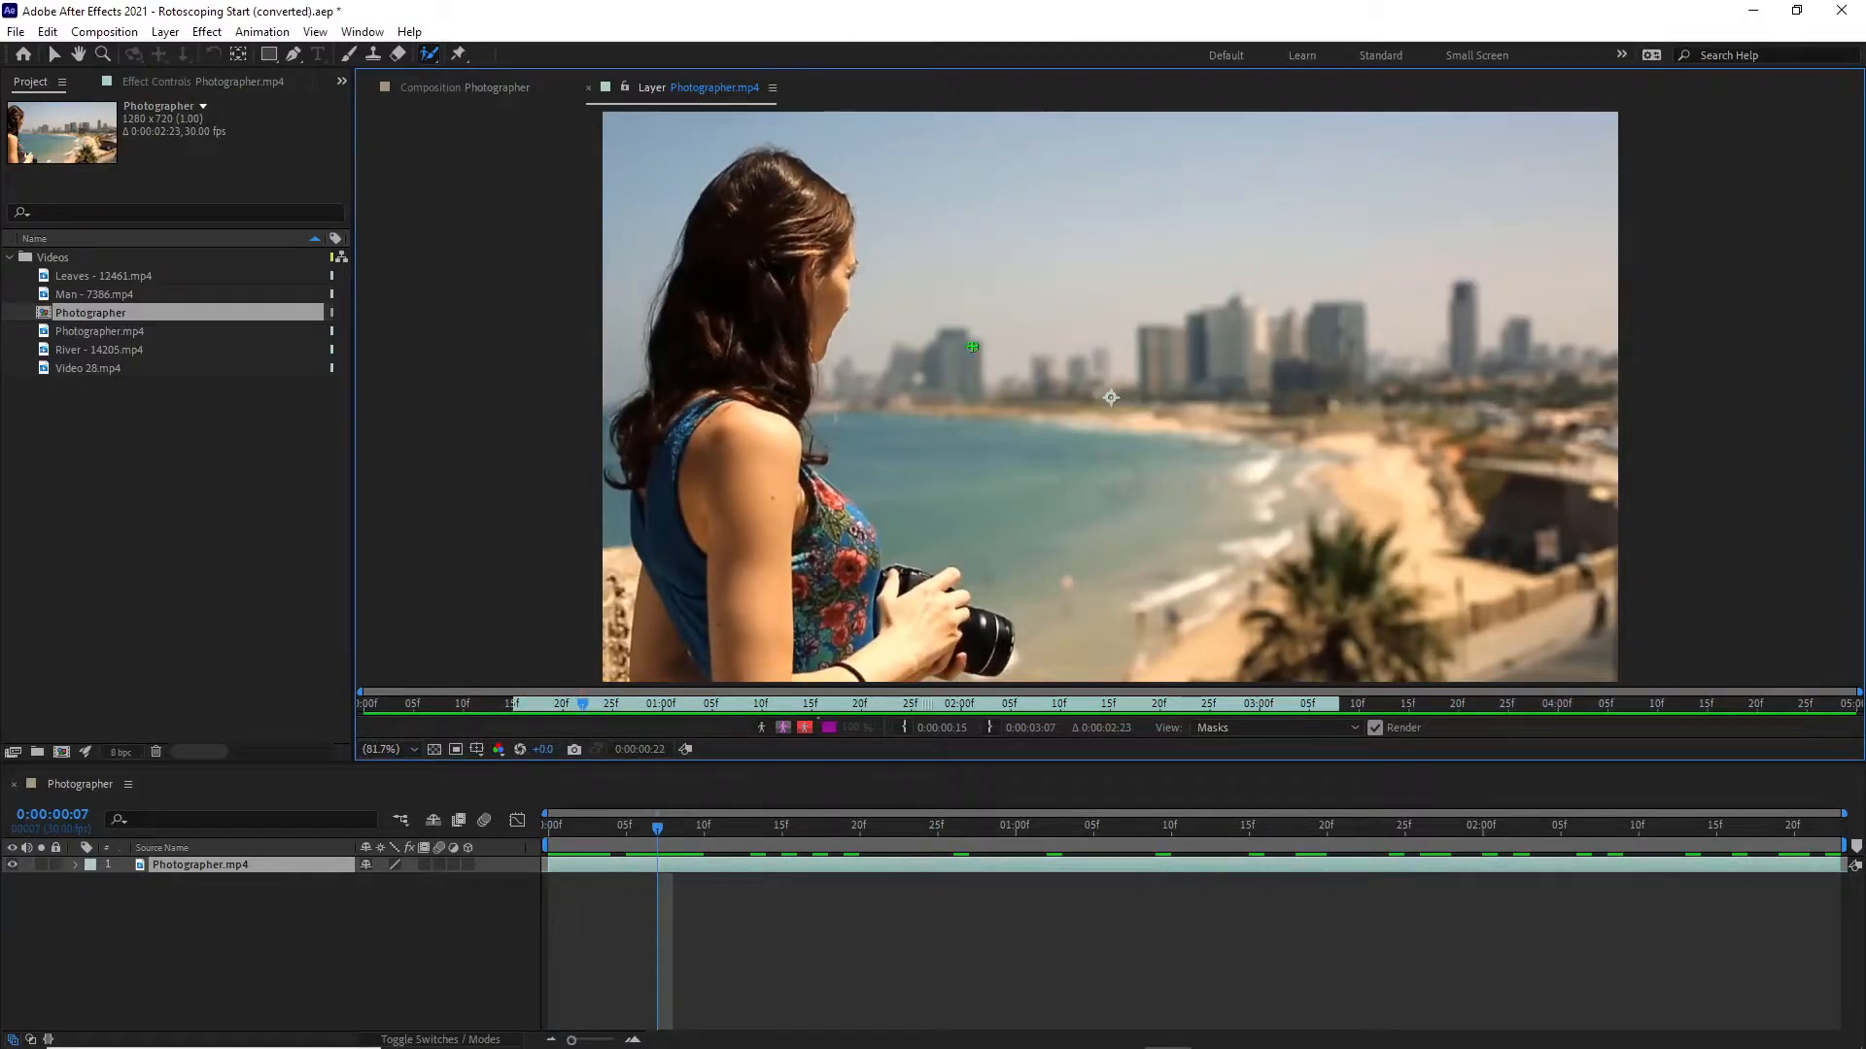
{"action": "left_click_drag", "start_coordinate": [583, 706], "coordinate": [604, 707]}
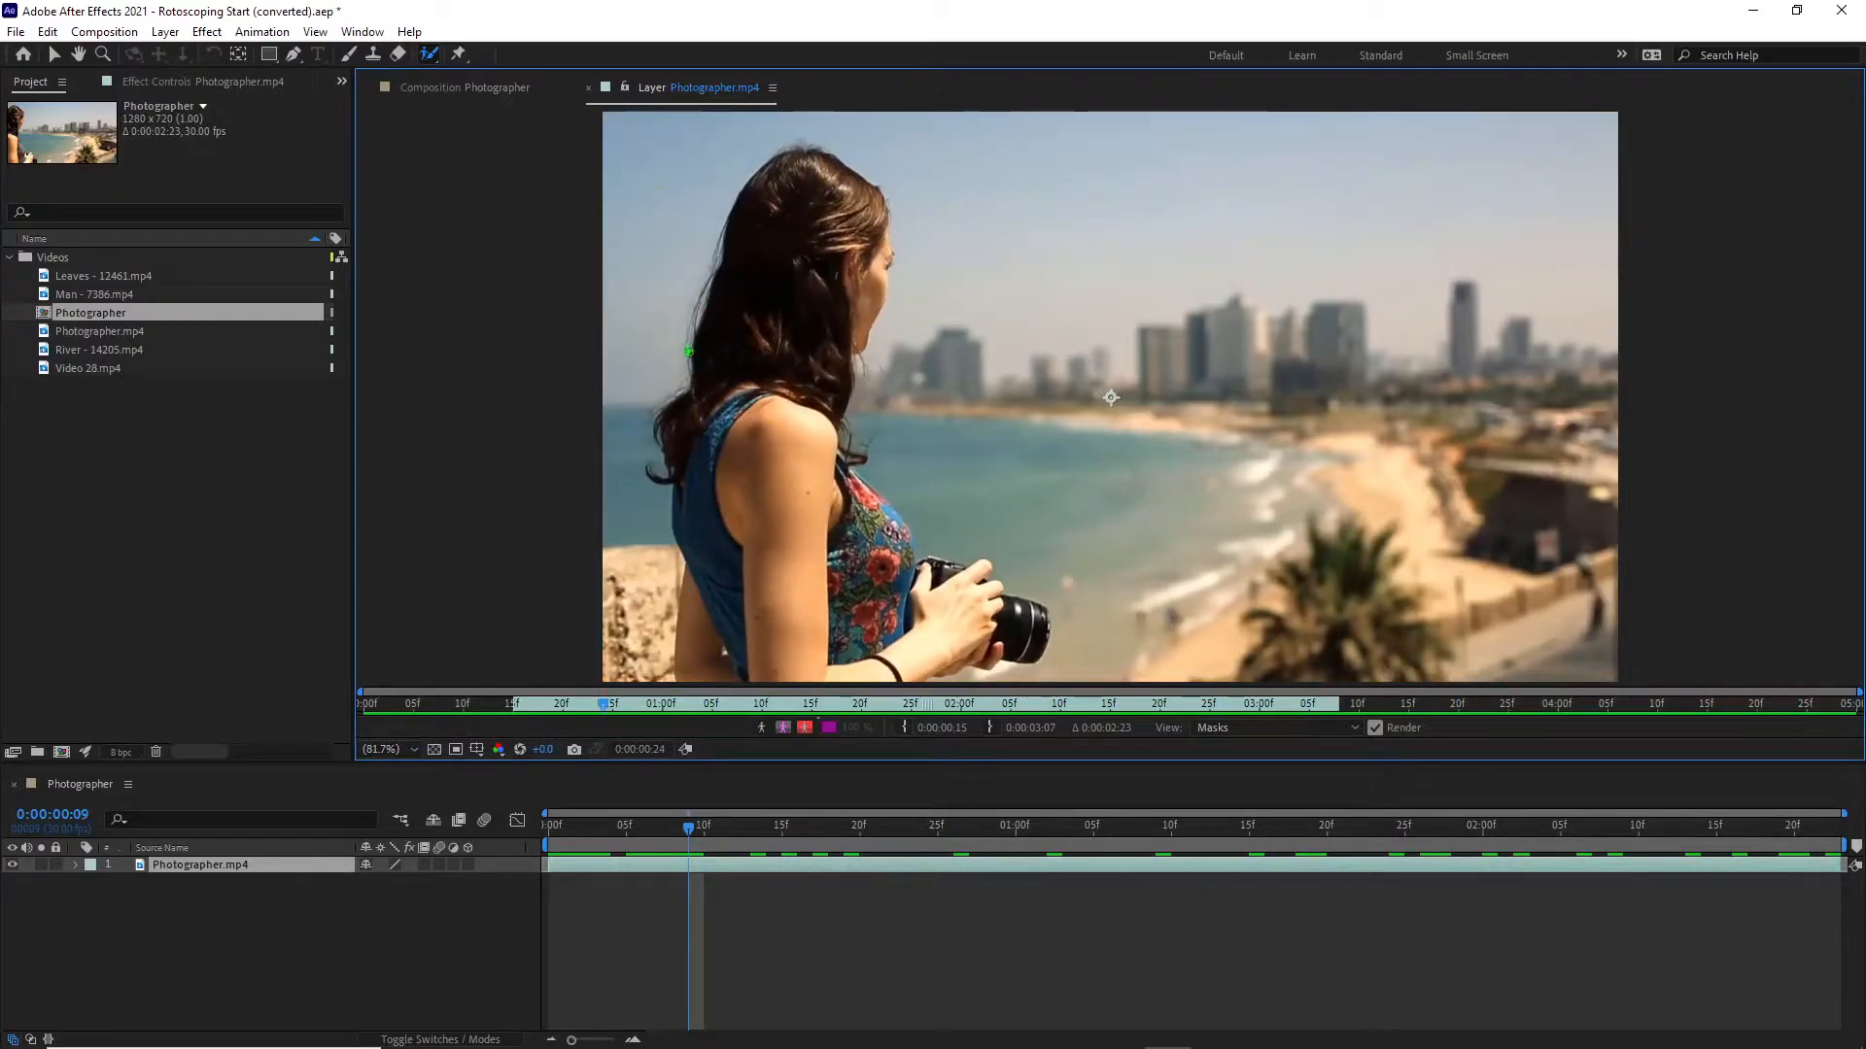
{"action": "mouse_move", "coordinate": [511, 704]}
{"action": "left_mouse_down"}
{"action": "mouse_move", "coordinate": [619, 706]}
{"action": "mouse_move", "coordinate": [600, 709]}
{"action": "left_mouse_up"}
{"action": "key", "text": "Home"}
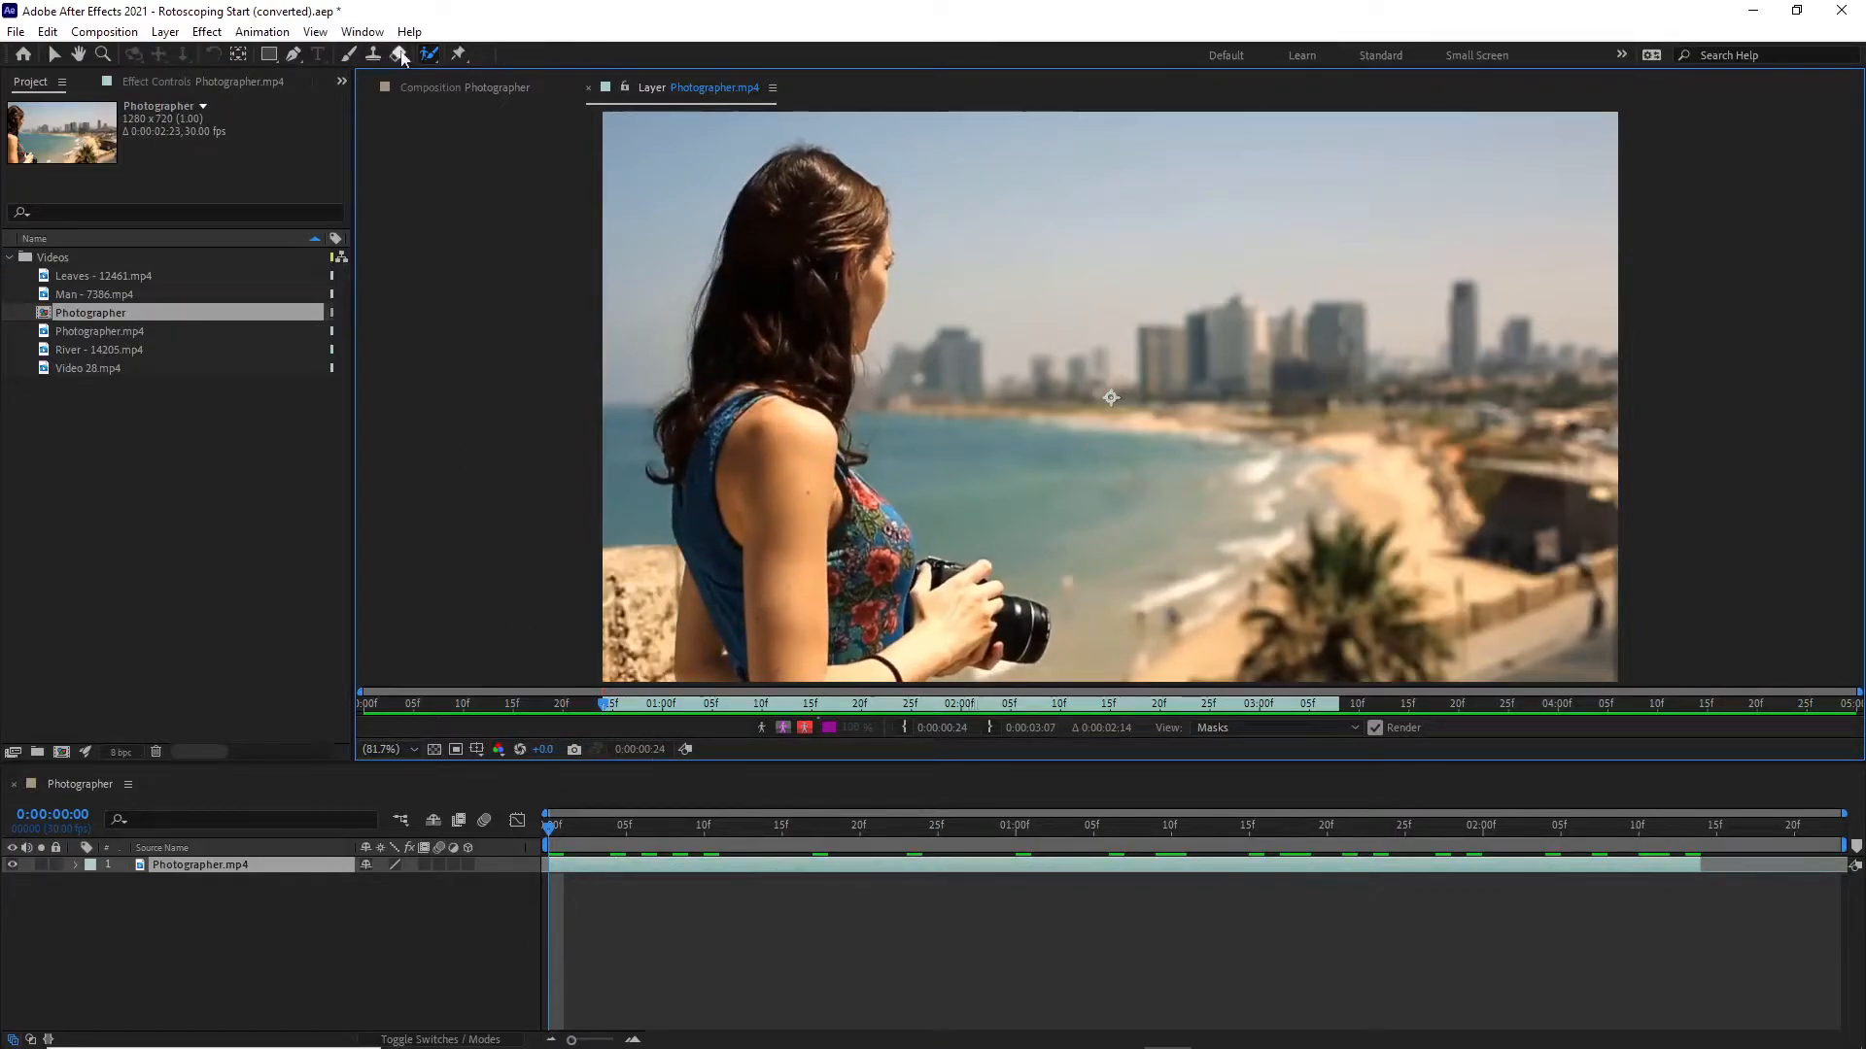
Choose the Roto Brush tool from its tool group and slightly enlarge the brush tip.
{"action": "left_click", "coordinate": [431, 56]}
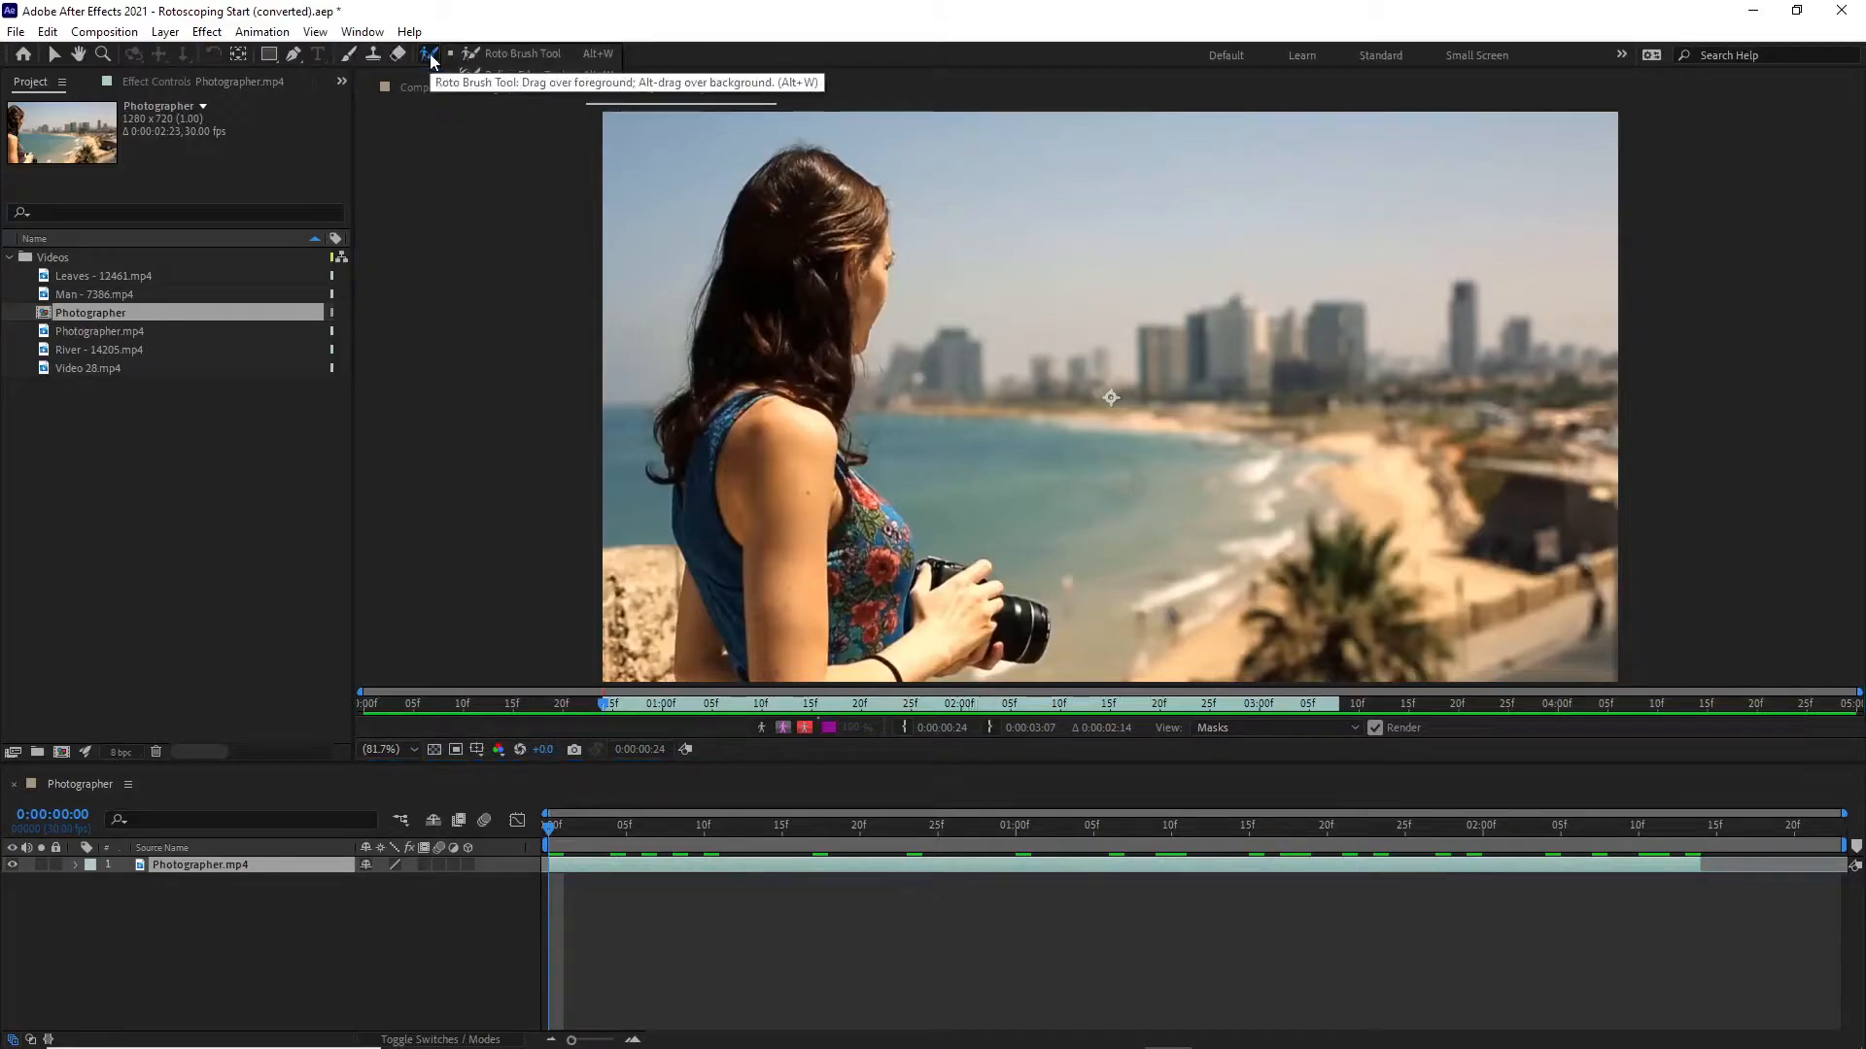
{"action": "left_click", "coordinate": [483, 54]}
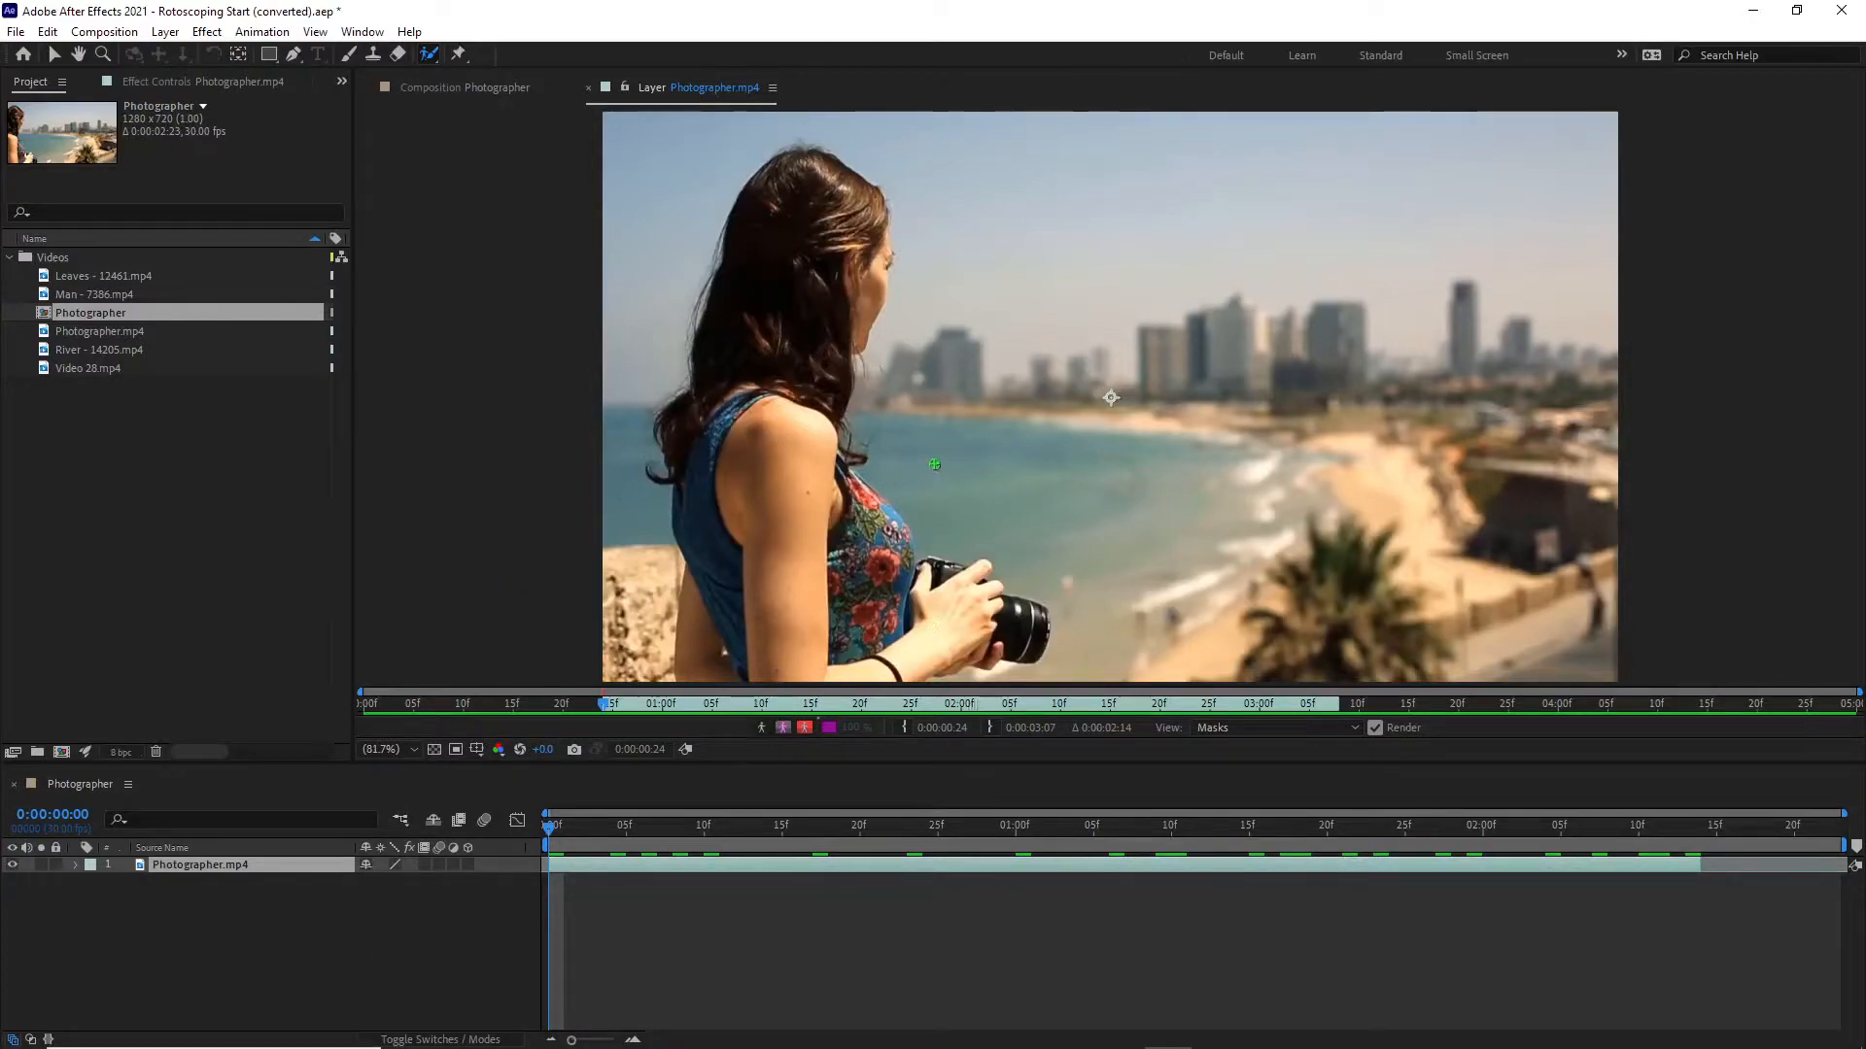
{"action": "mouse_move", "coordinate": [941, 468]}
{"action": "left_mouse_down"}
{"action": "mouse_move", "coordinate": [978, 468]}
{"action": "mouse_move", "coordinate": [948, 468]}
{"action": "left_mouse_up"}
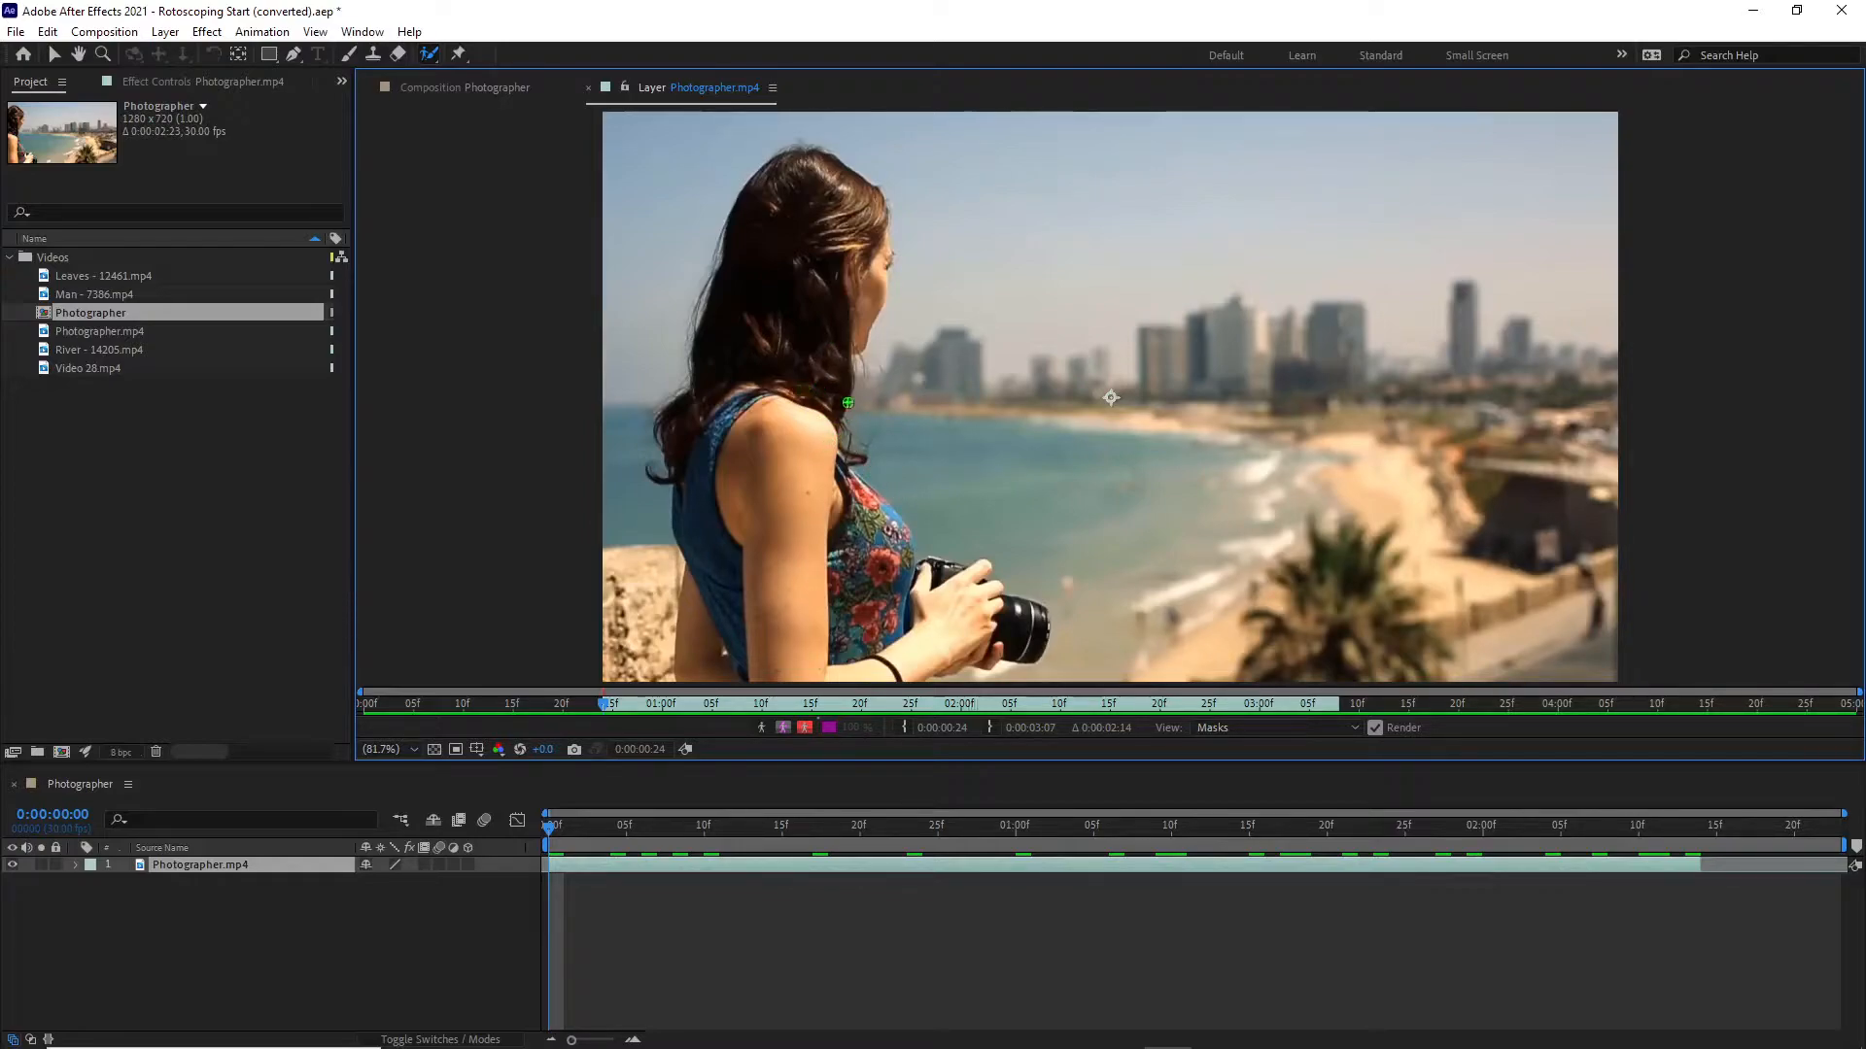
{"action": "key", "text": "alt"}
{"action": "key", "text": "period"}
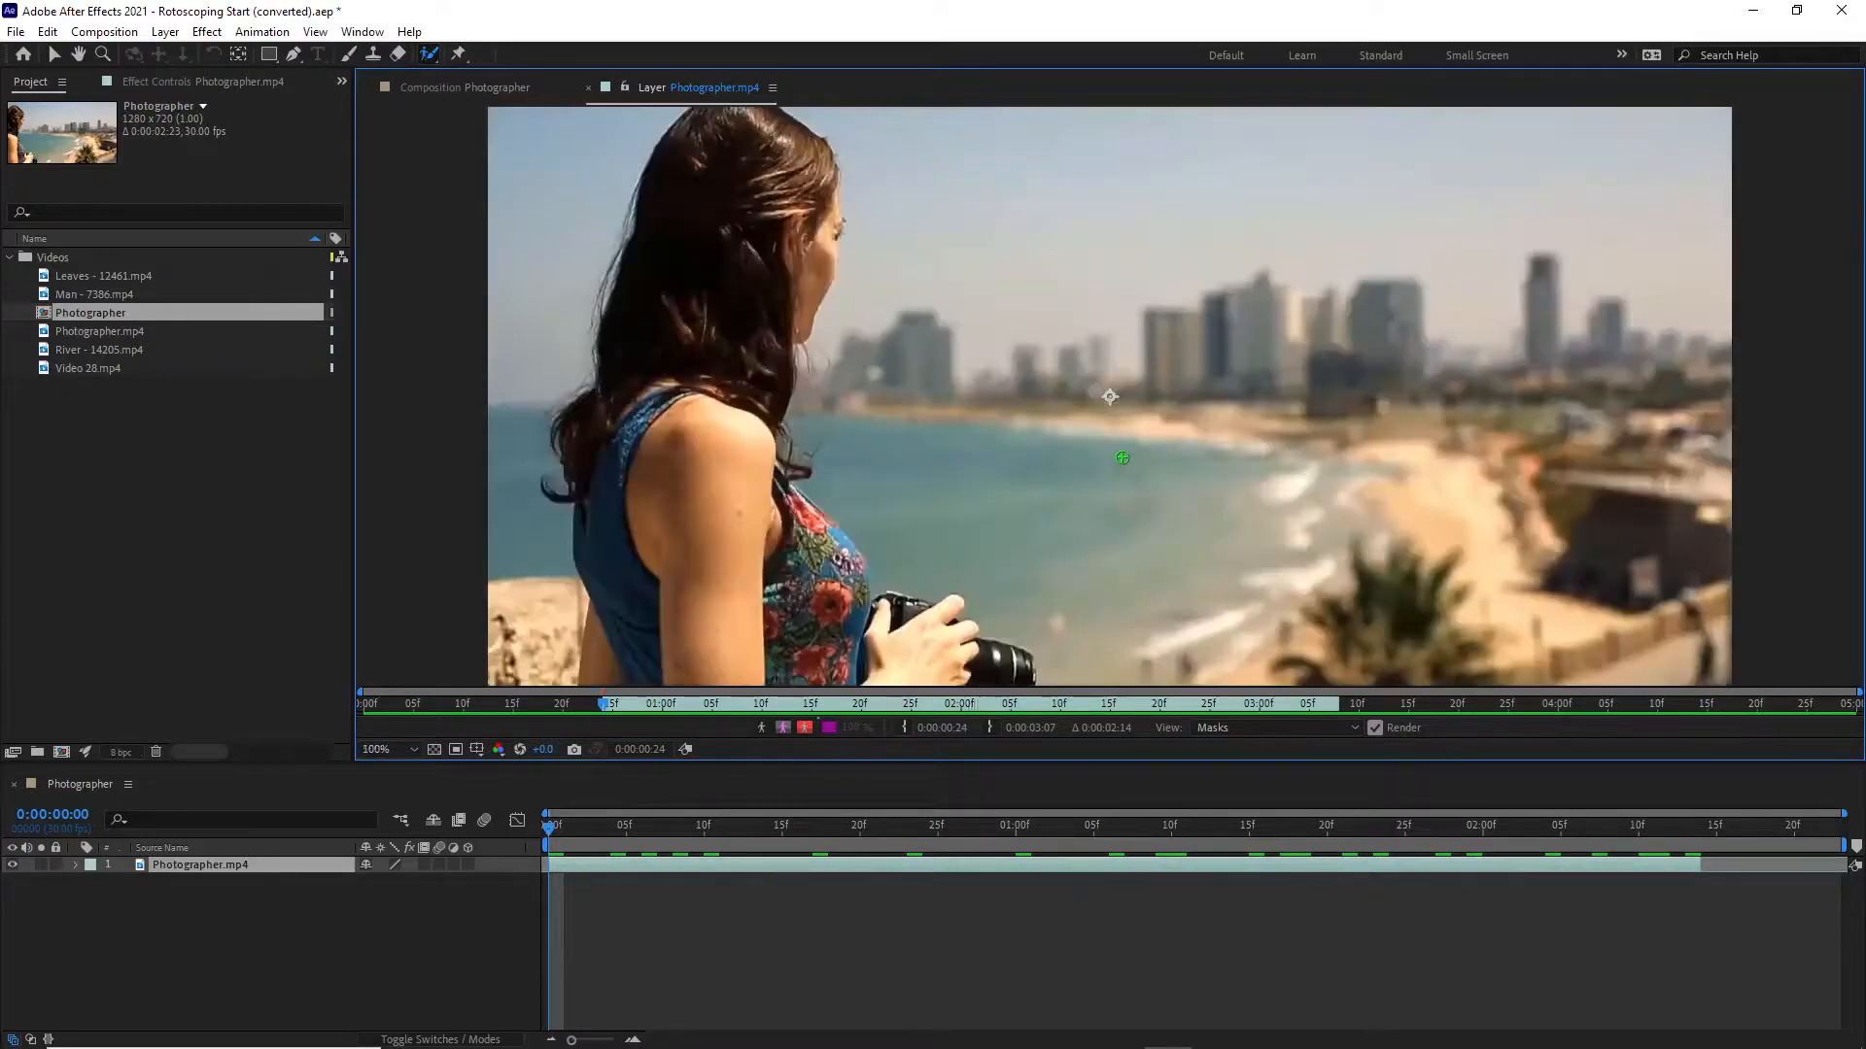
{"action": "key", "text": "period"}
{"action": "key", "text": "h"}
{"action": "left_click_drag", "start_coordinate": [500, 491], "coordinate": [1070, 307]}
{"action": "key", "text": "alt+w"}
{"action": "key", "text": "comma"}
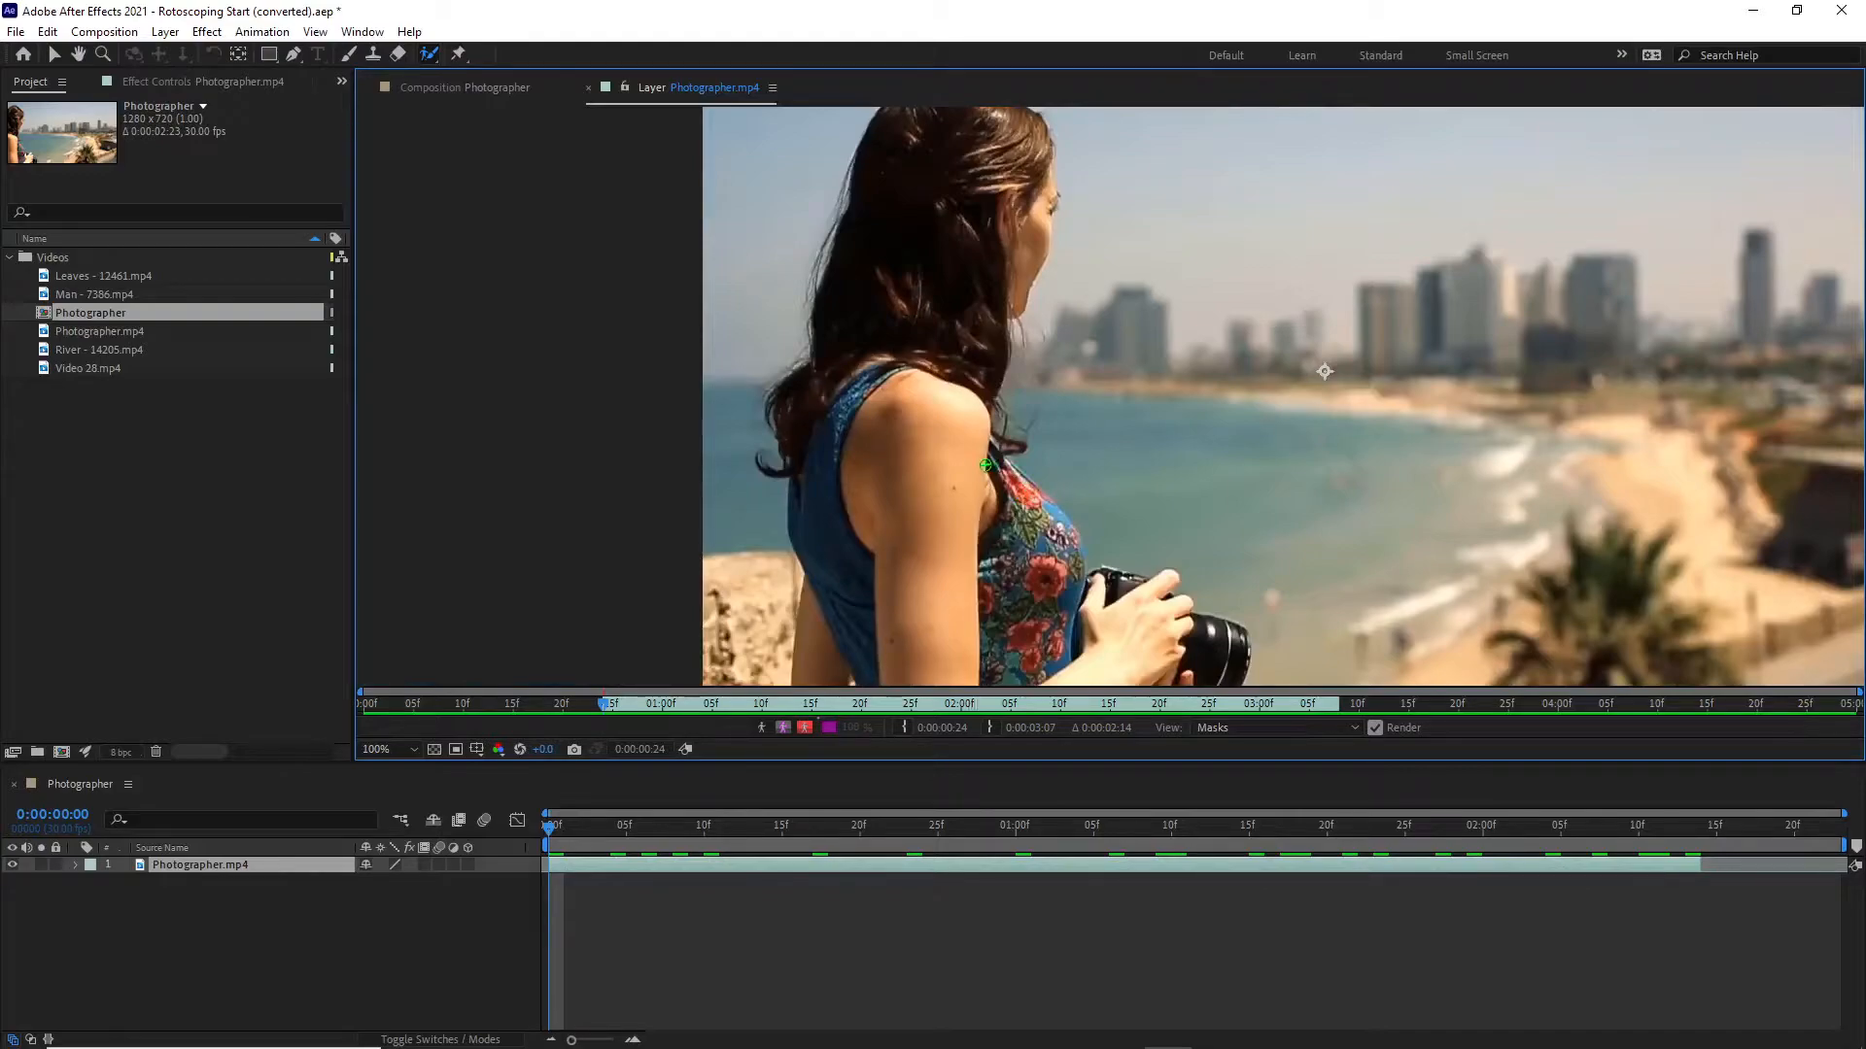
{"action": "key", "text": "shift+slash"}
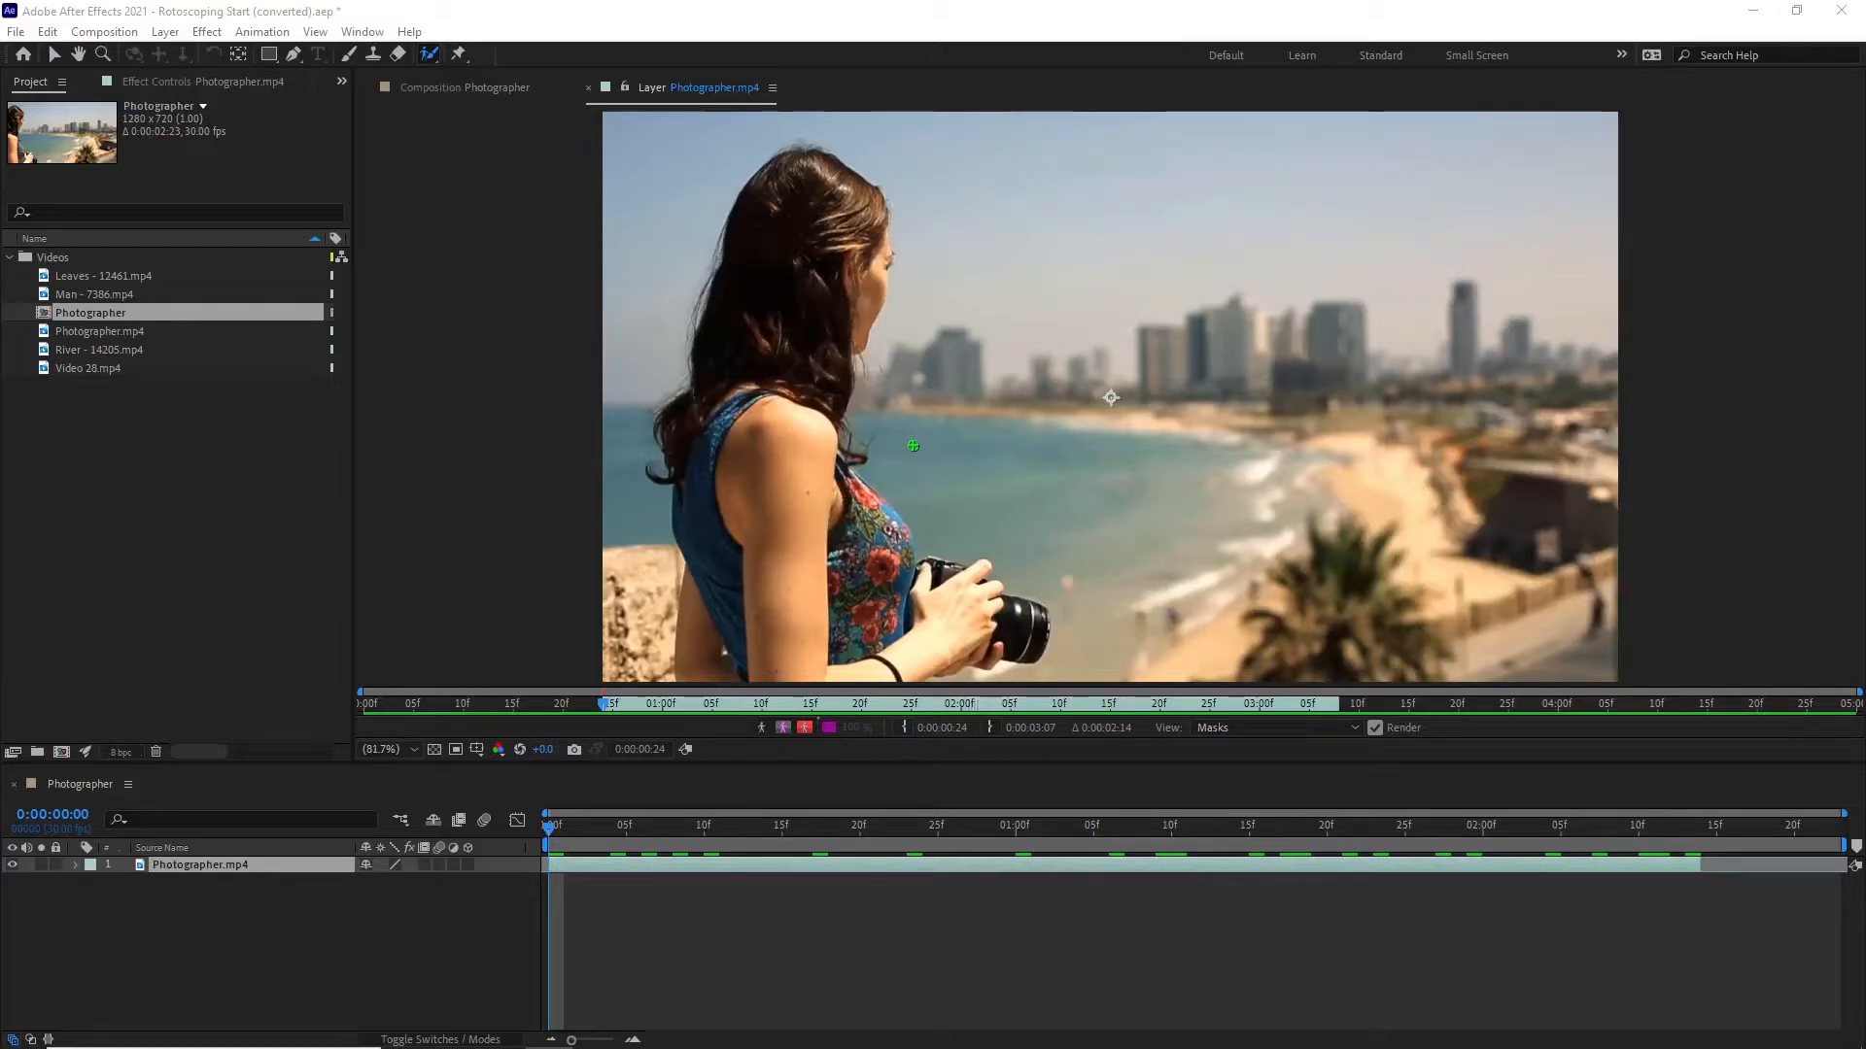
Enlarge the Roto Brush tip further for painting over the woman.
{"action": "left_click_drag", "start_coordinate": [907, 451], "coordinate": [902, 451], "text": "ctrl"}
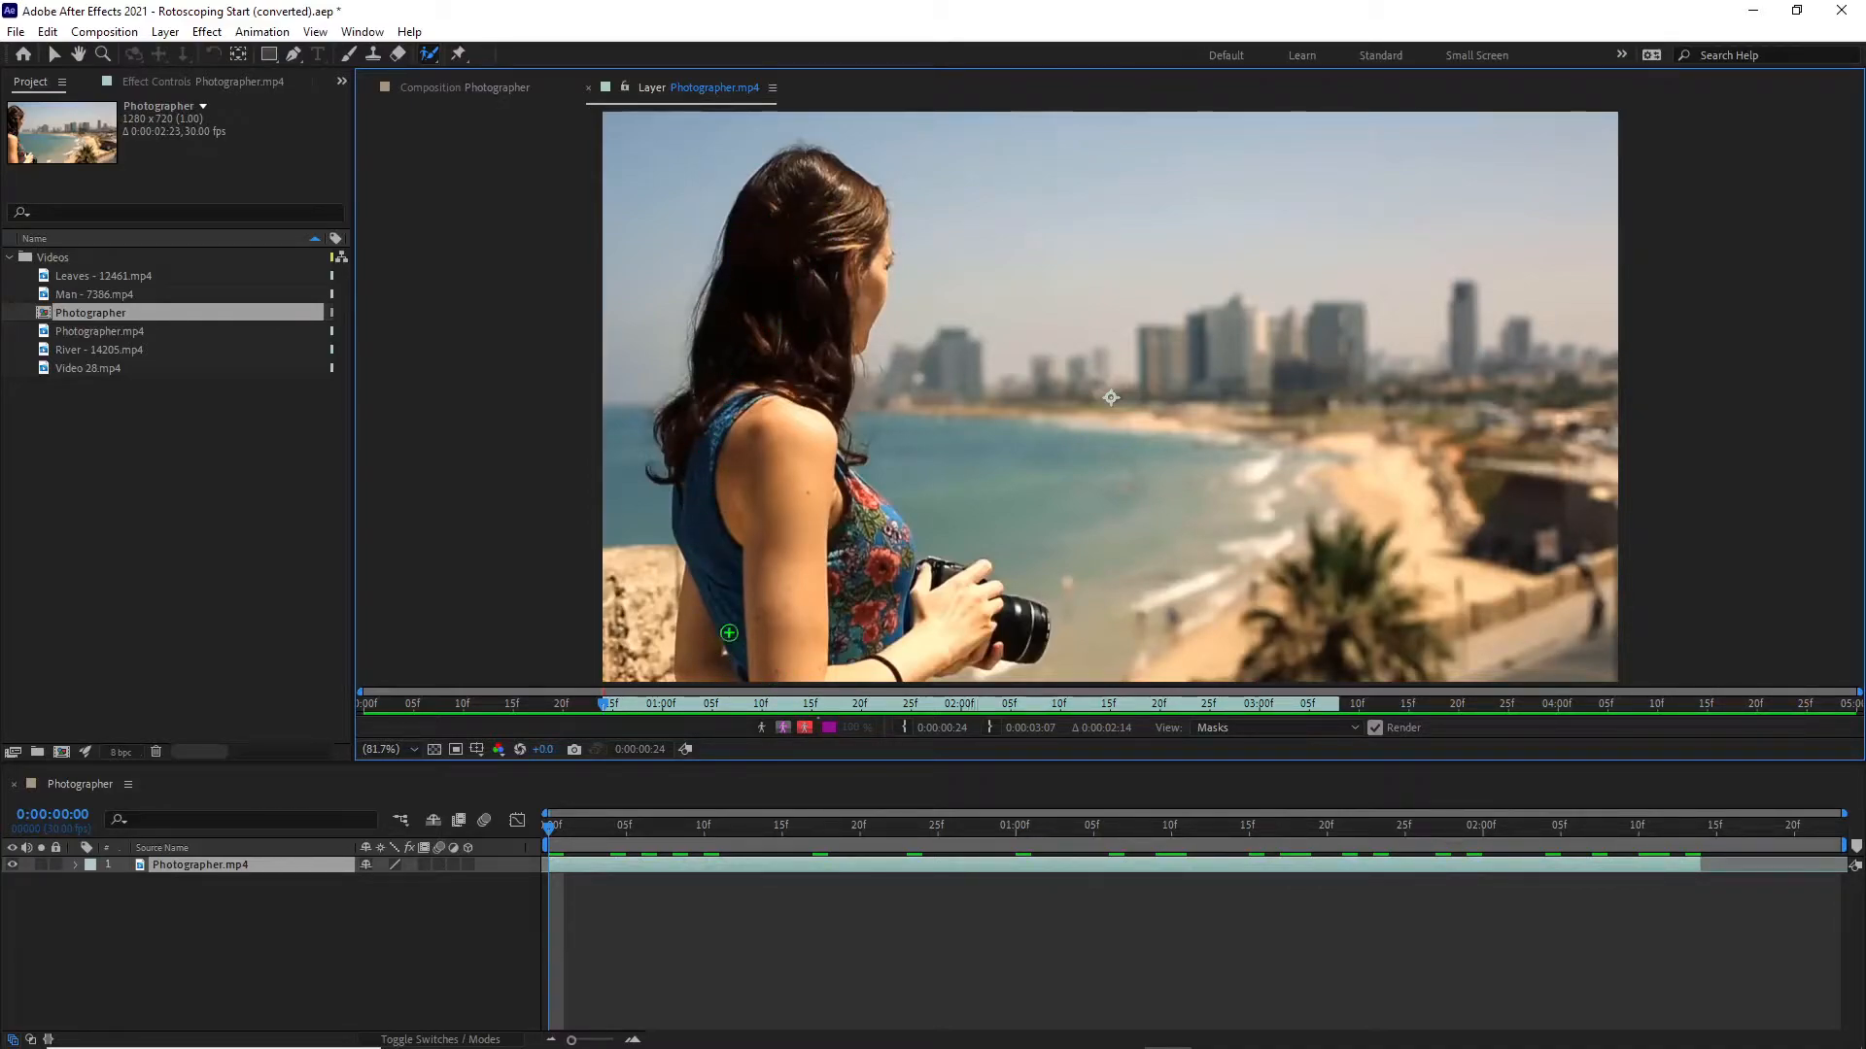
Outline the woman with a Roto Brush foreground stroke and subtract the background behind her head and back with a background stroke.
{"action": "mouse_move", "coordinate": [757, 679]}
{"action": "left_mouse_down"}
{"action": "mouse_move", "coordinate": [690, 660]}
{"action": "mouse_move", "coordinate": [700, 551]}
{"action": "mouse_move", "coordinate": [660, 460]}
{"action": "mouse_move", "coordinate": [674, 466]}
{"action": "mouse_move", "coordinate": [677, 405]}
{"action": "mouse_move", "coordinate": [712, 379]}
{"action": "mouse_move", "coordinate": [713, 303]}
{"action": "mouse_move", "coordinate": [773, 165]}
{"action": "mouse_move", "coordinate": [816, 152]}
{"action": "mouse_move", "coordinate": [887, 220]}
{"action": "left_mouse_up"}
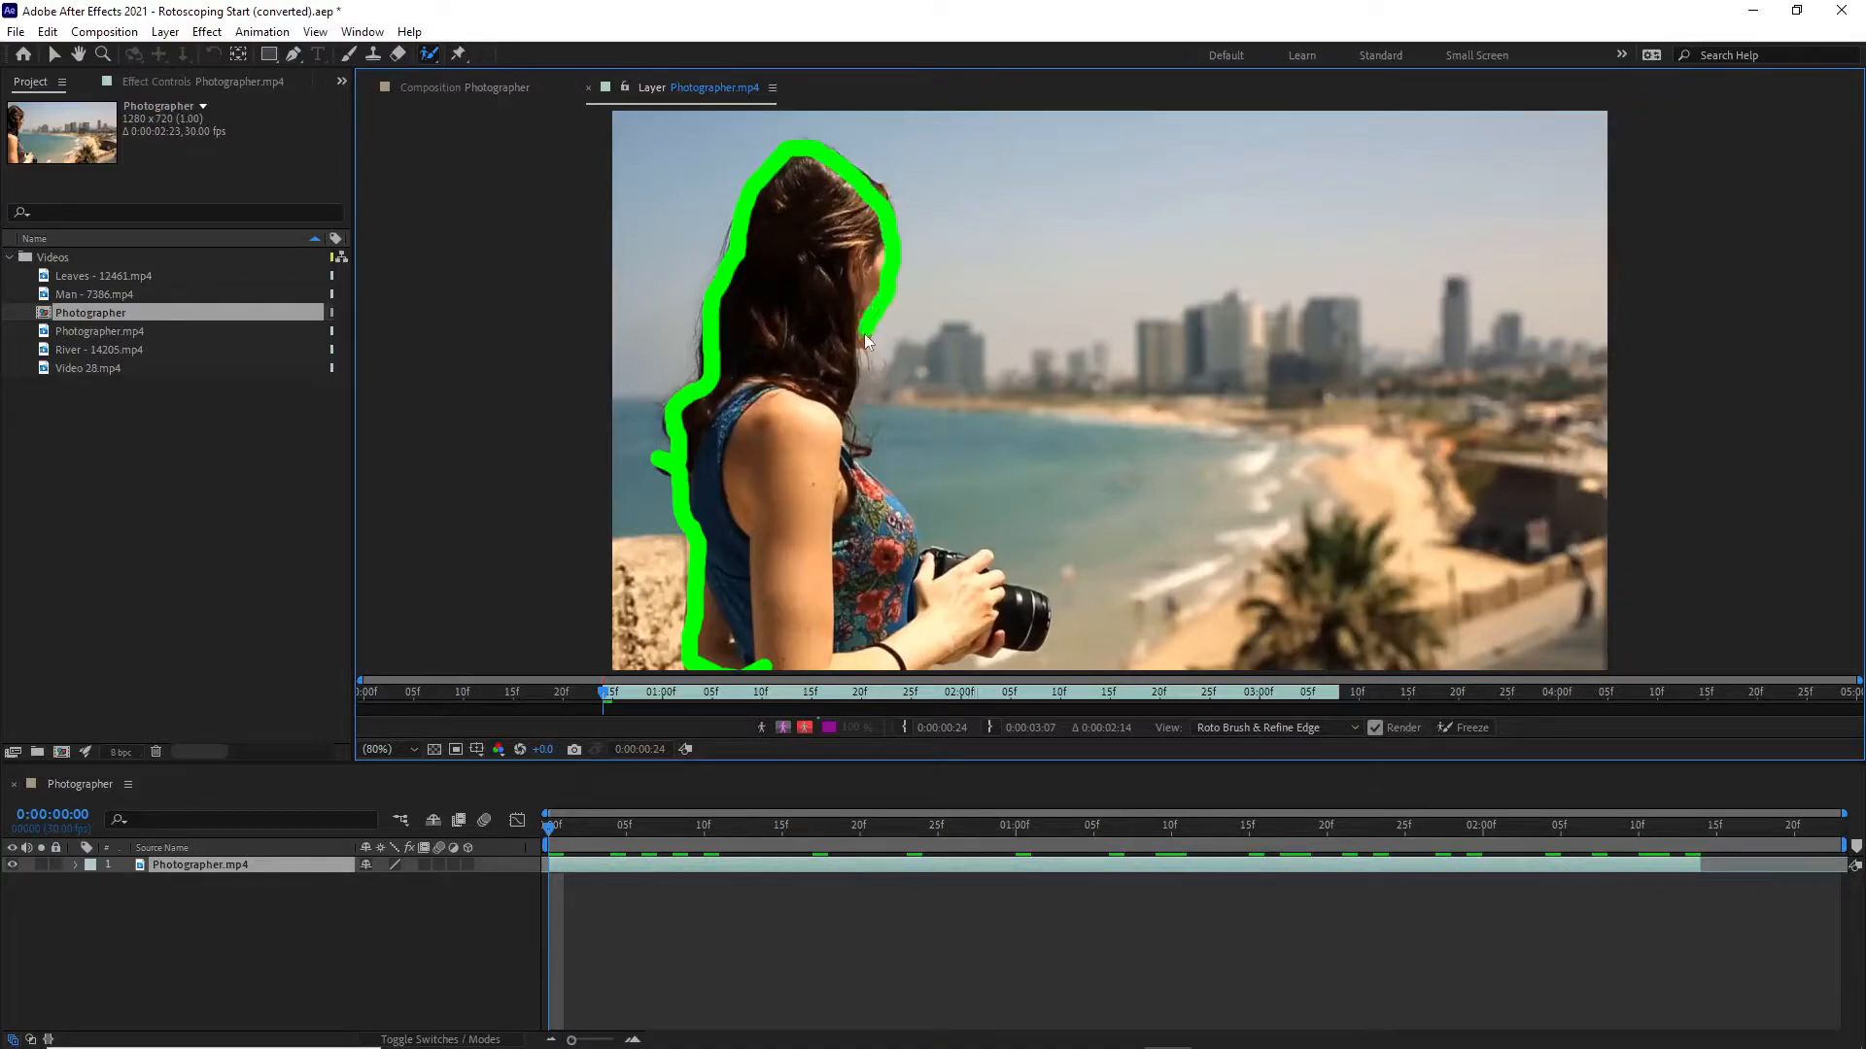
{"action": "mouse_move", "coordinate": [848, 375]}
{"action": "left_mouse_down"}
{"action": "mouse_move", "coordinate": [856, 493]}
{"action": "mouse_move", "coordinate": [930, 560]}
{"action": "mouse_move", "coordinate": [989, 561]}
{"action": "mouse_move", "coordinate": [1034, 596]}
{"action": "mouse_move", "coordinate": [1041, 640]}
{"action": "mouse_move", "coordinate": [763, 665]}
{"action": "left_mouse_up"}
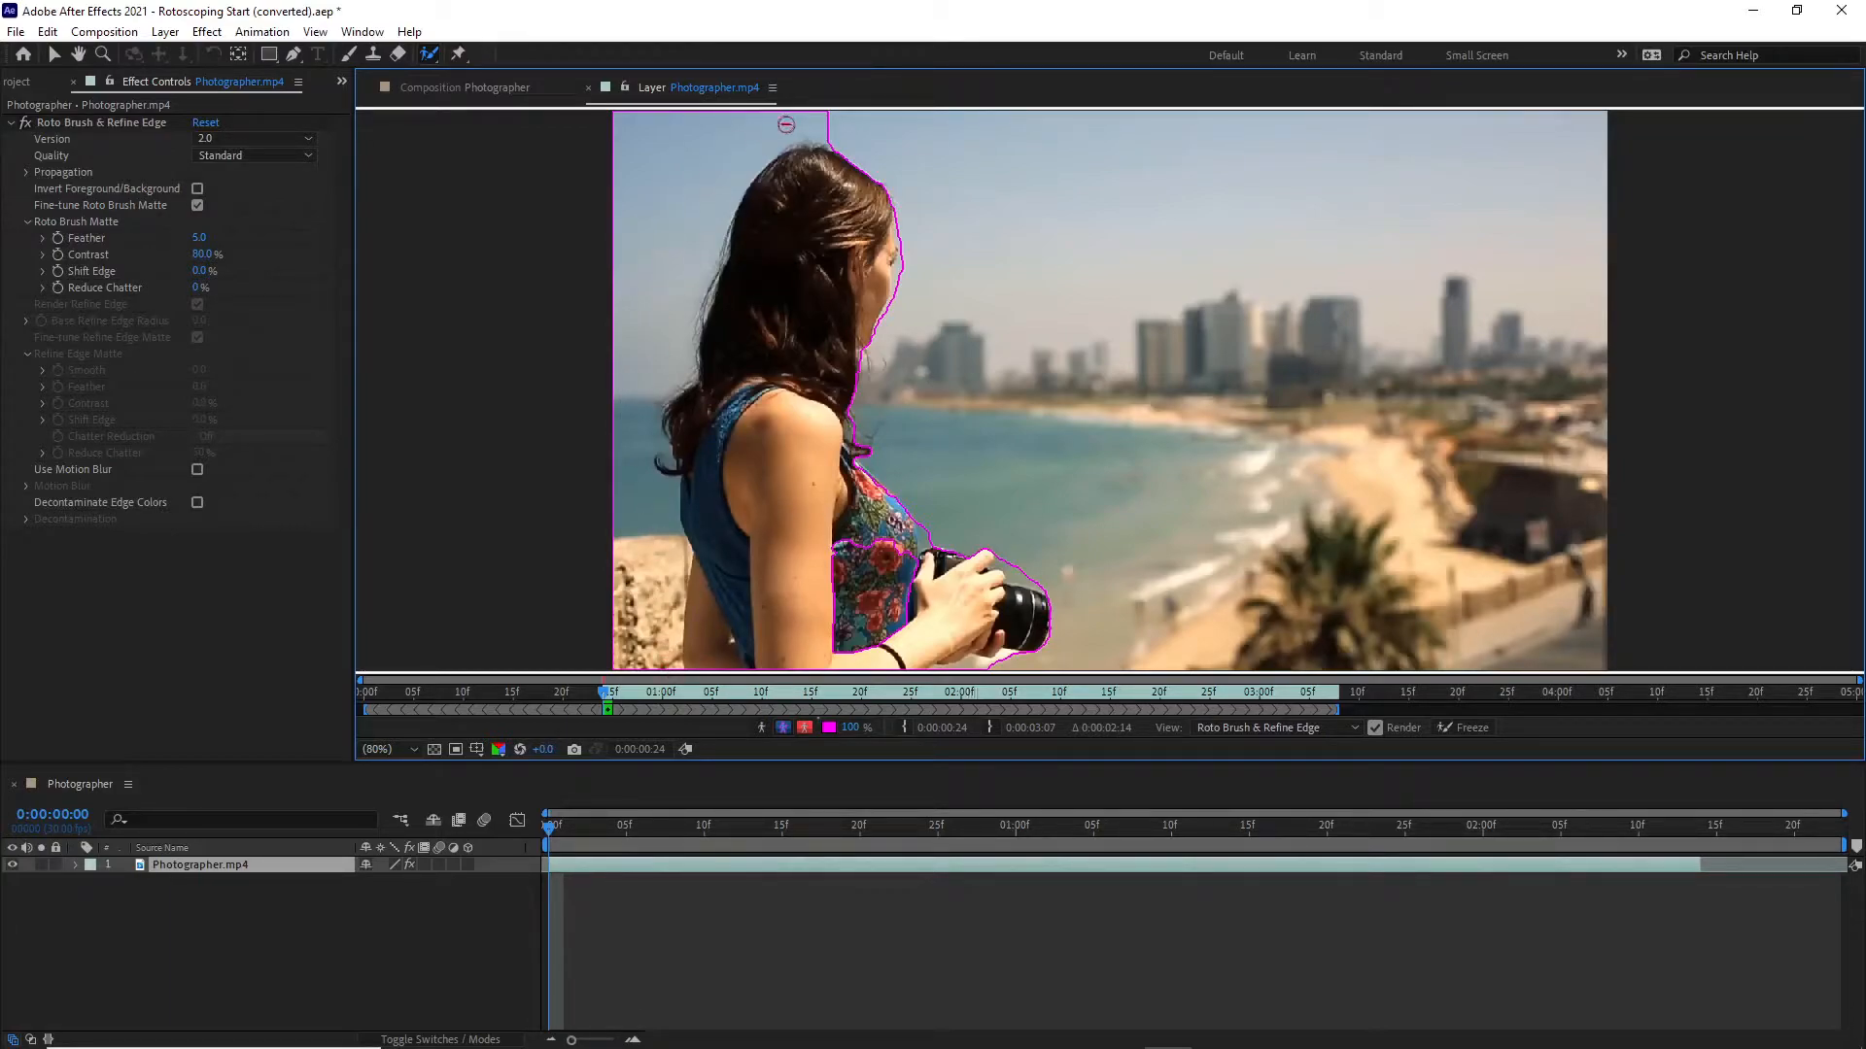
{"action": "mouse_move", "coordinate": [826, 138]}
{"action": "left_mouse_down"}
{"action": "mouse_move", "coordinate": [784, 146]}
{"action": "mouse_move", "coordinate": [736, 191]}
{"action": "mouse_move", "coordinate": [671, 393]}
{"action": "mouse_move", "coordinate": [654, 479]}
{"action": "mouse_move", "coordinate": [690, 670]}
{"action": "left_mouse_up"}
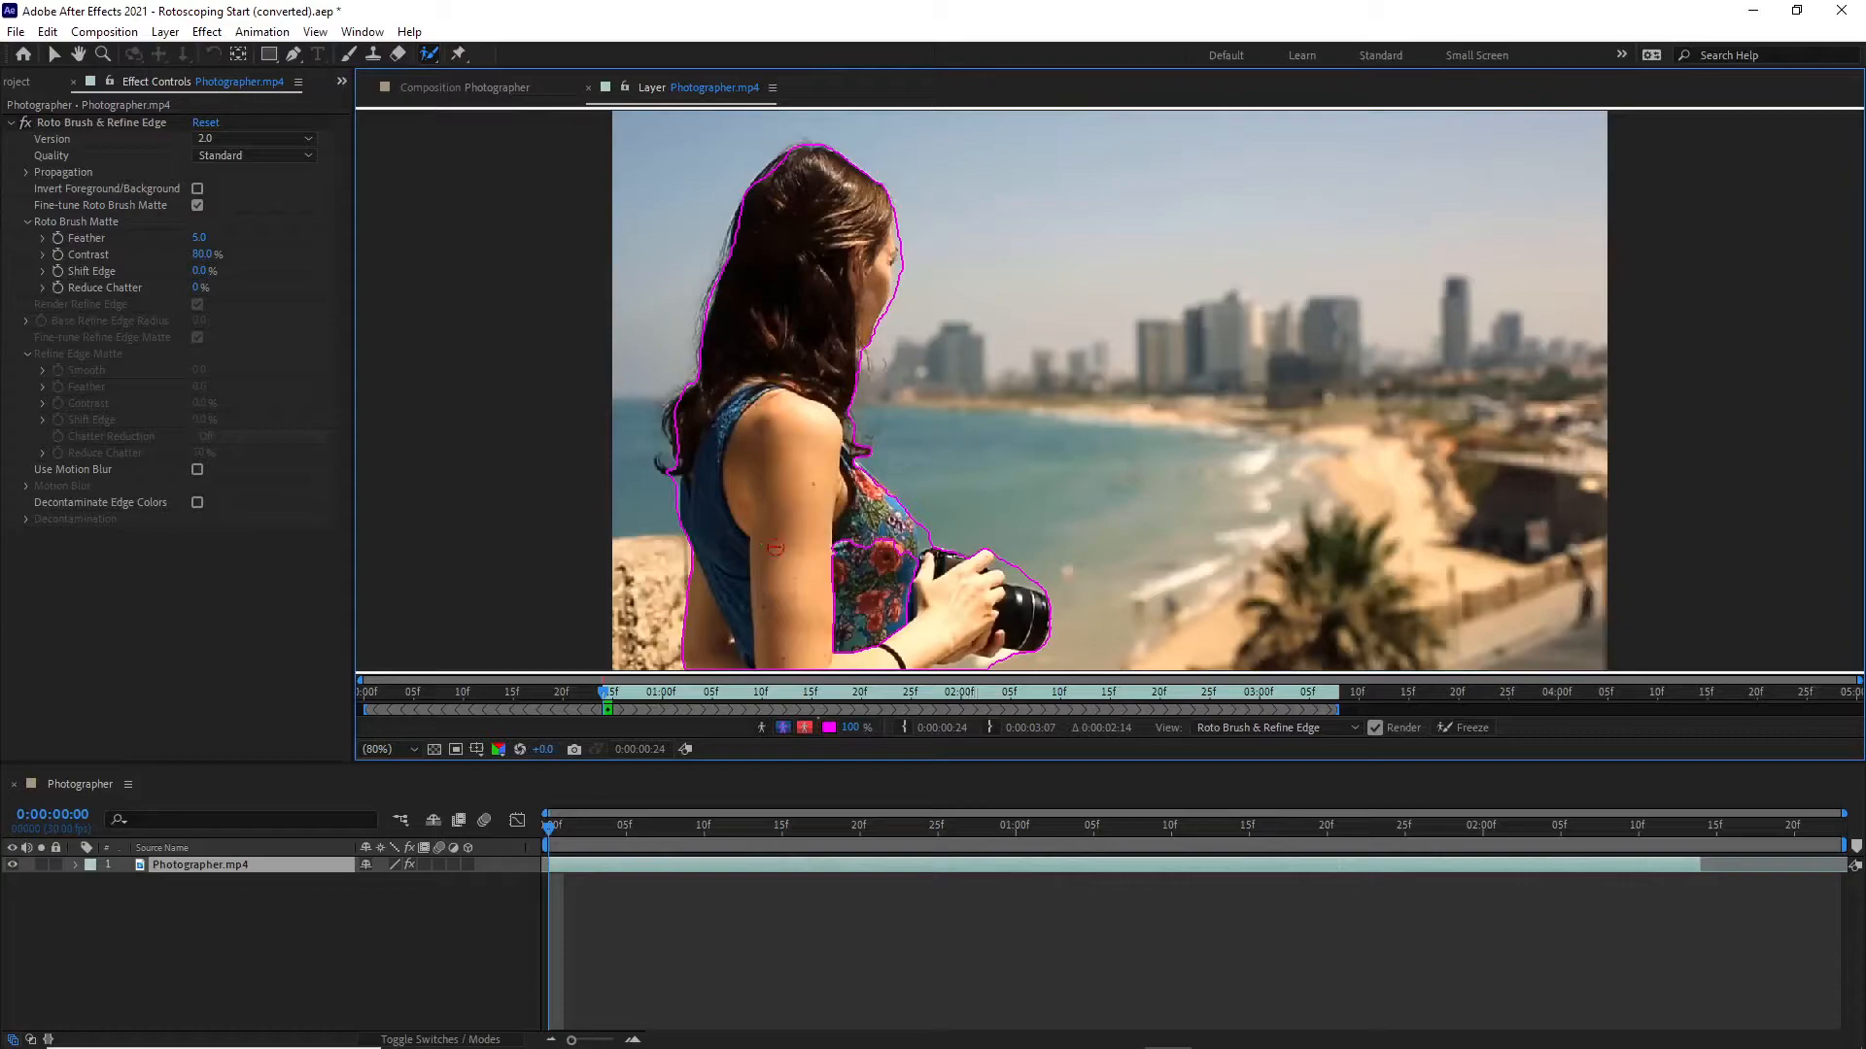
Subtract part of the arm and floral top, restore it with foreground strokes, and check the cutout in the Photographer composition.
{"action": "mouse_move", "coordinate": [826, 549]}
{"action": "left_mouse_down"}
{"action": "mouse_move", "coordinate": [910, 555]}
{"action": "mouse_move", "coordinate": [905, 626]}
{"action": "mouse_move", "coordinate": [837, 649]}
{"action": "mouse_move", "coordinate": [824, 537]}
{"action": "left_mouse_up"}
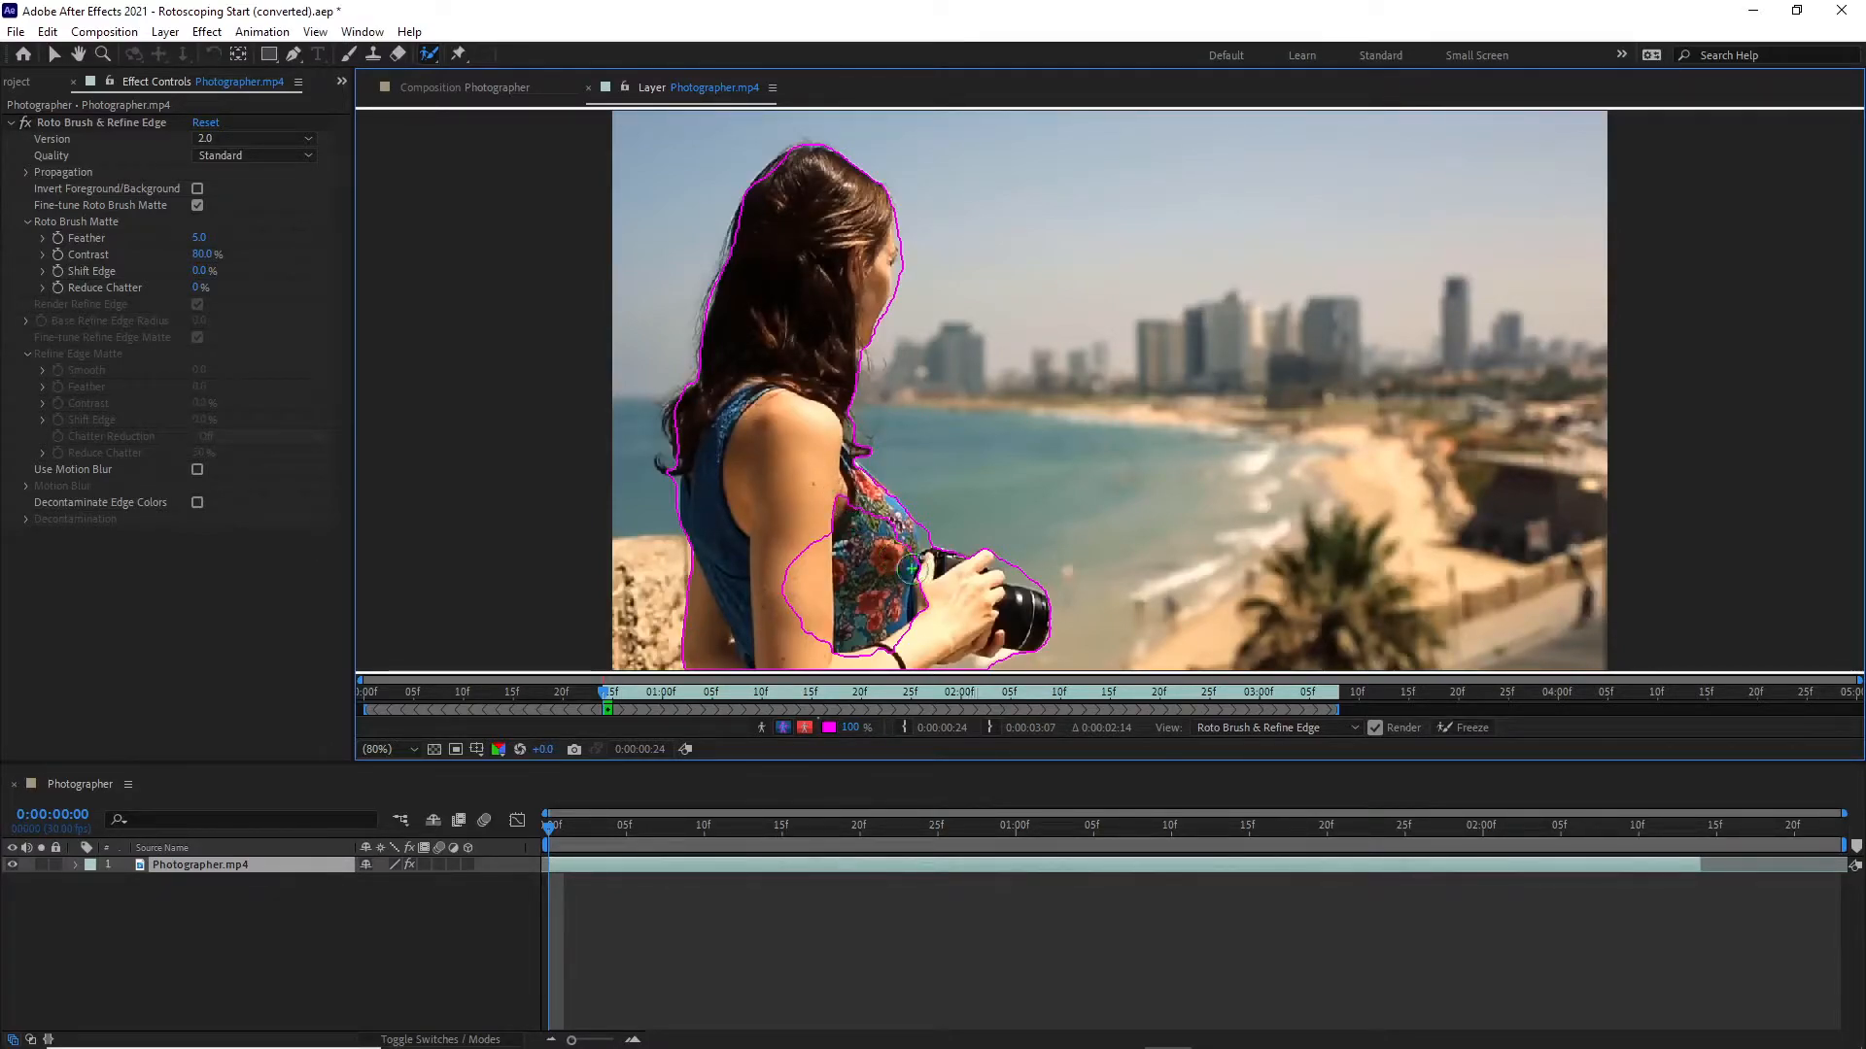
{"action": "mouse_move", "coordinate": [847, 504]}
{"action": "left_mouse_down"}
{"action": "mouse_move", "coordinate": [902, 544]}
{"action": "mouse_move", "coordinate": [904, 635]}
{"action": "mouse_move", "coordinate": [817, 626]}
{"action": "mouse_move", "coordinate": [785, 580]}
{"action": "mouse_move", "coordinate": [831, 510]}
{"action": "left_mouse_up"}
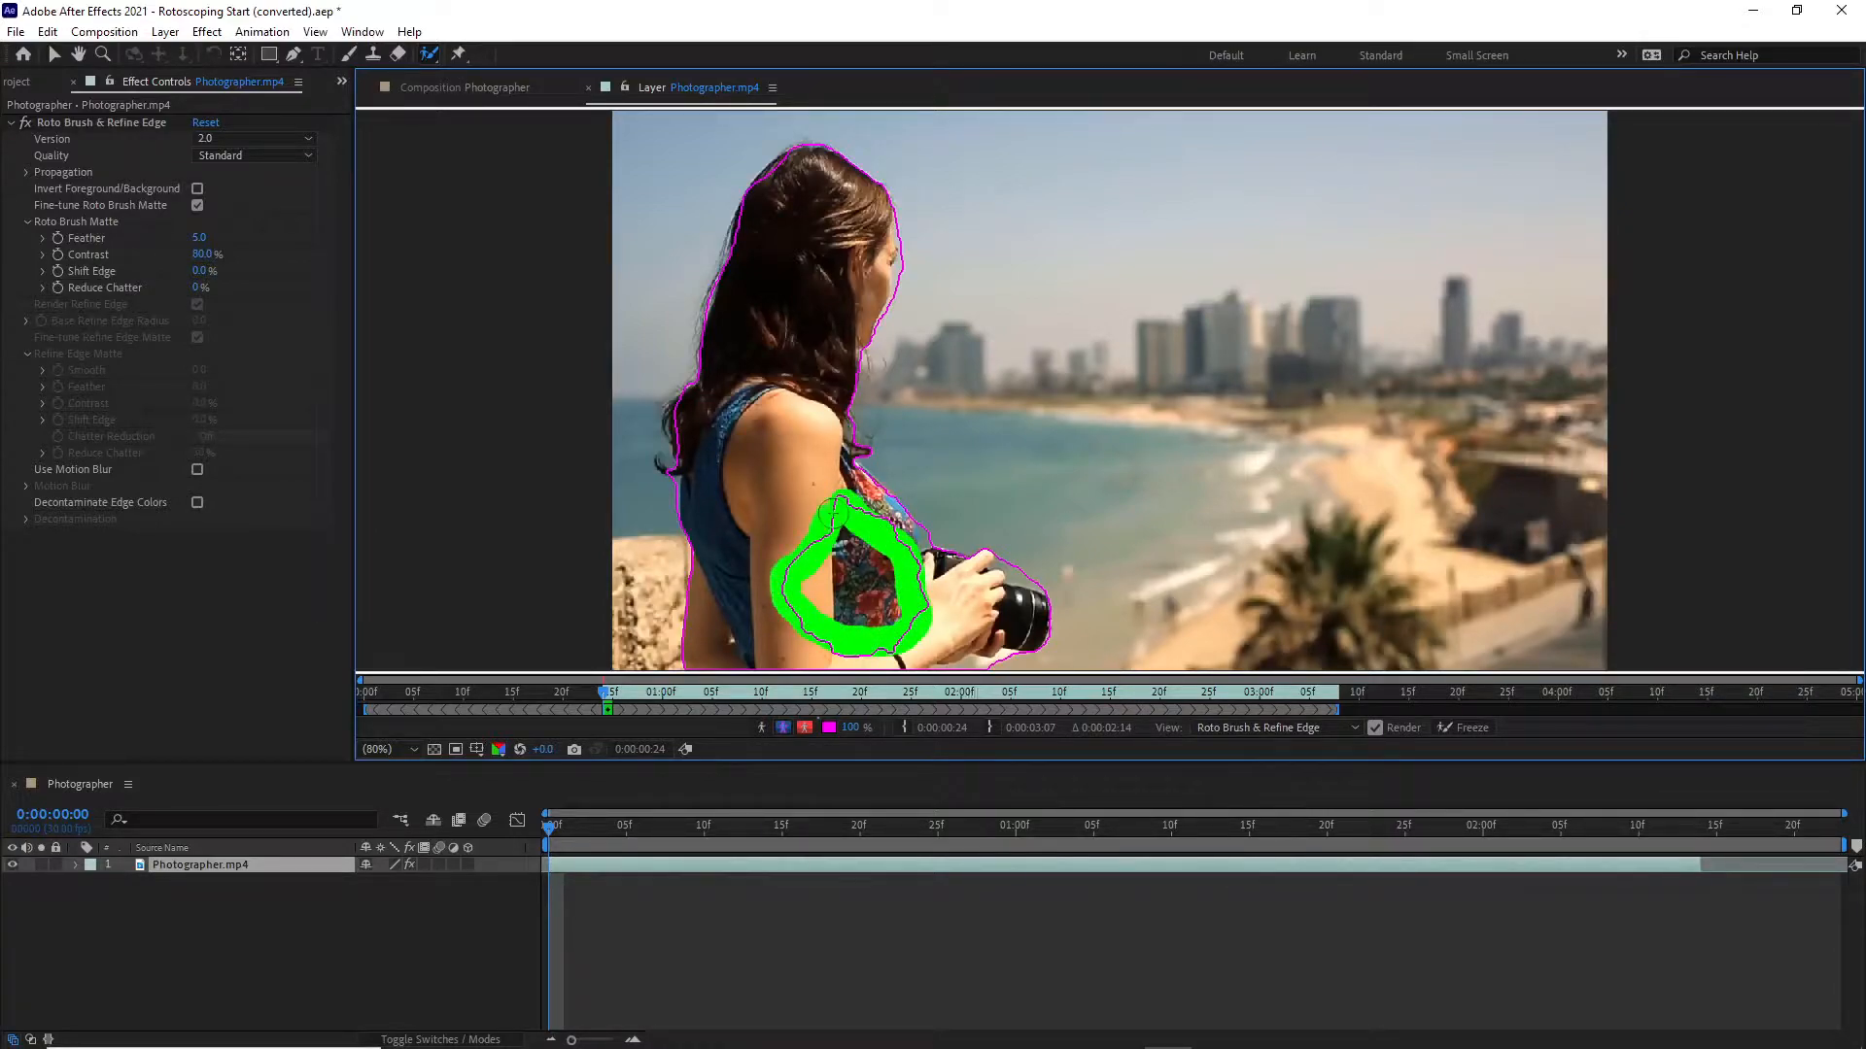
{"action": "mouse_move", "coordinate": [828, 556]}
{"action": "left_mouse_down"}
{"action": "mouse_move", "coordinate": [886, 574]}
{"action": "mouse_move", "coordinate": [892, 631]}
{"action": "mouse_move", "coordinate": [834, 608]}
{"action": "mouse_move", "coordinate": [831, 560]}
{"action": "left_mouse_up"}
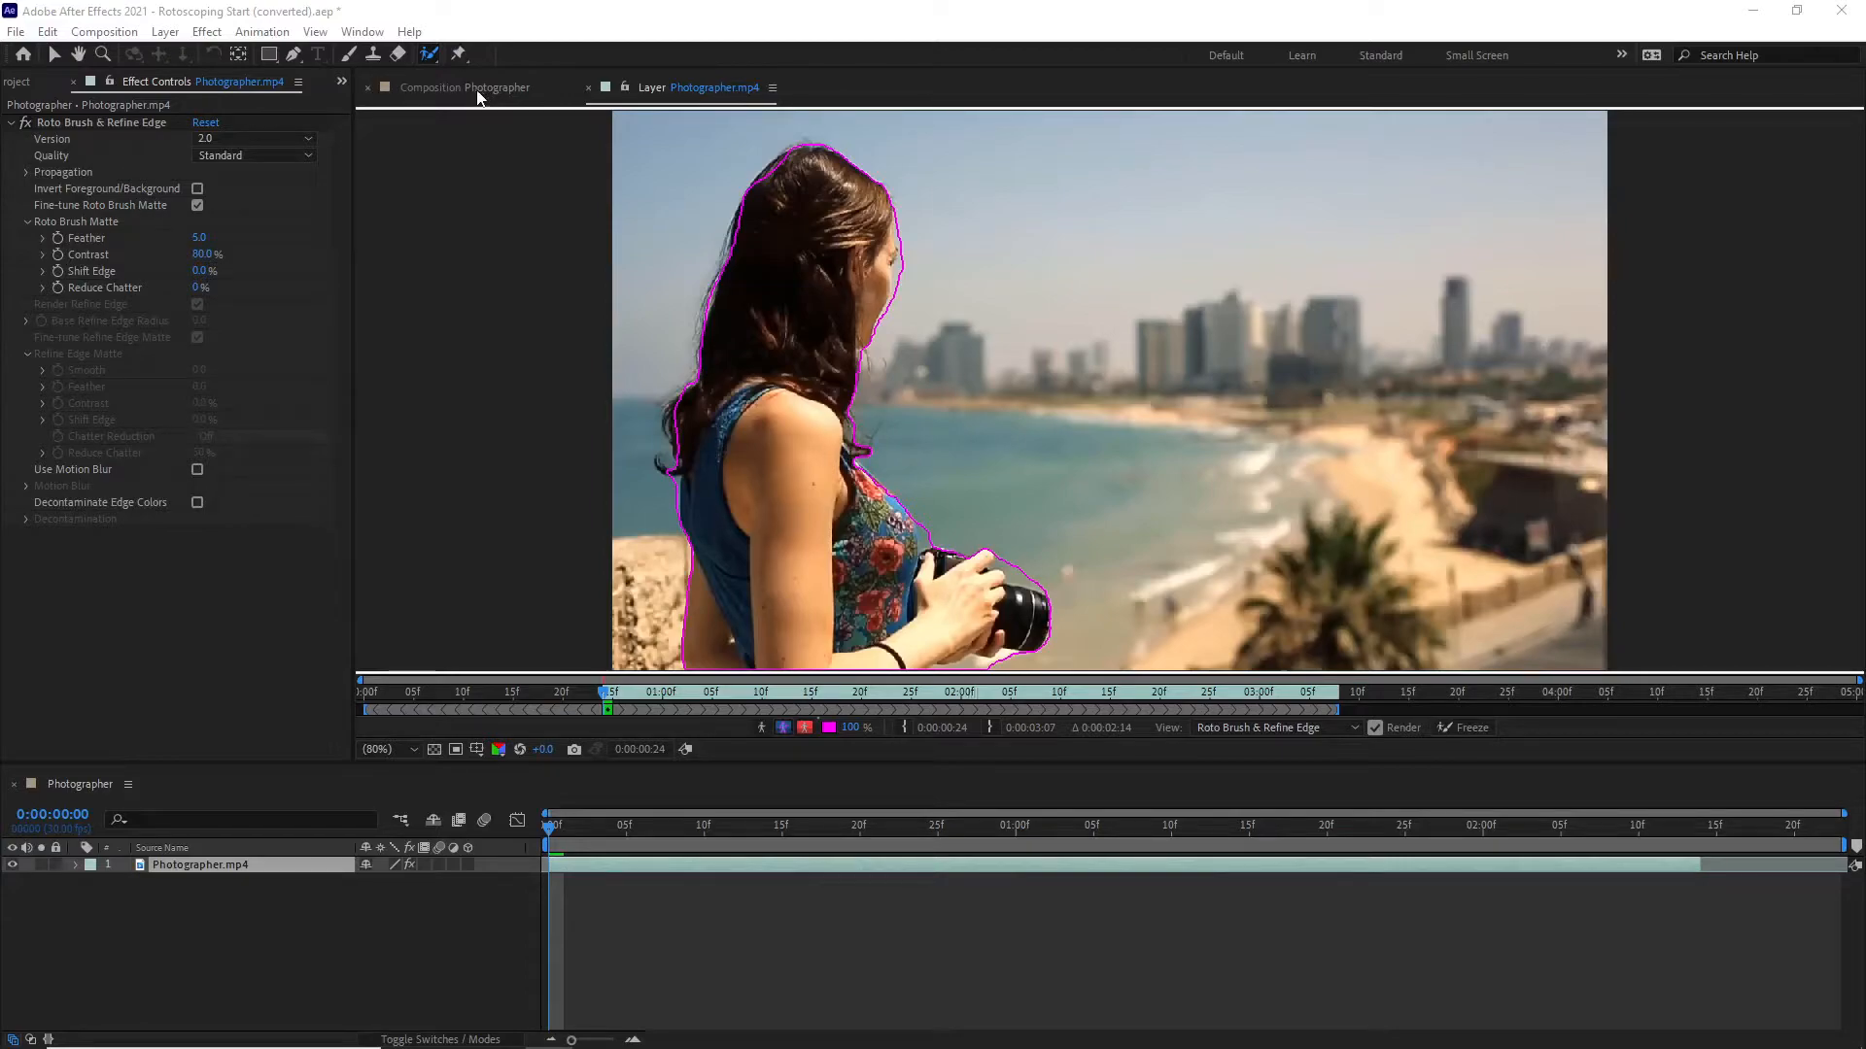
{"action": "left_click", "coordinate": [447, 86]}
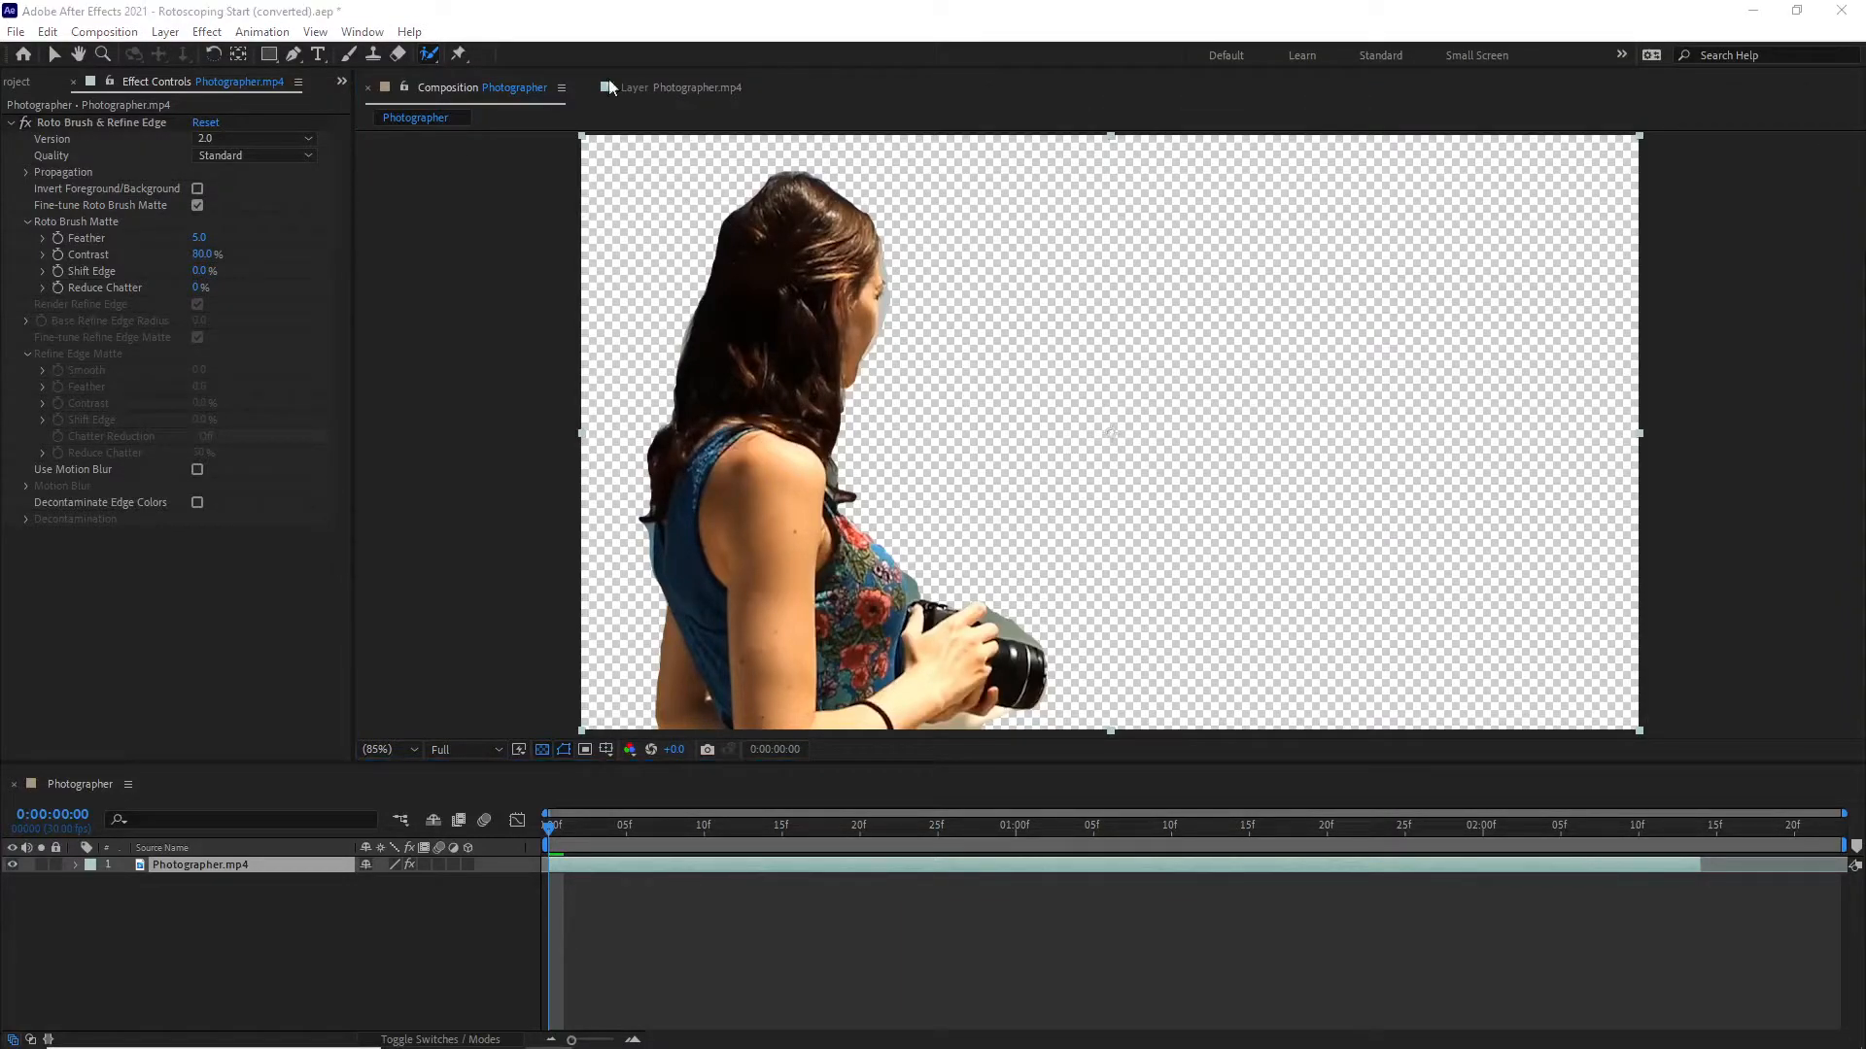
{"action": "left_click", "coordinate": [661, 86]}
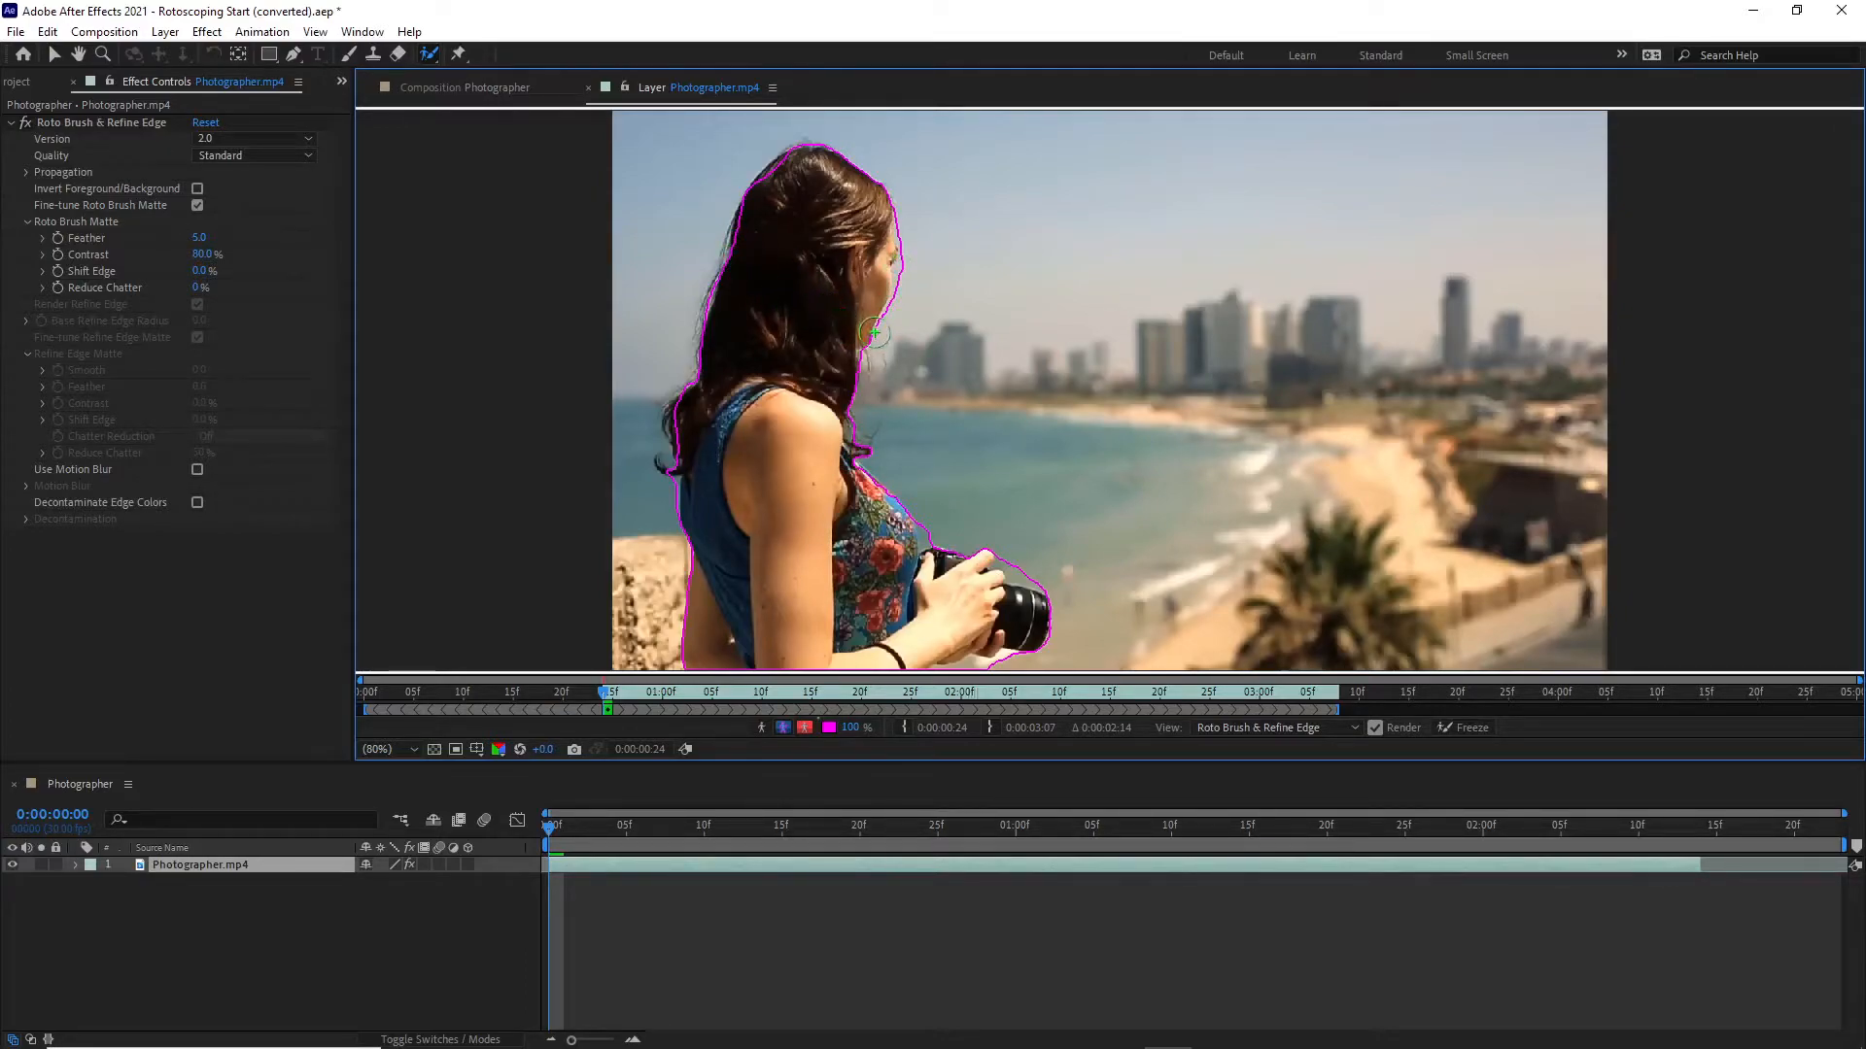
Subtract the excess sky along the woman's face profile with a smaller Roto Brush tip and background strokes.
{"action": "scroll", "coordinate": [874, 333], "scroll_direction": "up", "scroll_amount": 3}
{"action": "scroll", "coordinate": [883, 296], "scroll_direction": "down", "scroll_amount": 2}
{"action": "scroll", "coordinate": [721, 292], "scroll_direction": "up", "scroll_amount": 2}
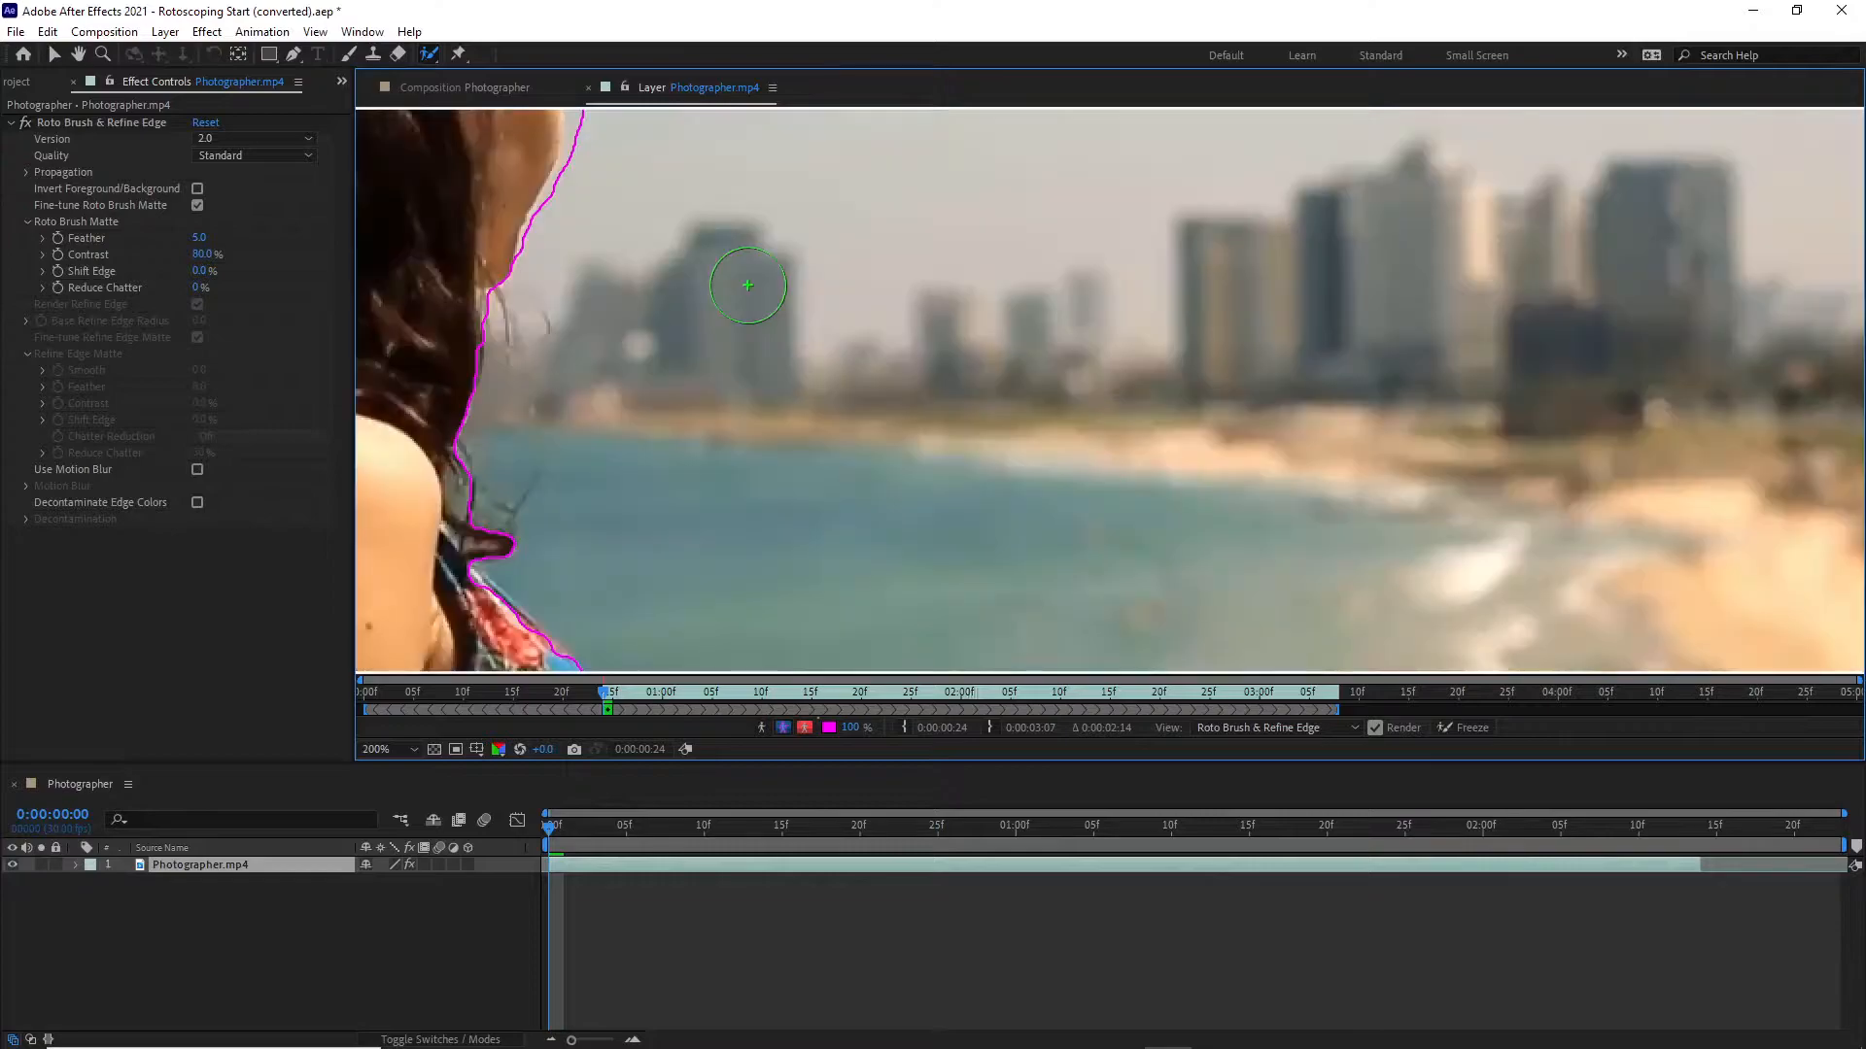
{"action": "key", "text": "space"}
{"action": "mouse_move", "coordinate": [613, 234]}
{"action": "left_mouse_down"}
{"action": "mouse_move", "coordinate": [798, 489]}
{"action": "mouse_move", "coordinate": [940, 538]}
{"action": "left_mouse_up"}
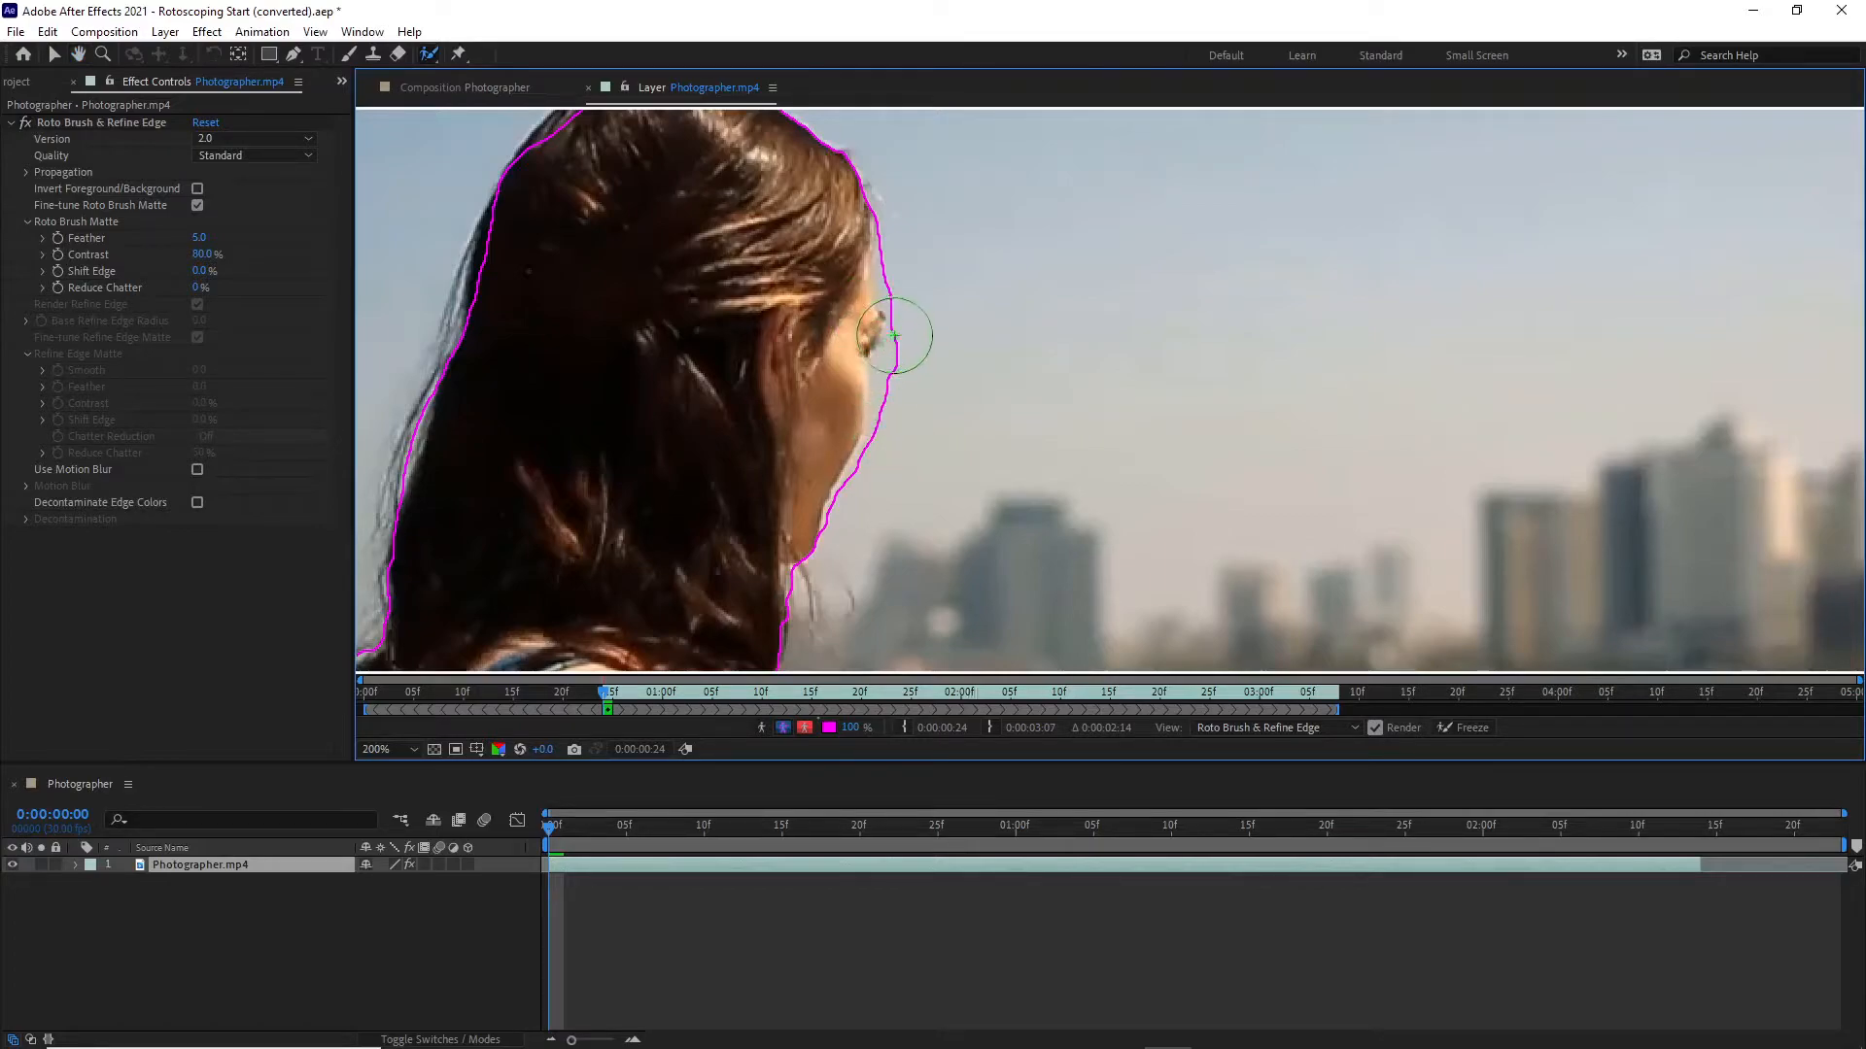
{"action": "left_click", "coordinate": [883, 412], "text": "alt"}
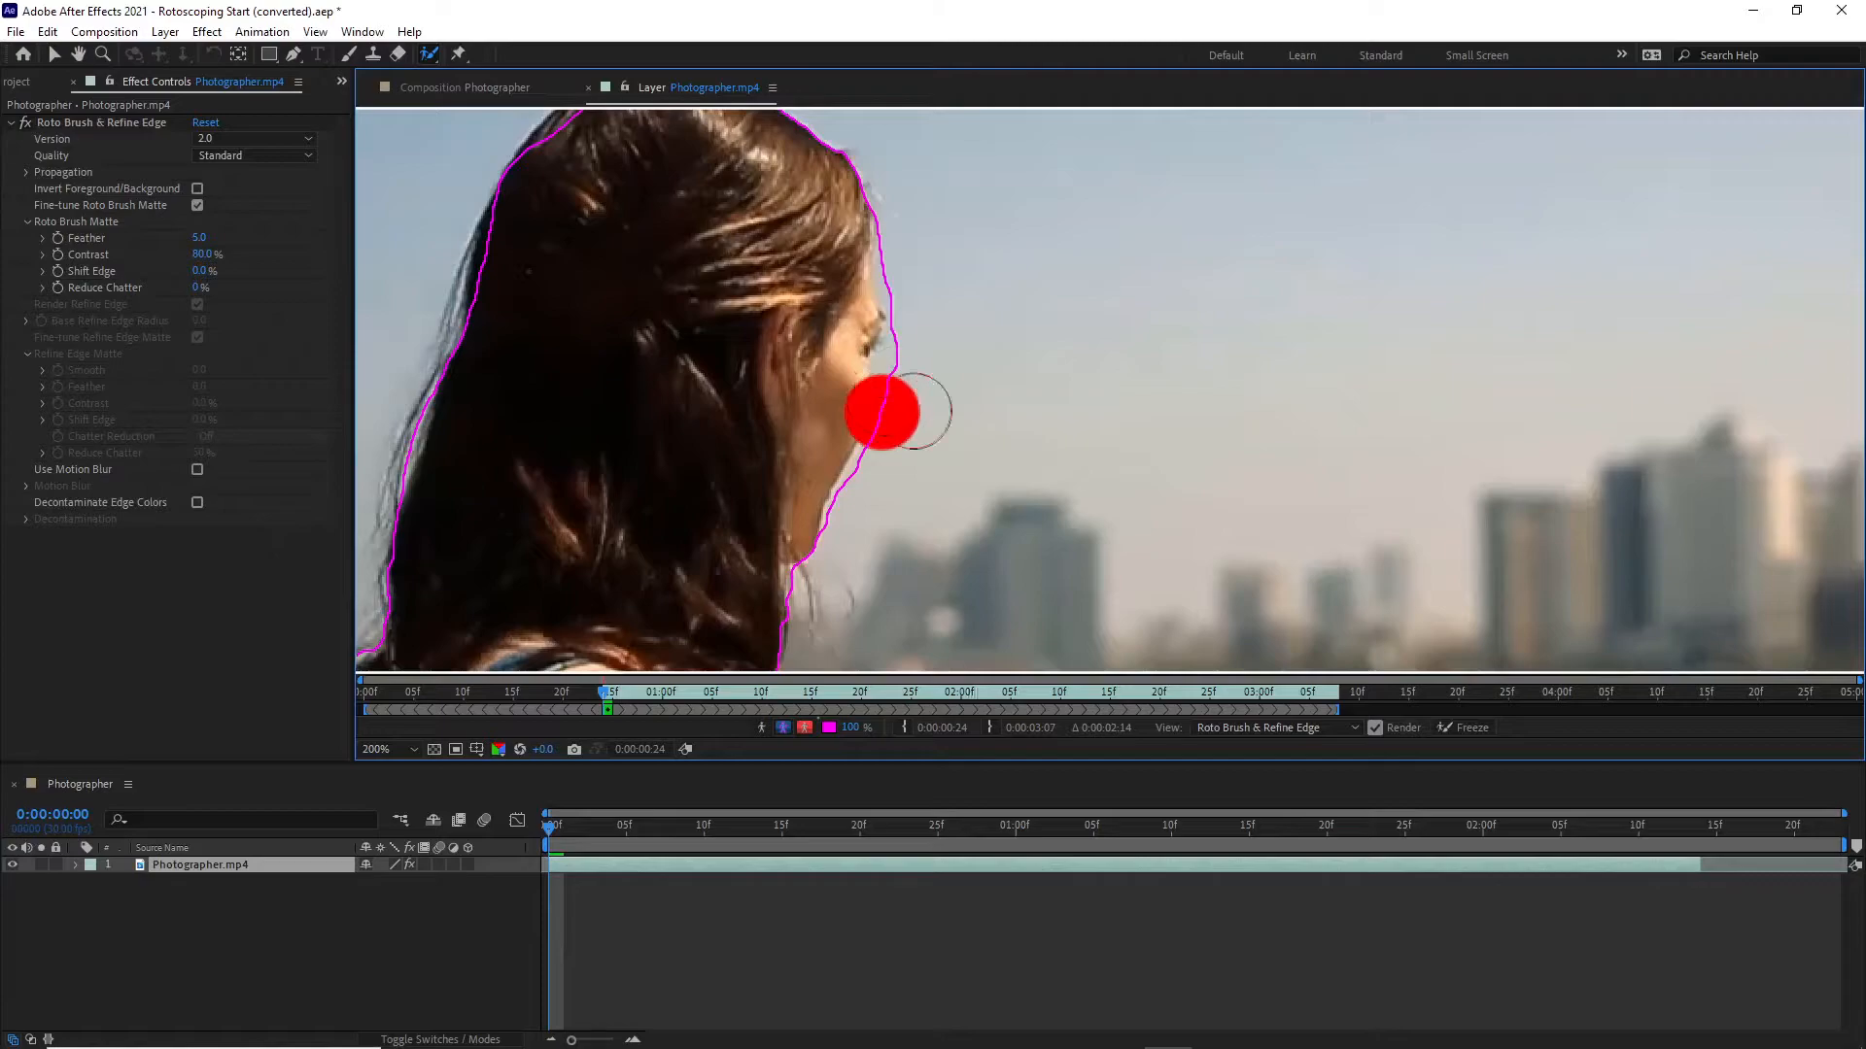
{"action": "key", "text": "ctrl+z"}
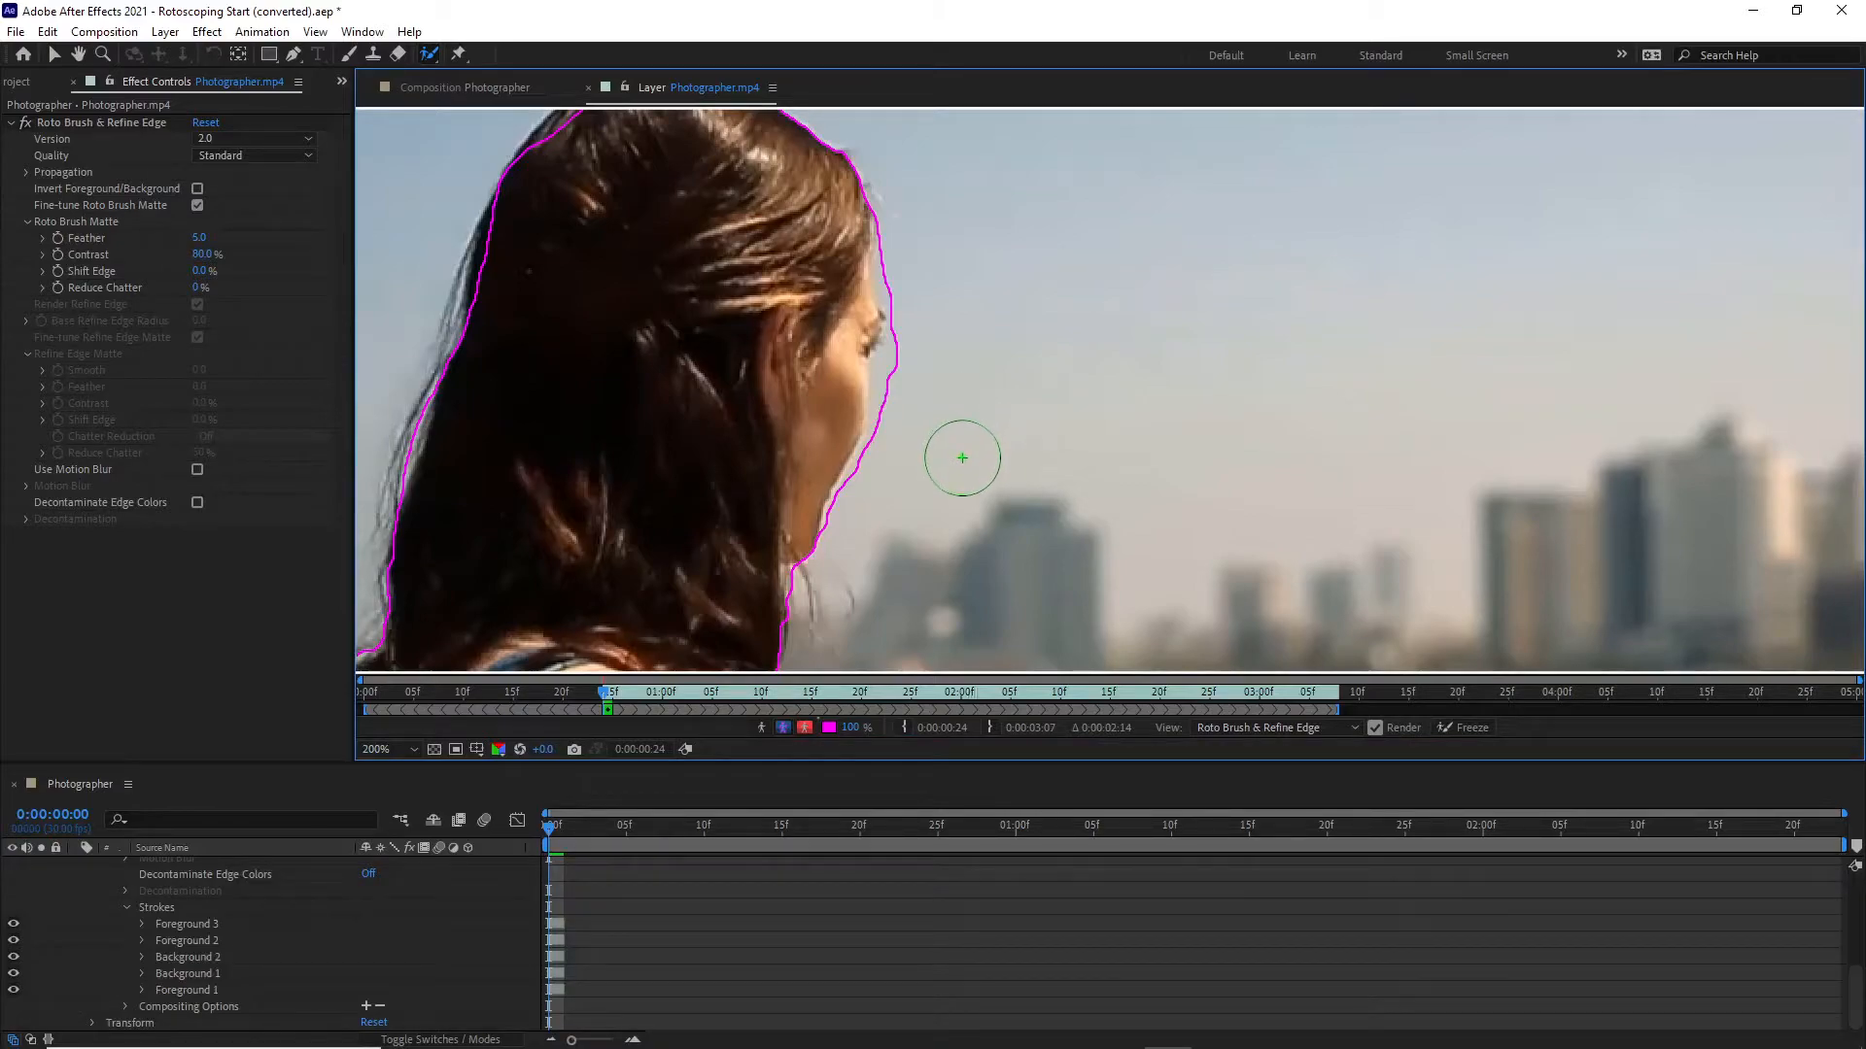
{"action": "left_click_drag", "start_coordinate": [981, 381], "coordinate": [960, 381]}
{"action": "mouse_move", "coordinate": [887, 401]}
{"action": "left_mouse_down"}
{"action": "mouse_move", "coordinate": [898, 327]}
{"action": "mouse_move", "coordinate": [883, 231]}
{"action": "left_mouse_up"}
{"action": "left_click_drag", "start_coordinate": [881, 396], "coordinate": [832, 531]}
Add the missing hair along the back of the woman's head with foreground strokes and check the cutout in the composition.
{"action": "key", "text": "h"}
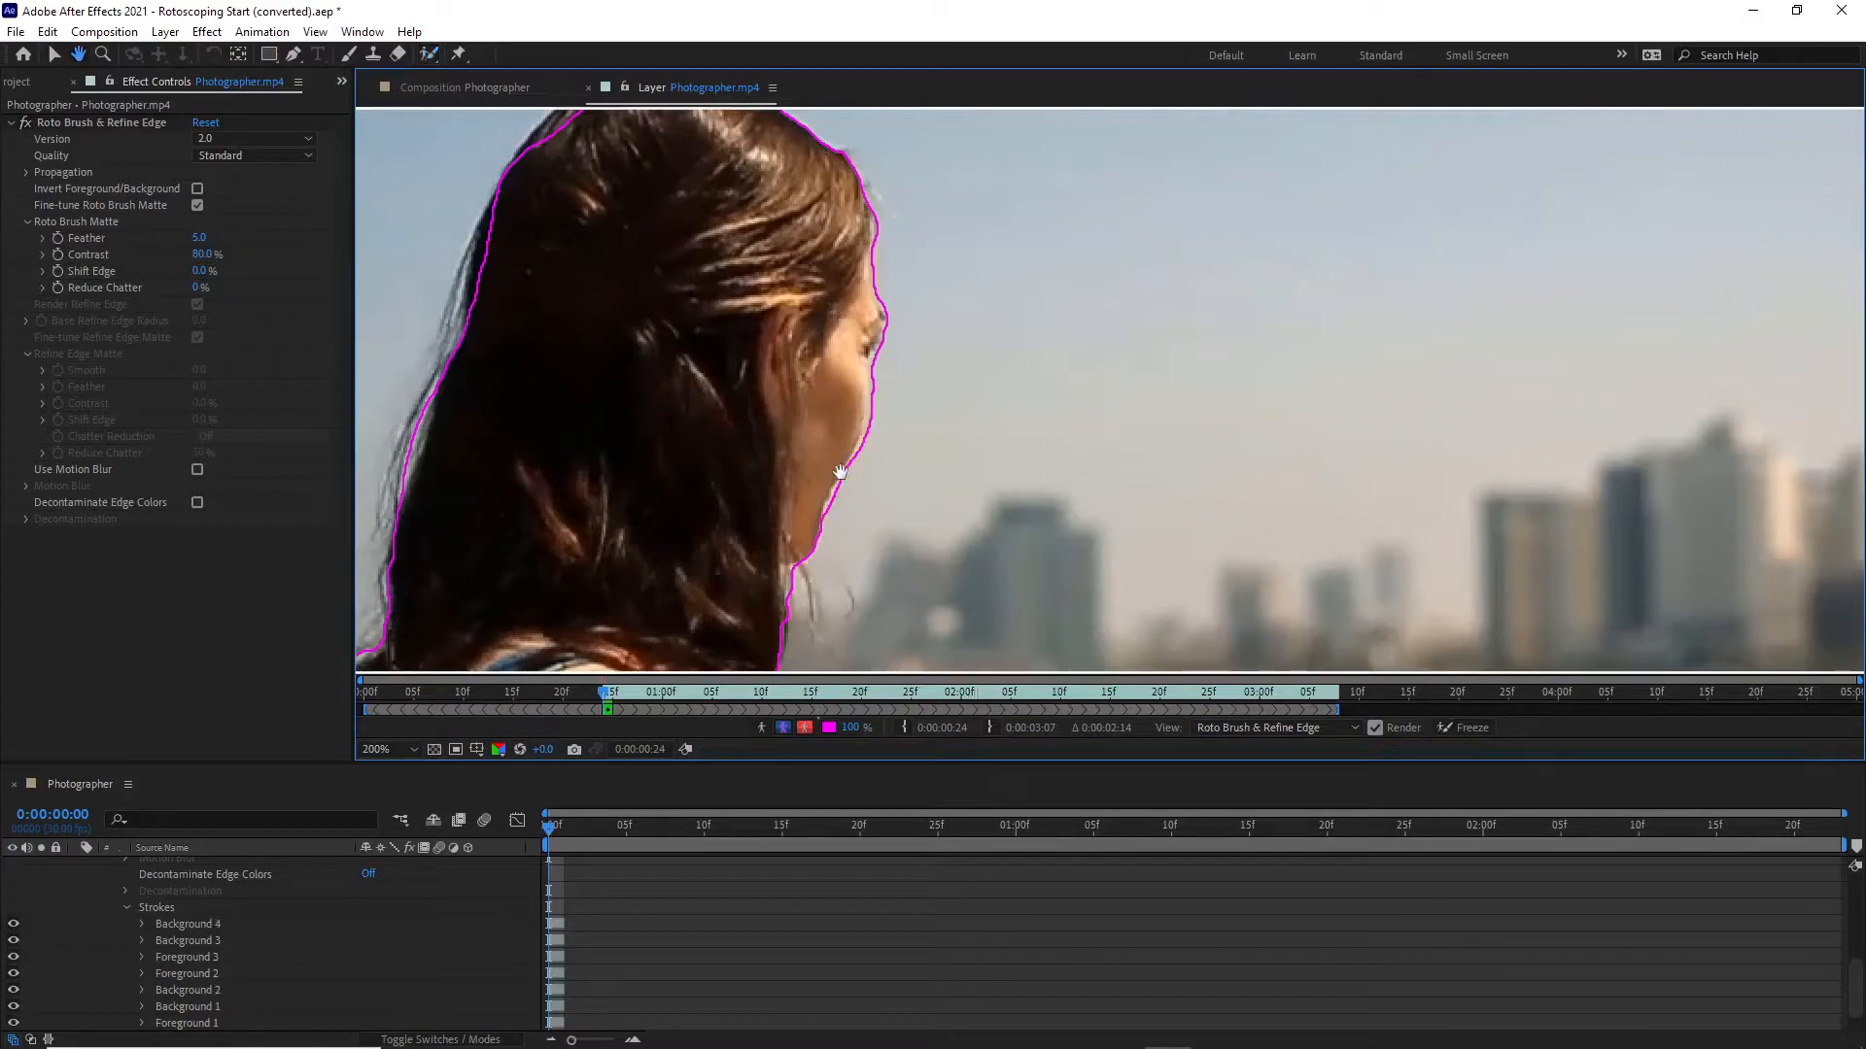
{"action": "left_click_drag", "start_coordinate": [742, 446], "coordinate": [941, 363]}
{"action": "left_click_drag", "start_coordinate": [639, 349], "coordinate": [754, 389]}
{"action": "key", "text": "alt+w"}
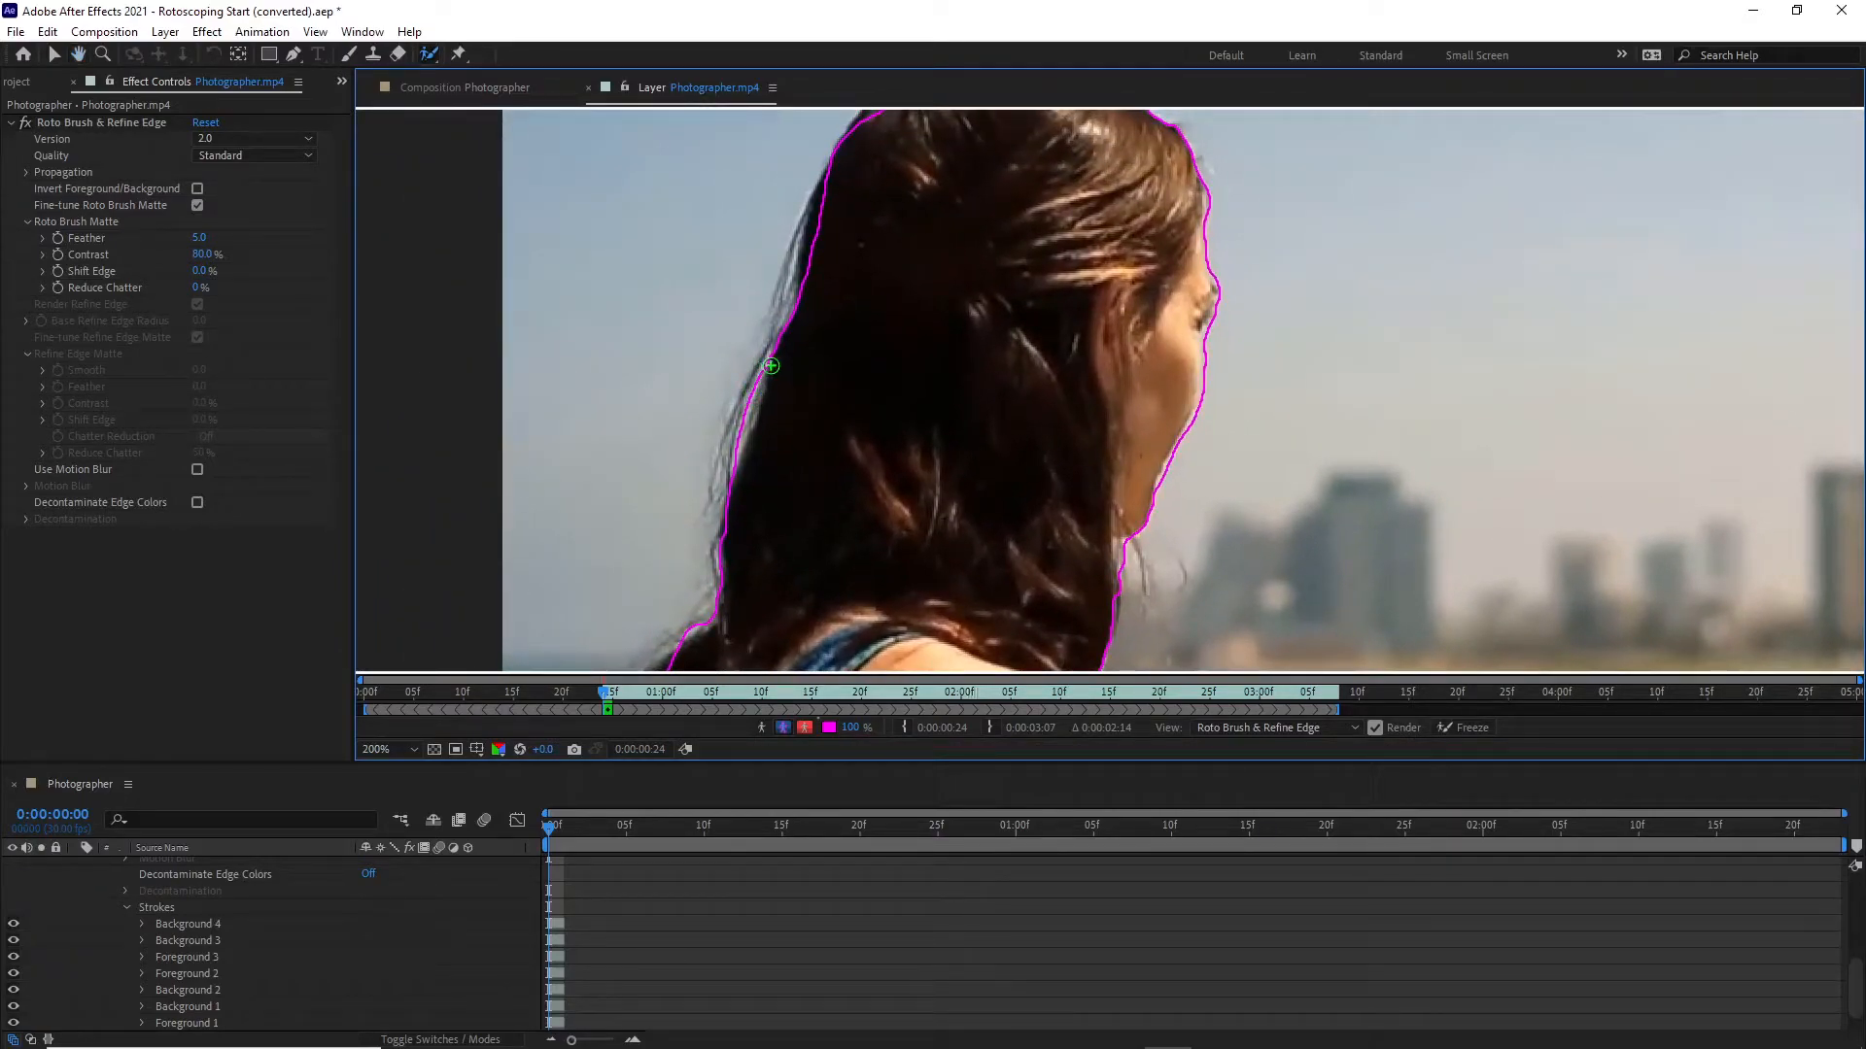
{"action": "mouse_move", "coordinate": [772, 353]}
{"action": "left_mouse_down"}
{"action": "mouse_move", "coordinate": [720, 463]}
{"action": "mouse_move", "coordinate": [727, 536]}
{"action": "mouse_move", "coordinate": [772, 365]}
{"action": "left_mouse_up"}
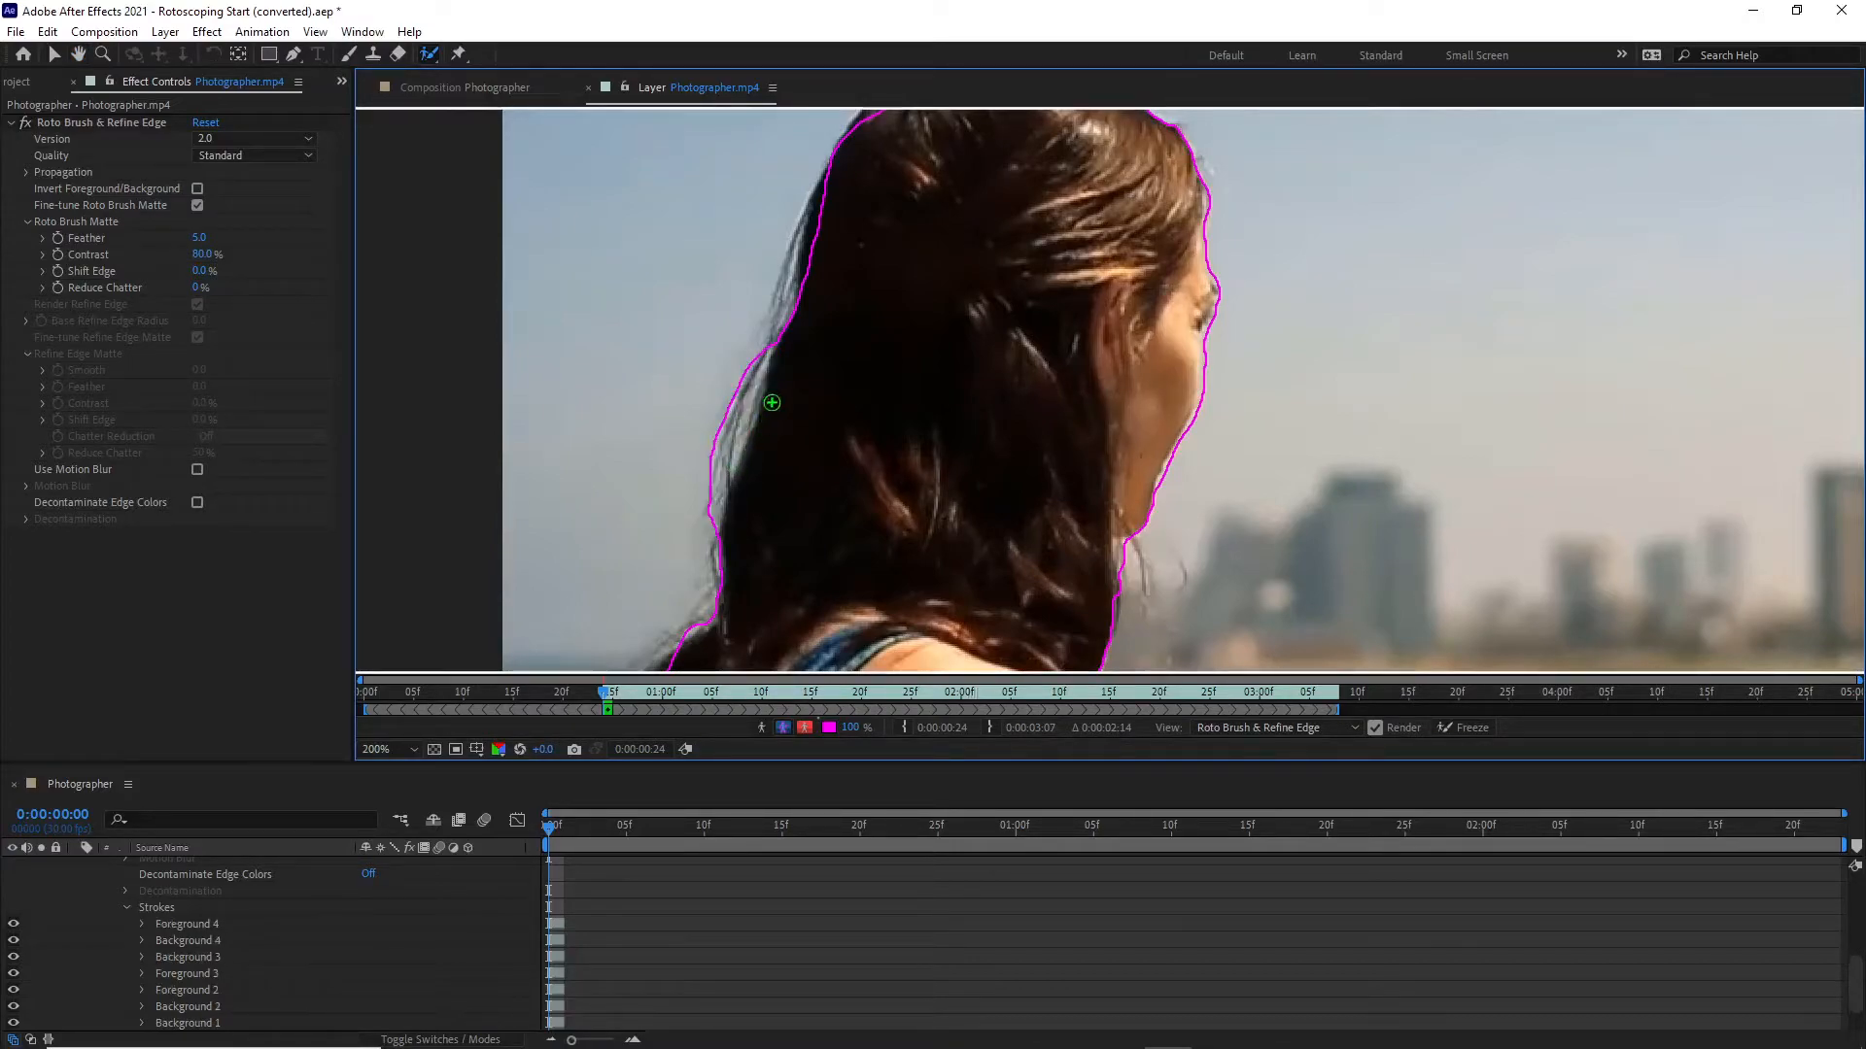
{"action": "mouse_move", "coordinate": [831, 173]}
{"action": "left_mouse_down"}
{"action": "mouse_move", "coordinate": [780, 348]}
{"action": "mouse_move", "coordinate": [817, 228]}
{"action": "left_mouse_up"}
{"action": "left_click_drag", "start_coordinate": [783, 307], "coordinate": [784, 307]}
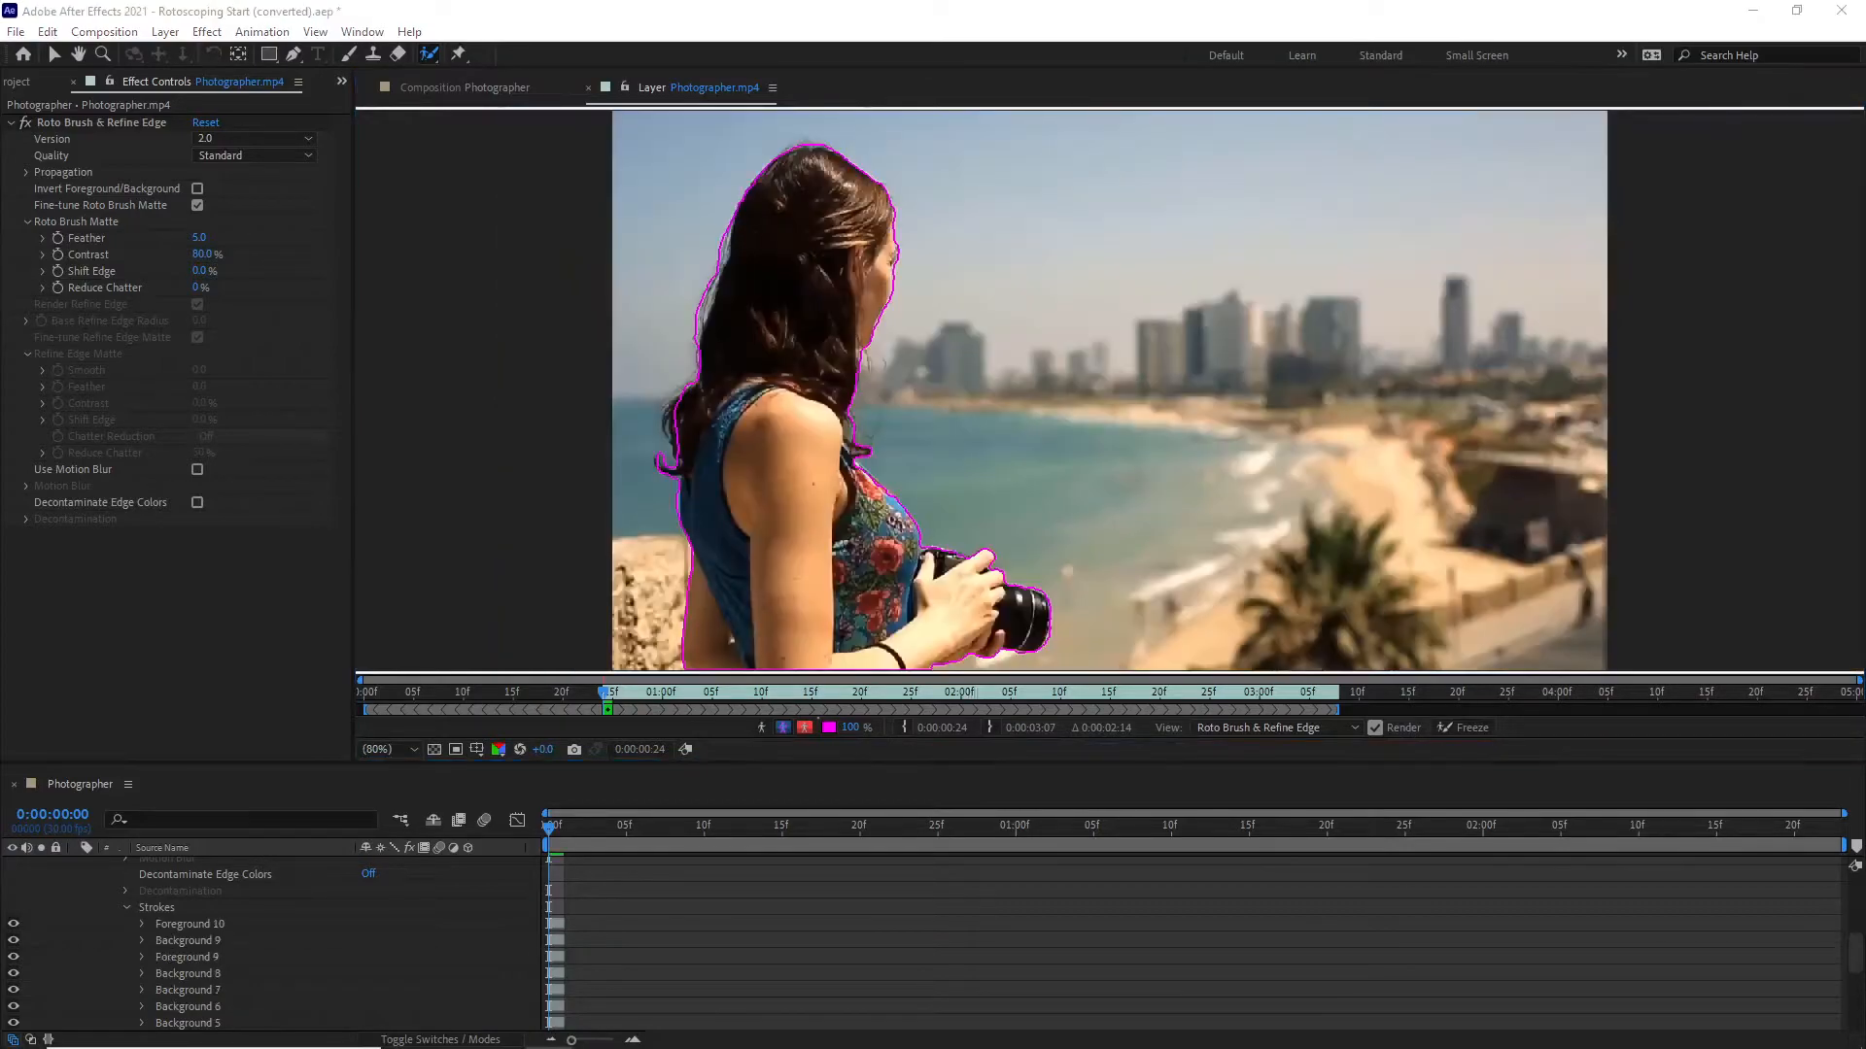
{"action": "left_click", "coordinate": [457, 88]}
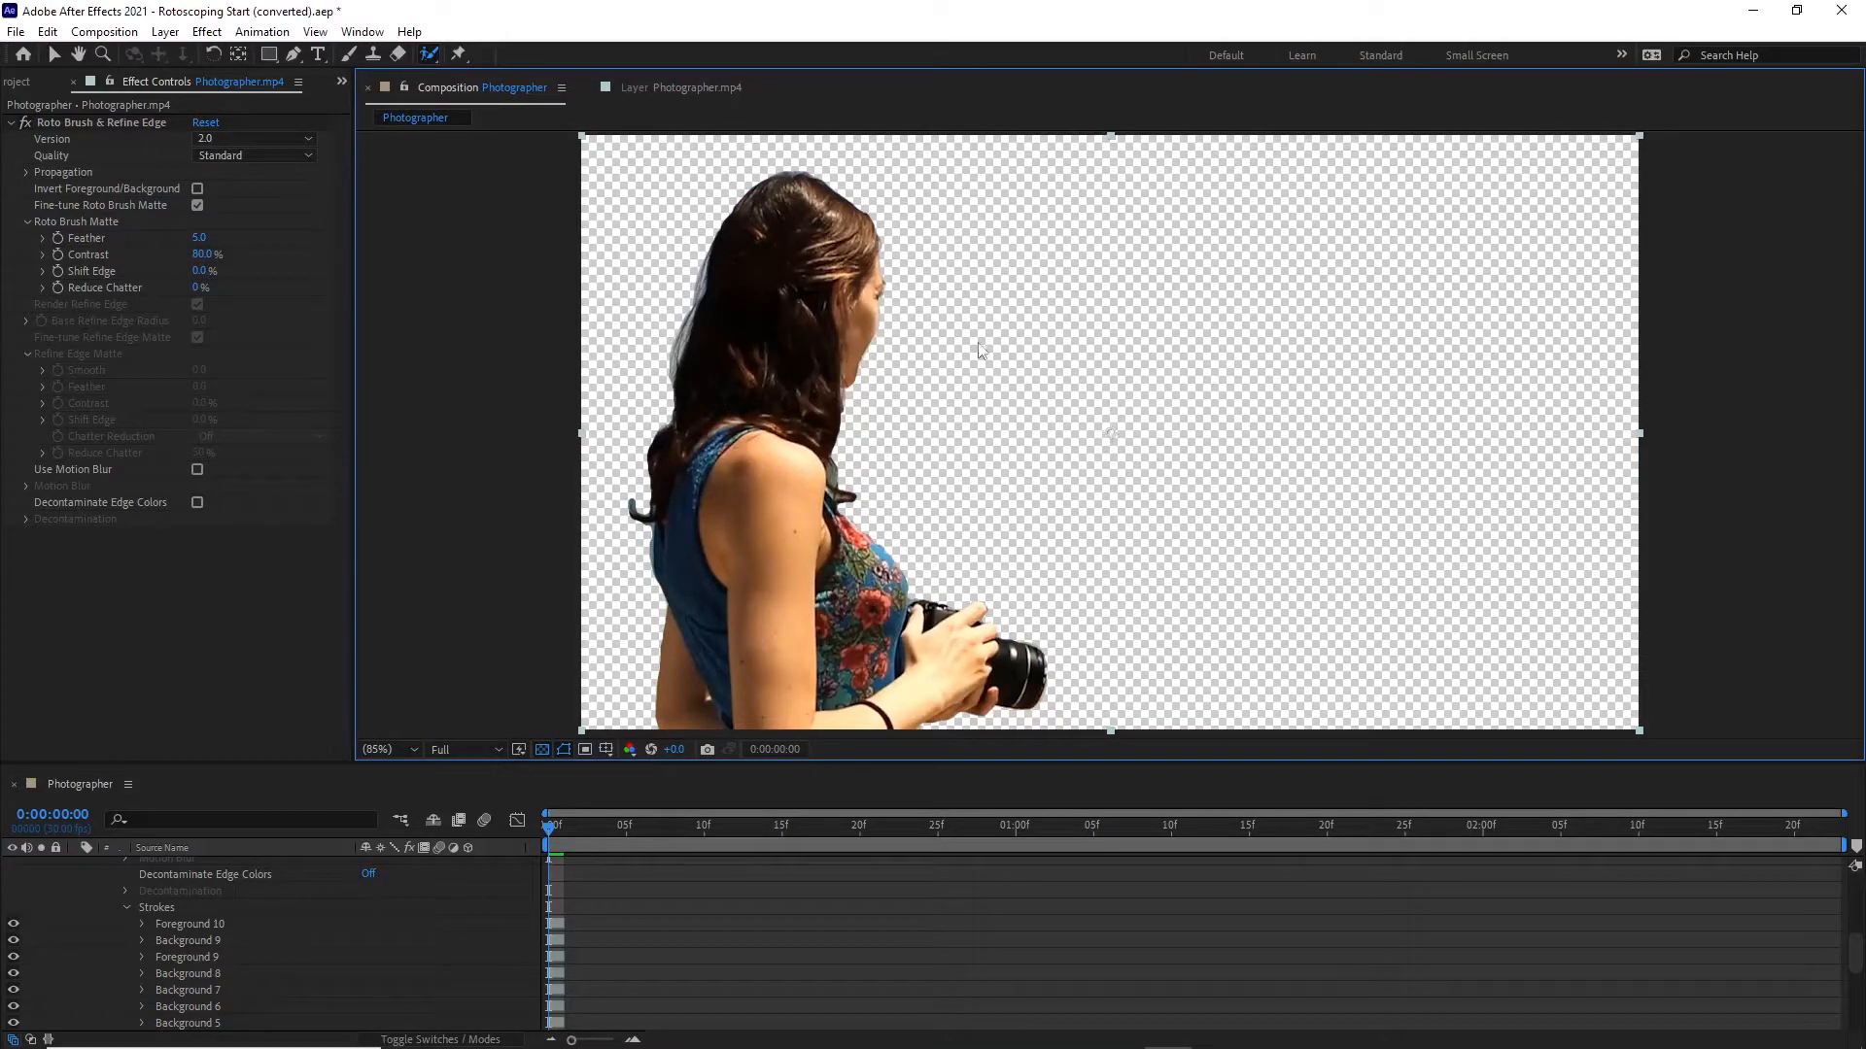
{"action": "left_click", "coordinate": [697, 86]}
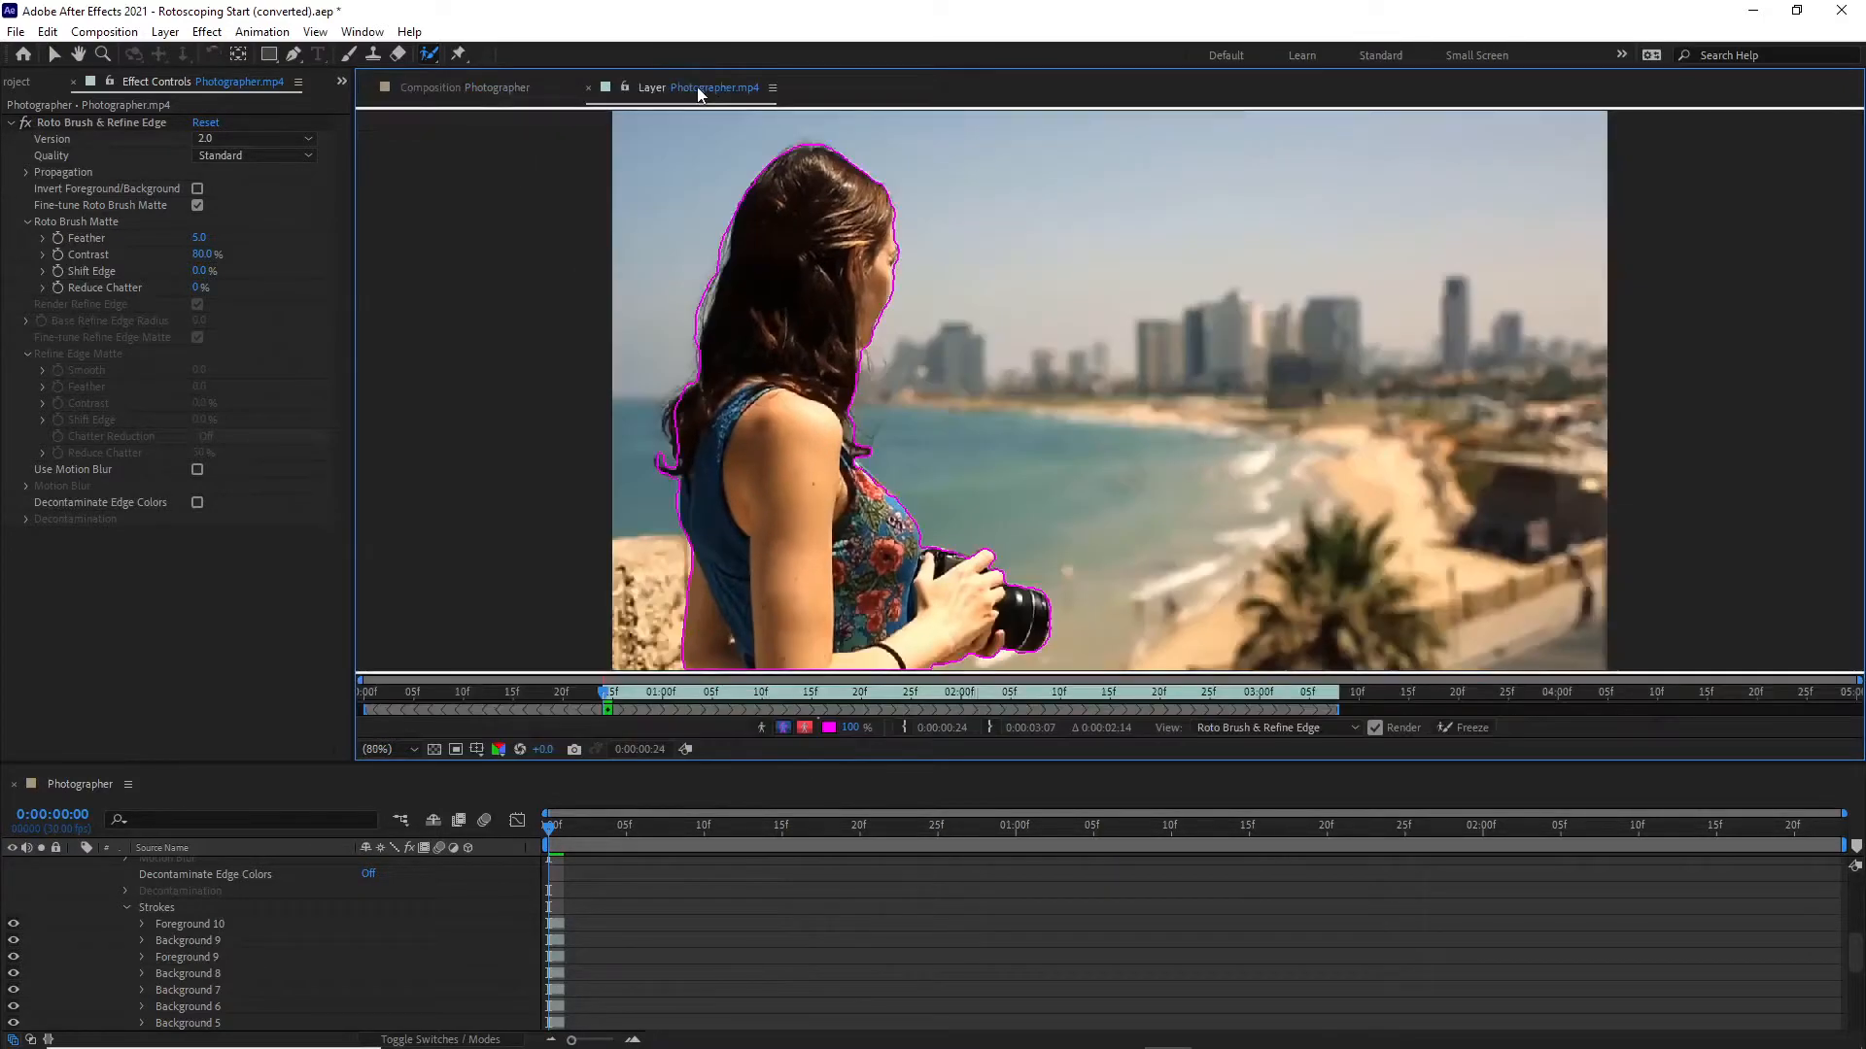
Paint along the woman's hair and face edges with an enlarged Refine Edge brush and turn off the Refine Edge X-ray view.
{"action": "left_click", "coordinate": [432, 54]}
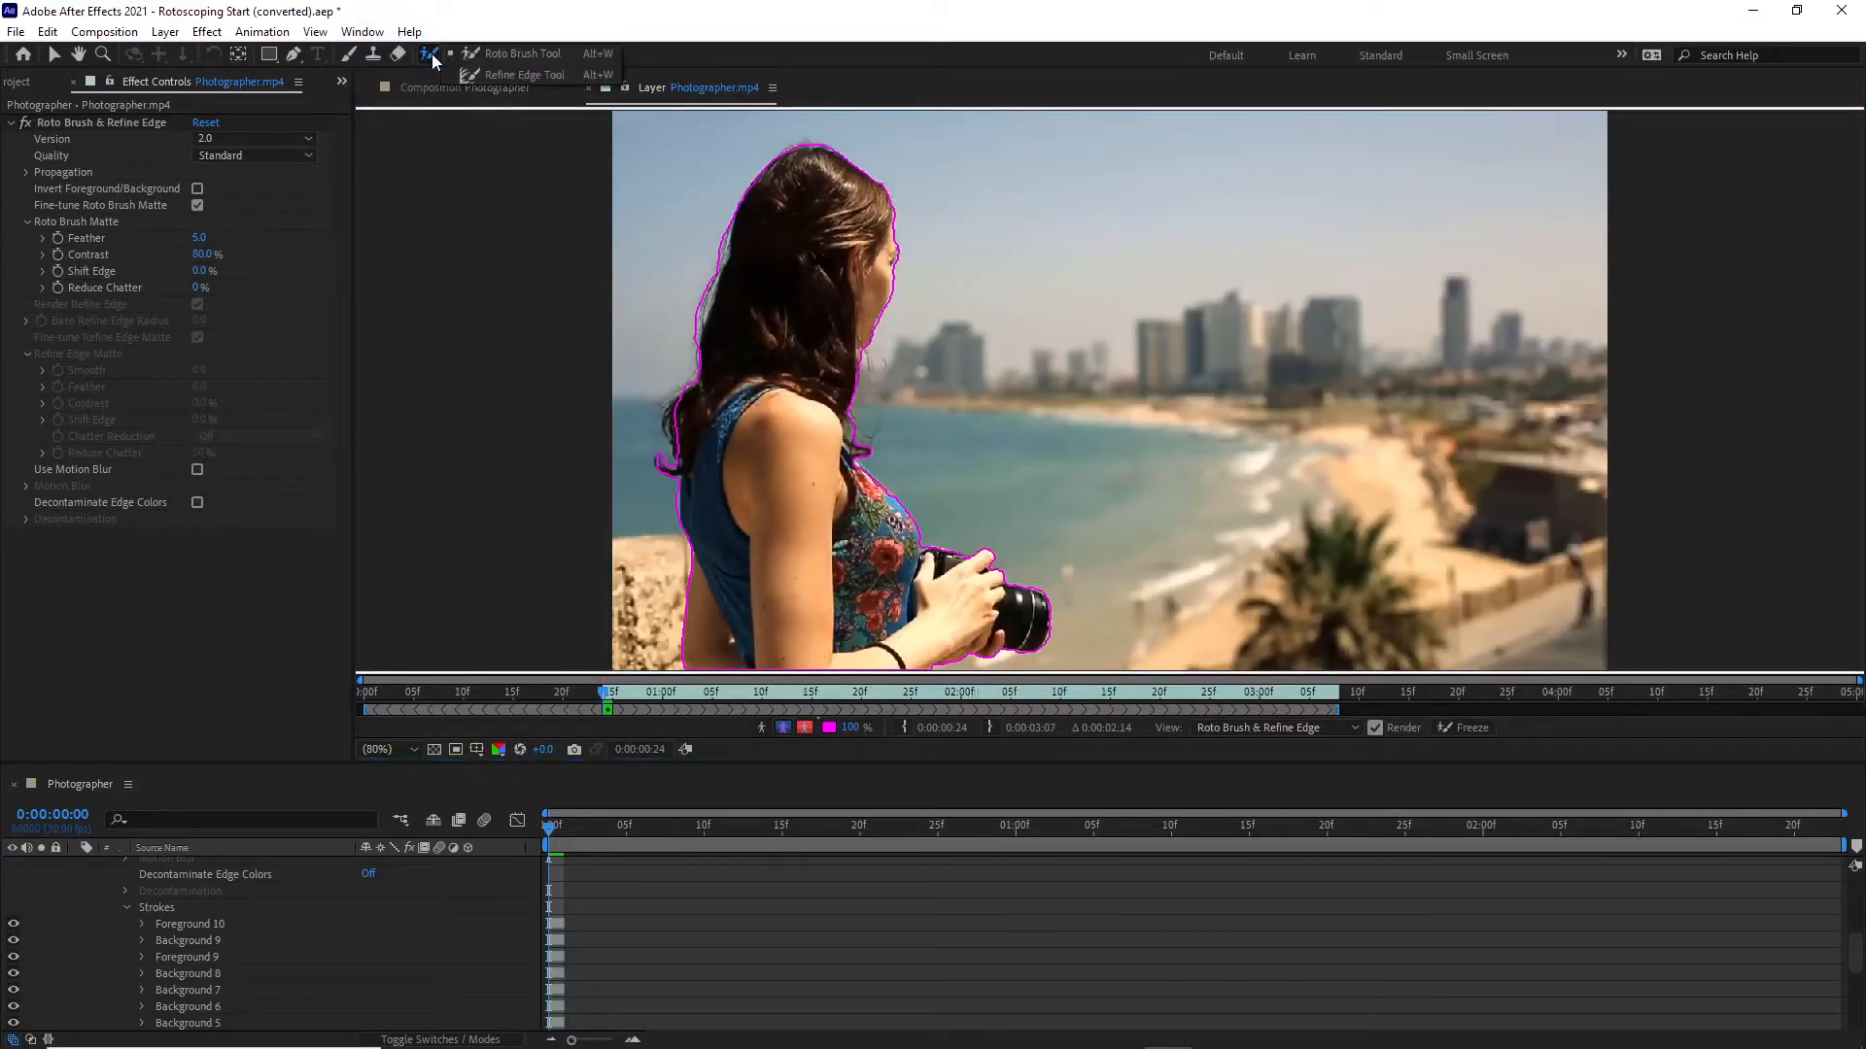
{"action": "left_click", "coordinate": [497, 78]}
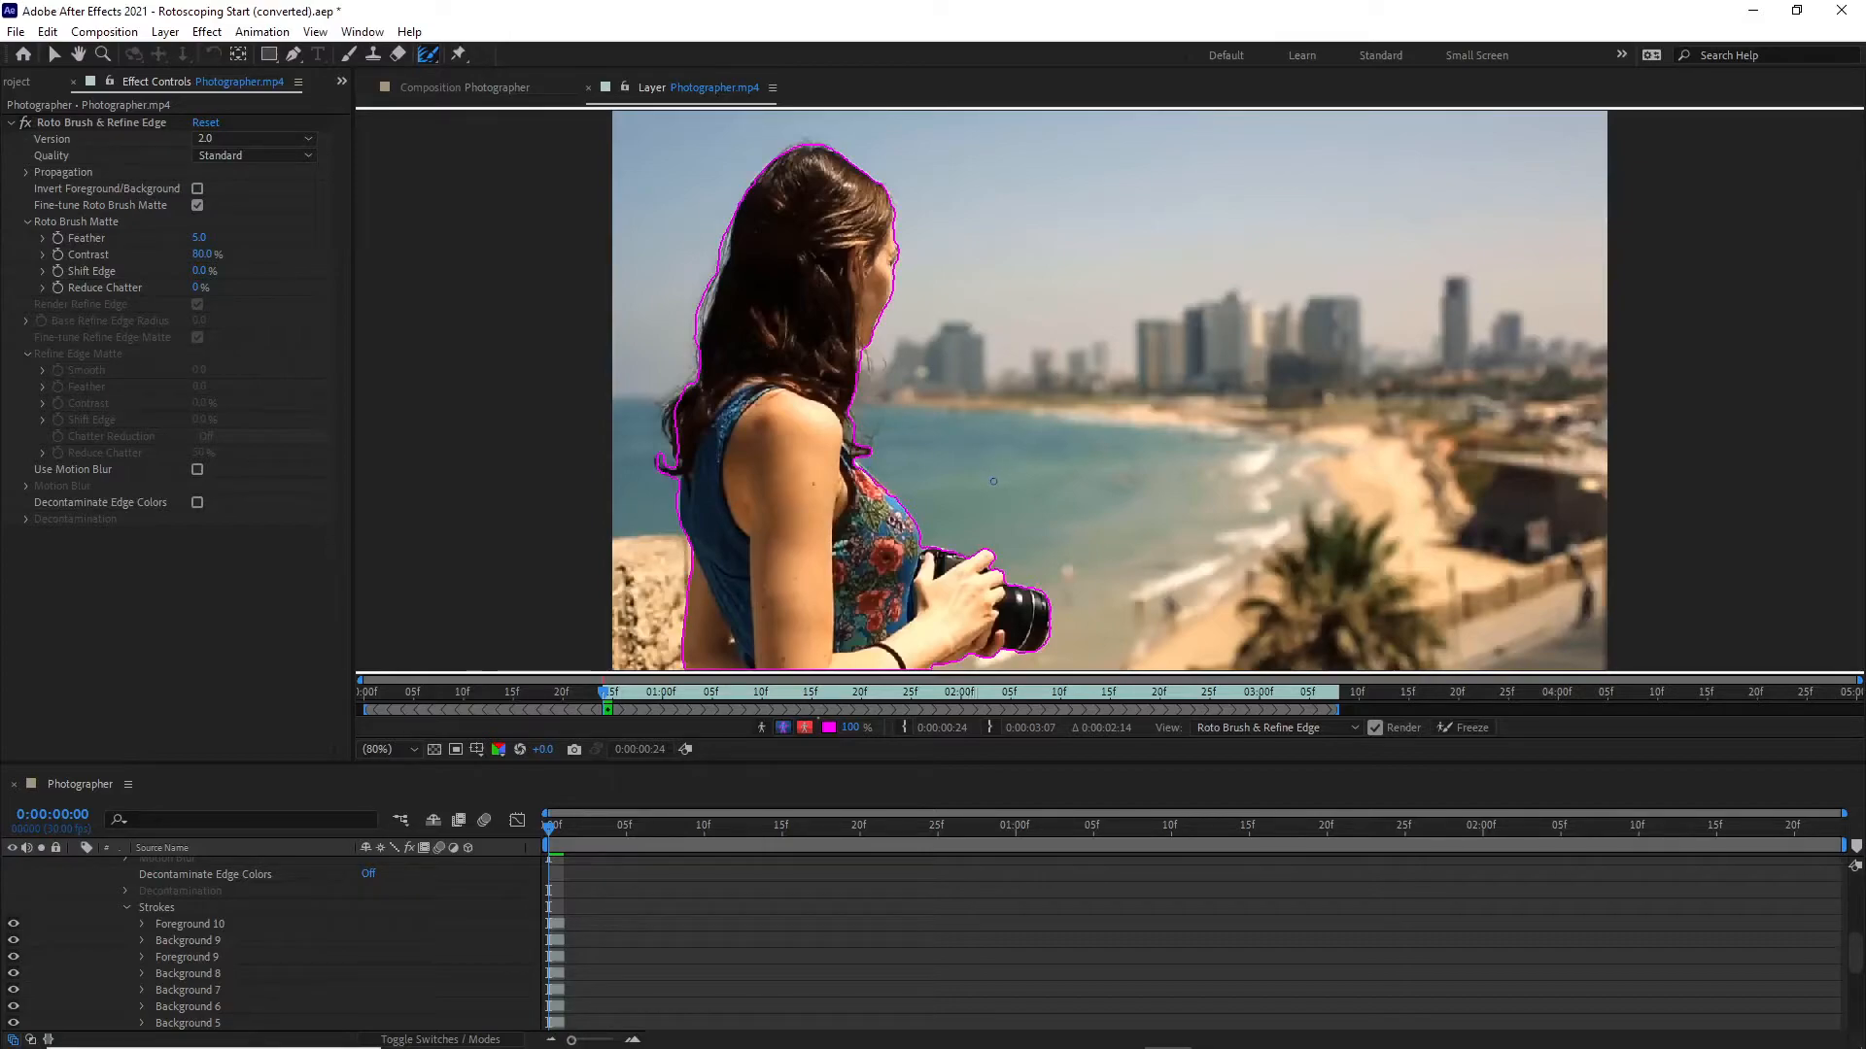
{"action": "left_click_drag", "start_coordinate": [1004, 441], "coordinate": [1019, 441], "text": "ctrl"}
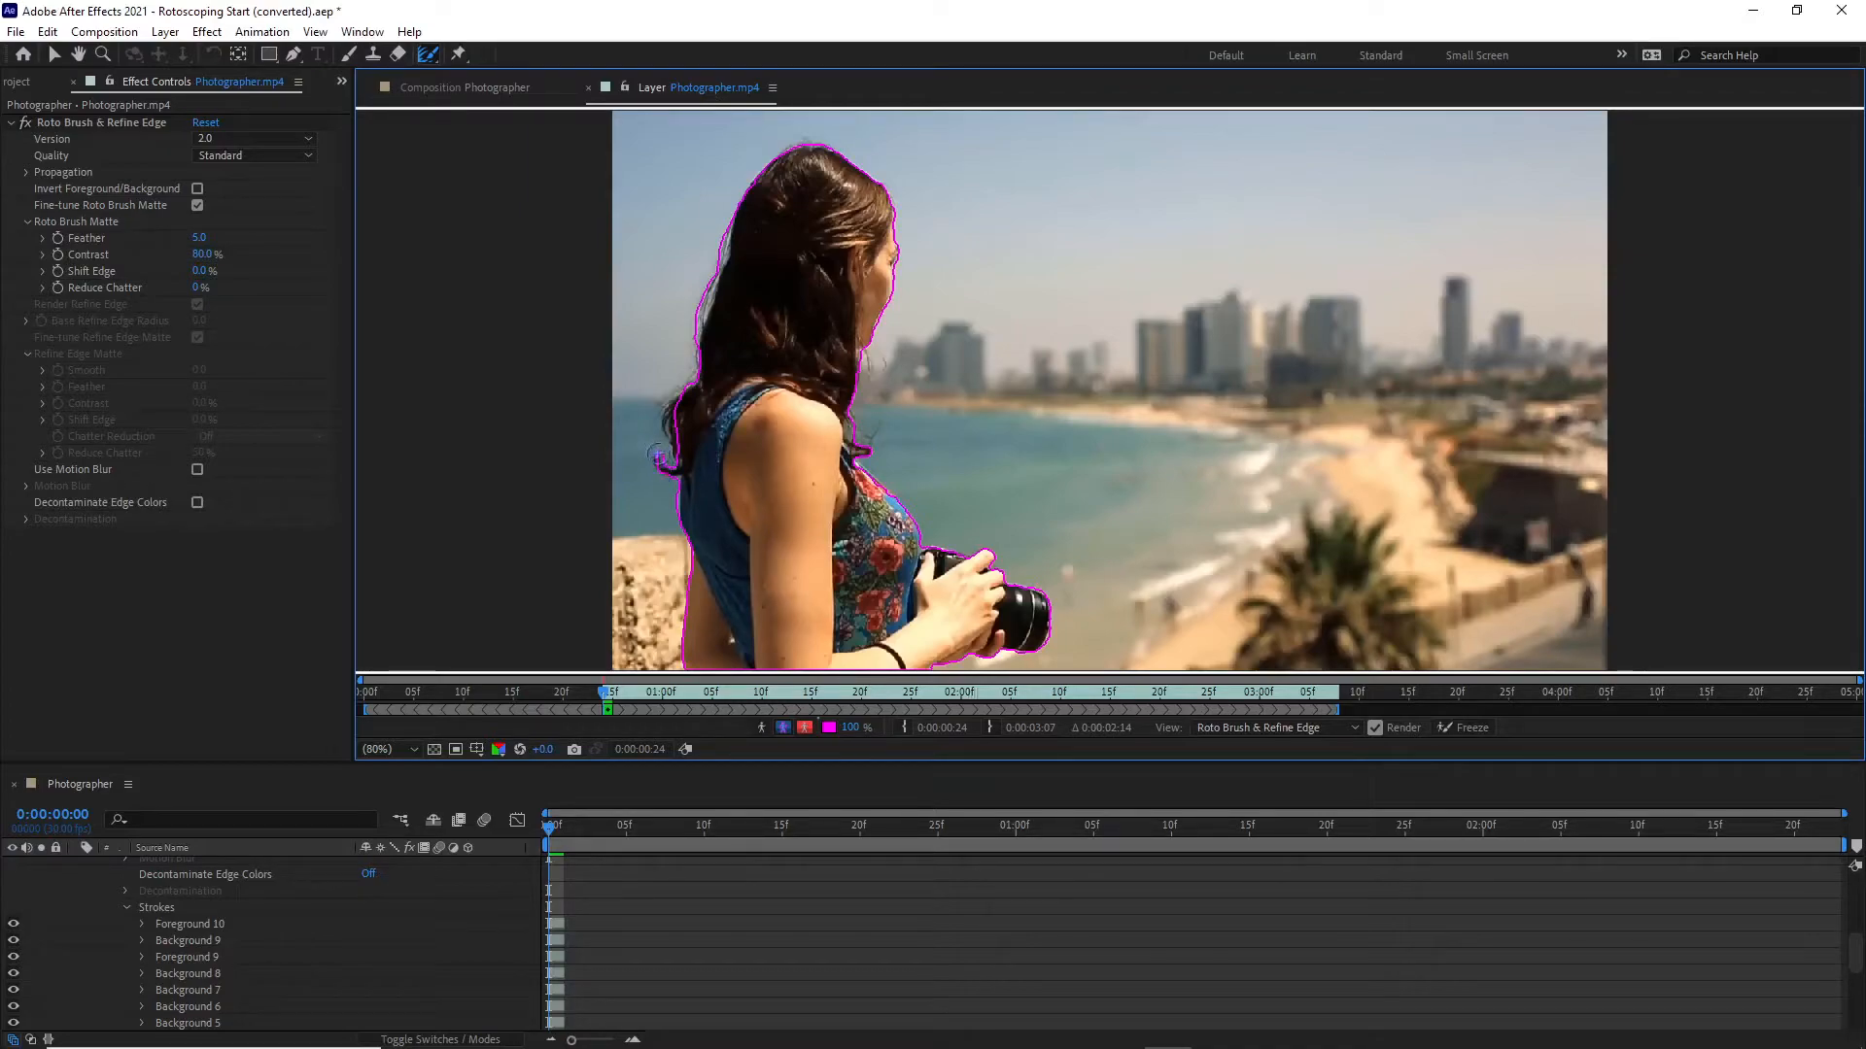
{"action": "mouse_move", "coordinate": [653, 449]}
{"action": "left_mouse_down"}
{"action": "mouse_move", "coordinate": [677, 452]}
{"action": "mouse_move", "coordinate": [669, 393]}
{"action": "mouse_move", "coordinate": [696, 374]}
{"action": "mouse_move", "coordinate": [707, 296]}
{"action": "mouse_move", "coordinate": [777, 153]}
{"action": "mouse_move", "coordinate": [824, 144]}
{"action": "mouse_move", "coordinate": [894, 223]}
{"action": "mouse_move", "coordinate": [858, 452]}
{"action": "mouse_move", "coordinate": [865, 309]}
{"action": "left_mouse_up"}
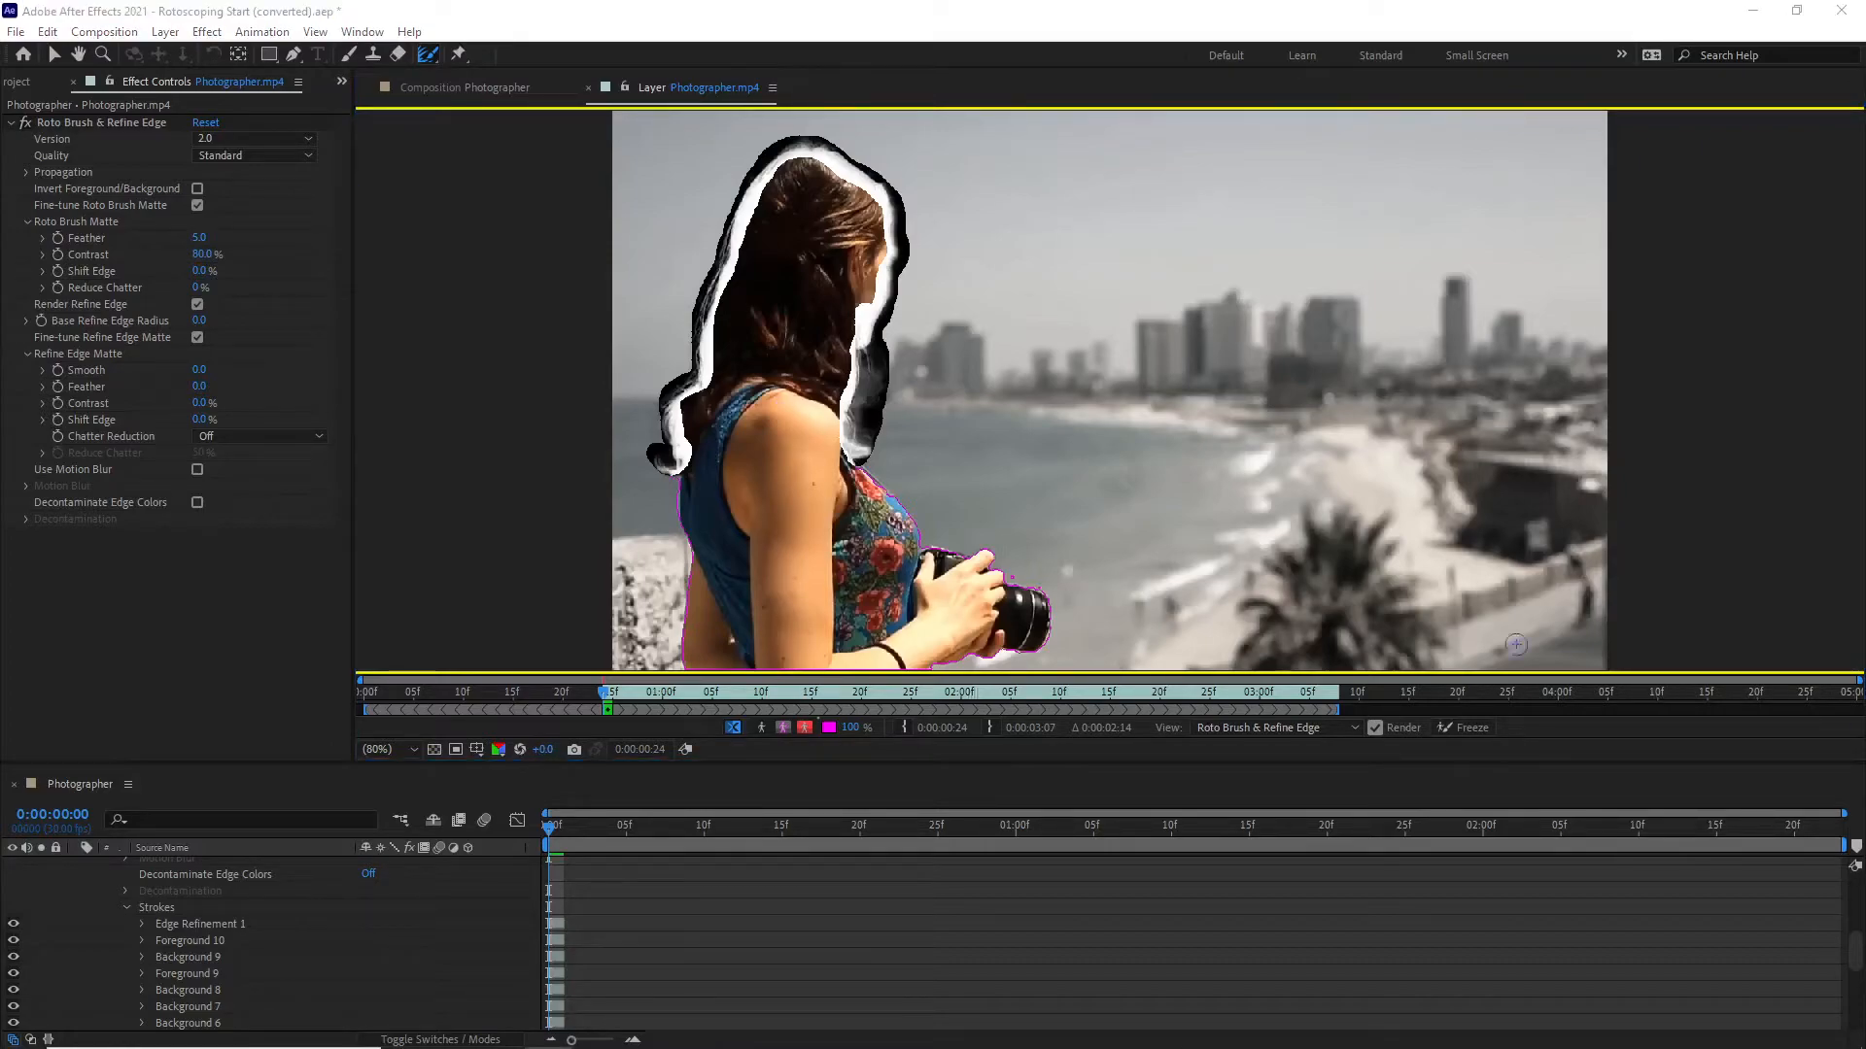
{"action": "left_click", "coordinate": [732, 727]}
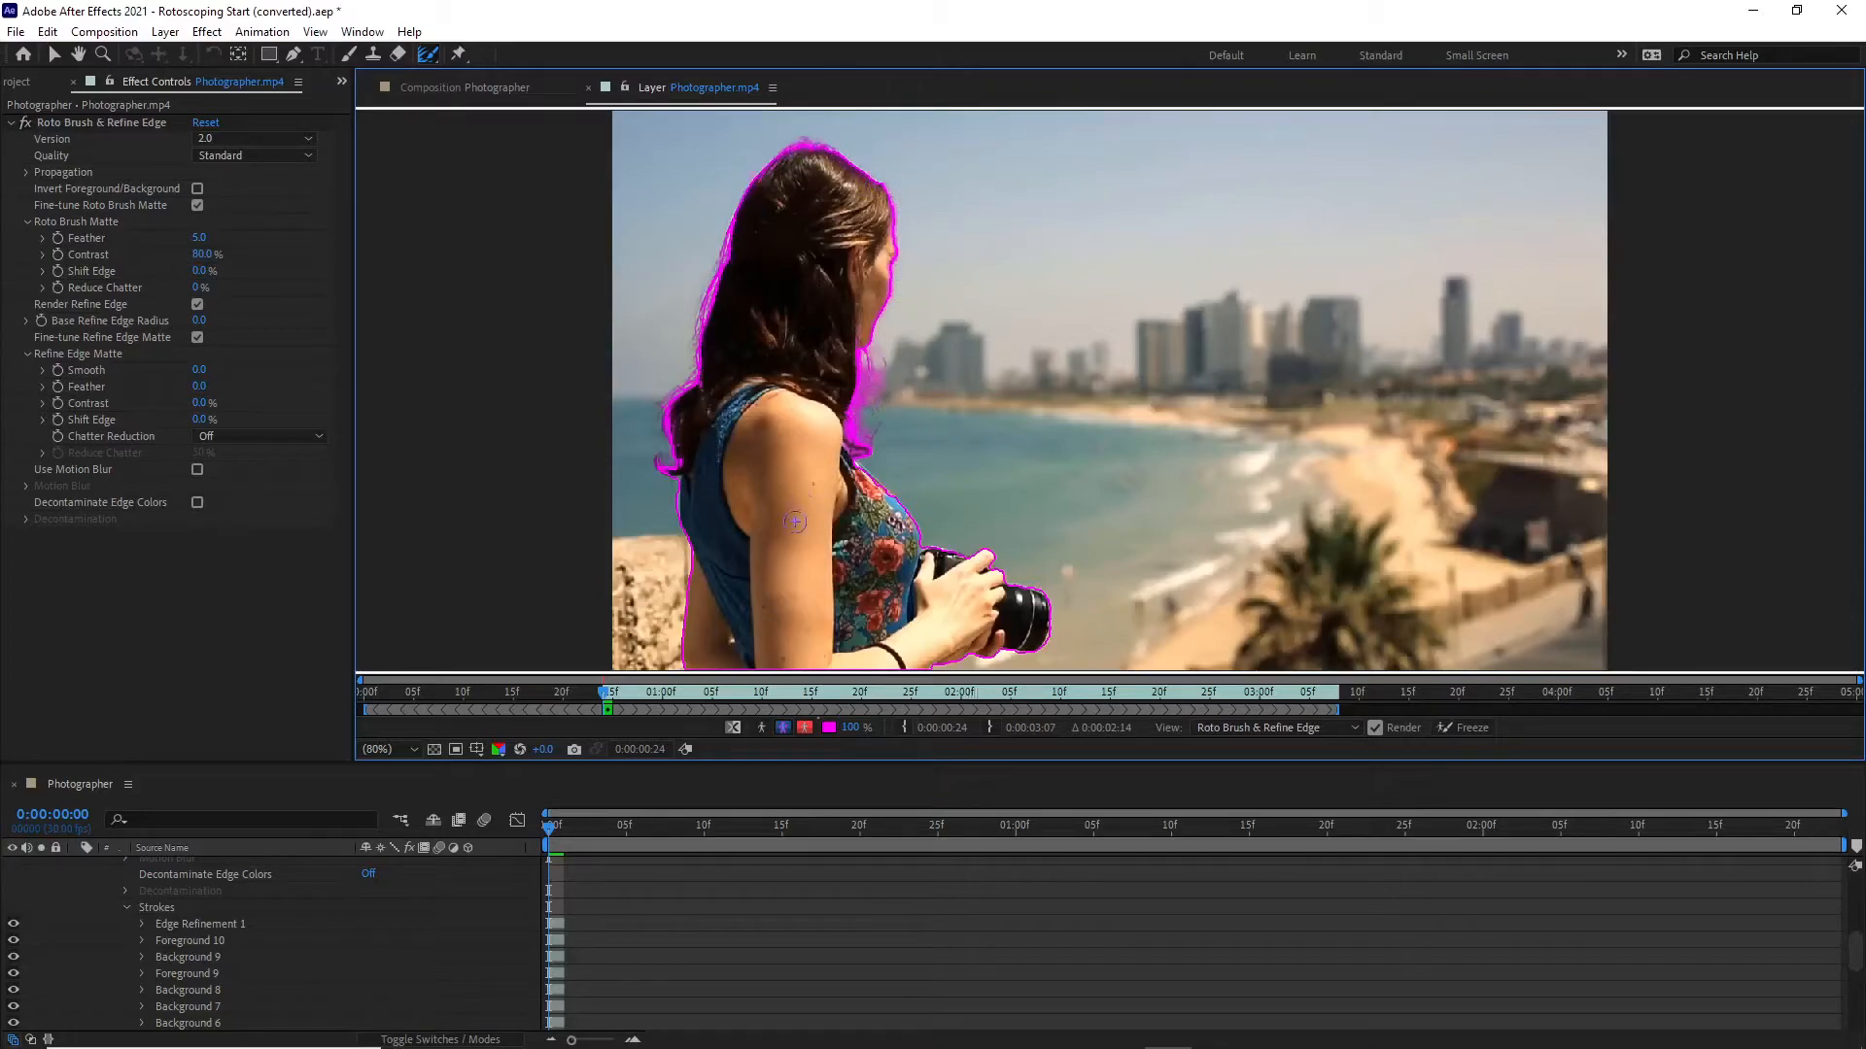
Inspect the refined cutout in the composition, and compare the layer's Refine Edge X-ray, alpha and alpha boundary views.
{"action": "left_click", "coordinate": [478, 88]}
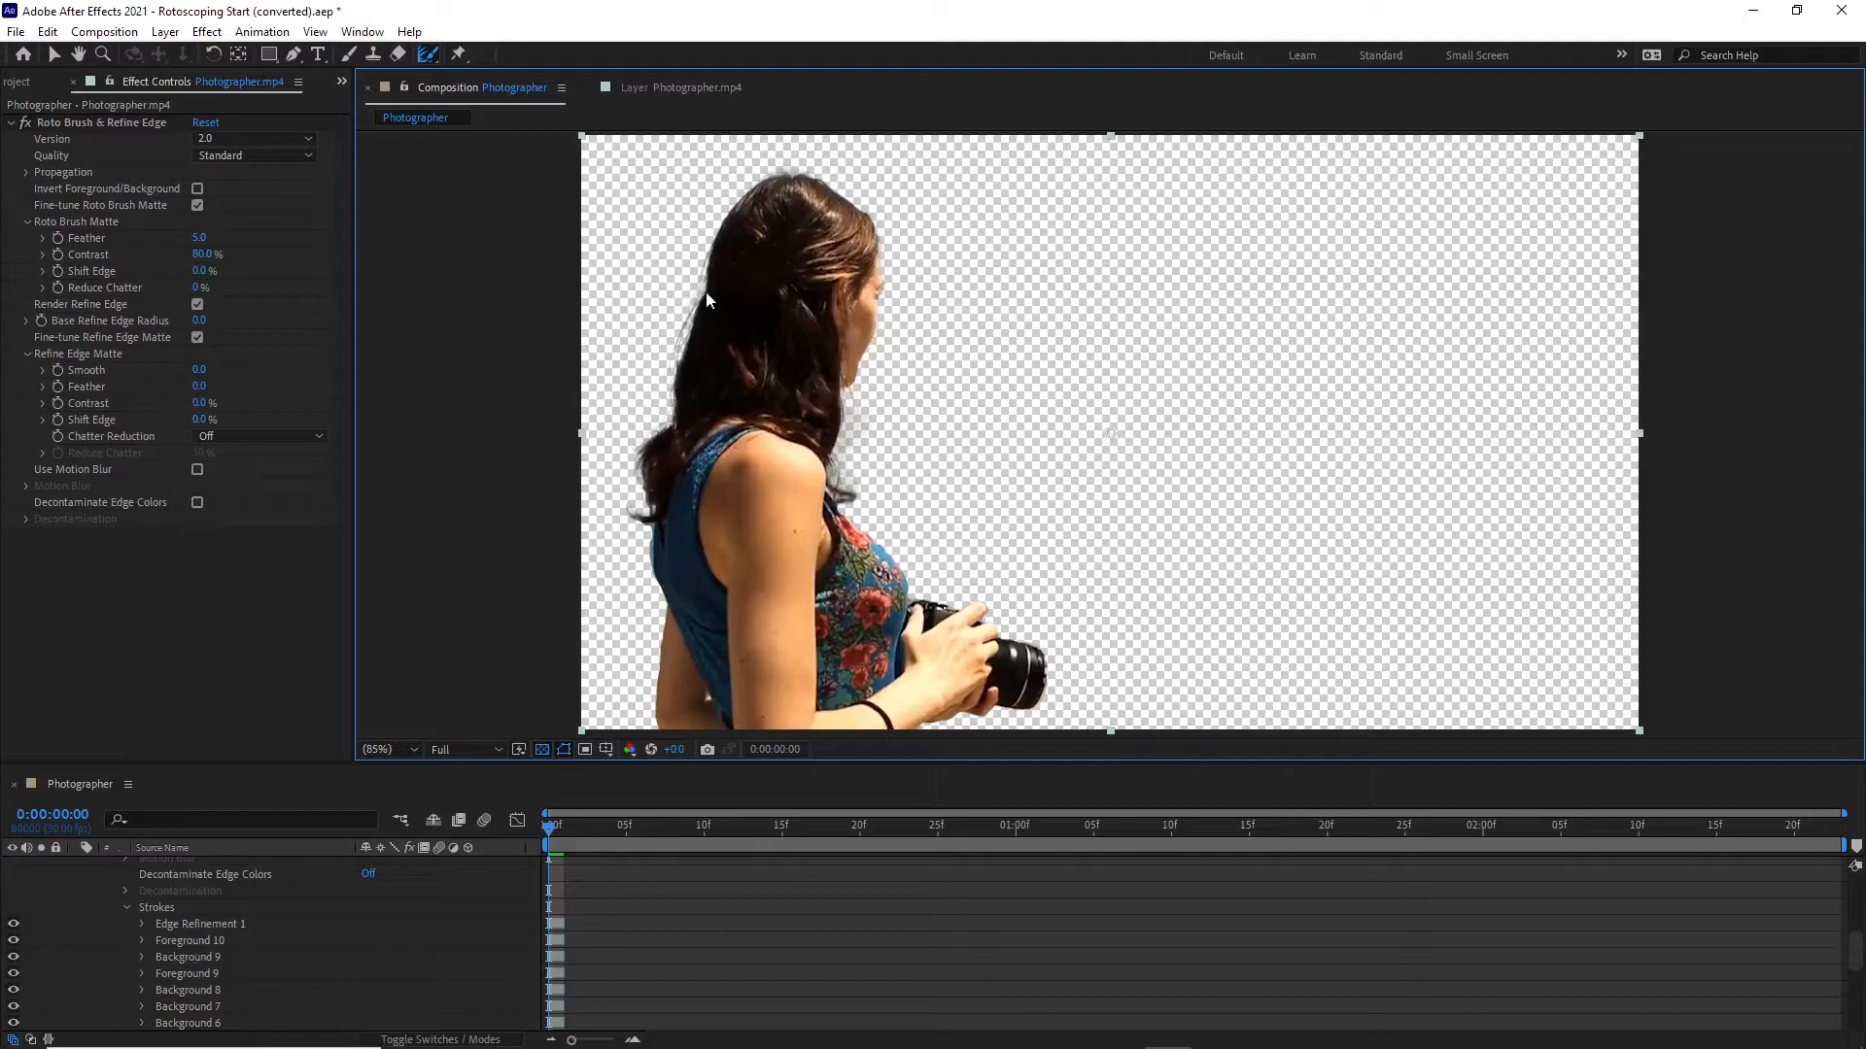
{"action": "left_click", "coordinate": [669, 90]}
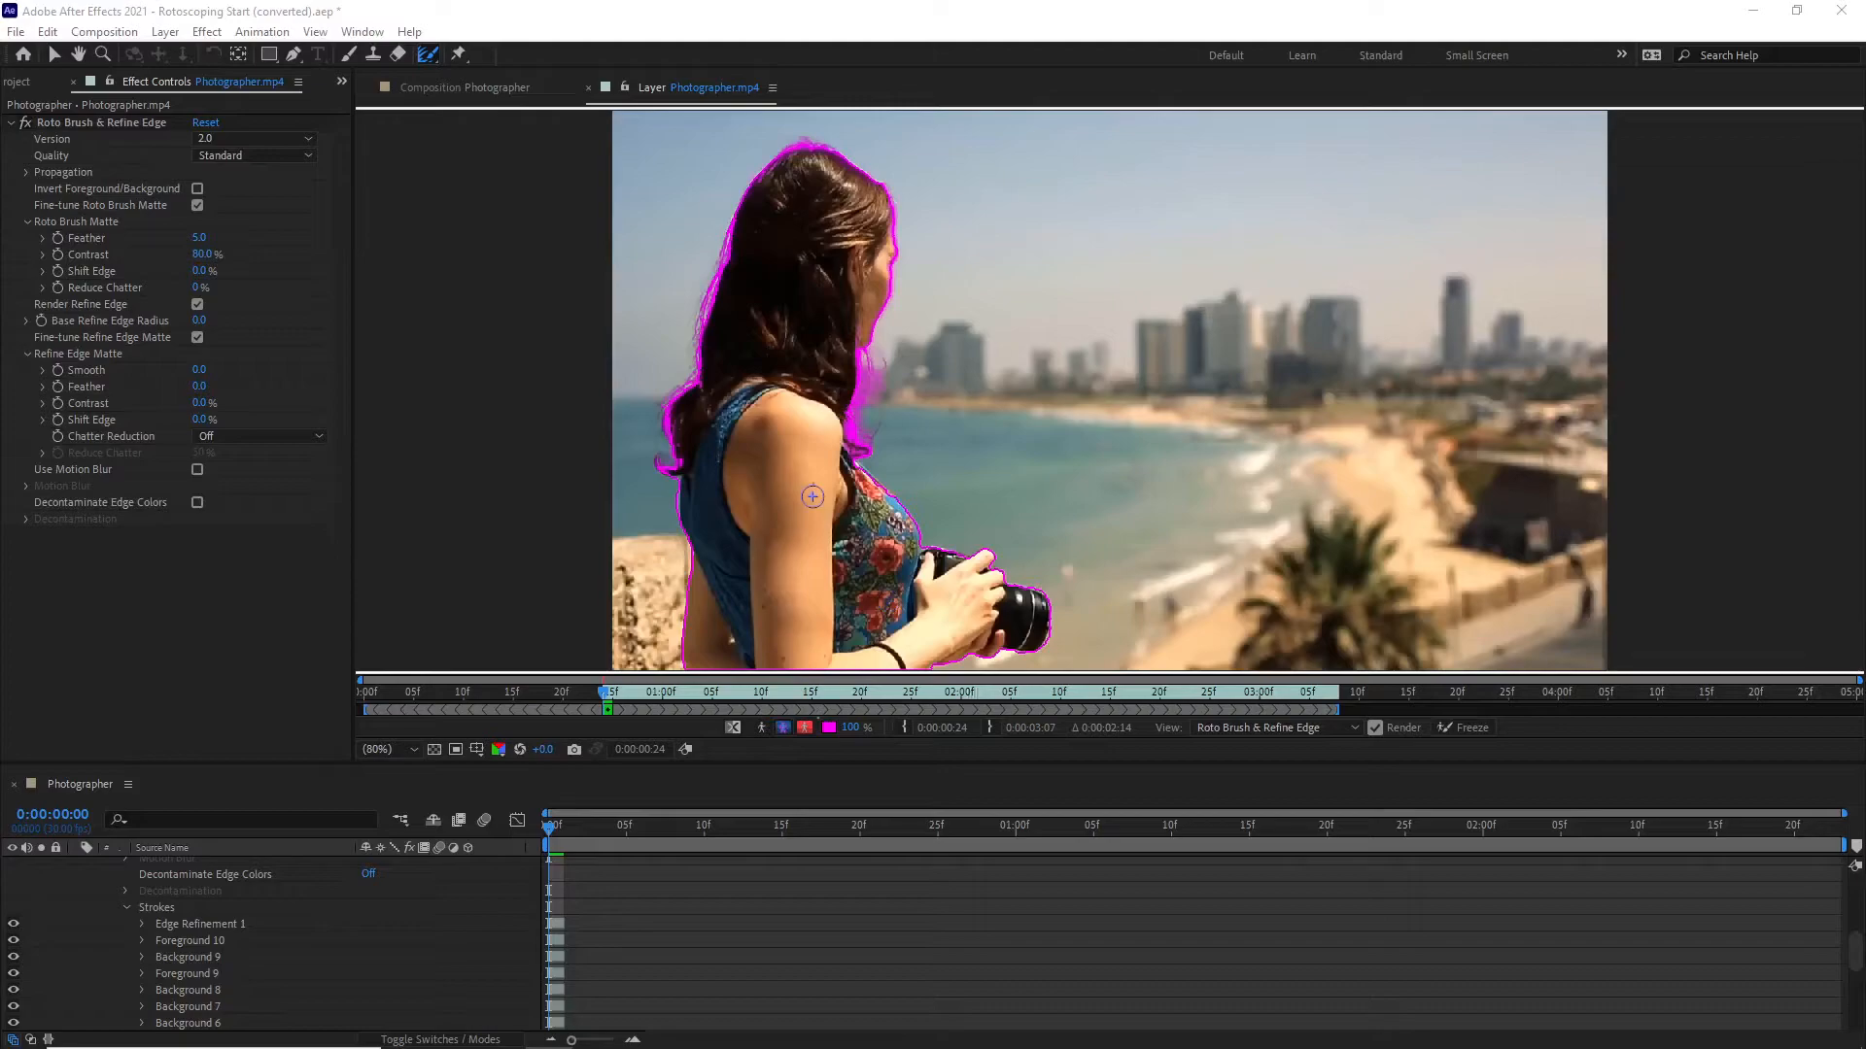
{"action": "left_click", "coordinate": [732, 729]}
{"action": "left_click", "coordinate": [733, 728]}
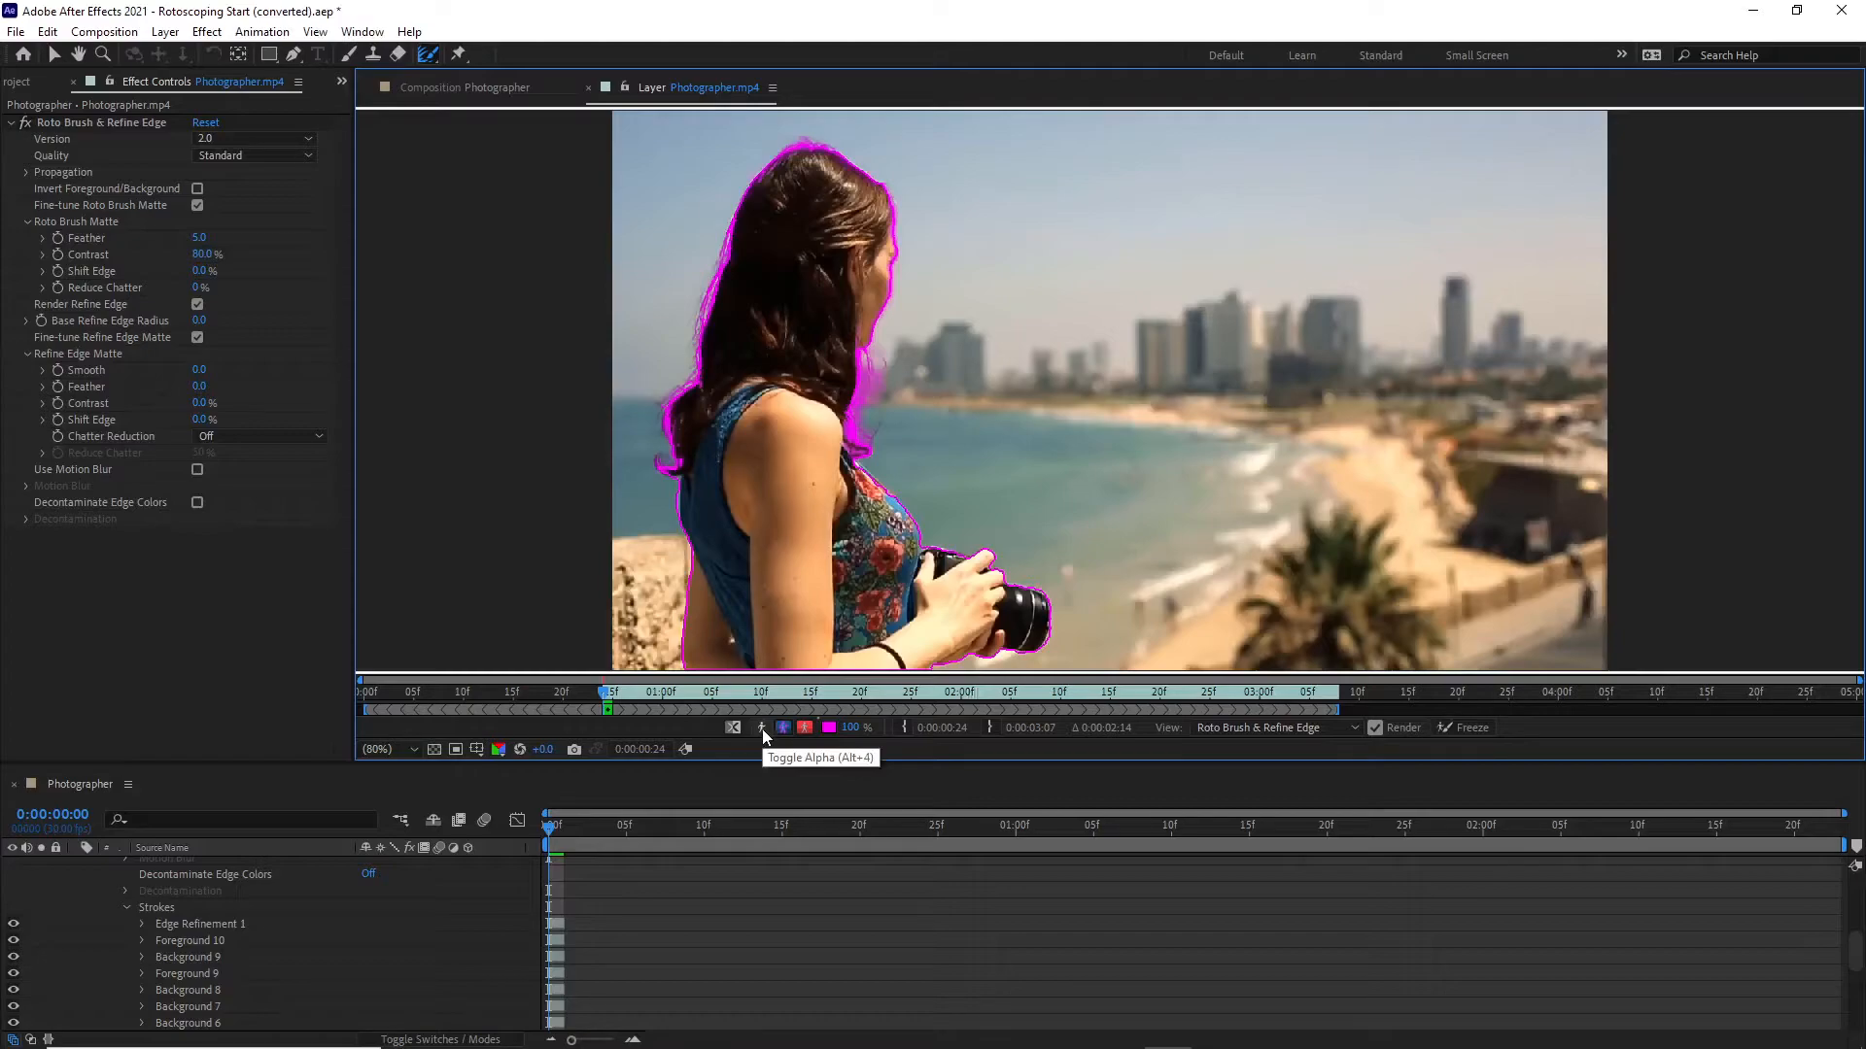
{"action": "left_click", "coordinate": [762, 728]}
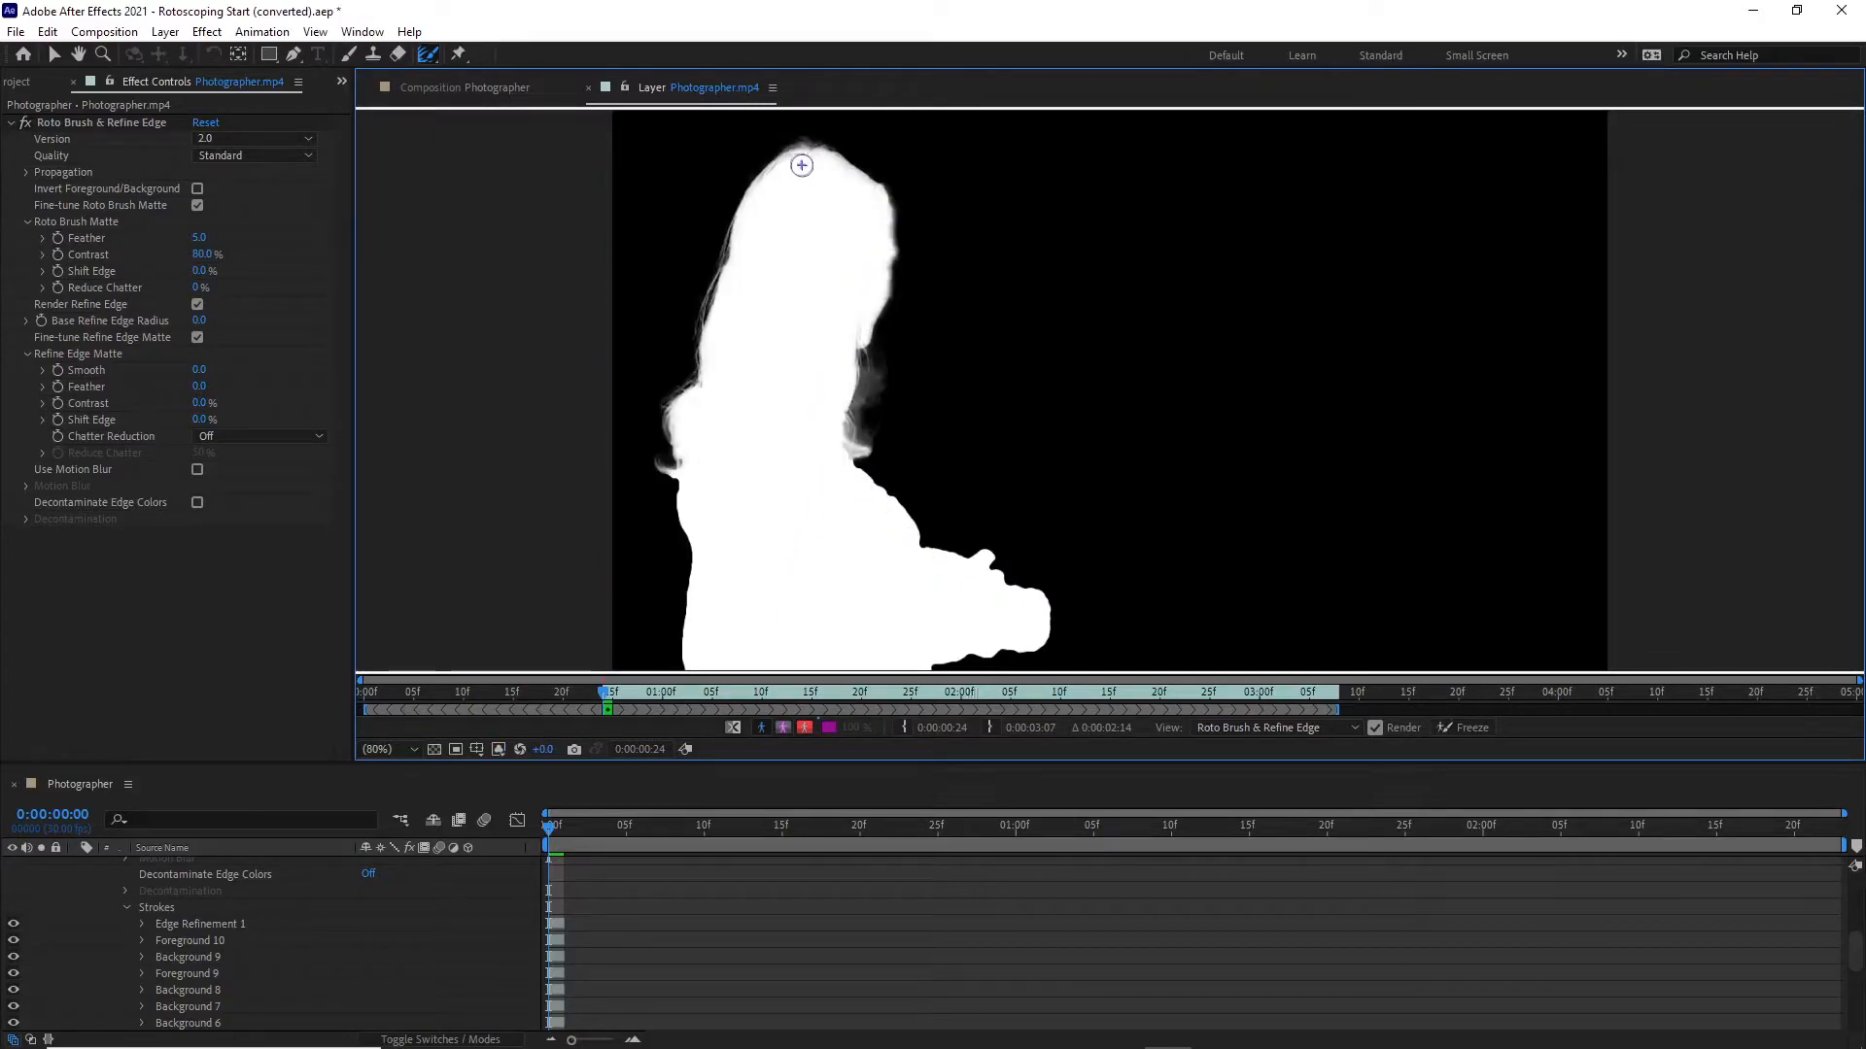
{"action": "left_click", "coordinate": [762, 729]}
{"action": "left_click", "coordinate": [781, 728]}
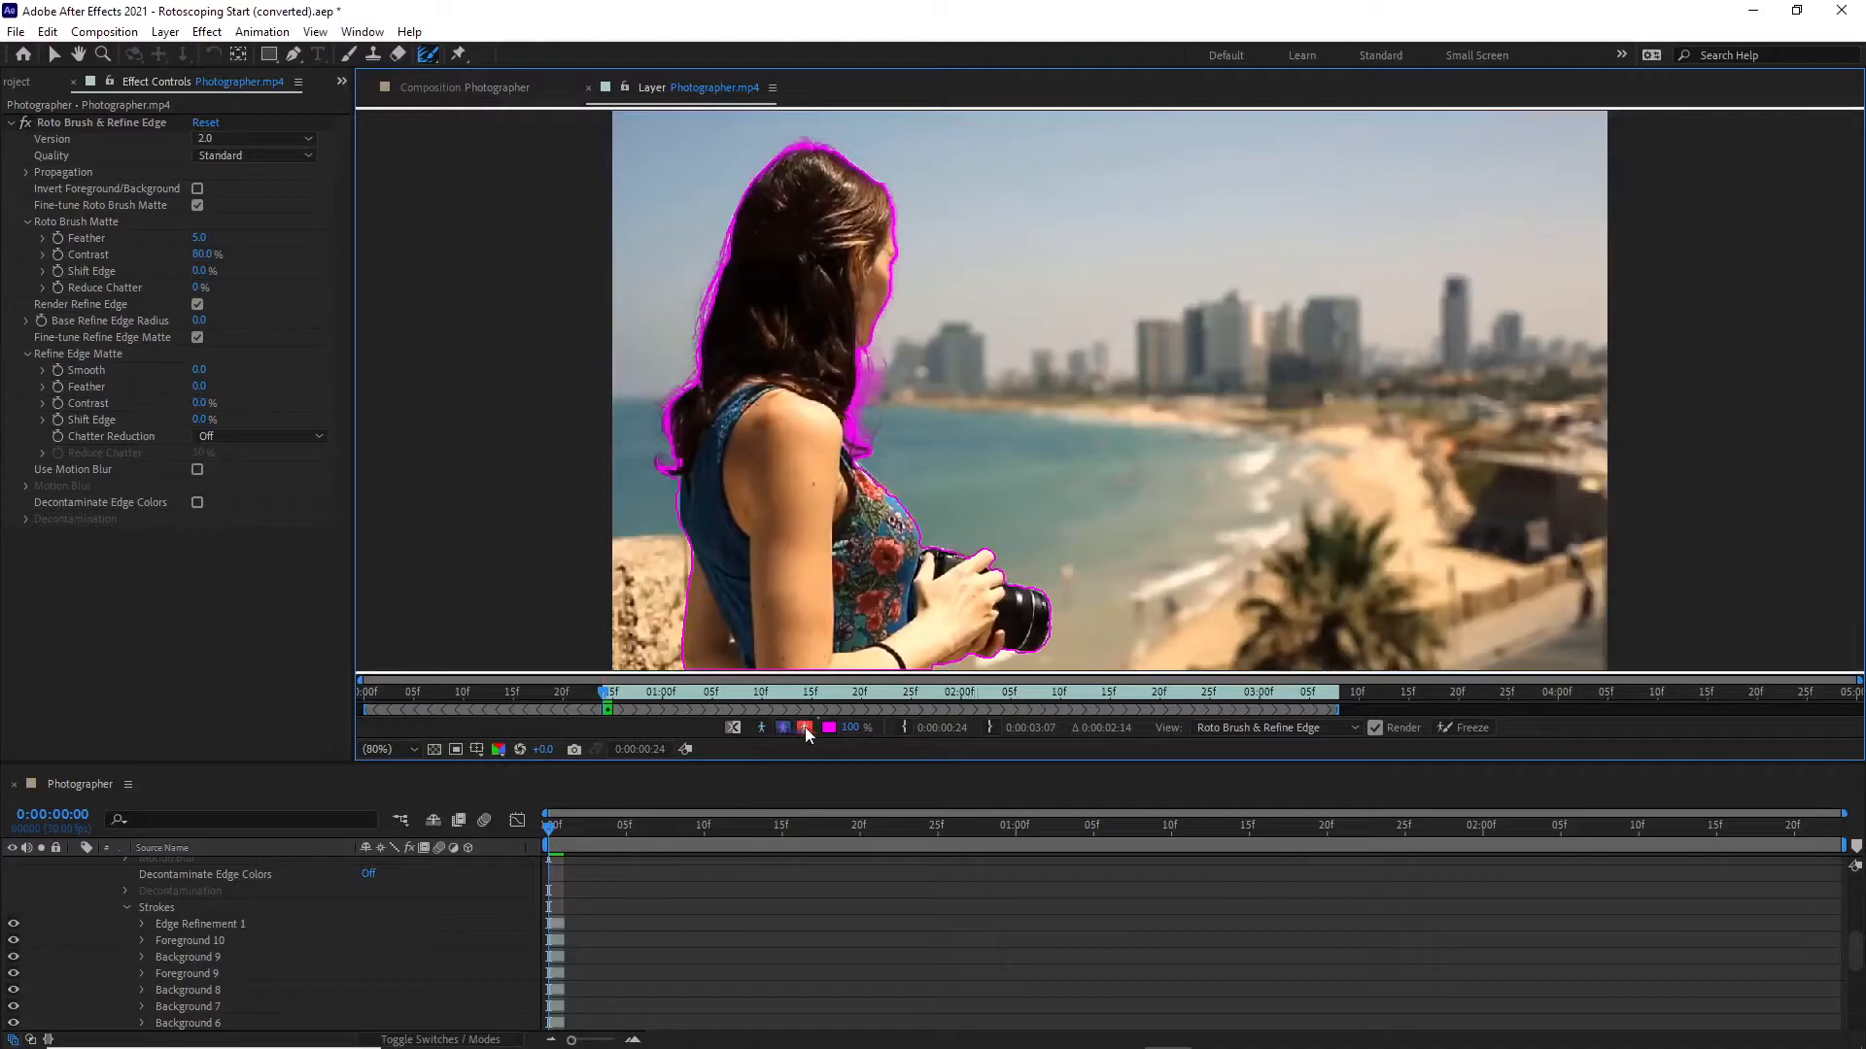
Show the matte as an alpha overlay, set the overlay color to blue and adjust its opacity.
{"action": "left_click", "coordinate": [804, 727]}
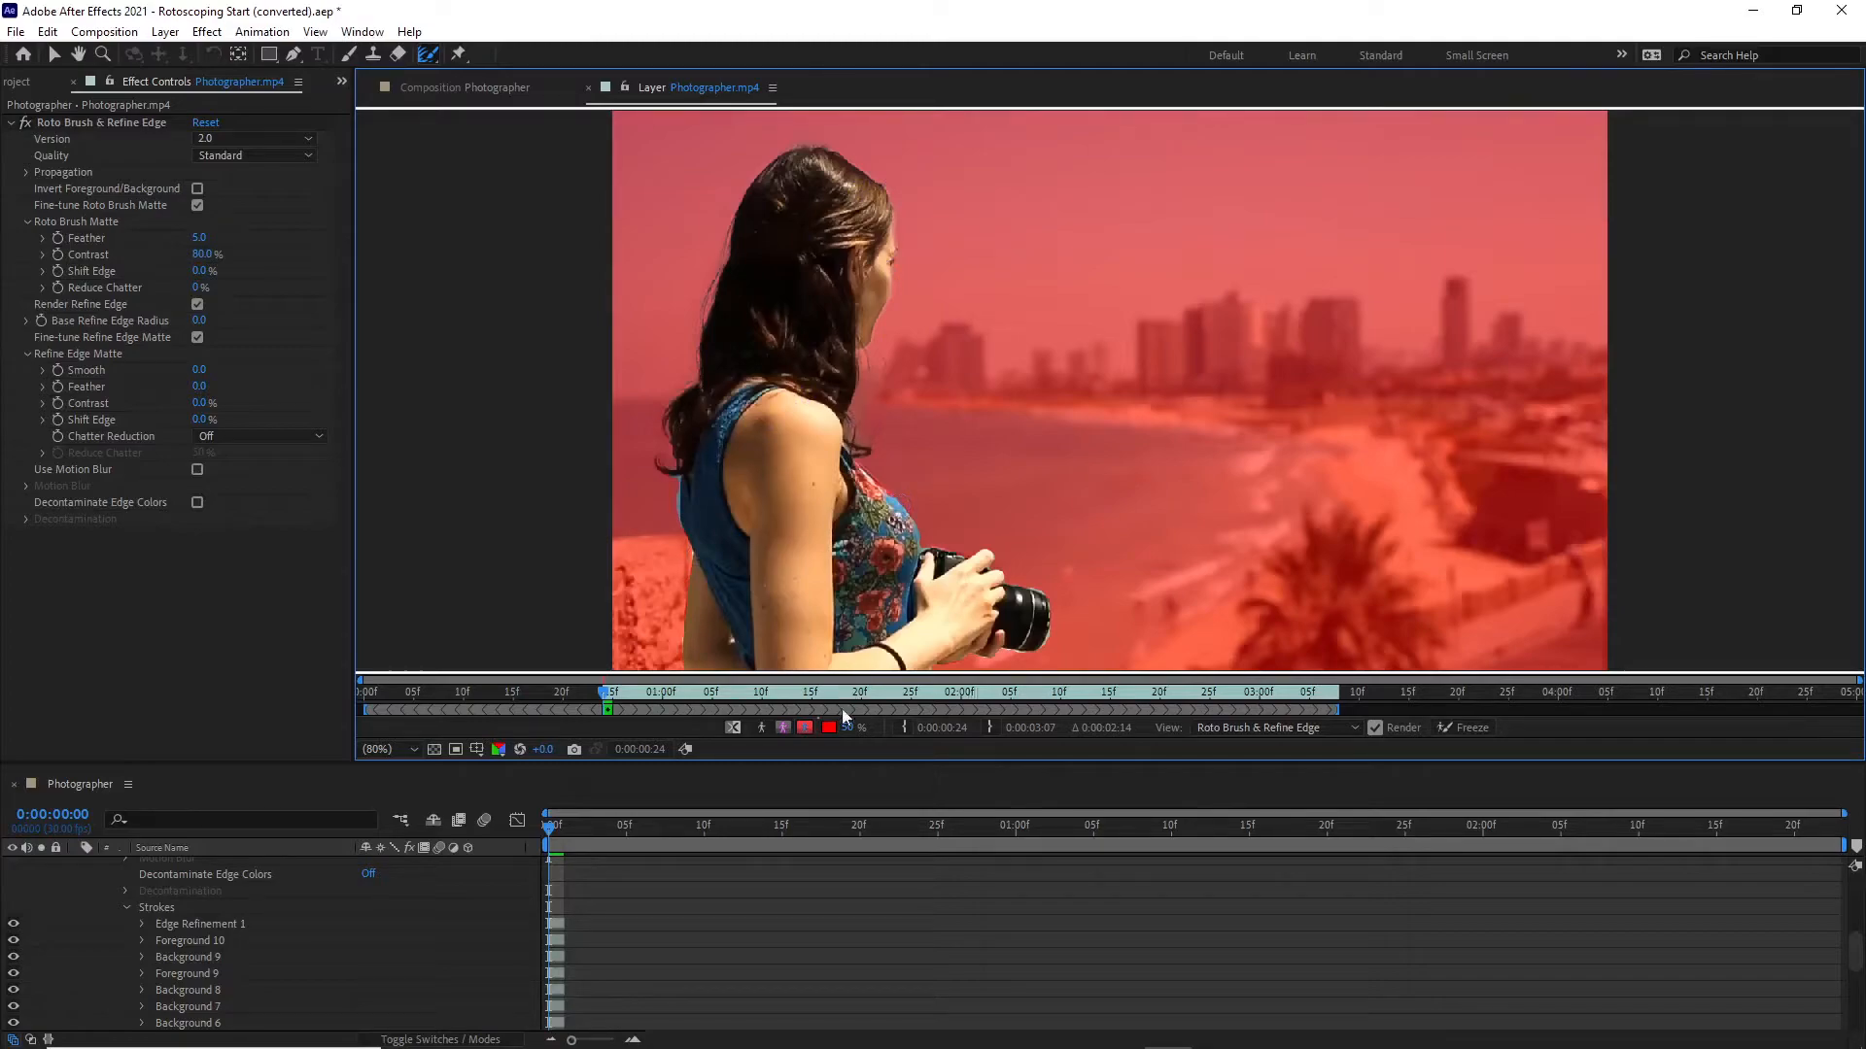
{"action": "left_click", "coordinate": [828, 730]}
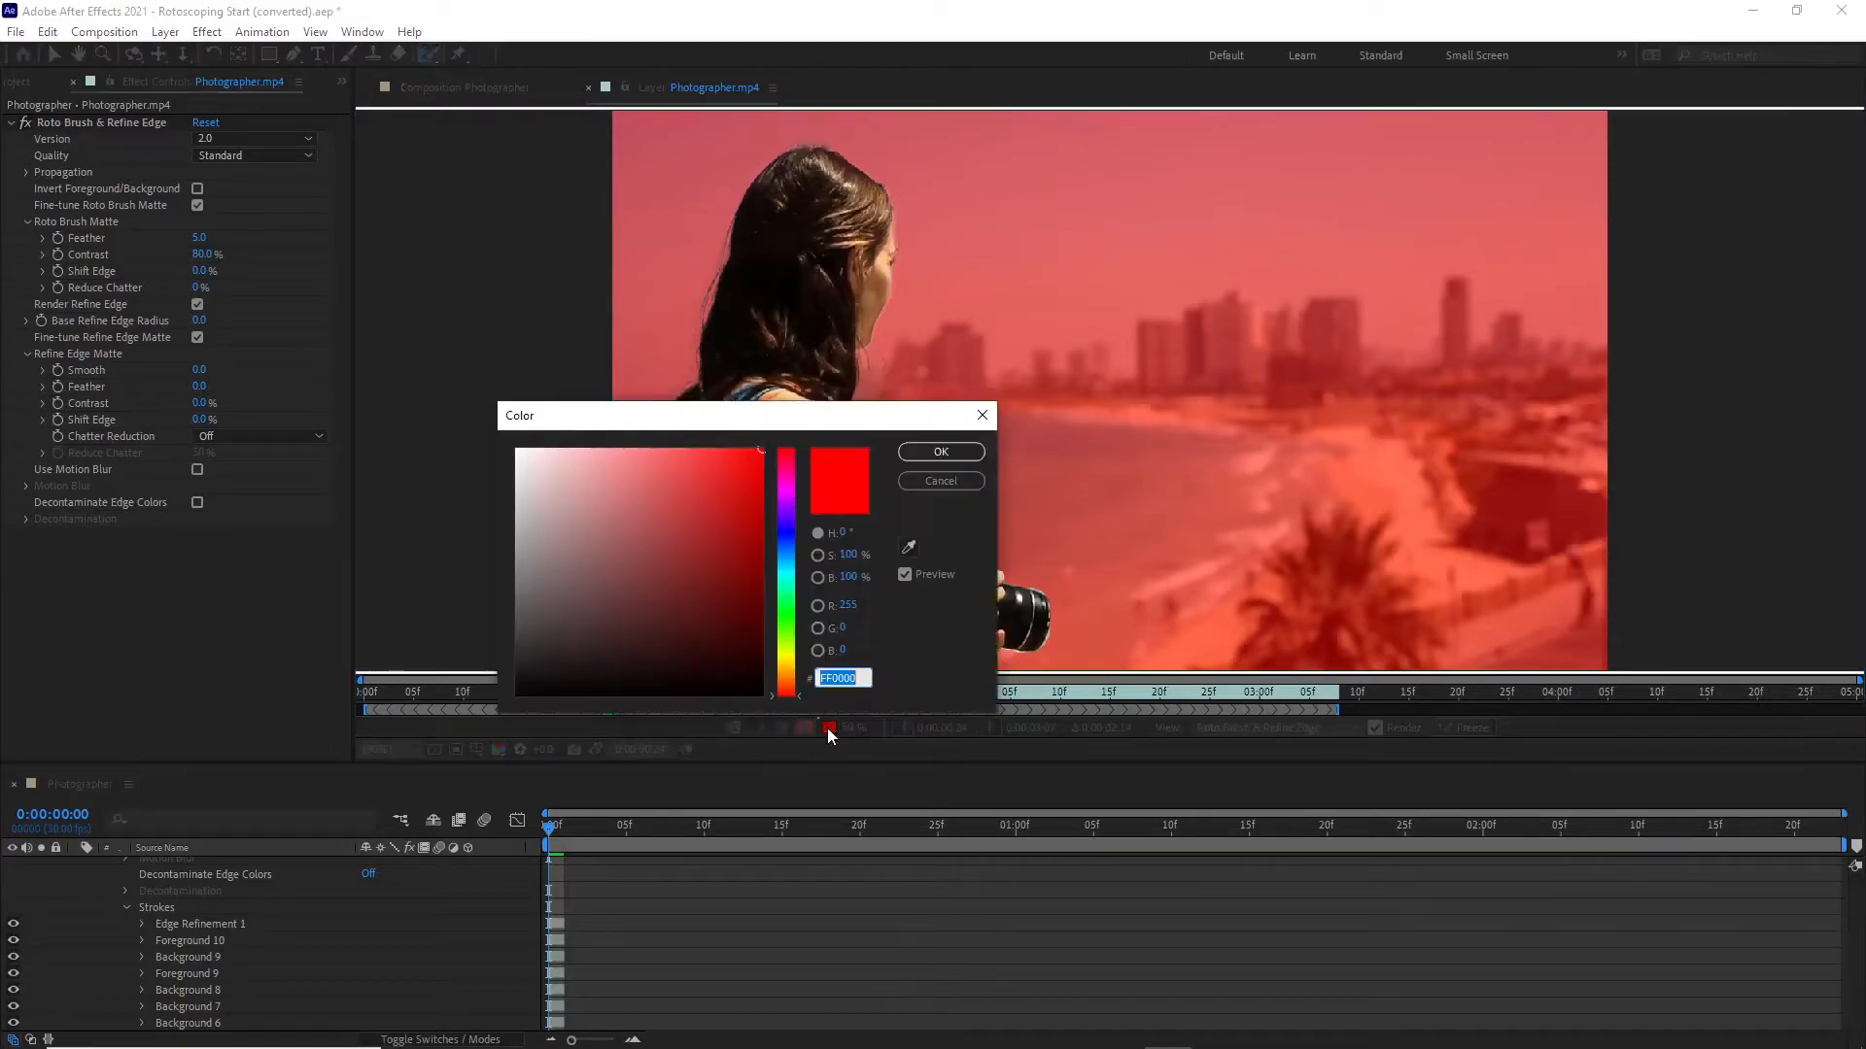
{"action": "left_click", "coordinate": [791, 538]}
{"action": "left_click", "coordinate": [941, 452]}
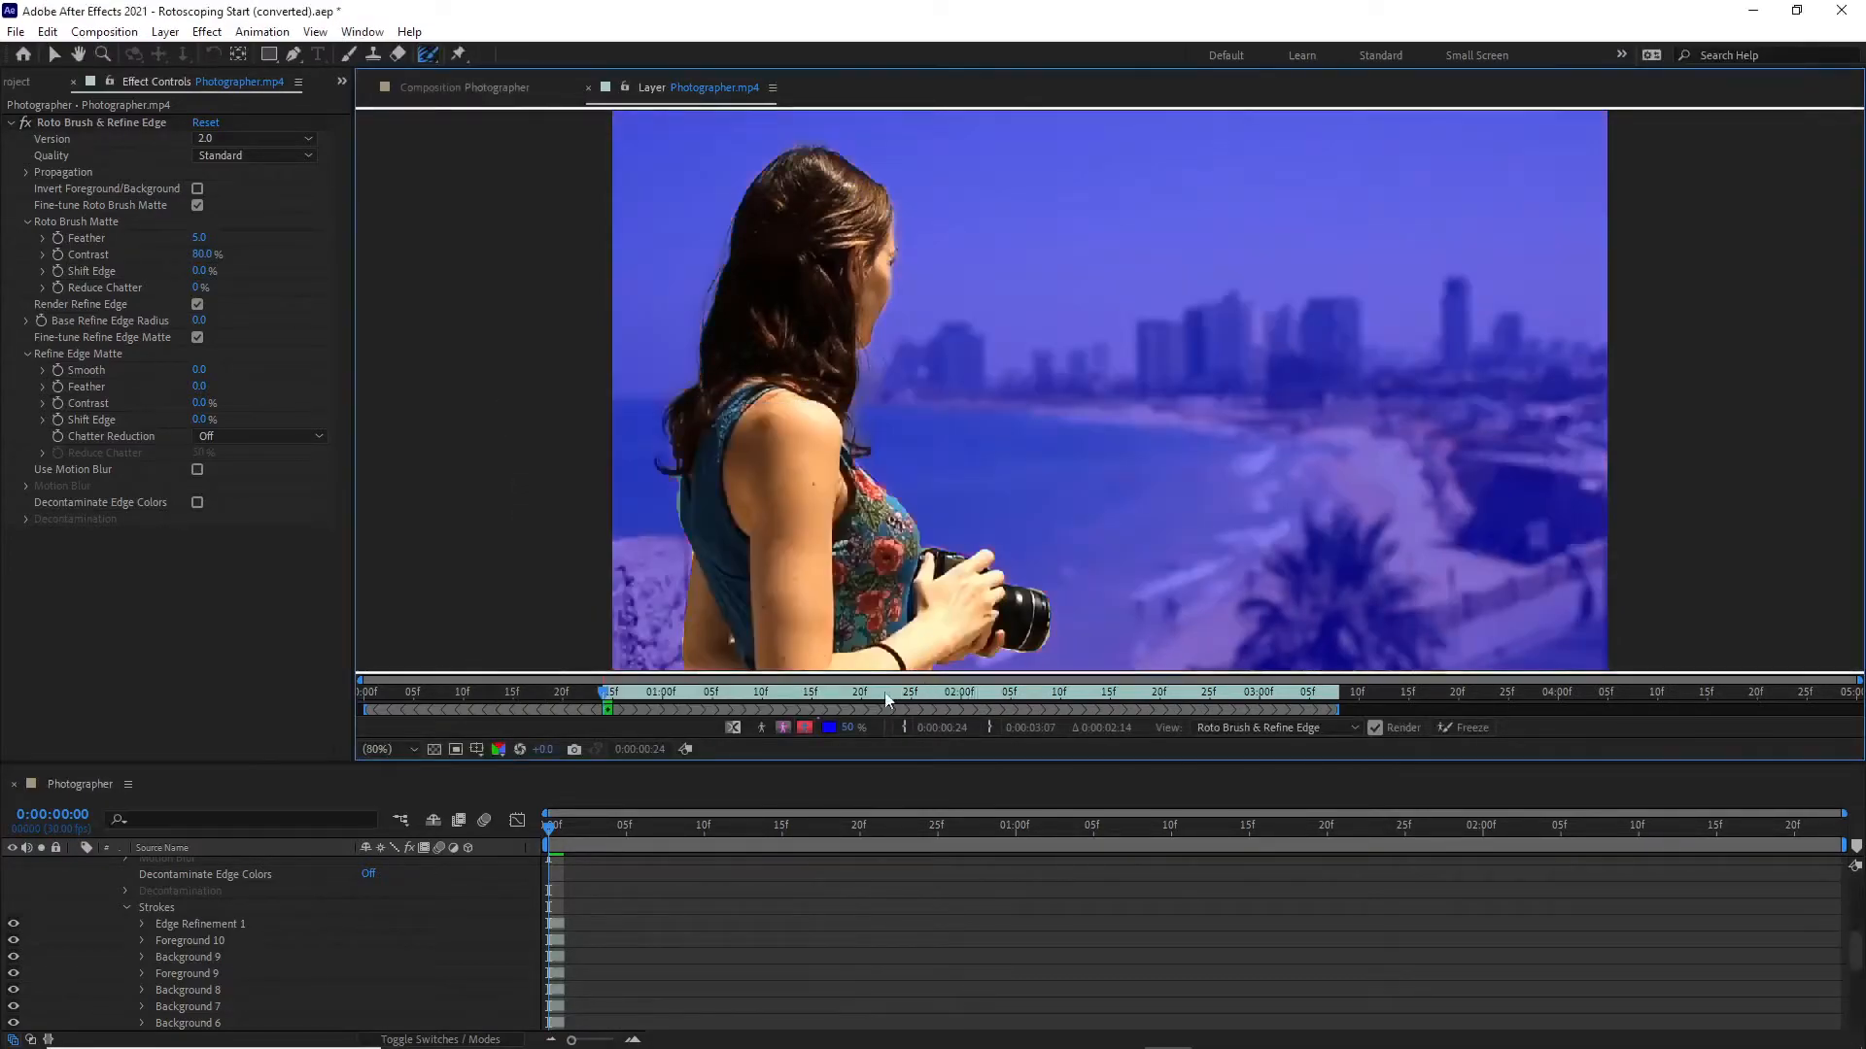
{"action": "left_click_drag", "start_coordinate": [849, 730], "coordinate": [1011, 720]}
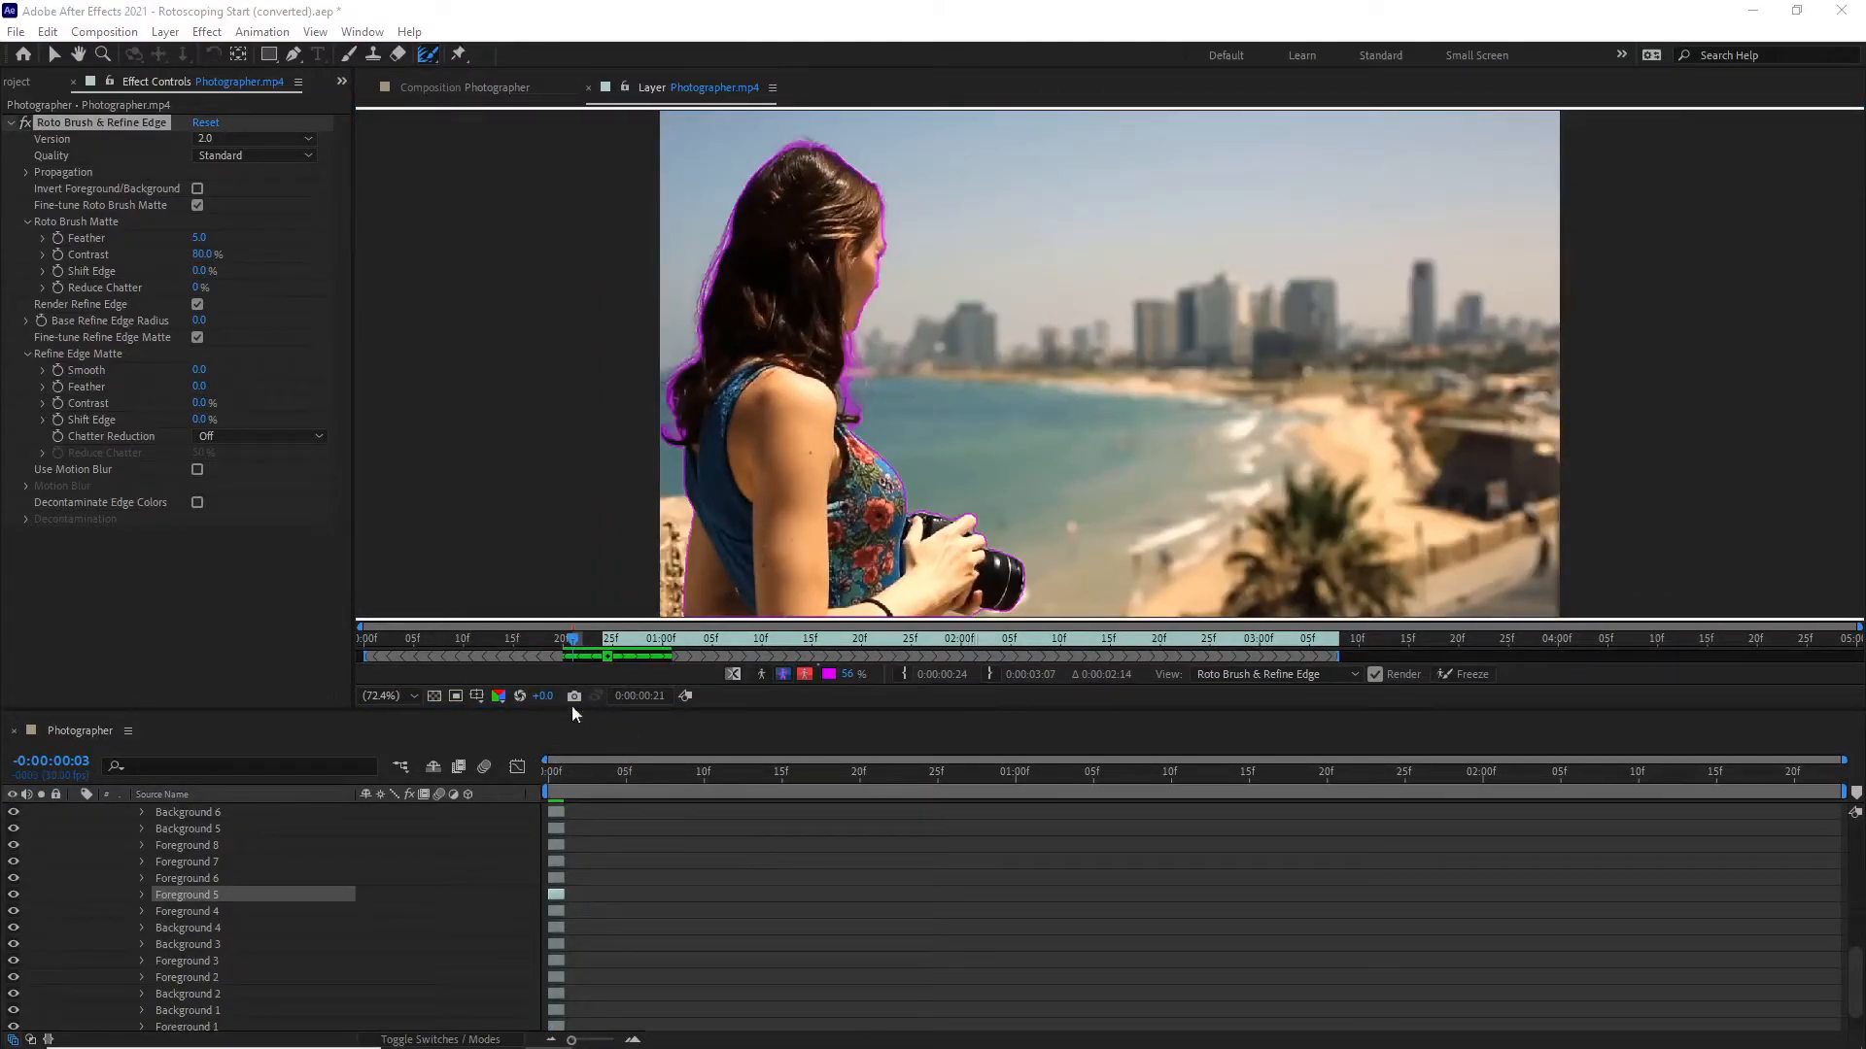
Check the matte up to source frame 0:00:00:26, return to the composition's first frame and review the layer's list of strokes.
{"action": "left_click_drag", "start_coordinate": [575, 653], "coordinate": [625, 656]}
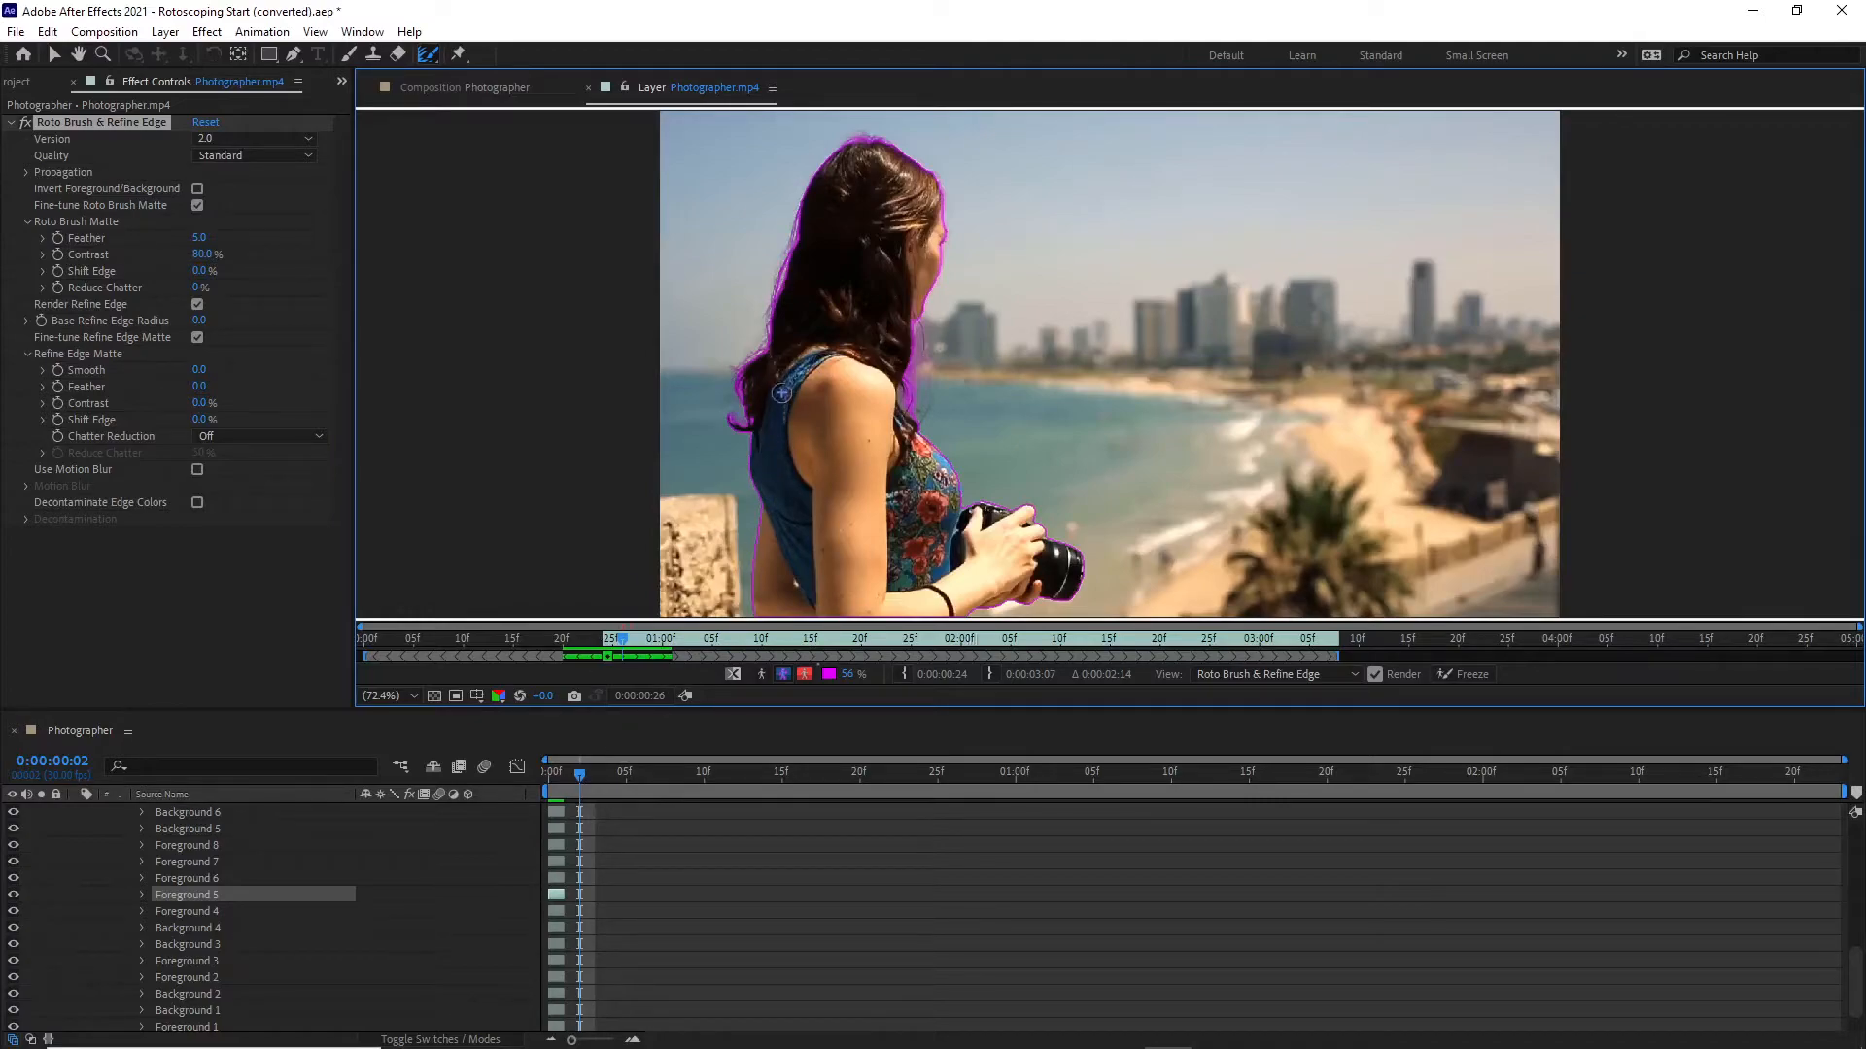
{"action": "left_click_drag", "start_coordinate": [580, 777], "coordinate": [538, 787]}
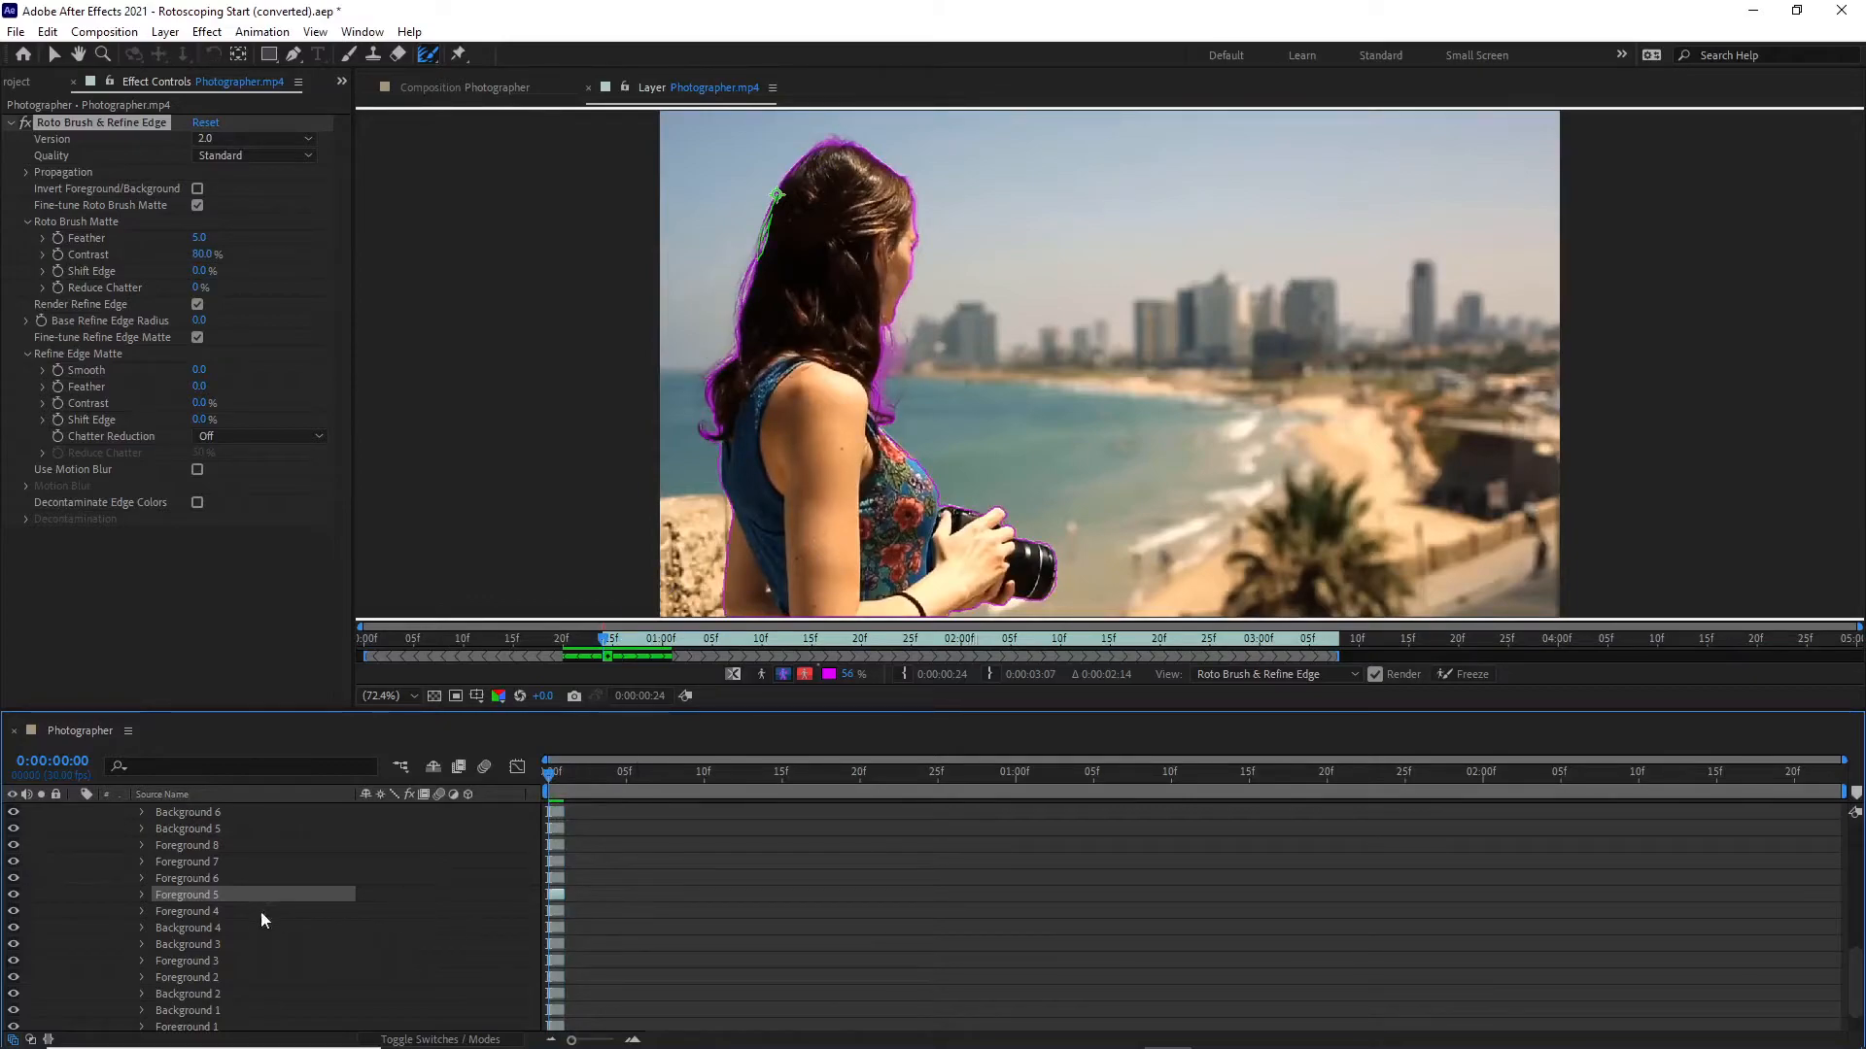
{"action": "scroll", "coordinate": [259, 917], "scroll_direction": "up", "scroll_amount": 3}
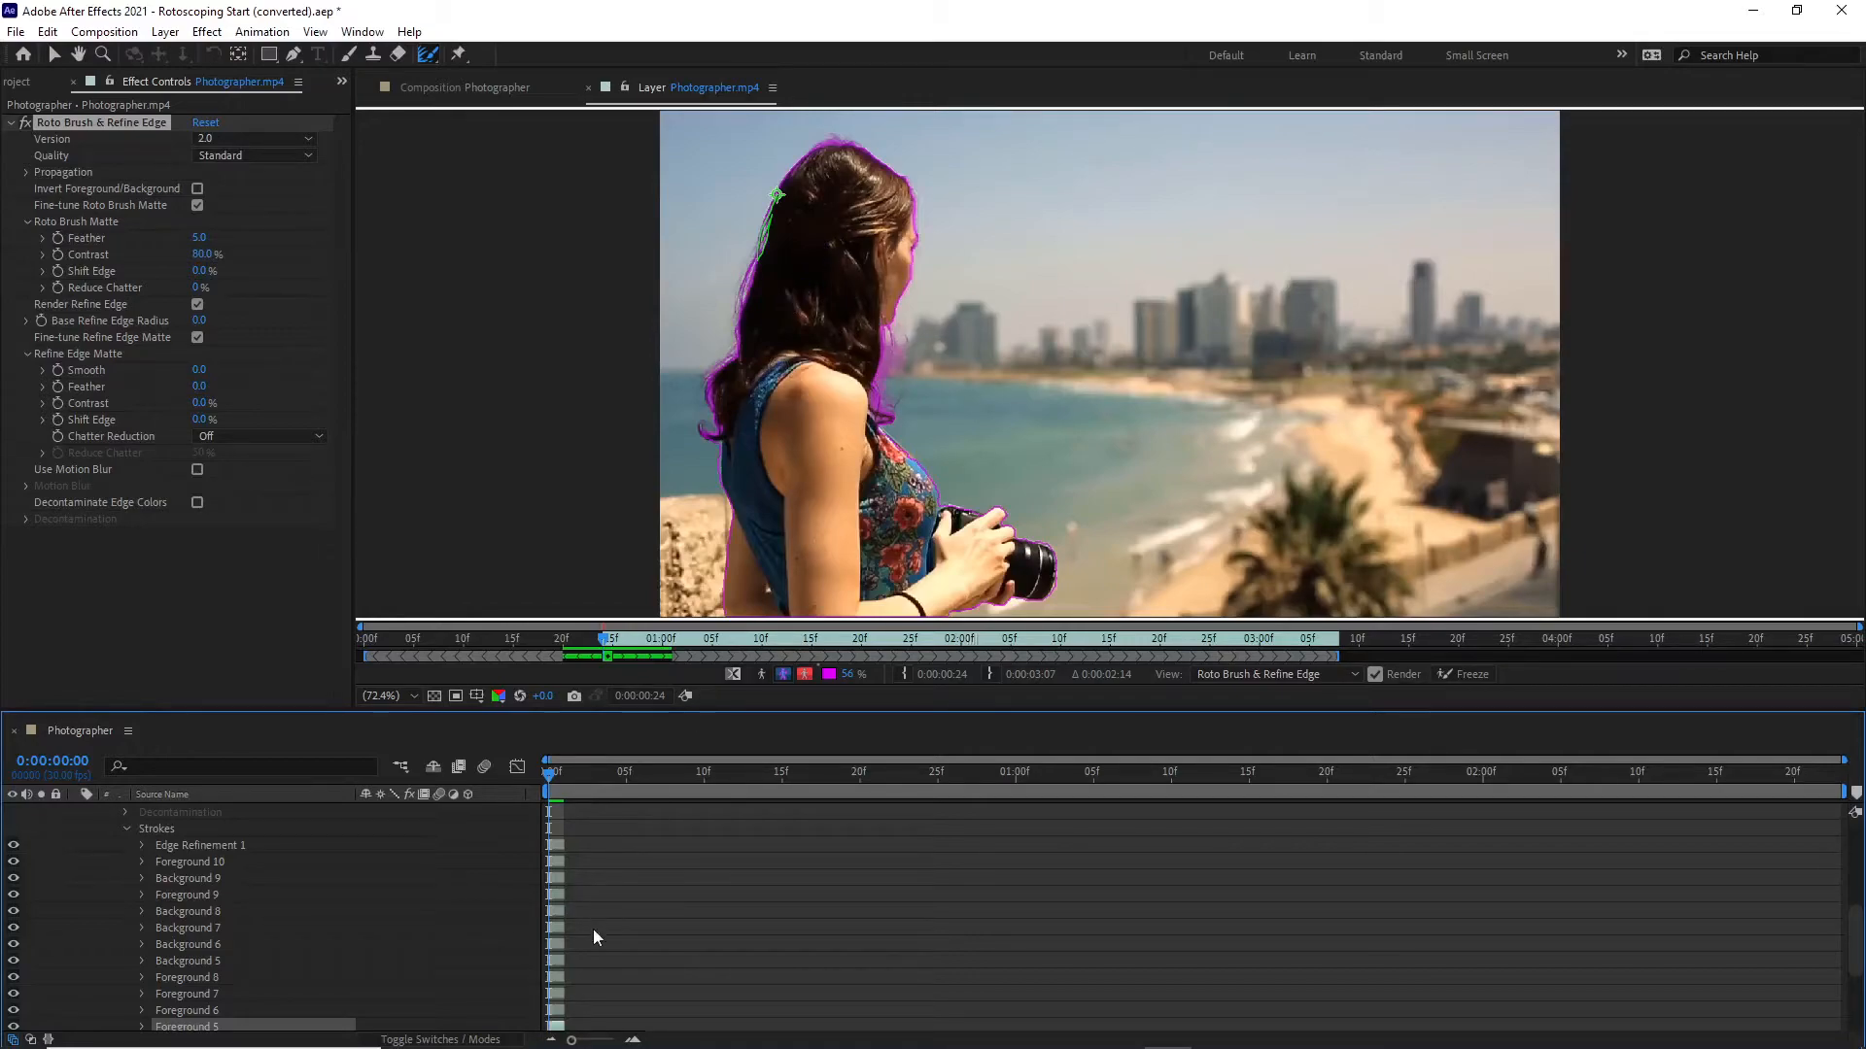
Propagate the matte through the layer up to composition time 0:00:00:14, checking the woman's outline along the way.
{"action": "scroll", "coordinate": [533, 972], "scroll_direction": "down", "scroll_amount": 3}
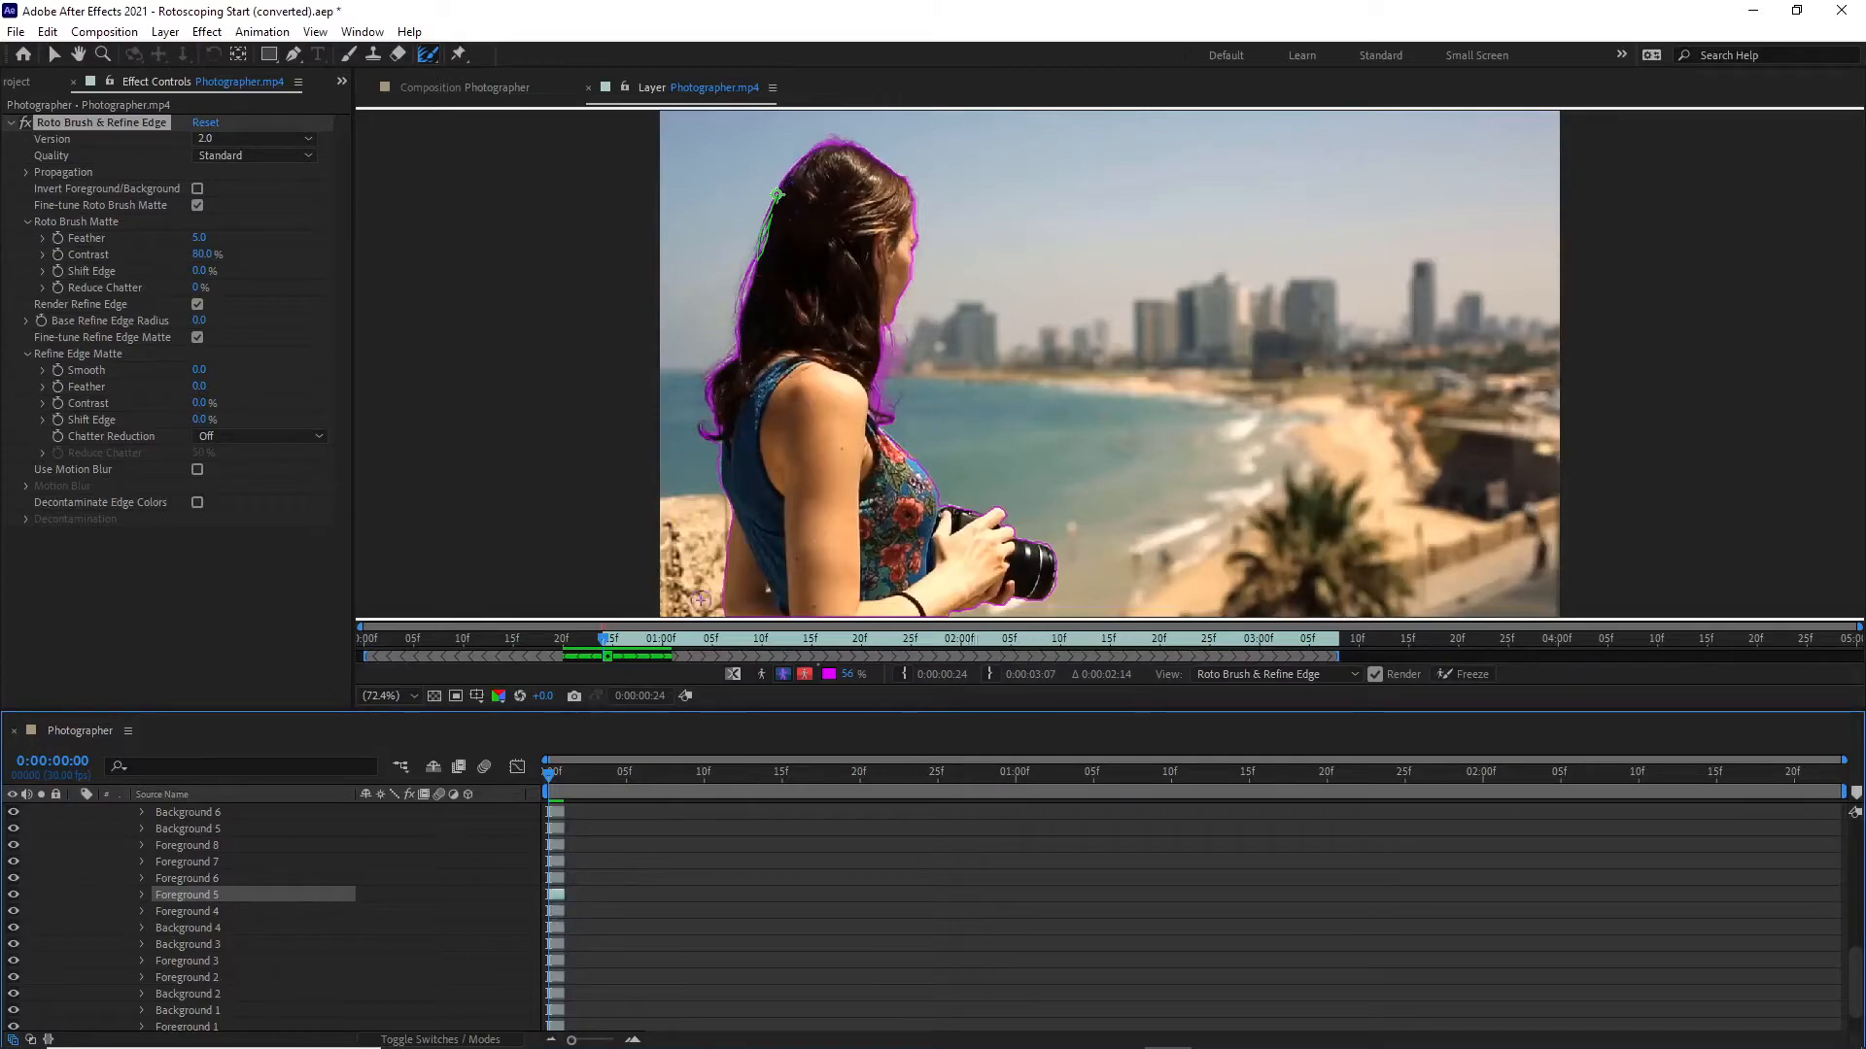
{"action": "left_click_drag", "start_coordinate": [603, 637], "coordinate": [677, 651]}
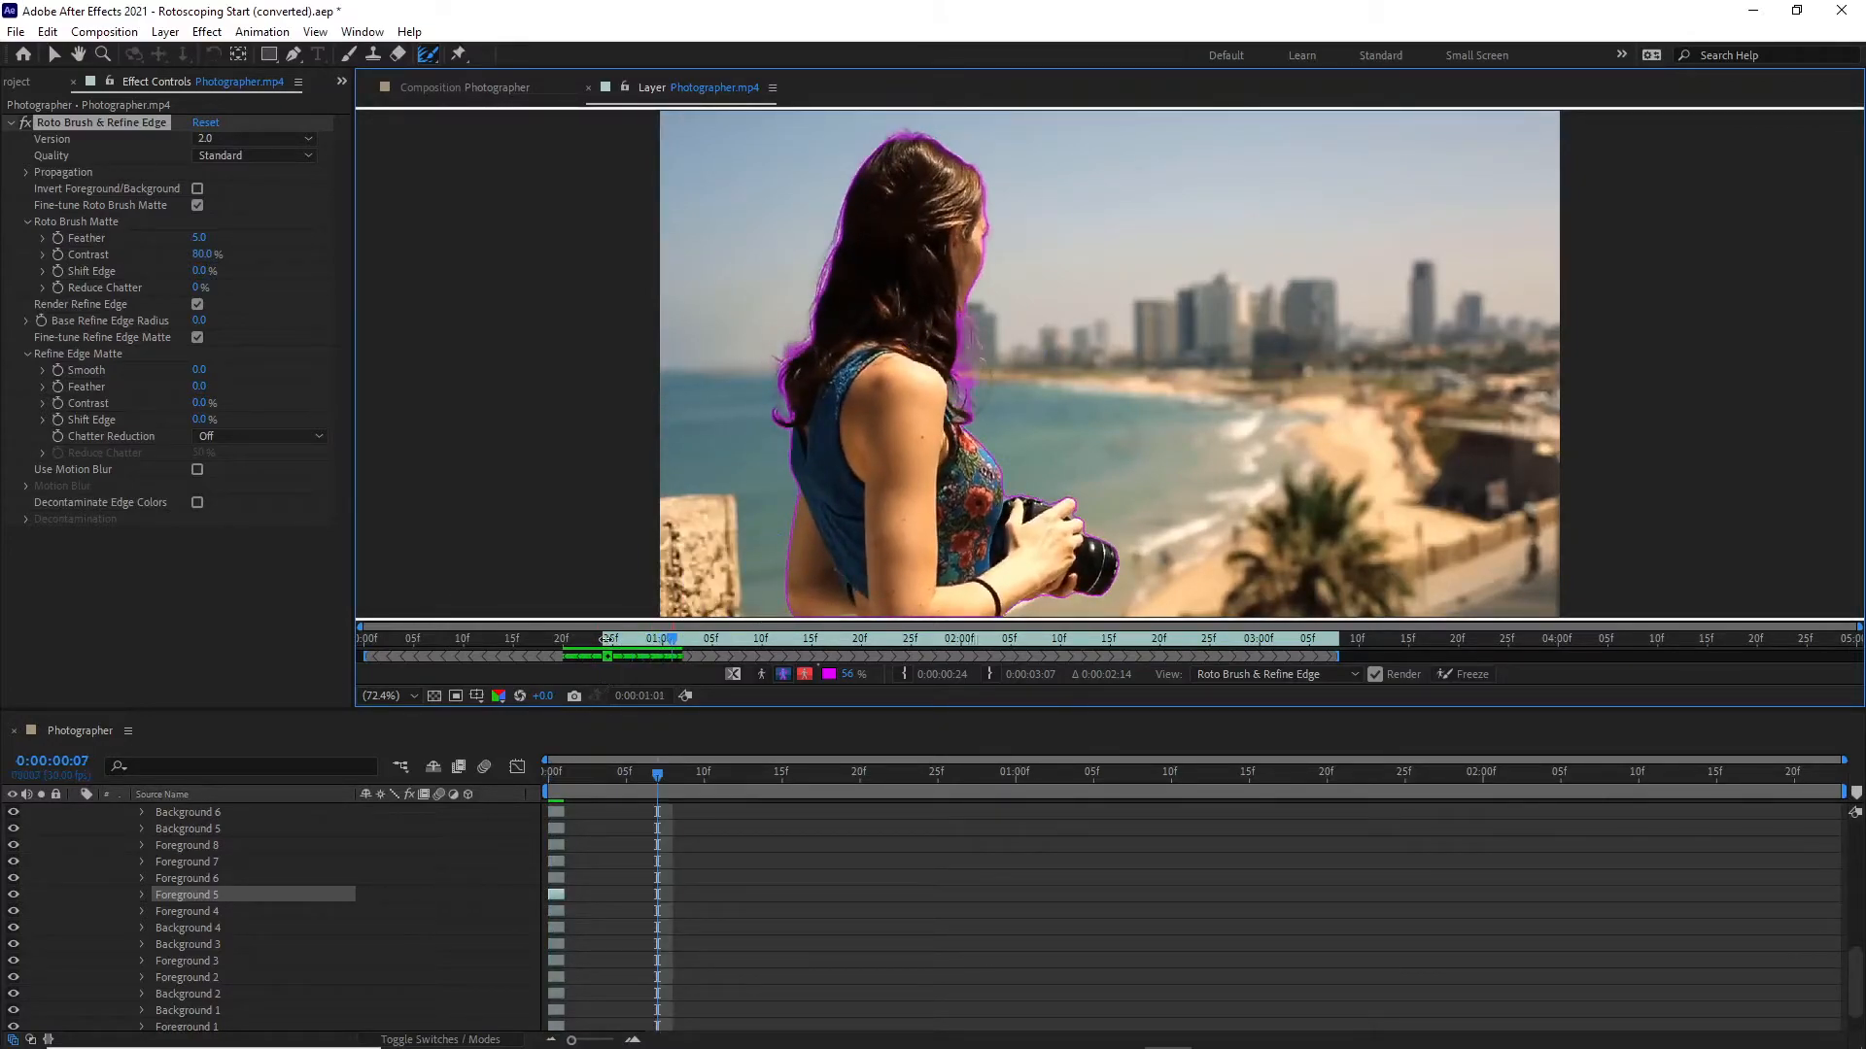
{"action": "key", "text": "Page_Down"}
{"action": "key", "text": "Page_Down"}
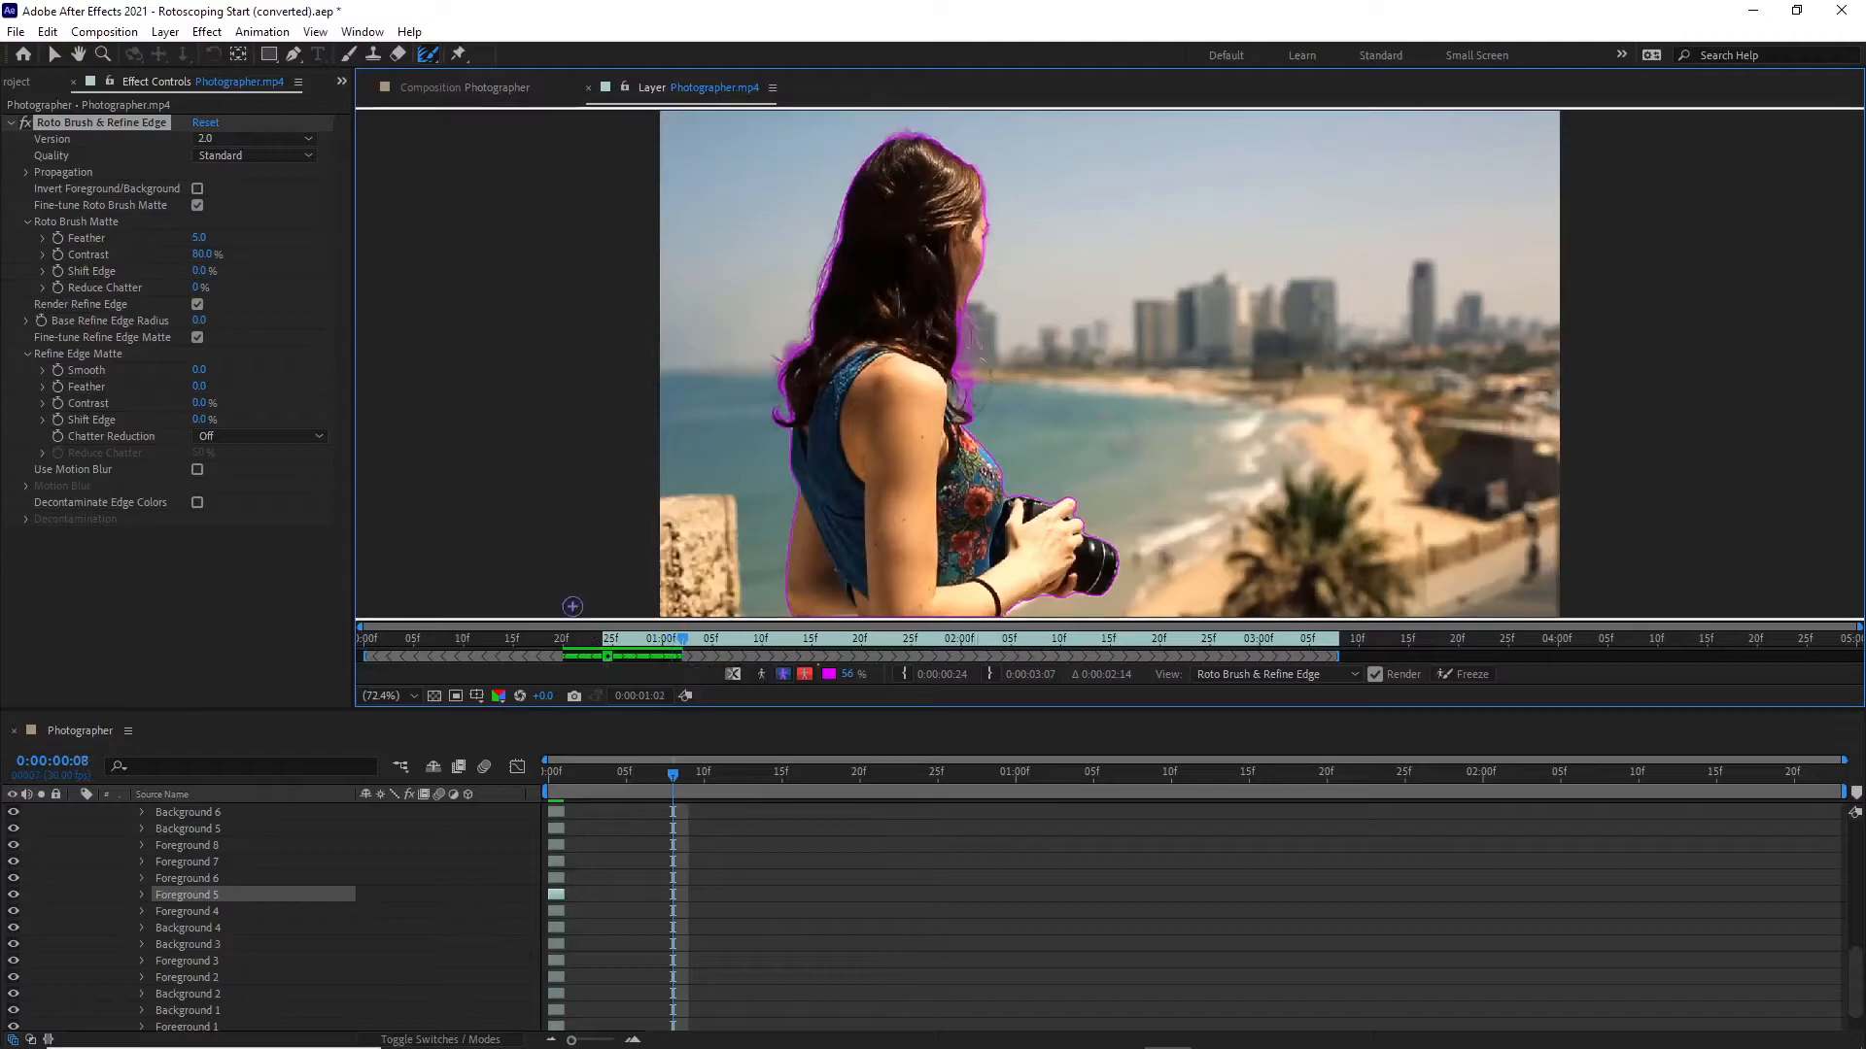
{"action": "key", "text": "Page_Down"}
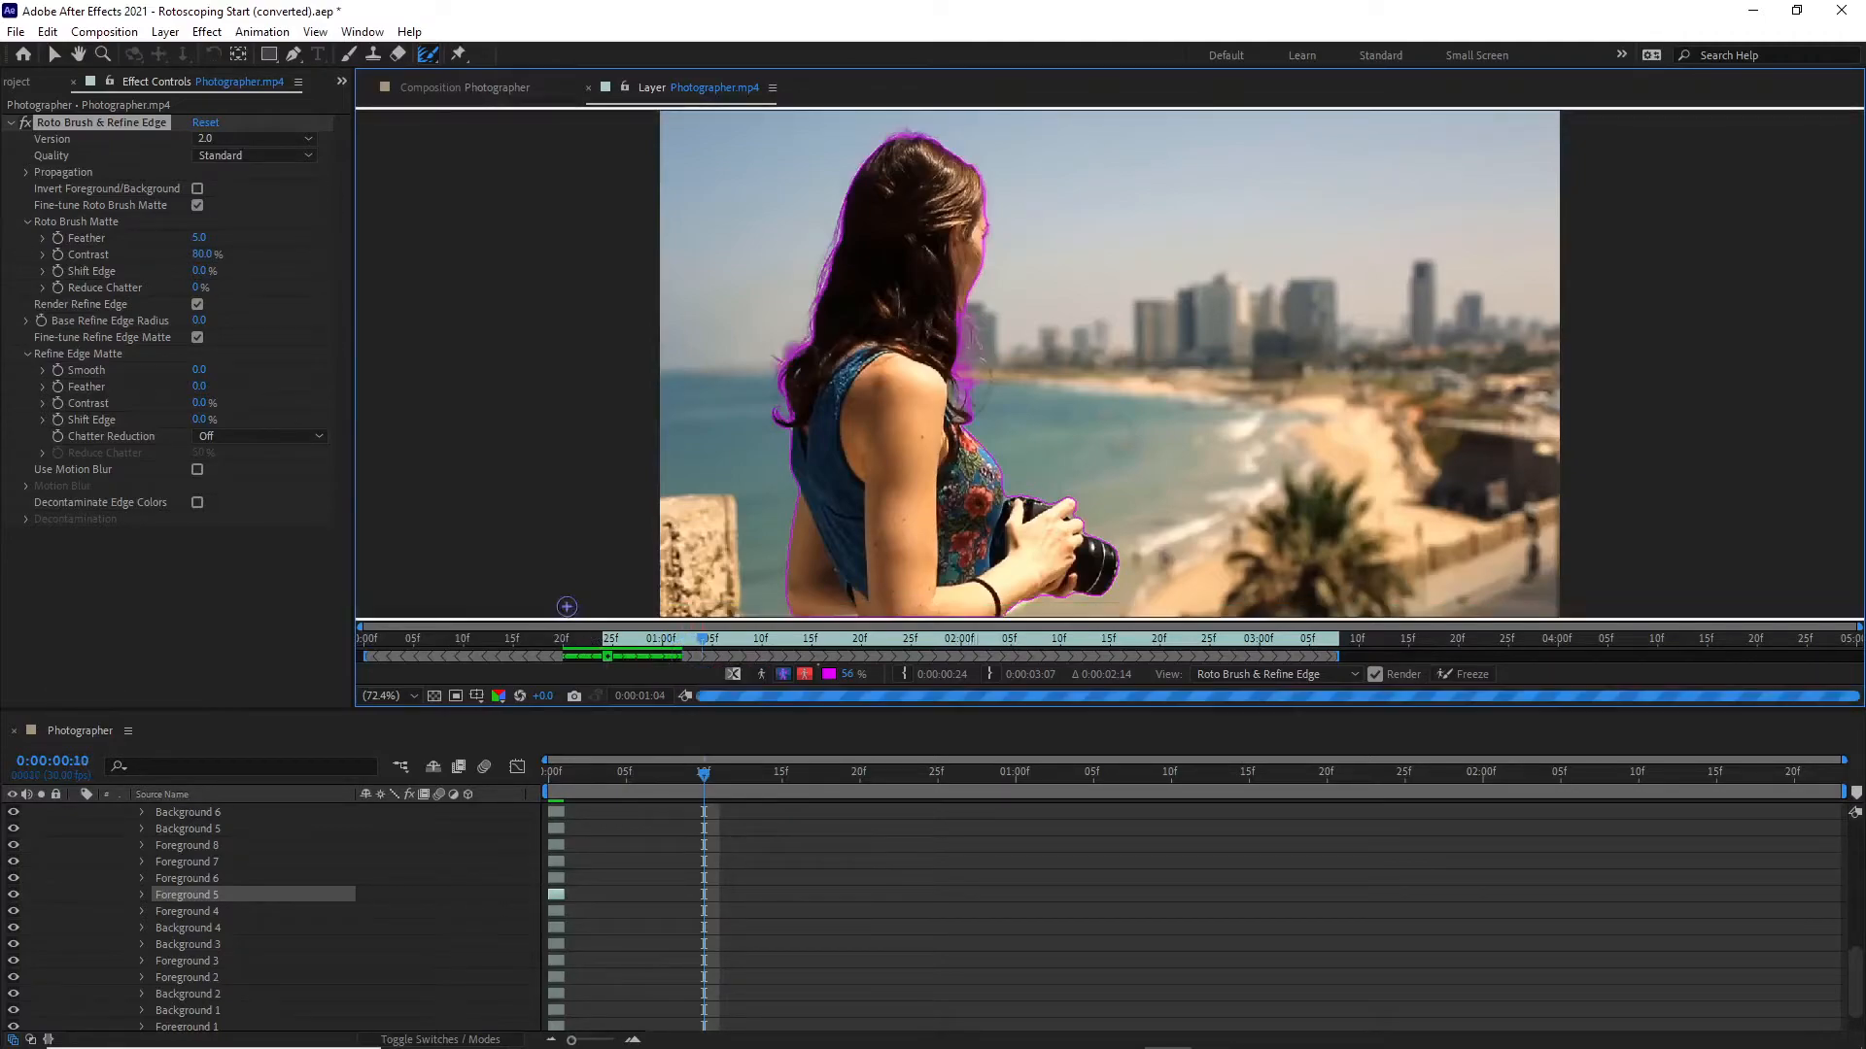
{"action": "left_click", "coordinate": [662, 651]}
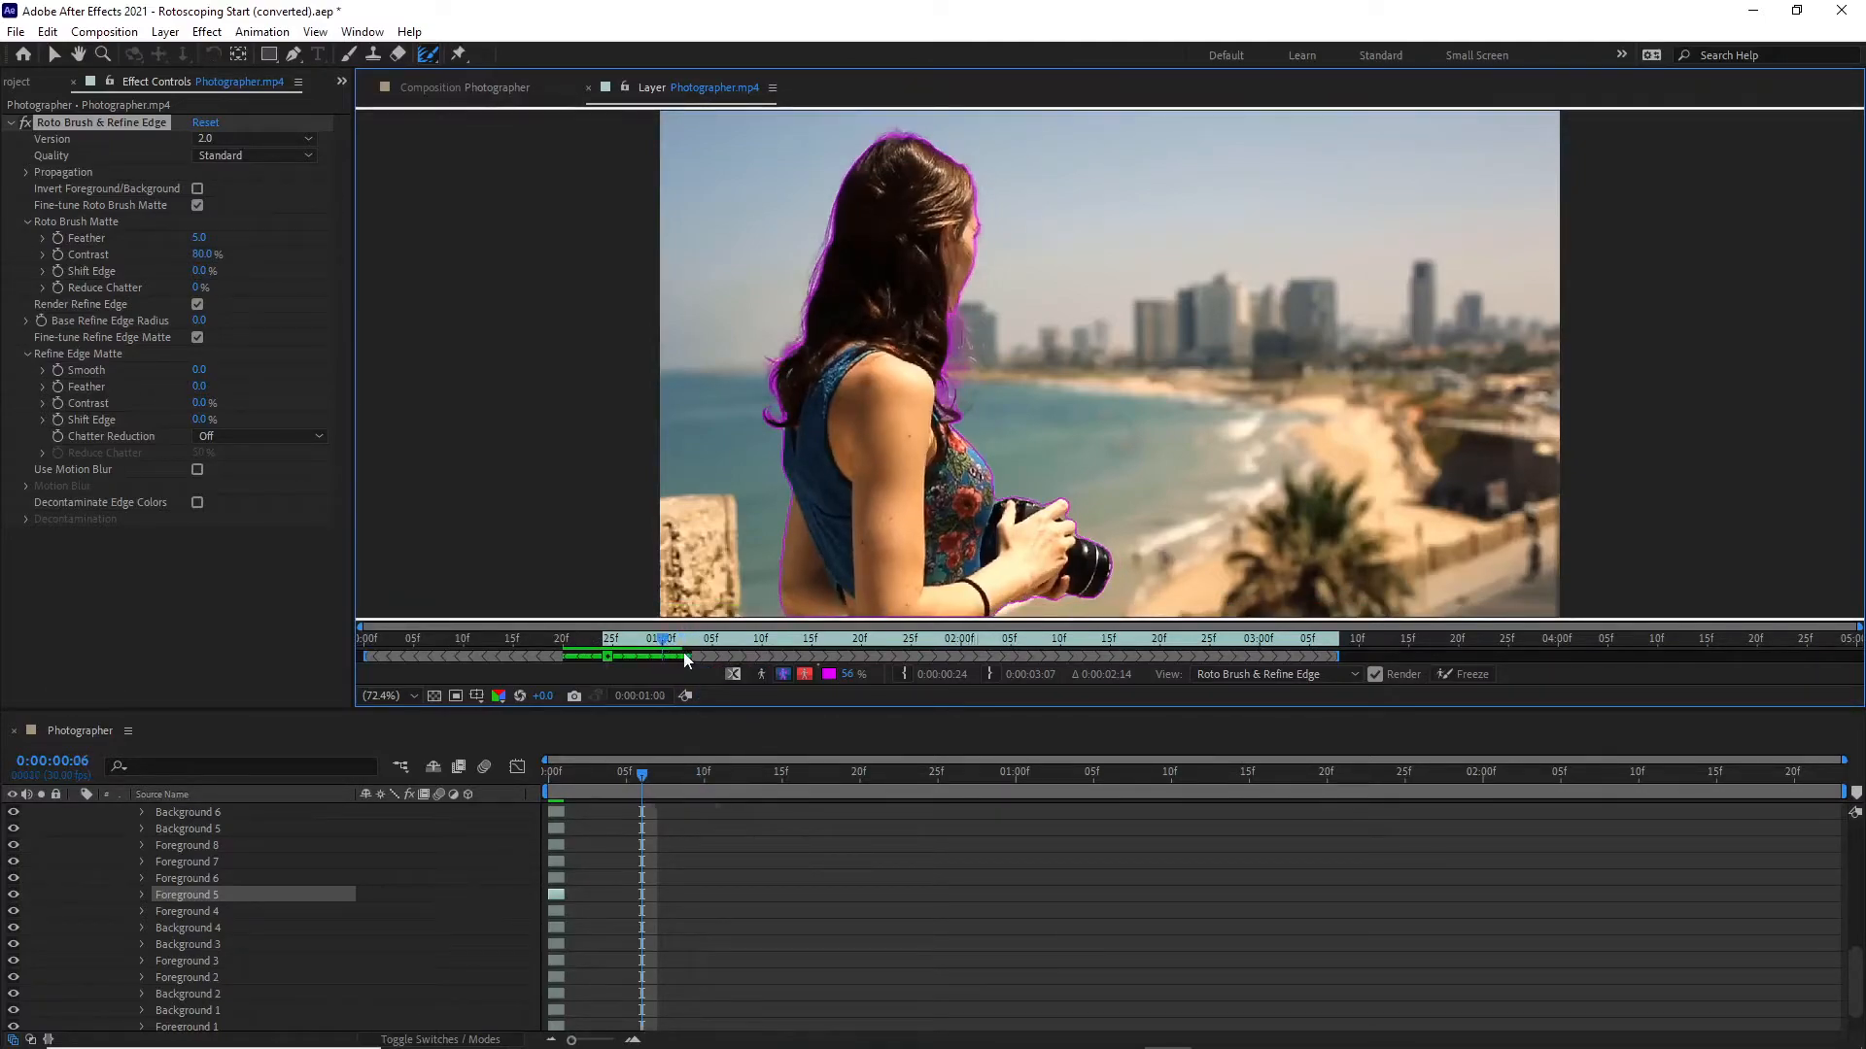
{"action": "left_click_drag", "start_coordinate": [668, 639], "coordinate": [704, 640]}
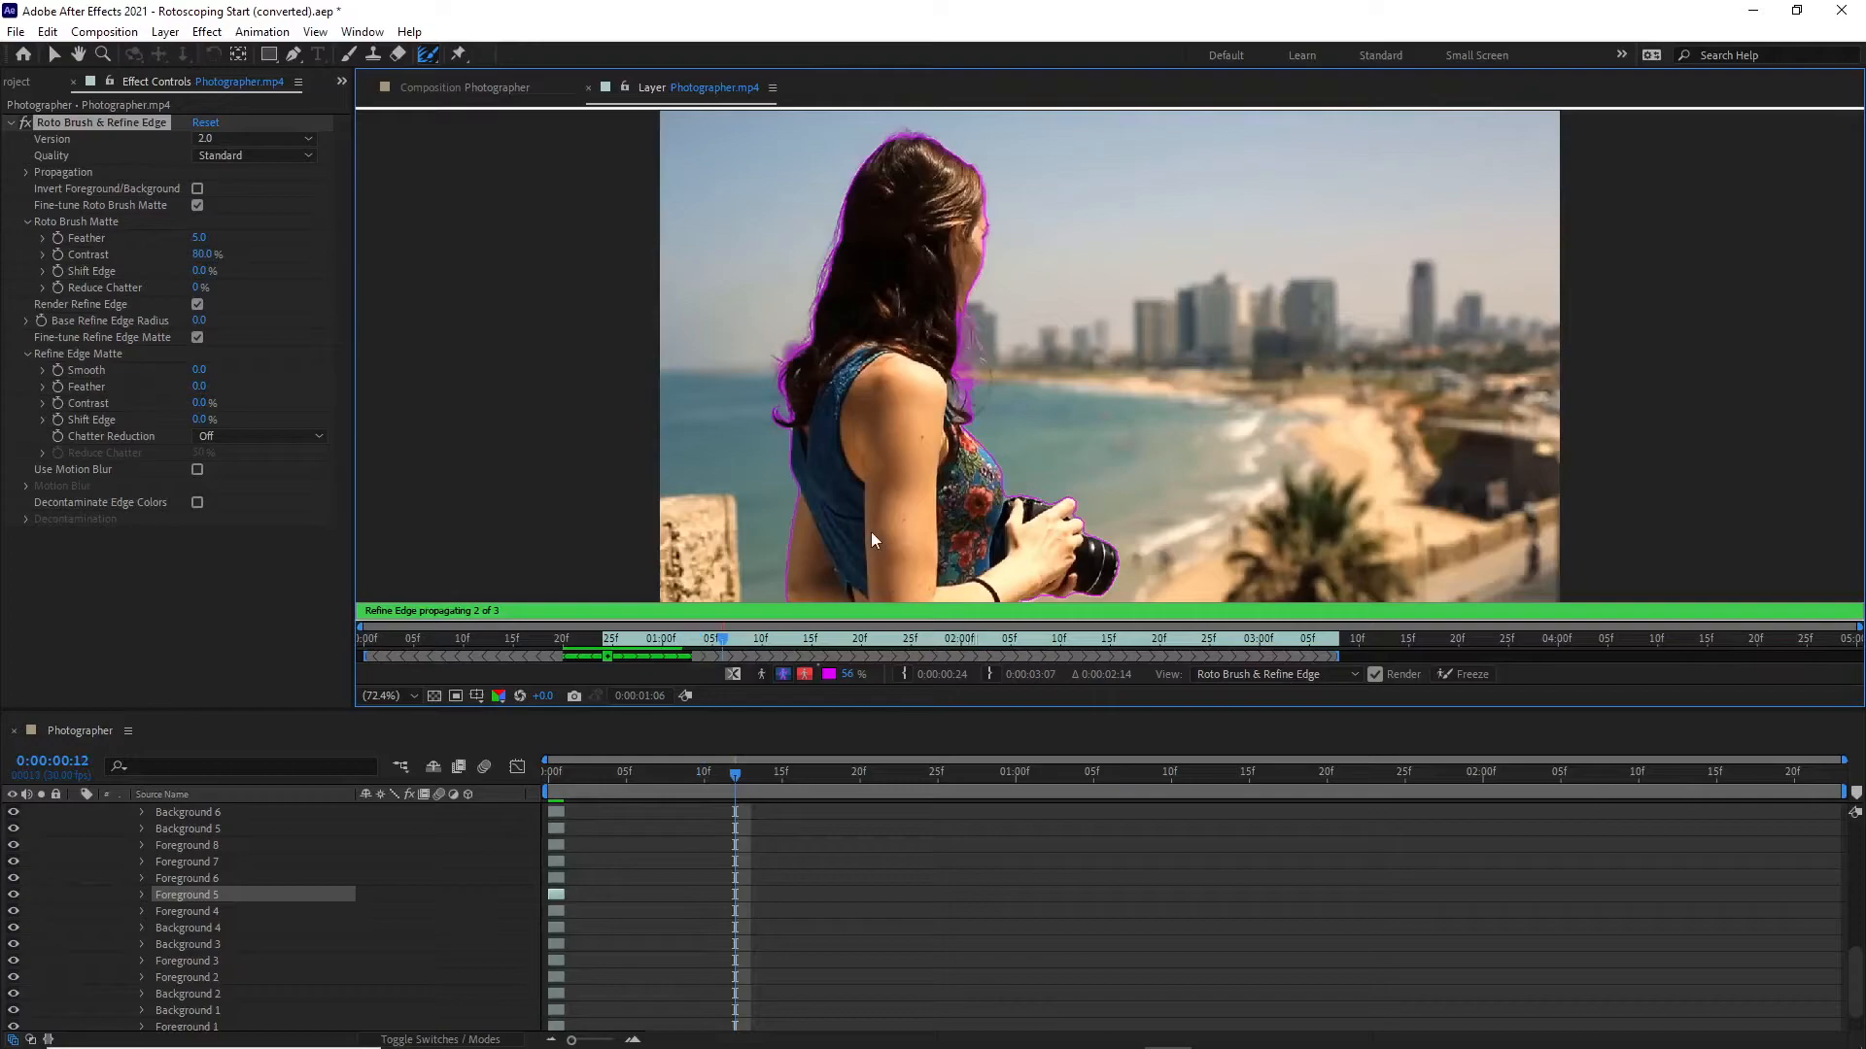
{"action": "left_click", "coordinate": [744, 651]}
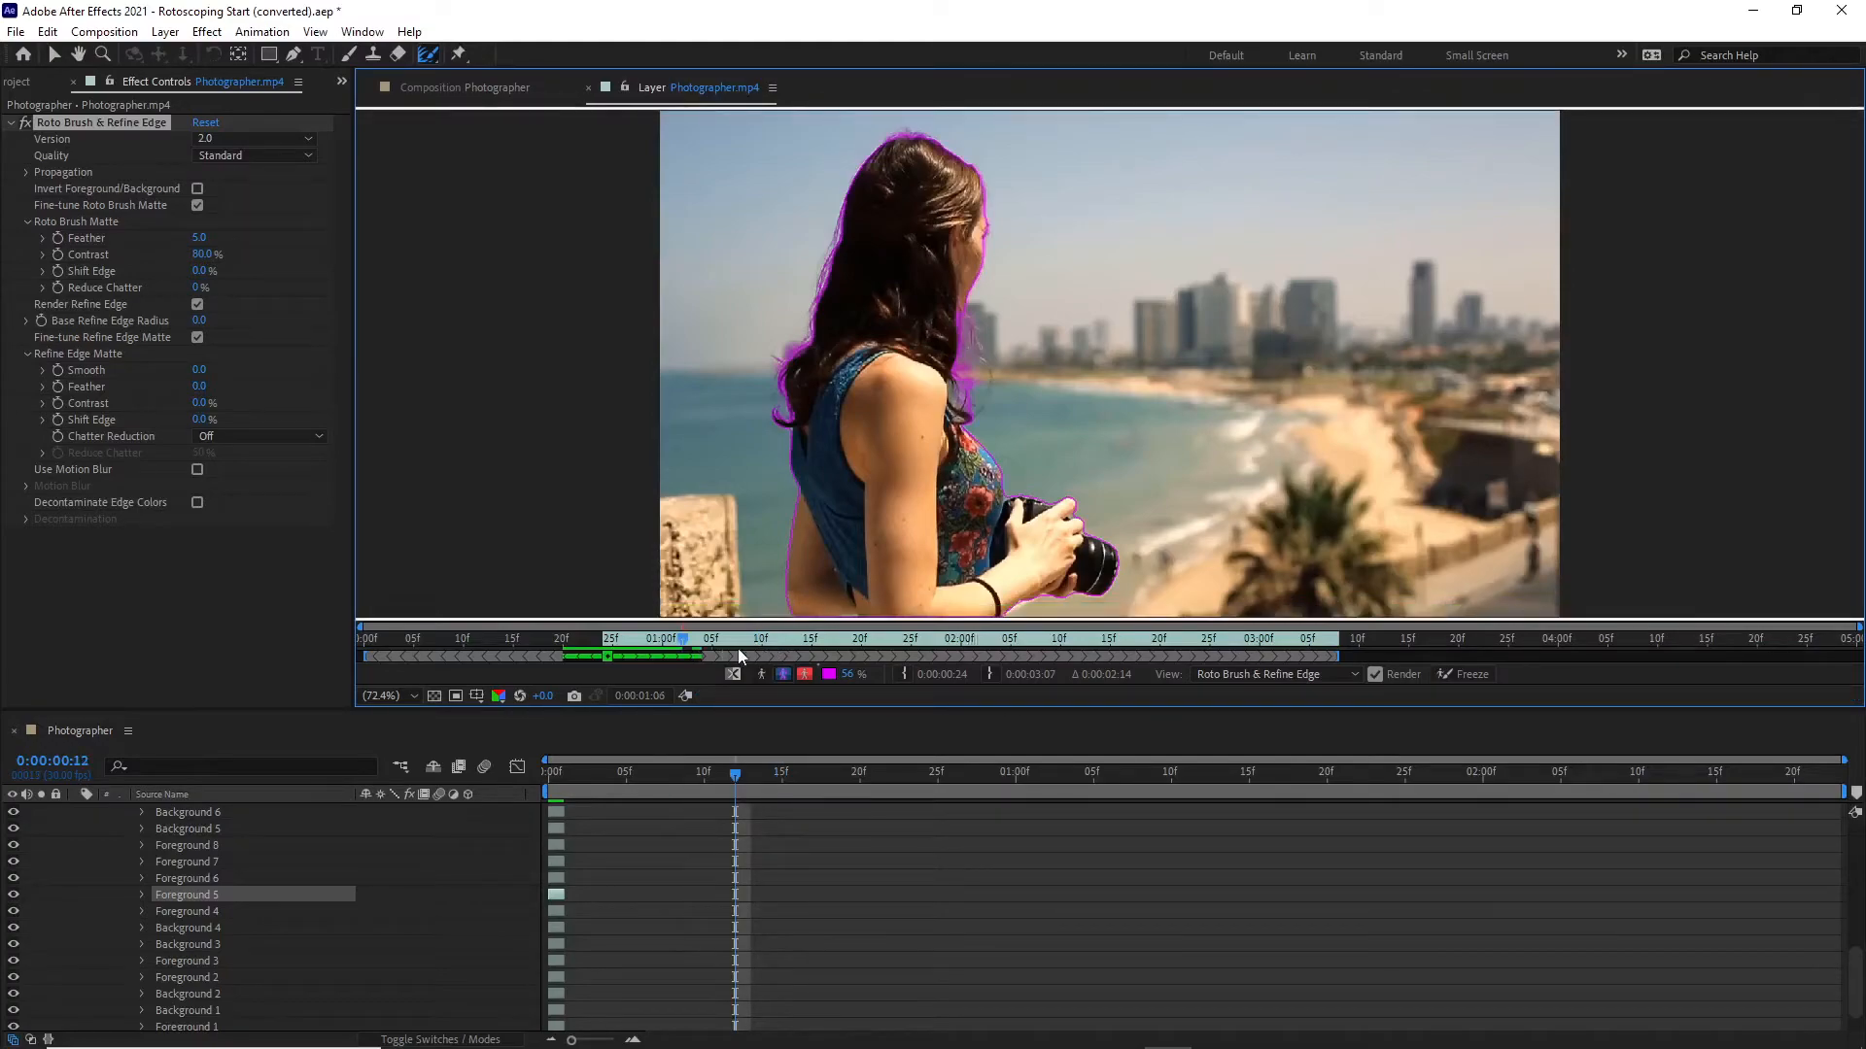
{"action": "left_click", "coordinate": [743, 643]}
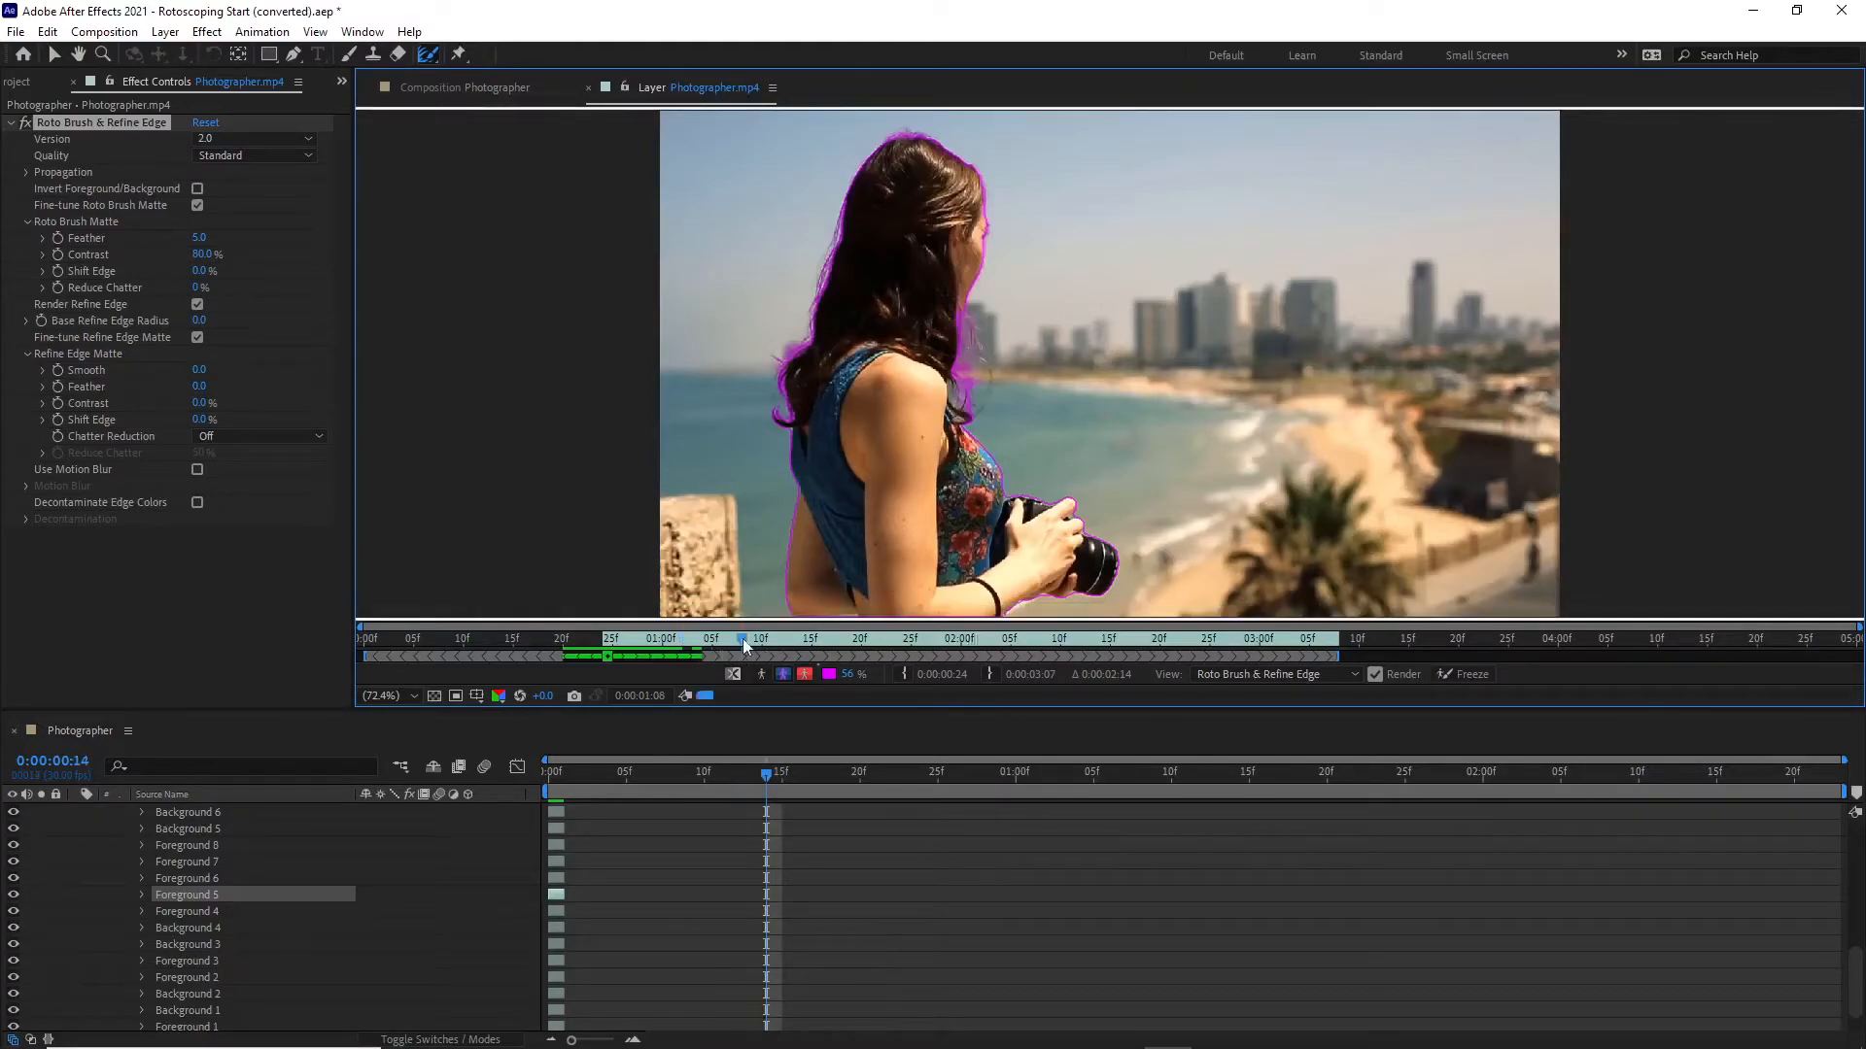
Inspect the woman's cutout in the composition, going frame by frame from the first frame to about 0:00:00:11.
{"action": "left_click", "coordinate": [458, 88]}
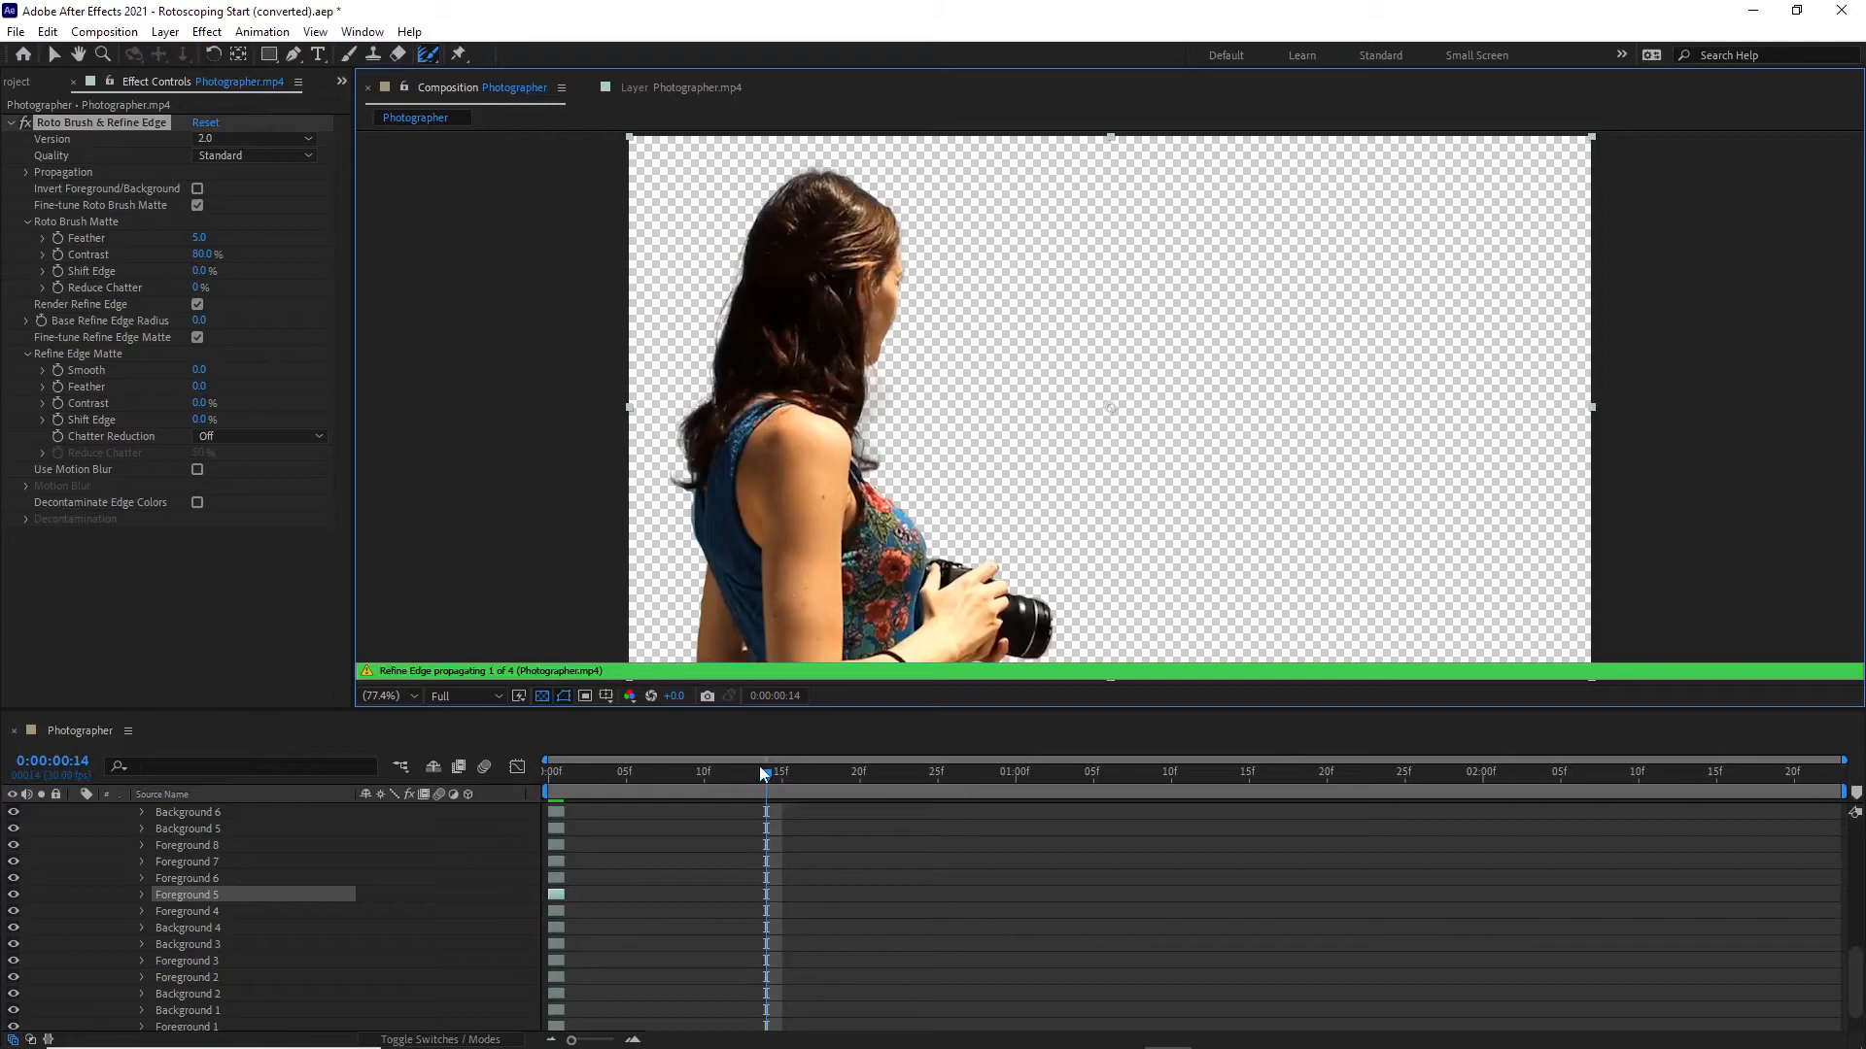
{"action": "left_click_drag", "start_coordinate": [760, 766], "coordinate": [596, 814]}
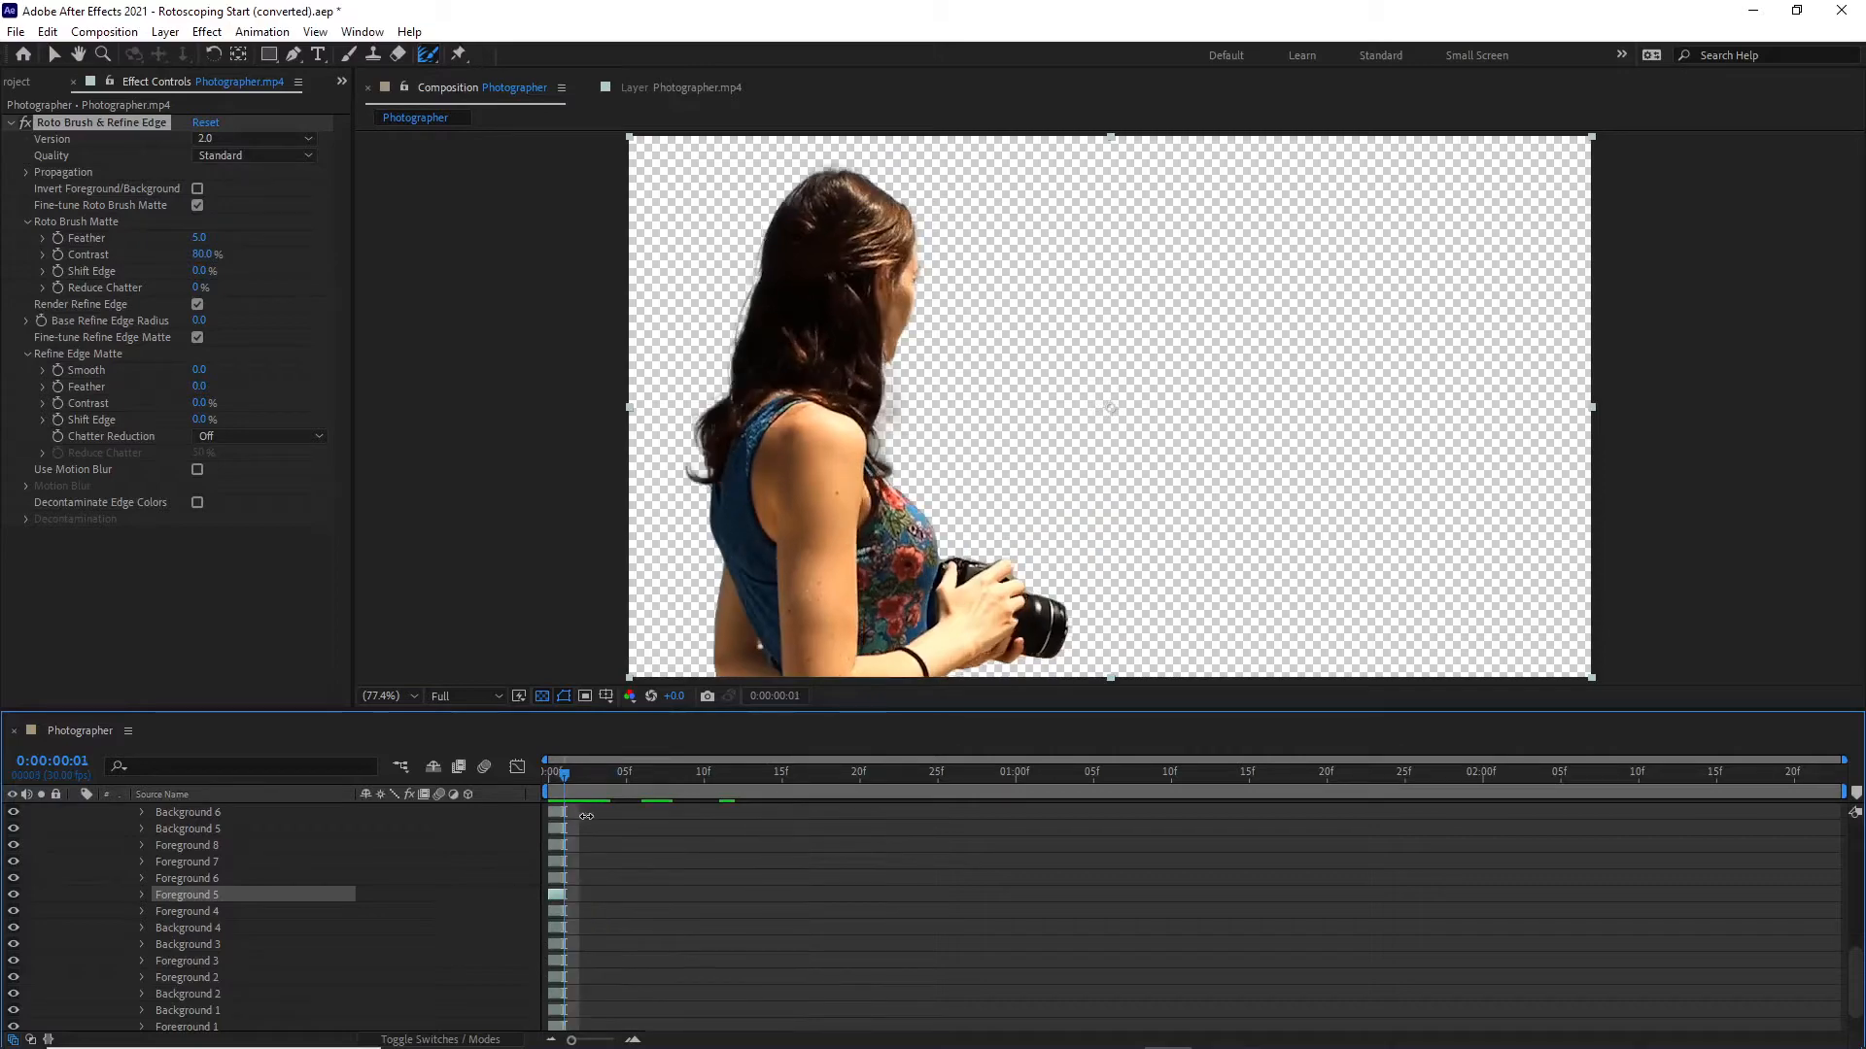
{"action": "key", "text": "Page_Up"}
{"action": "key", "text": "Page_Down"}
{"action": "key", "text": "Page_Down"}
{"action": "key", "text": "Page_Down"}
{"action": "key", "text": "Page_Down"}
{"action": "key", "text": "Page_Down"}
{"action": "key", "text": "Page_Down"}
{"action": "key", "text": "Page_Down"}
{"action": "key", "text": "Page_Down"}
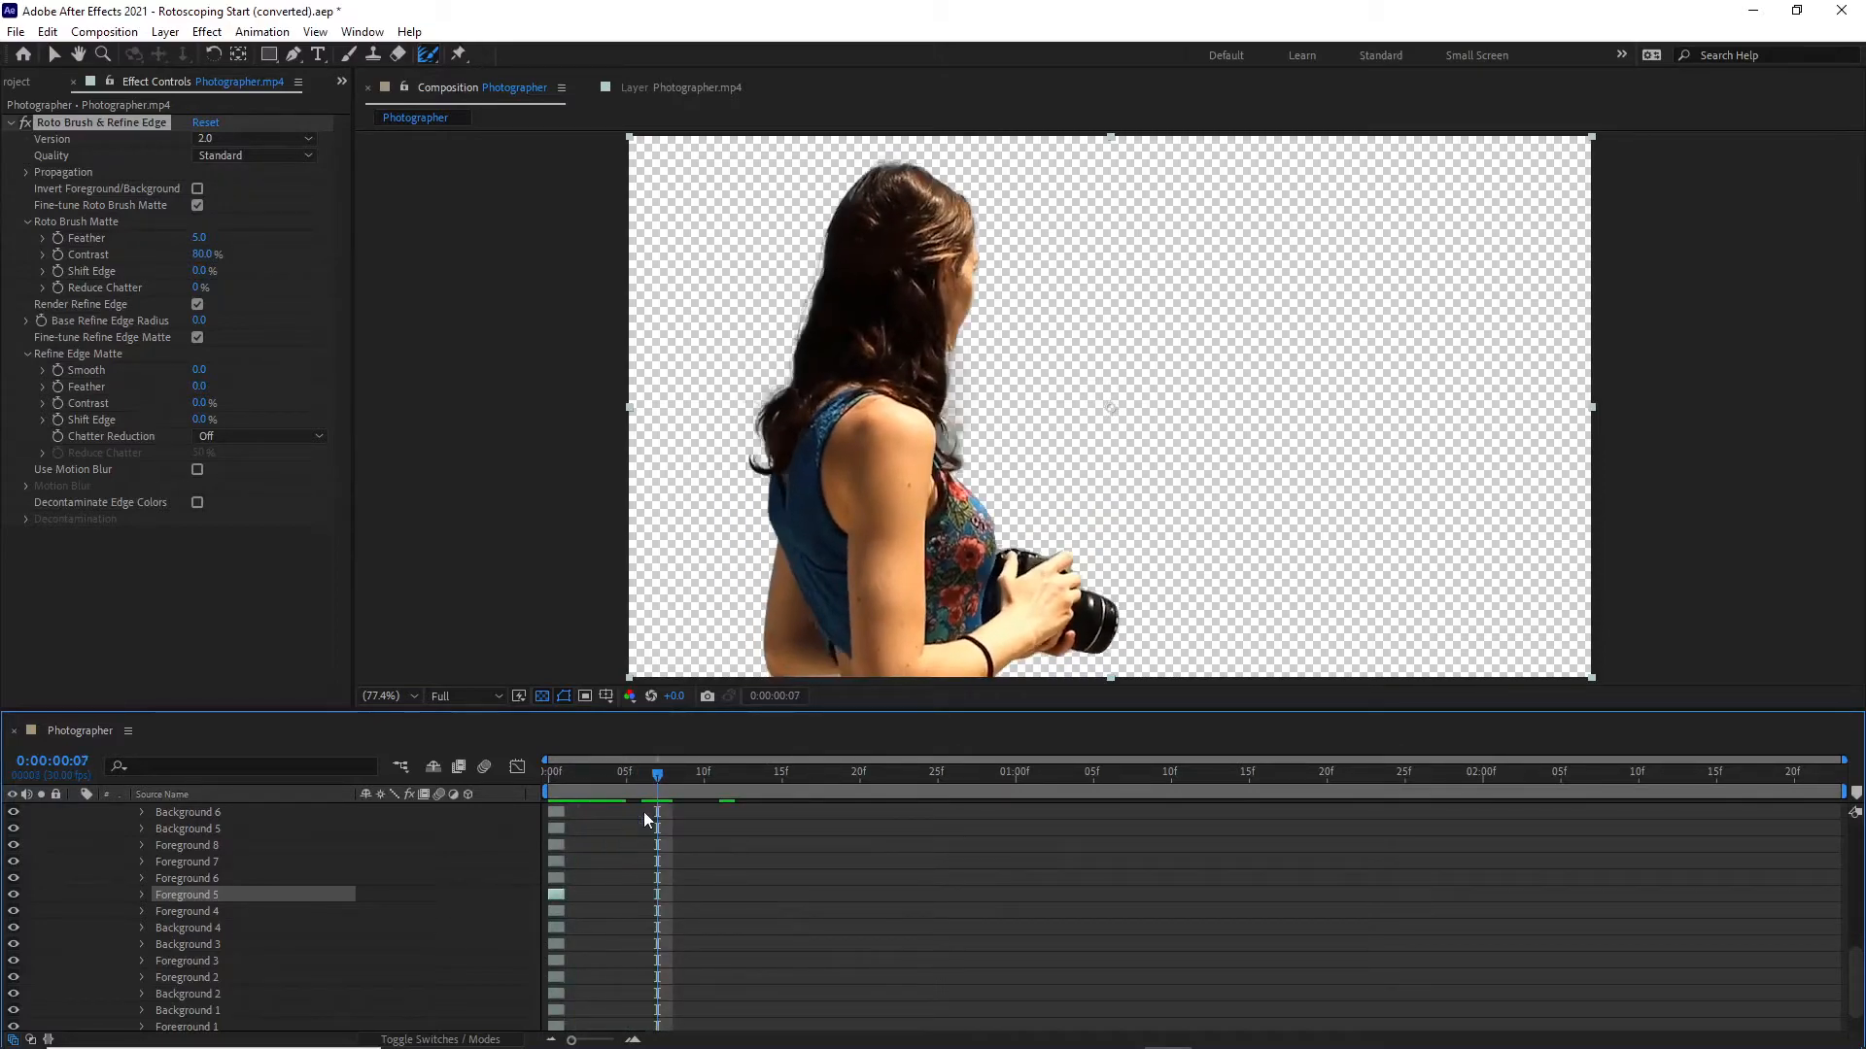
{"action": "key", "text": "Page_Down"}
{"action": "key", "text": "Page_Down"}
{"action": "key", "text": "Page_Down"}
{"action": "key", "text": "Page_Down"}
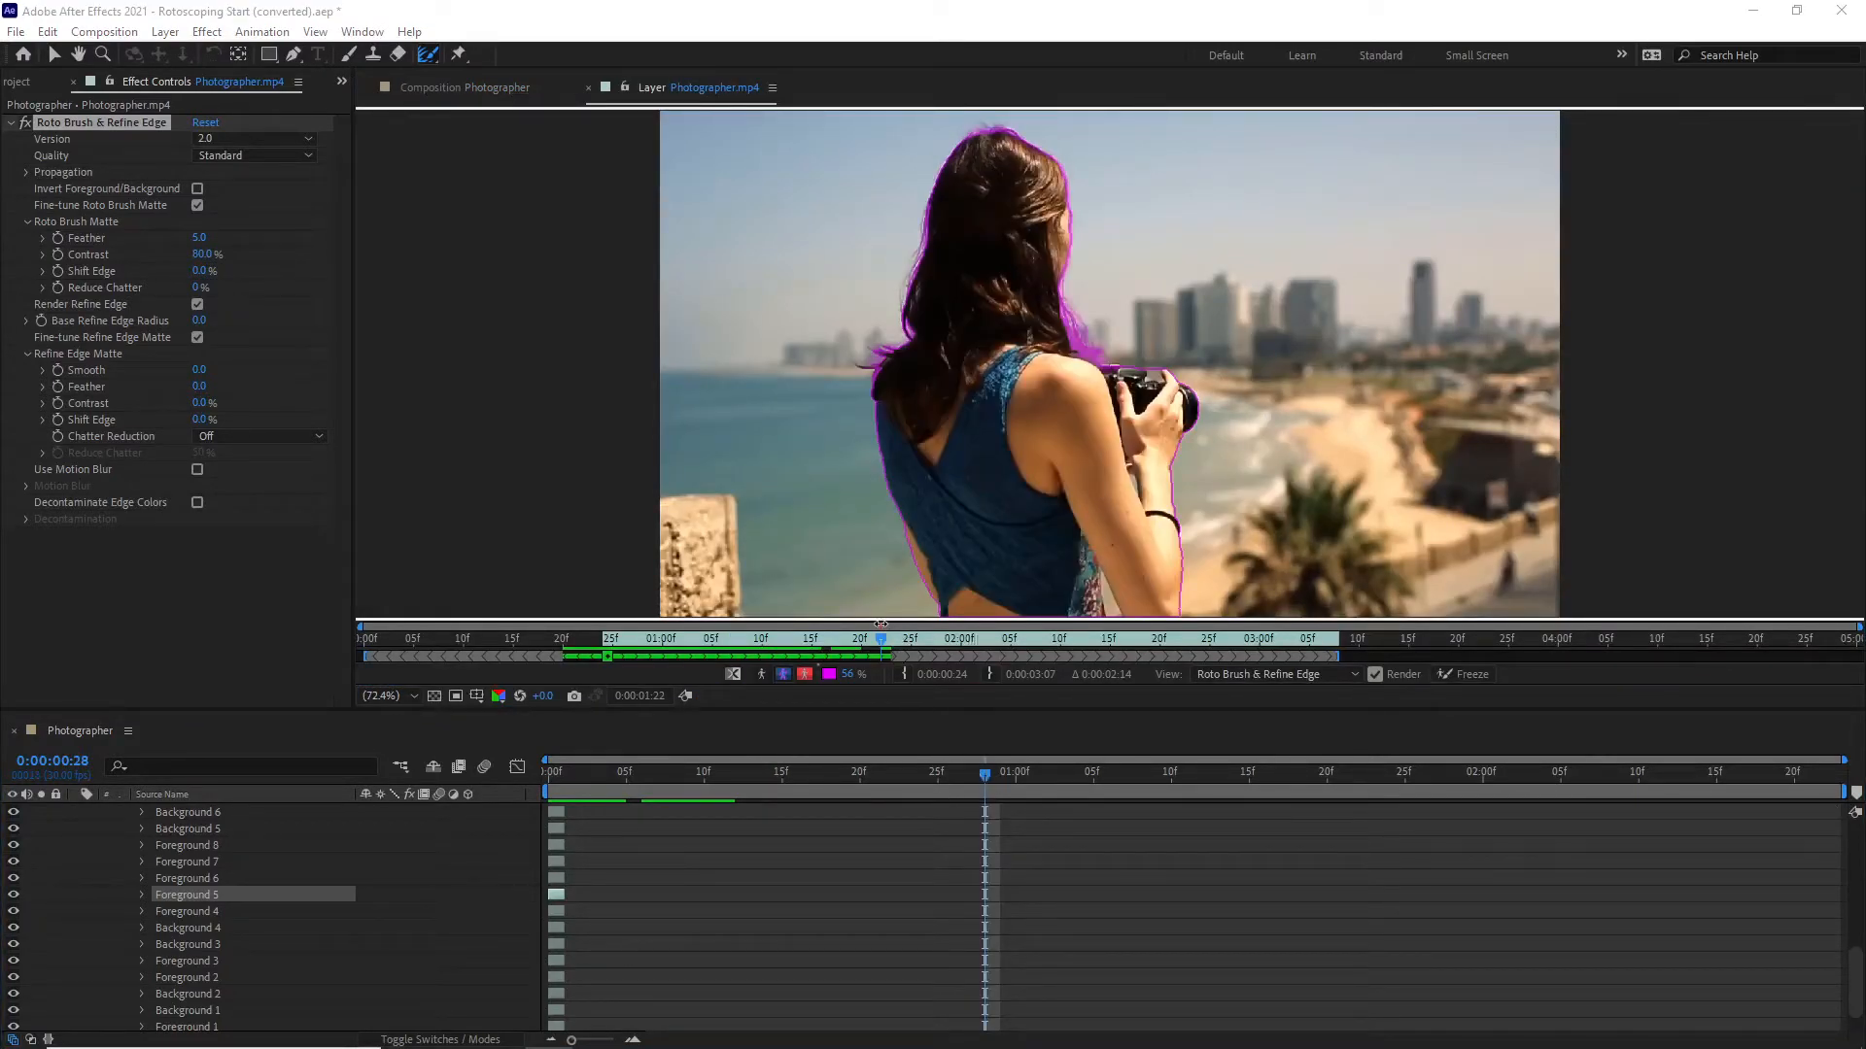
Check the layer's matte around source frame 0:00:01:22 and inspect the cutout in the composition at 0:00:00:29 and 0:00:00:28.
{"action": "left_click_drag", "start_coordinate": [883, 641], "coordinate": [867, 644]}
{"action": "left_click_drag", "start_coordinate": [865, 646], "coordinate": [898, 643]}
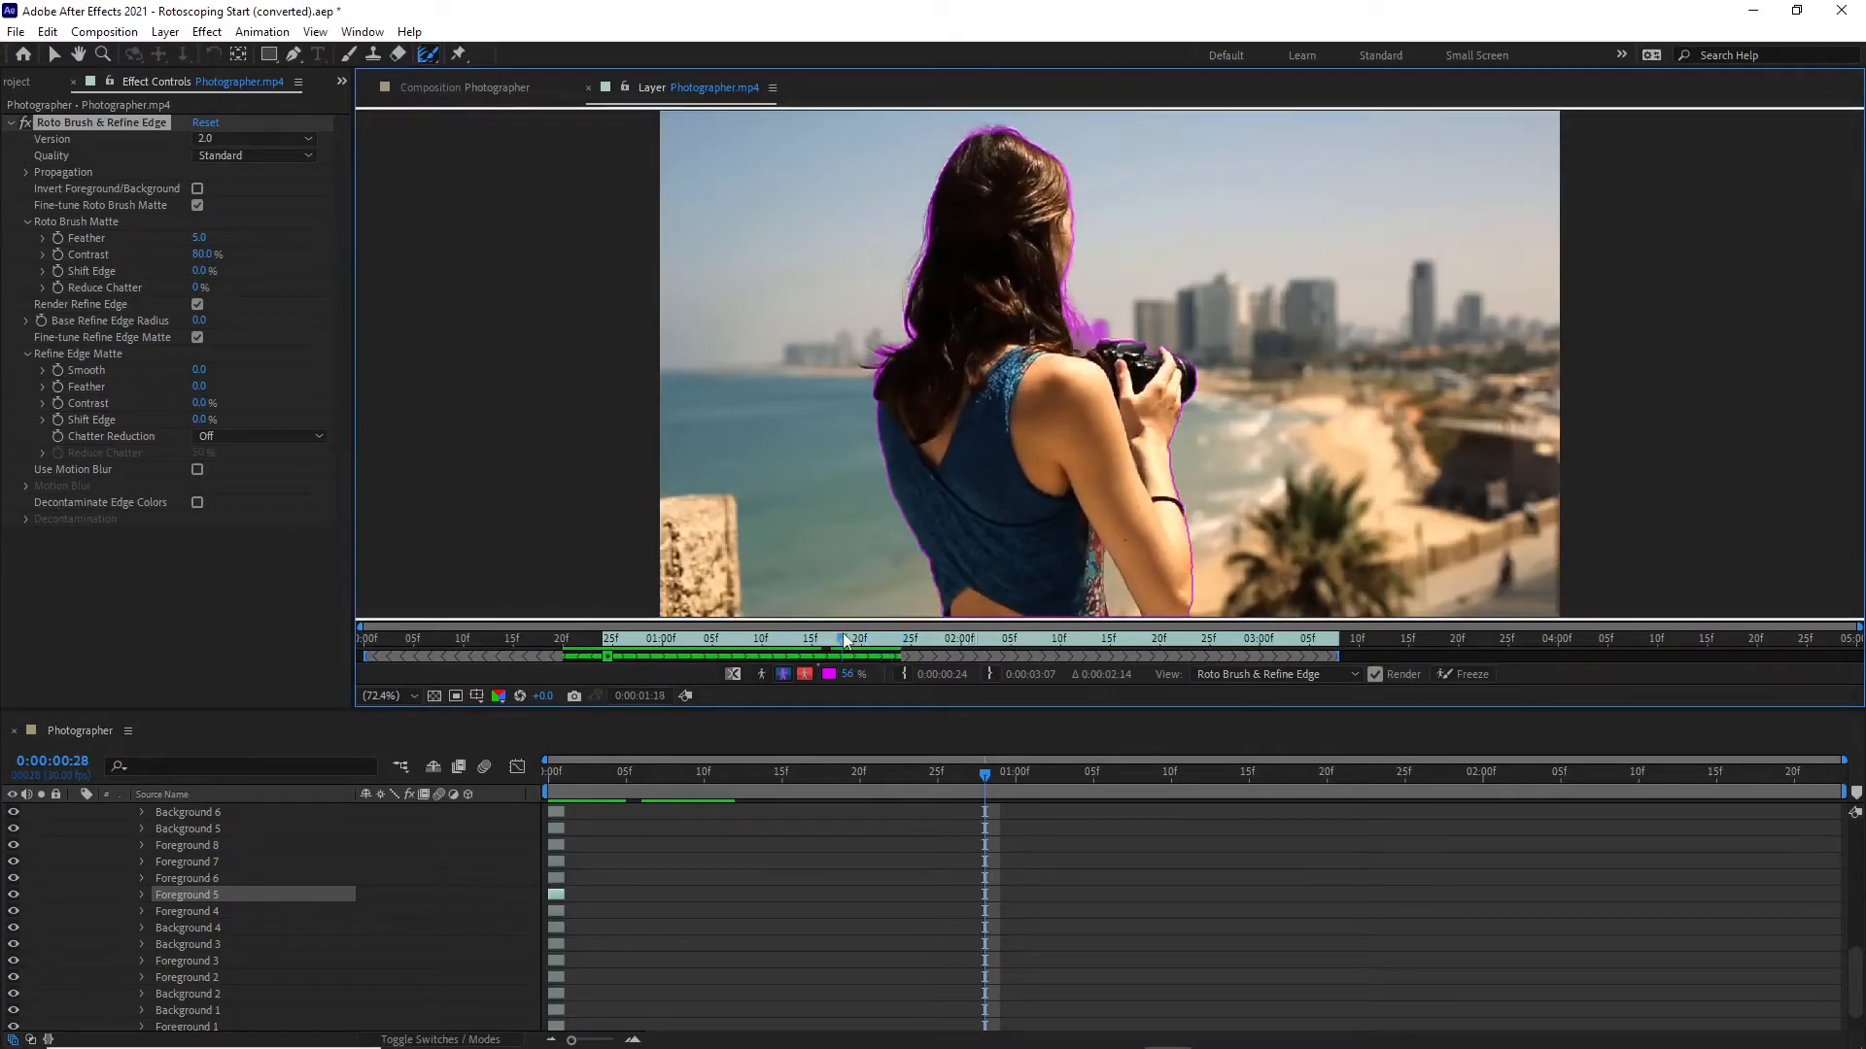
{"action": "left_click", "coordinate": [488, 88]}
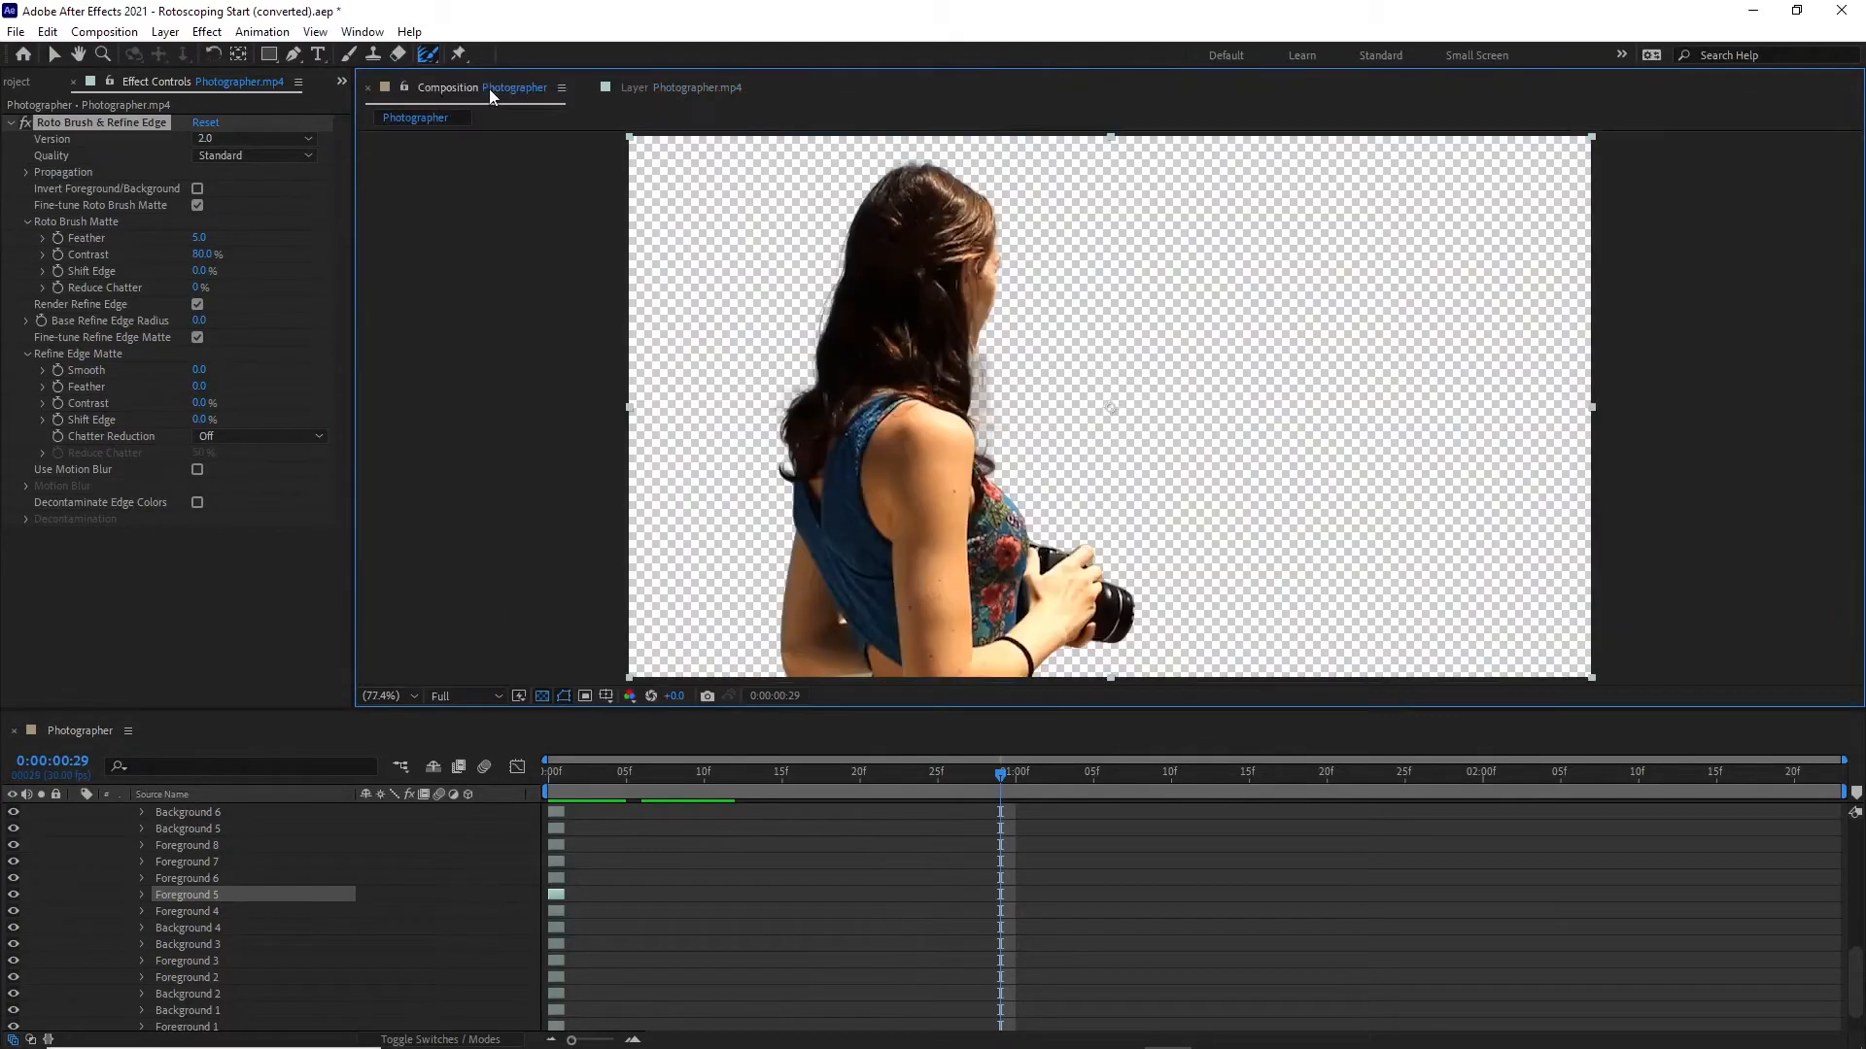
{"action": "mouse_move", "coordinate": [1000, 770]}
{"action": "left_mouse_down"}
{"action": "mouse_move", "coordinate": [721, 771]}
{"action": "mouse_move", "coordinate": [999, 795]}
{"action": "left_mouse_up"}
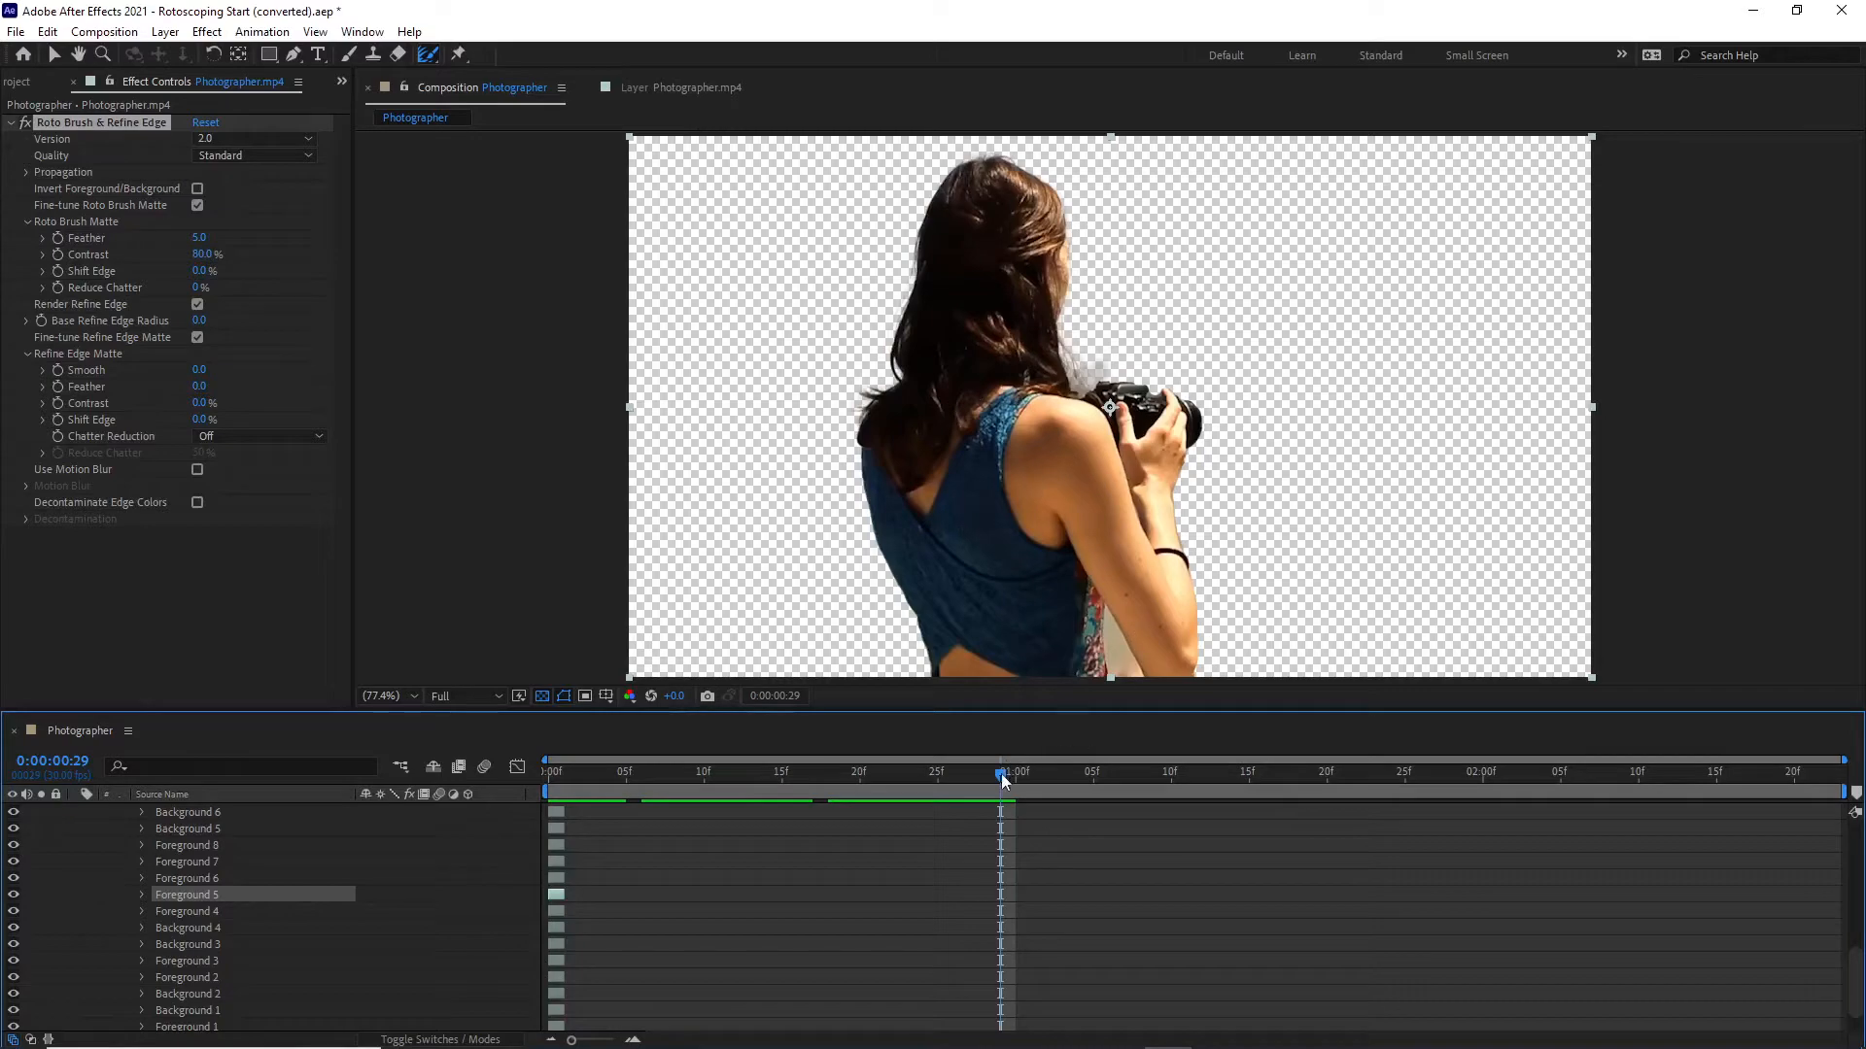
{"action": "left_click_drag", "start_coordinate": [999, 773], "coordinate": [984, 774]}
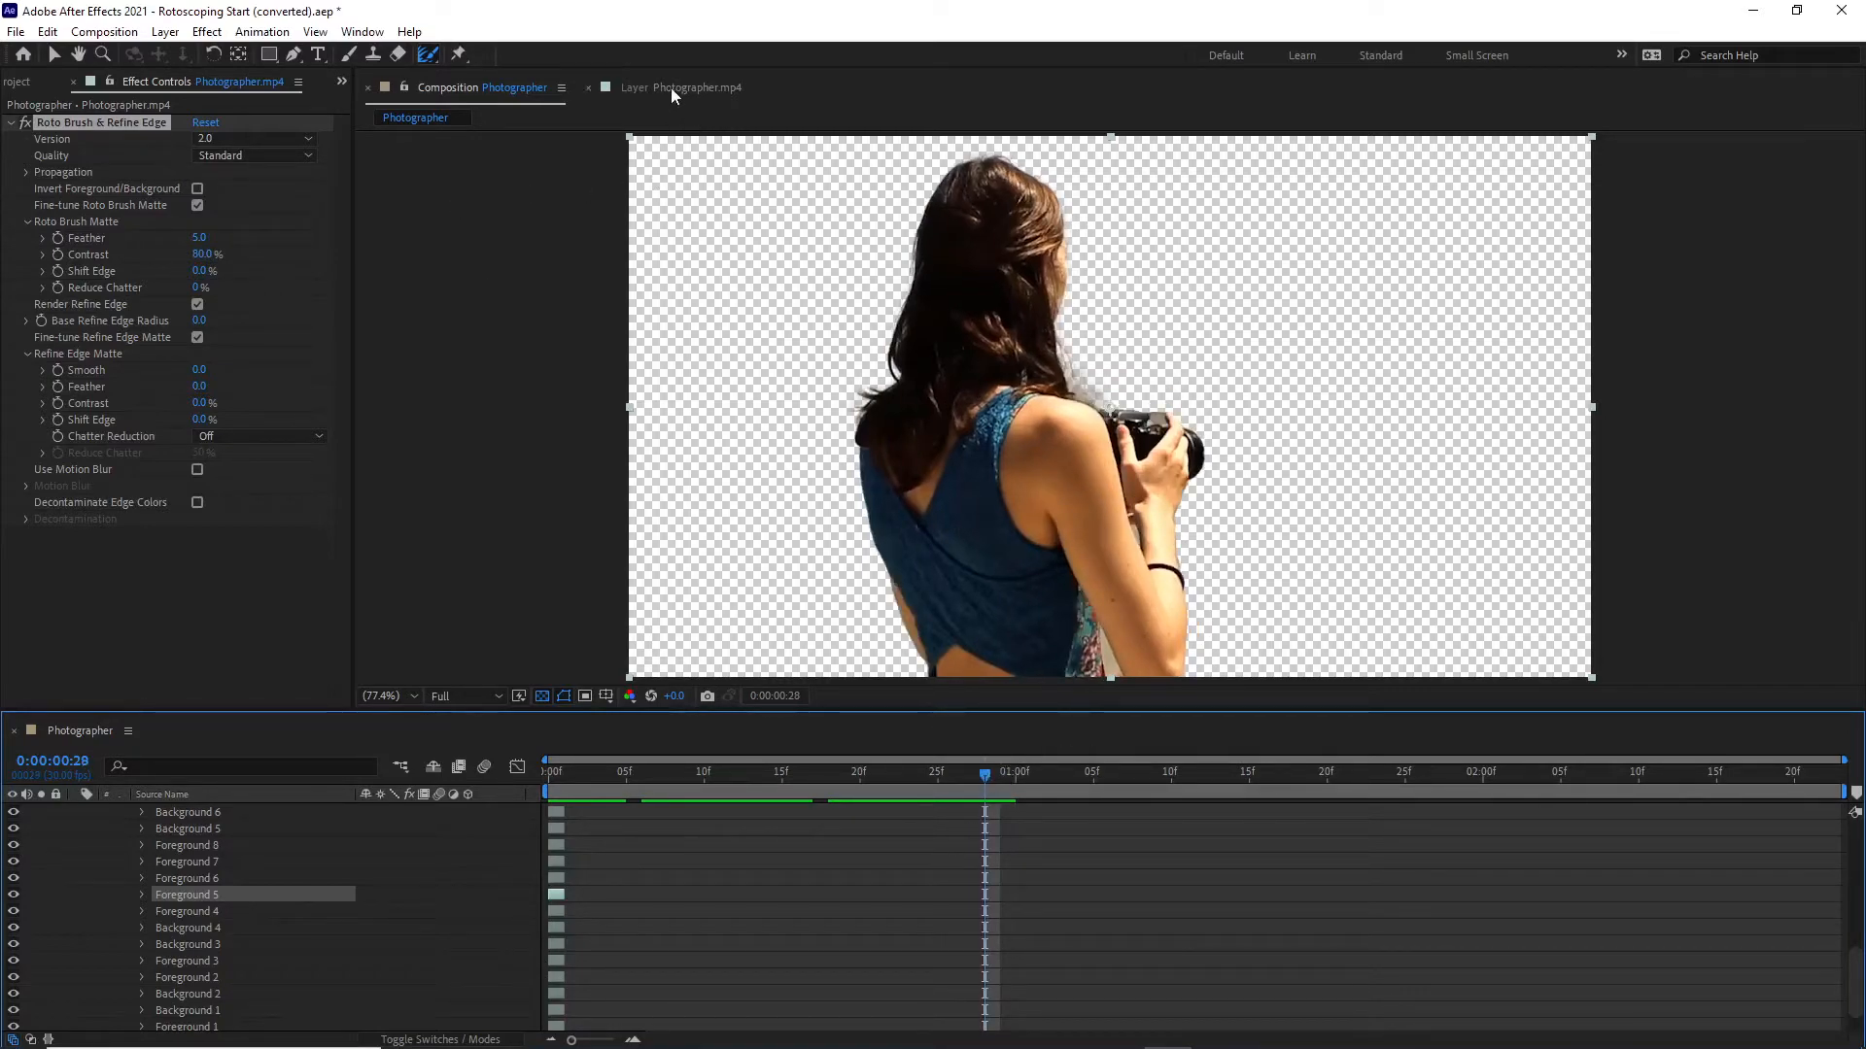
Compare the layer's matte boundary on frames 0:00:00:26 to 0:00:00:29 and go to frame 0:00:00:27.
{"action": "left_click", "coordinate": [671, 88]}
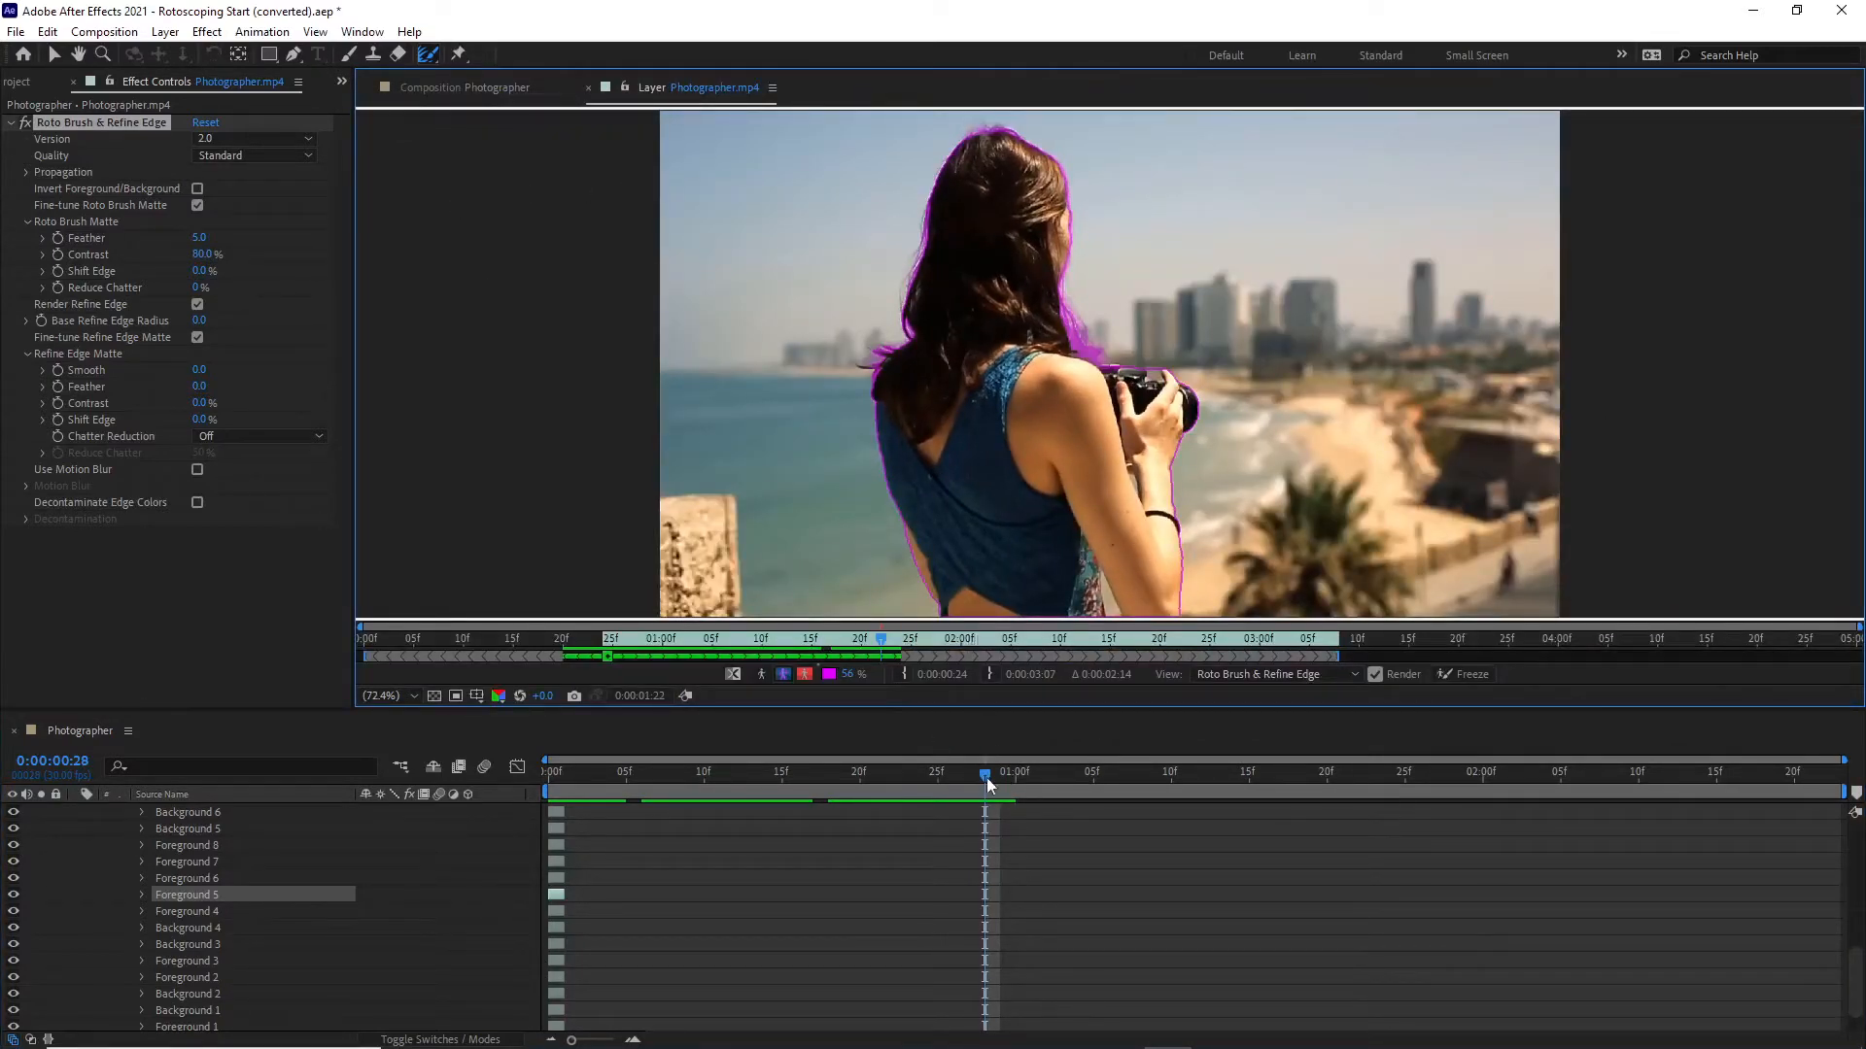
{"action": "key", "text": "Page_Down"}
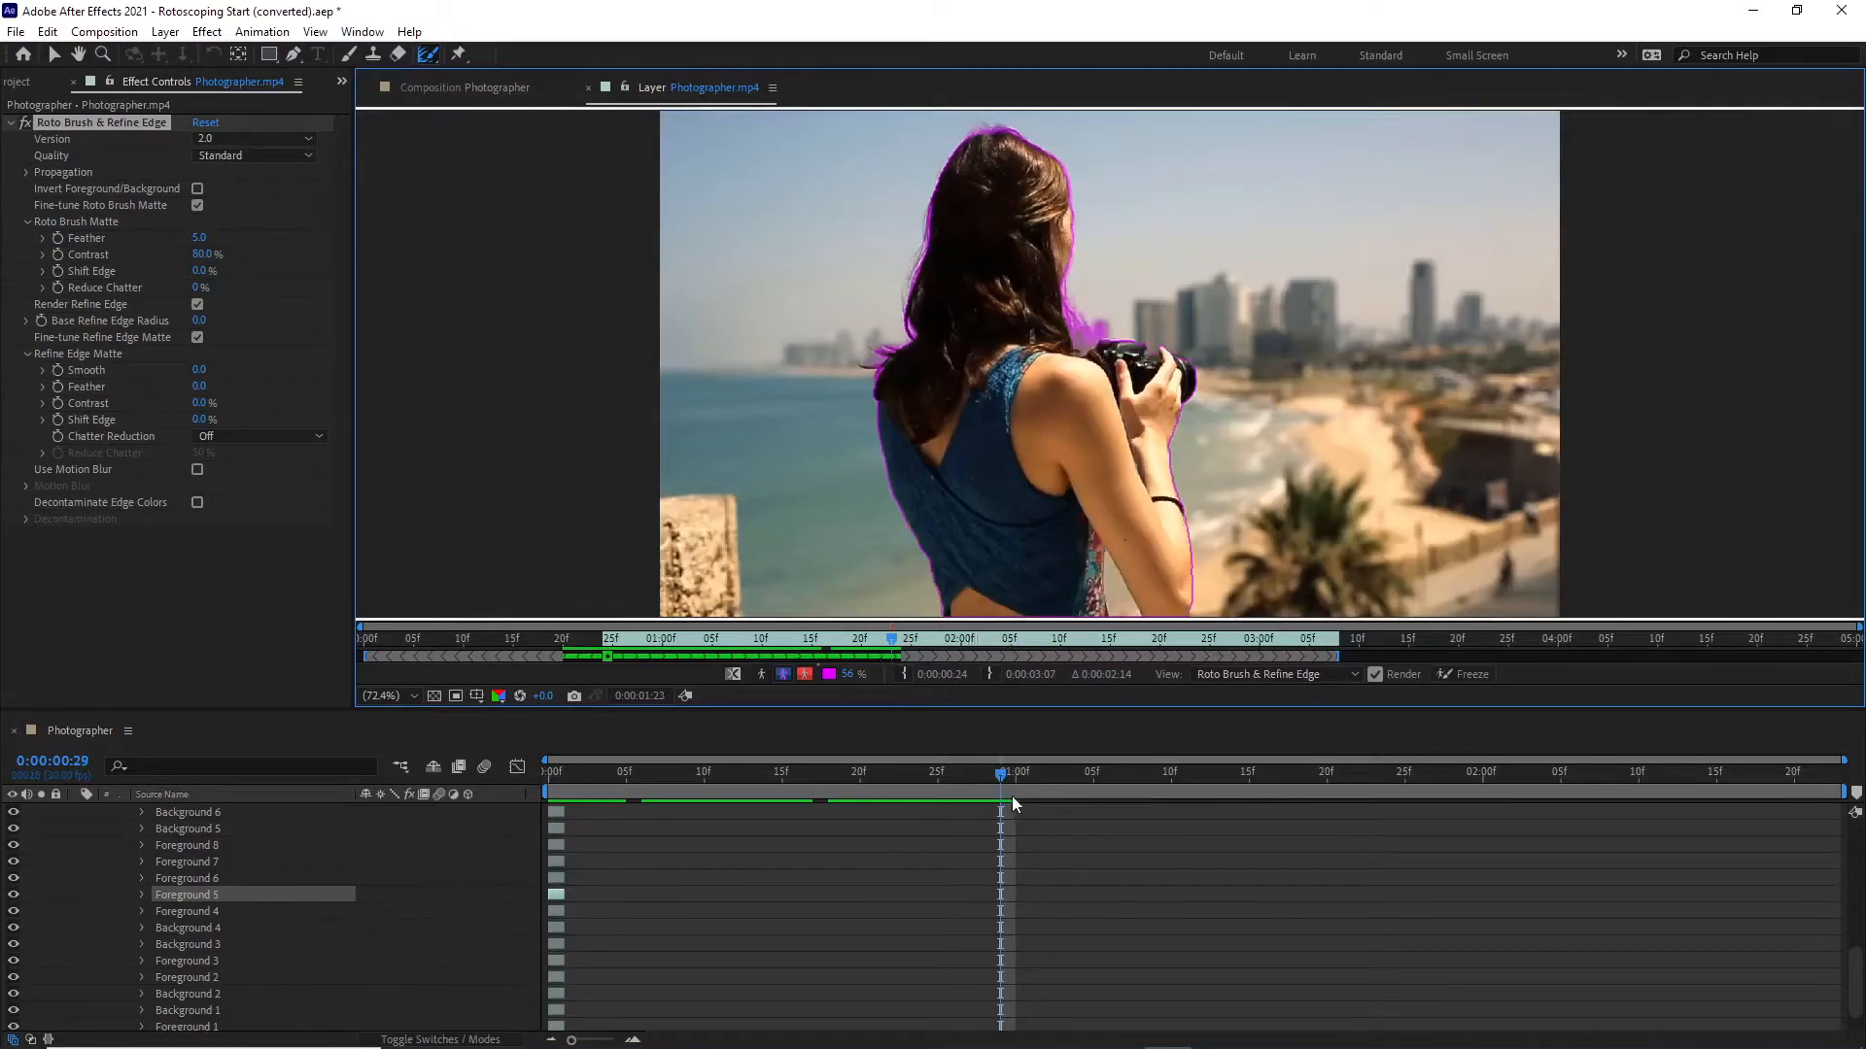
{"action": "key", "text": "Page_Up"}
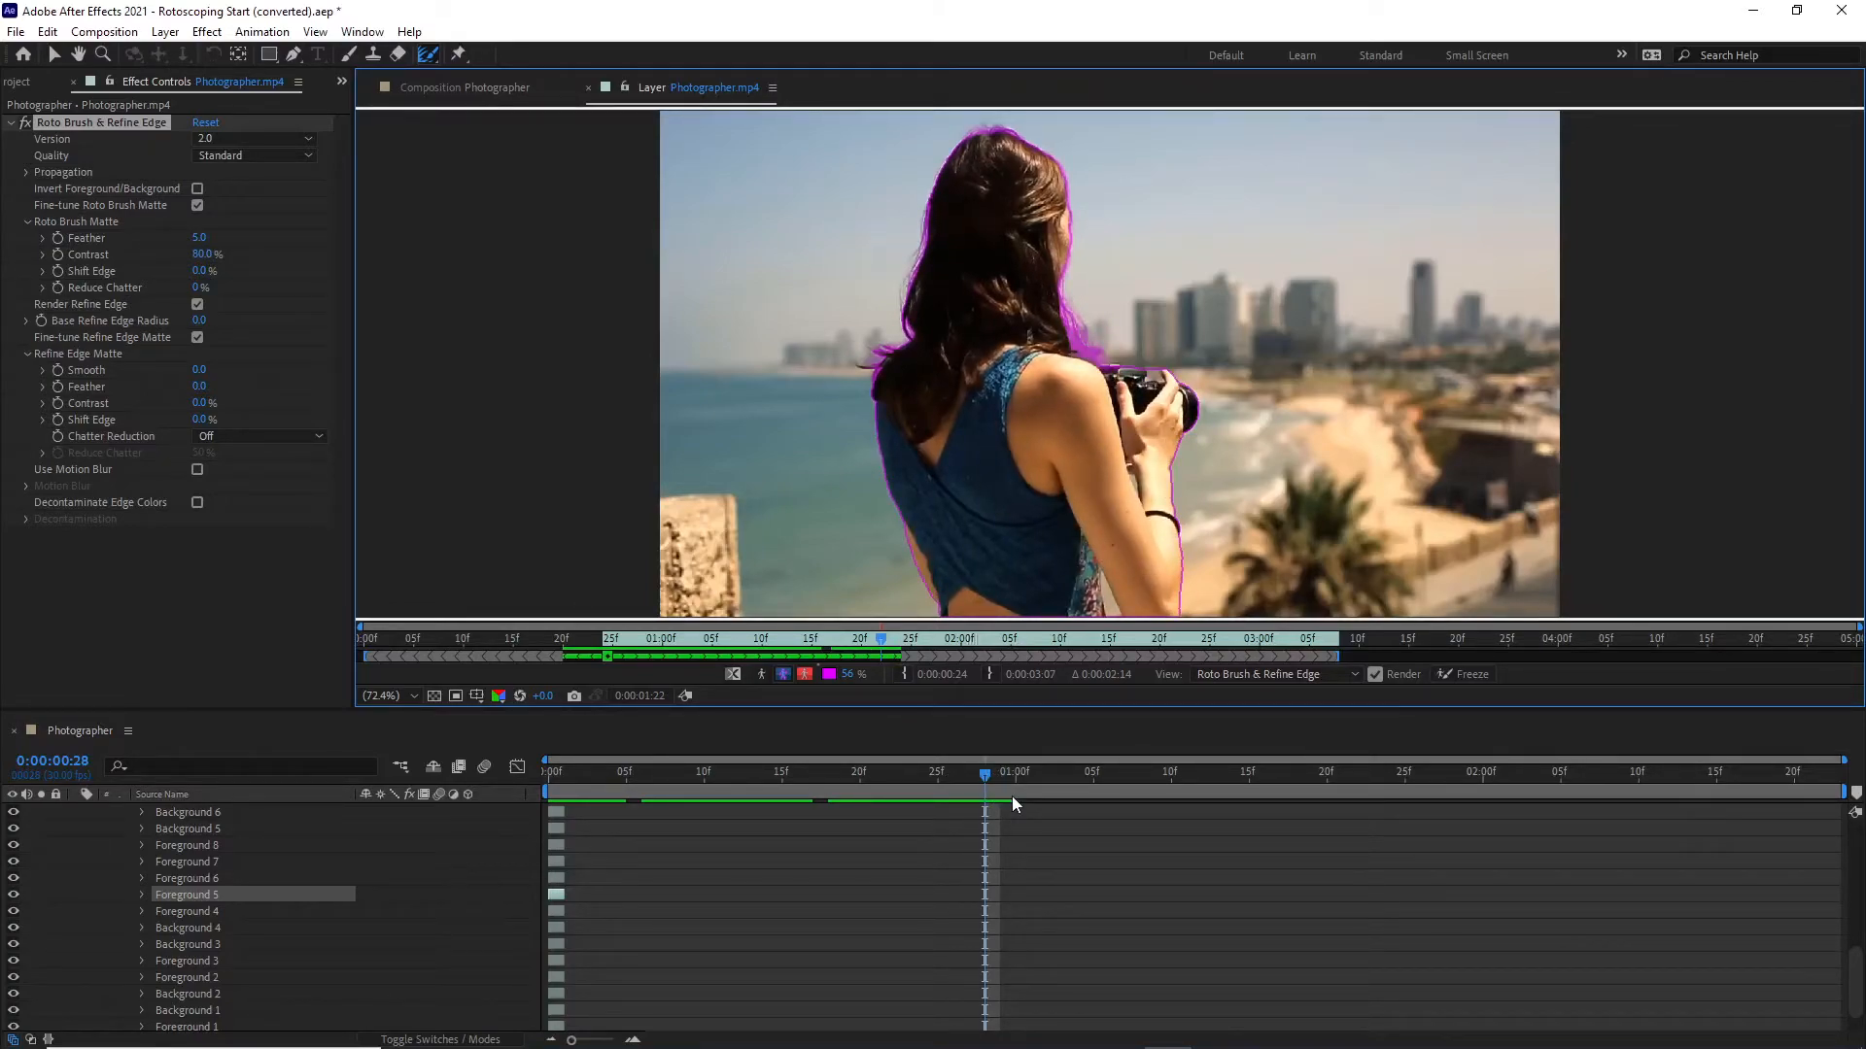
{"action": "key", "text": "Page_Up"}
{"action": "key", "text": "Page_Up"}
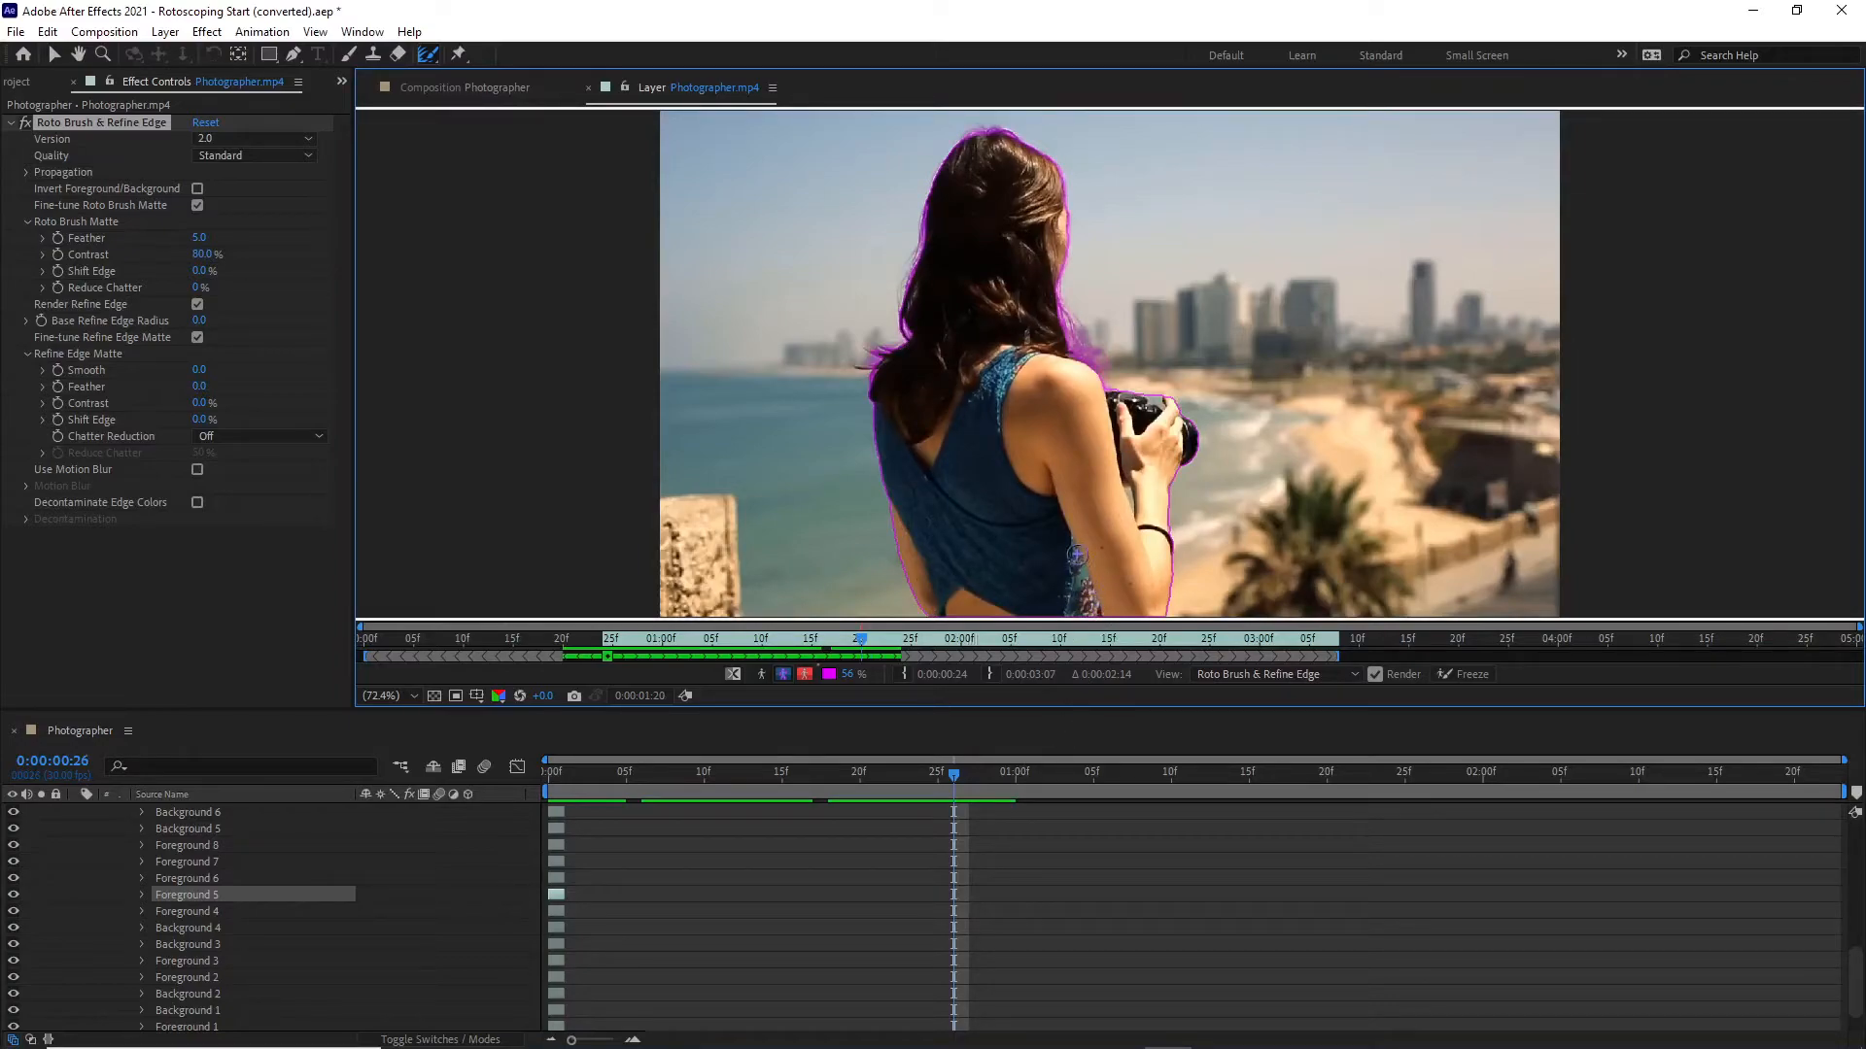
{"action": "key", "text": "Page_Down"}
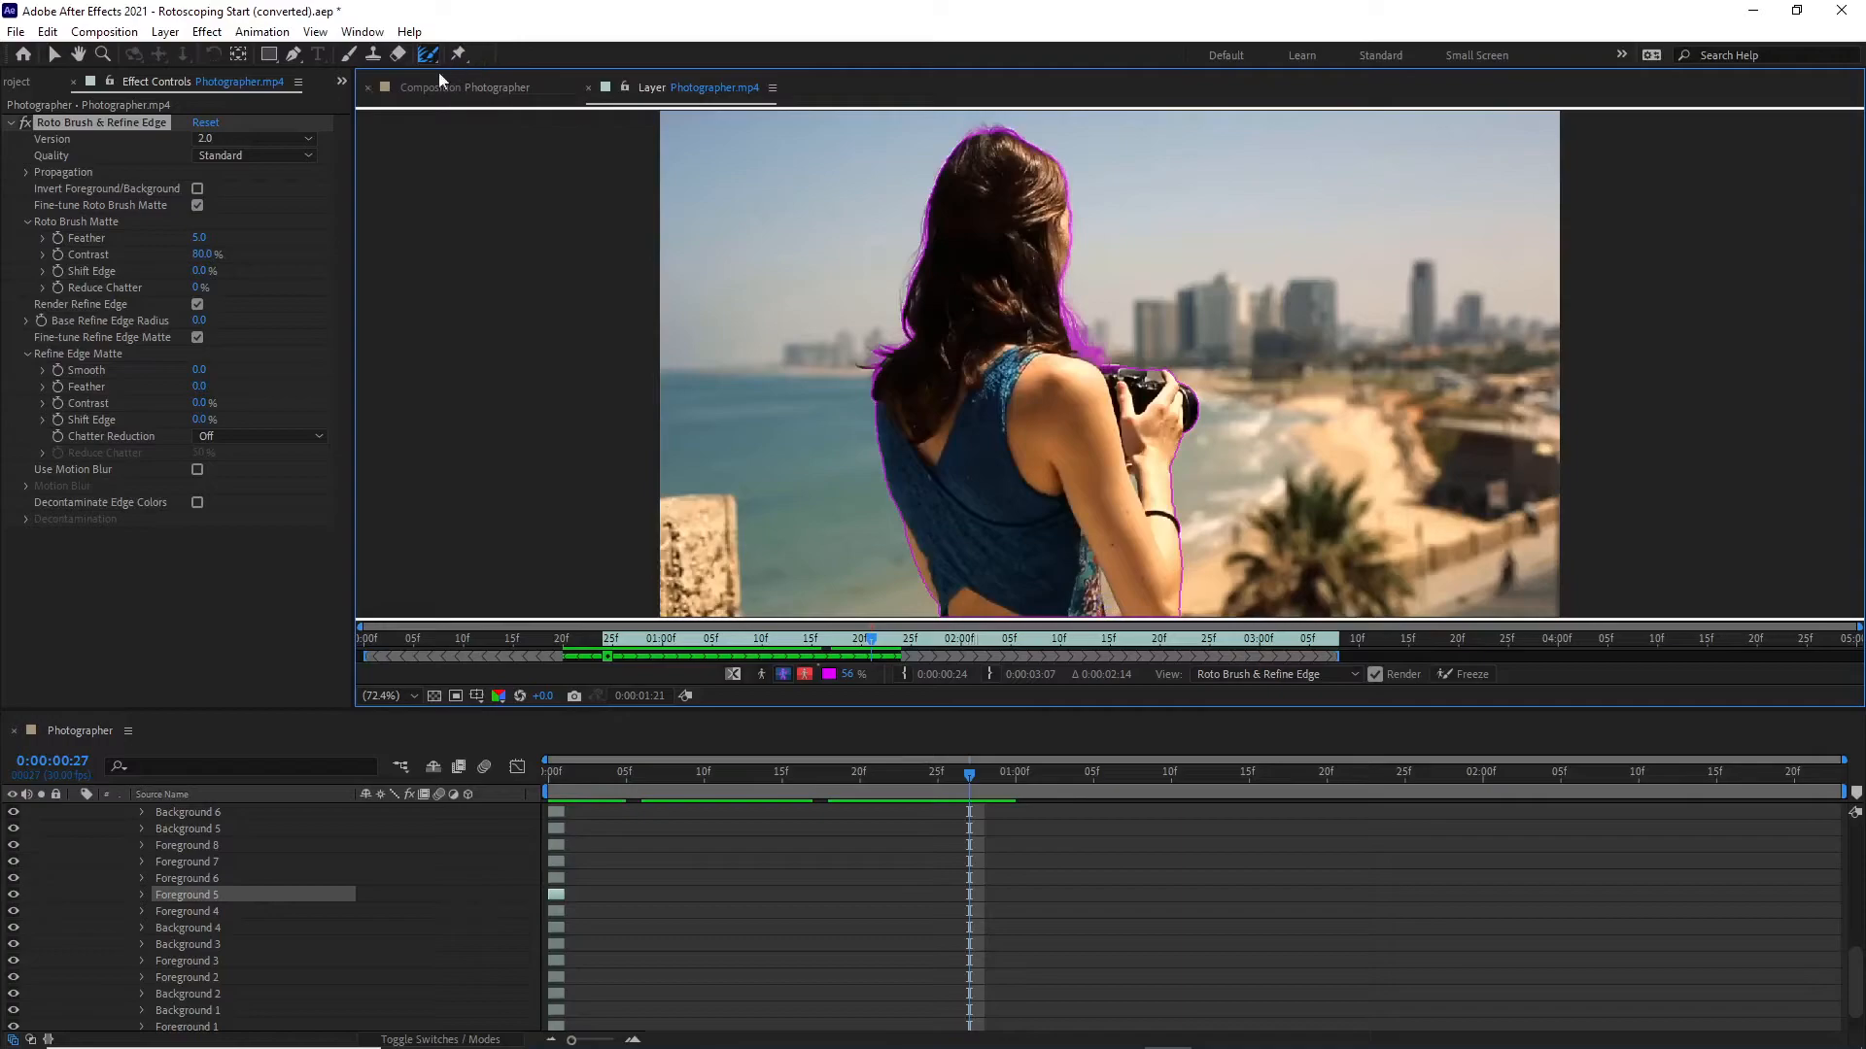
With a resized Roto Brush, subtract the background gap between the floral fabric and the arm and add the fabric's edge to the foreground.
{"action": "left_click_drag", "start_coordinate": [430, 55], "coordinate": [507, 57]}
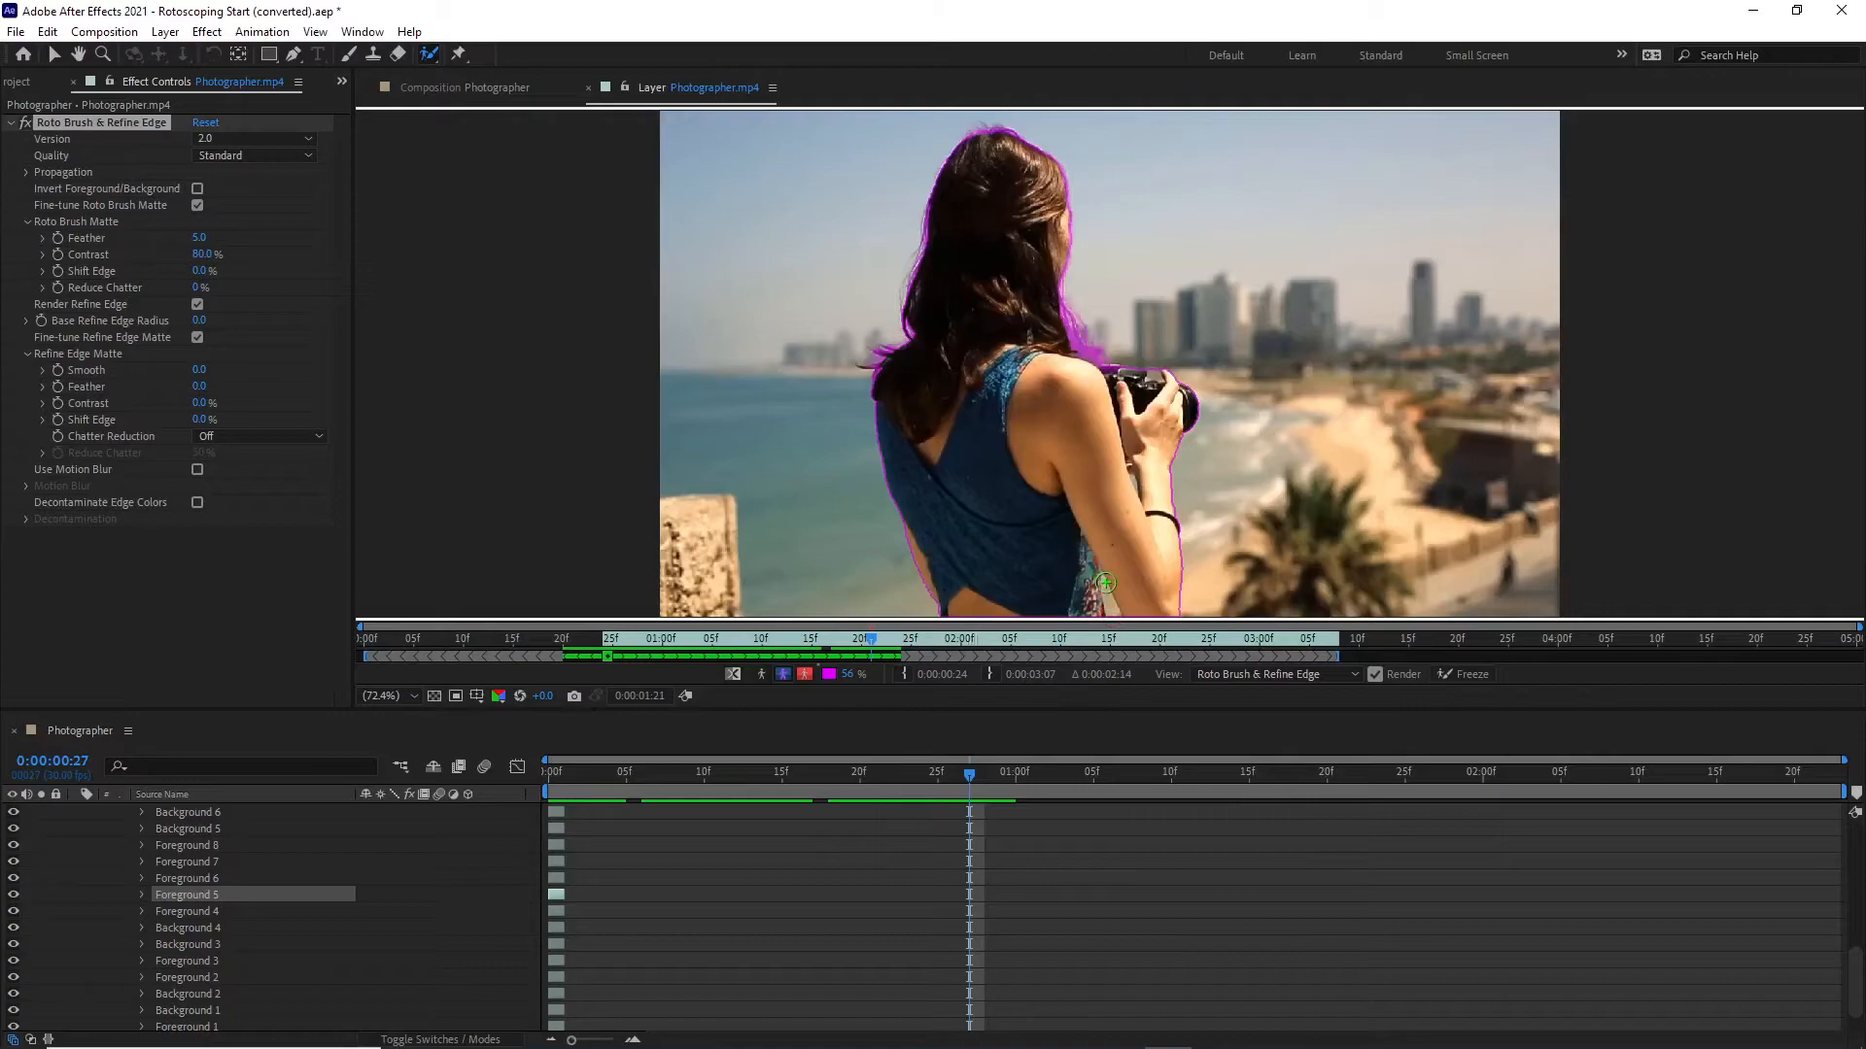
{"action": "key", "text": "period"}
{"action": "key", "text": "period"}
{"action": "scroll", "coordinate": [1012, 386], "scroll_direction": "down", "scroll_amount": 10}
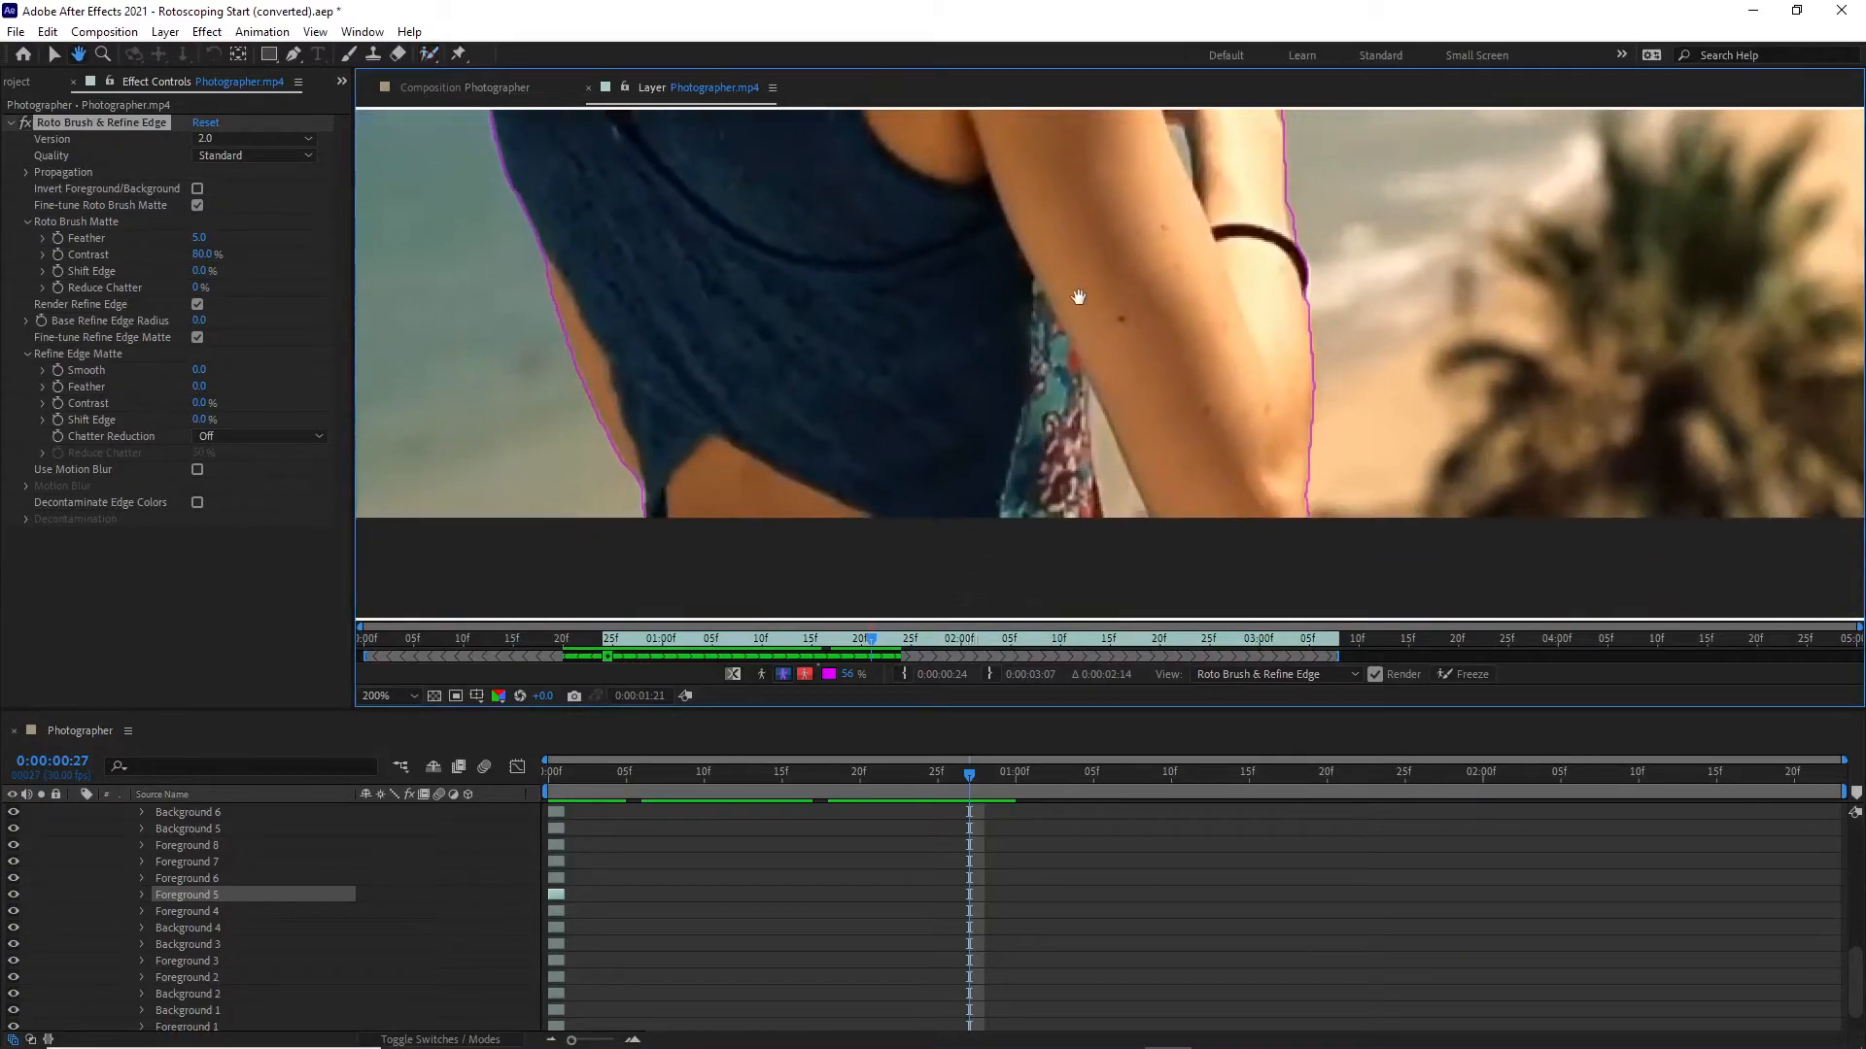
{"action": "left_click_drag", "start_coordinate": [1078, 297], "coordinate": [1078, 296]}
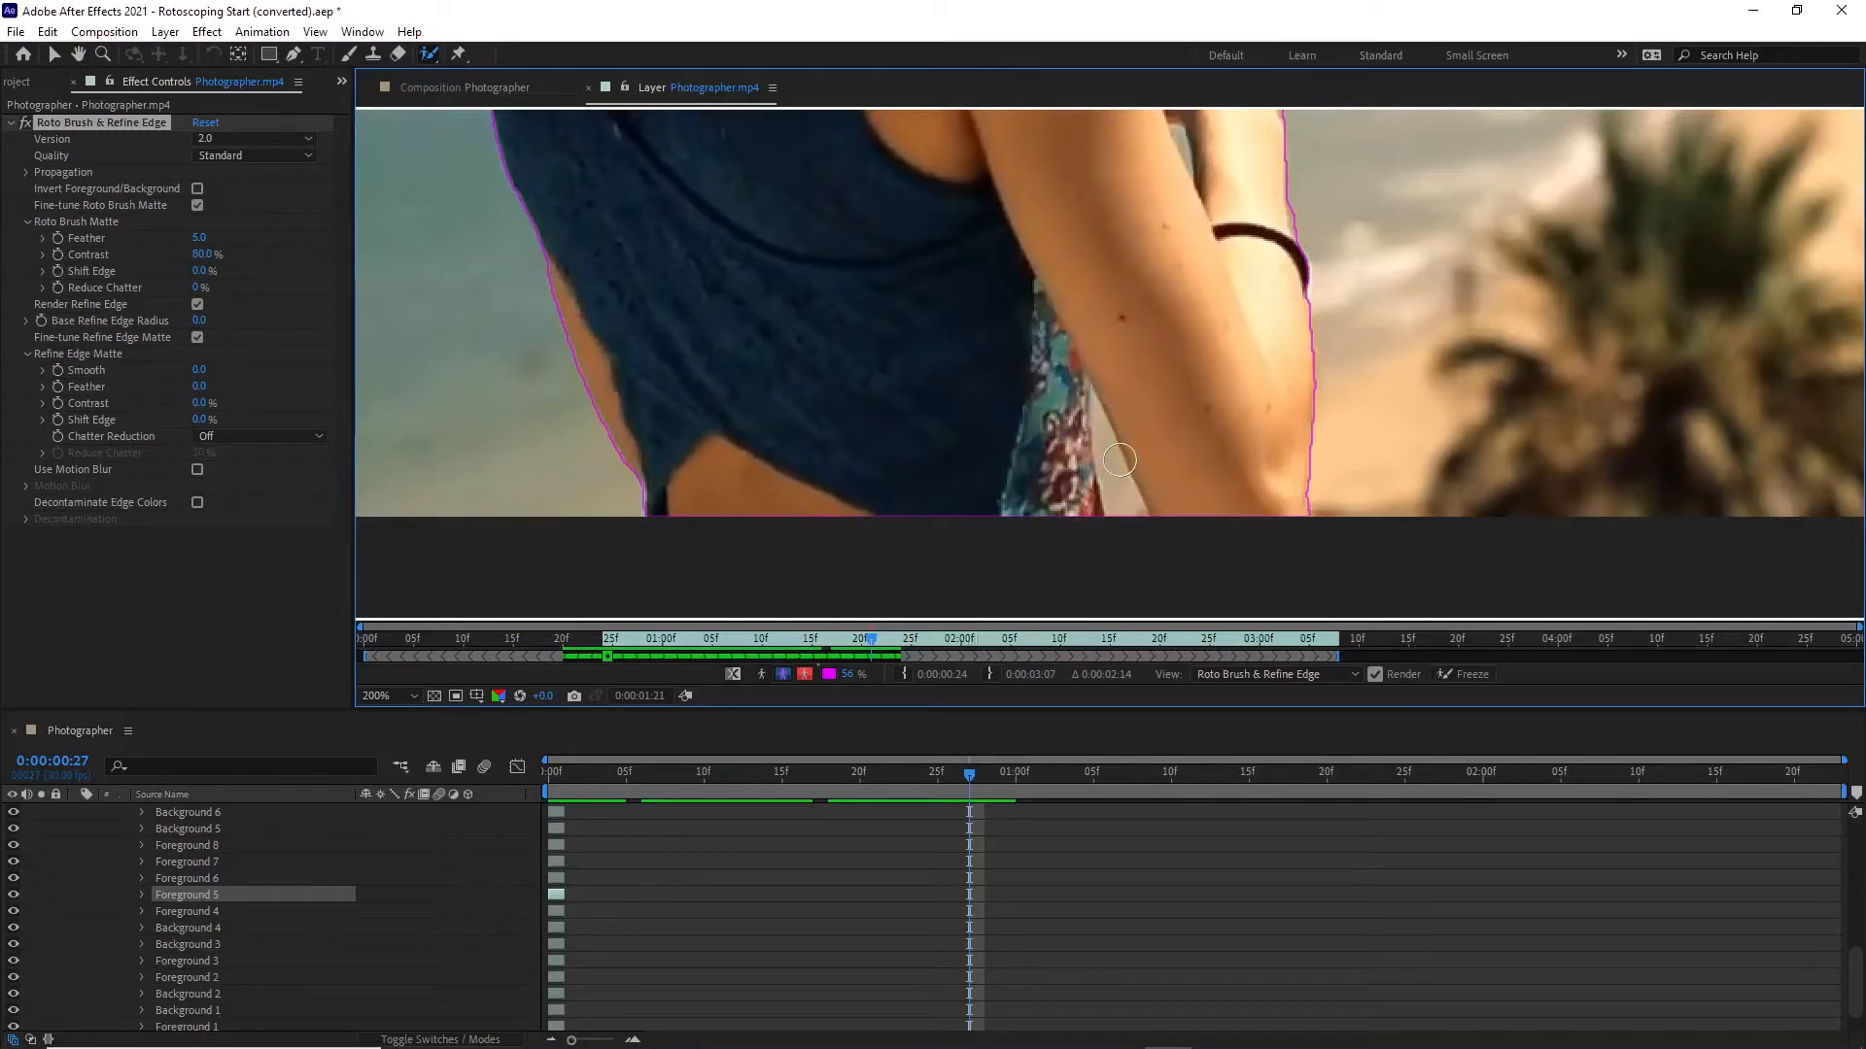
{"action": "mouse_move", "coordinate": [1156, 463]}
{"action": "left_mouse_down", "text": "ctrl"}
{"action": "mouse_move", "coordinate": [1117, 518]}
{"action": "mouse_move", "coordinate": [1105, 467]}
{"action": "mouse_move", "coordinate": [1142, 512]}
{"action": "left_mouse_up", "text": "ctrl"}
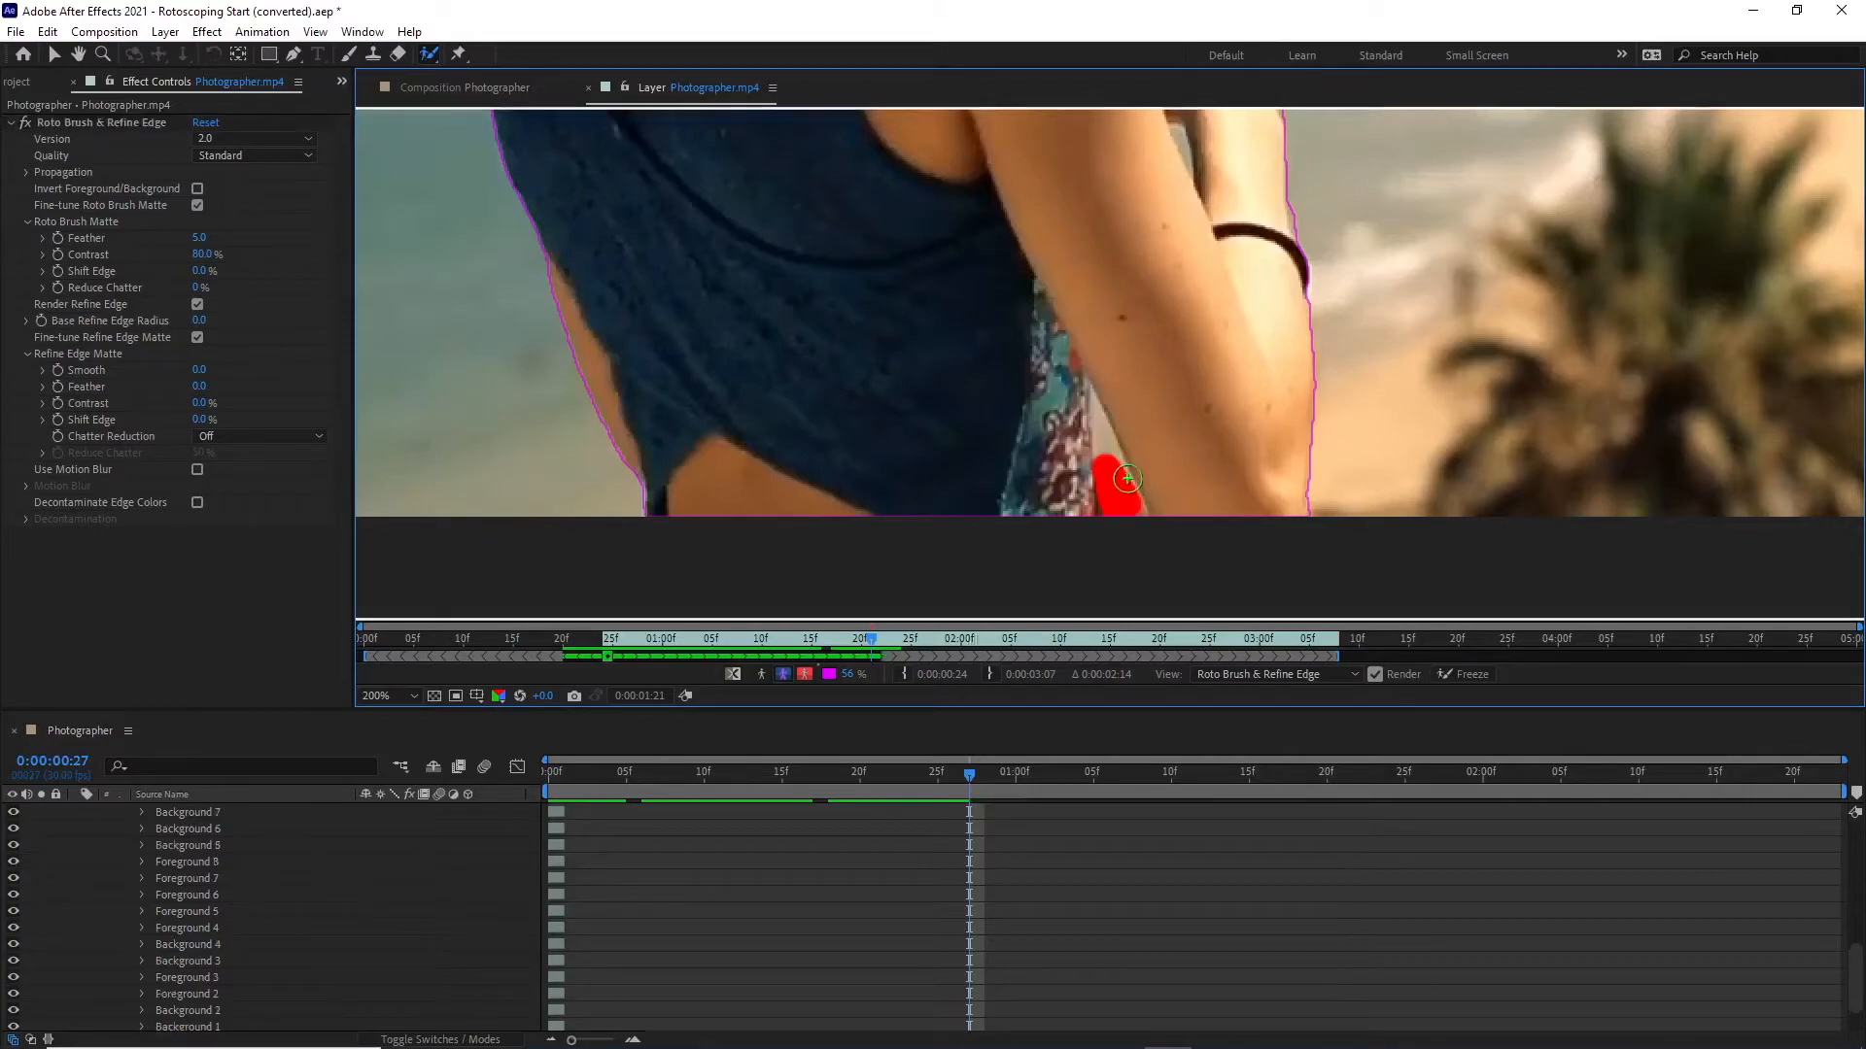
{"action": "mouse_move", "coordinate": [1078, 451]}
{"action": "left_mouse_down"}
{"action": "mouse_move", "coordinate": [1071, 428]}
{"action": "mouse_move", "coordinate": [1088, 515]}
{"action": "left_mouse_up"}
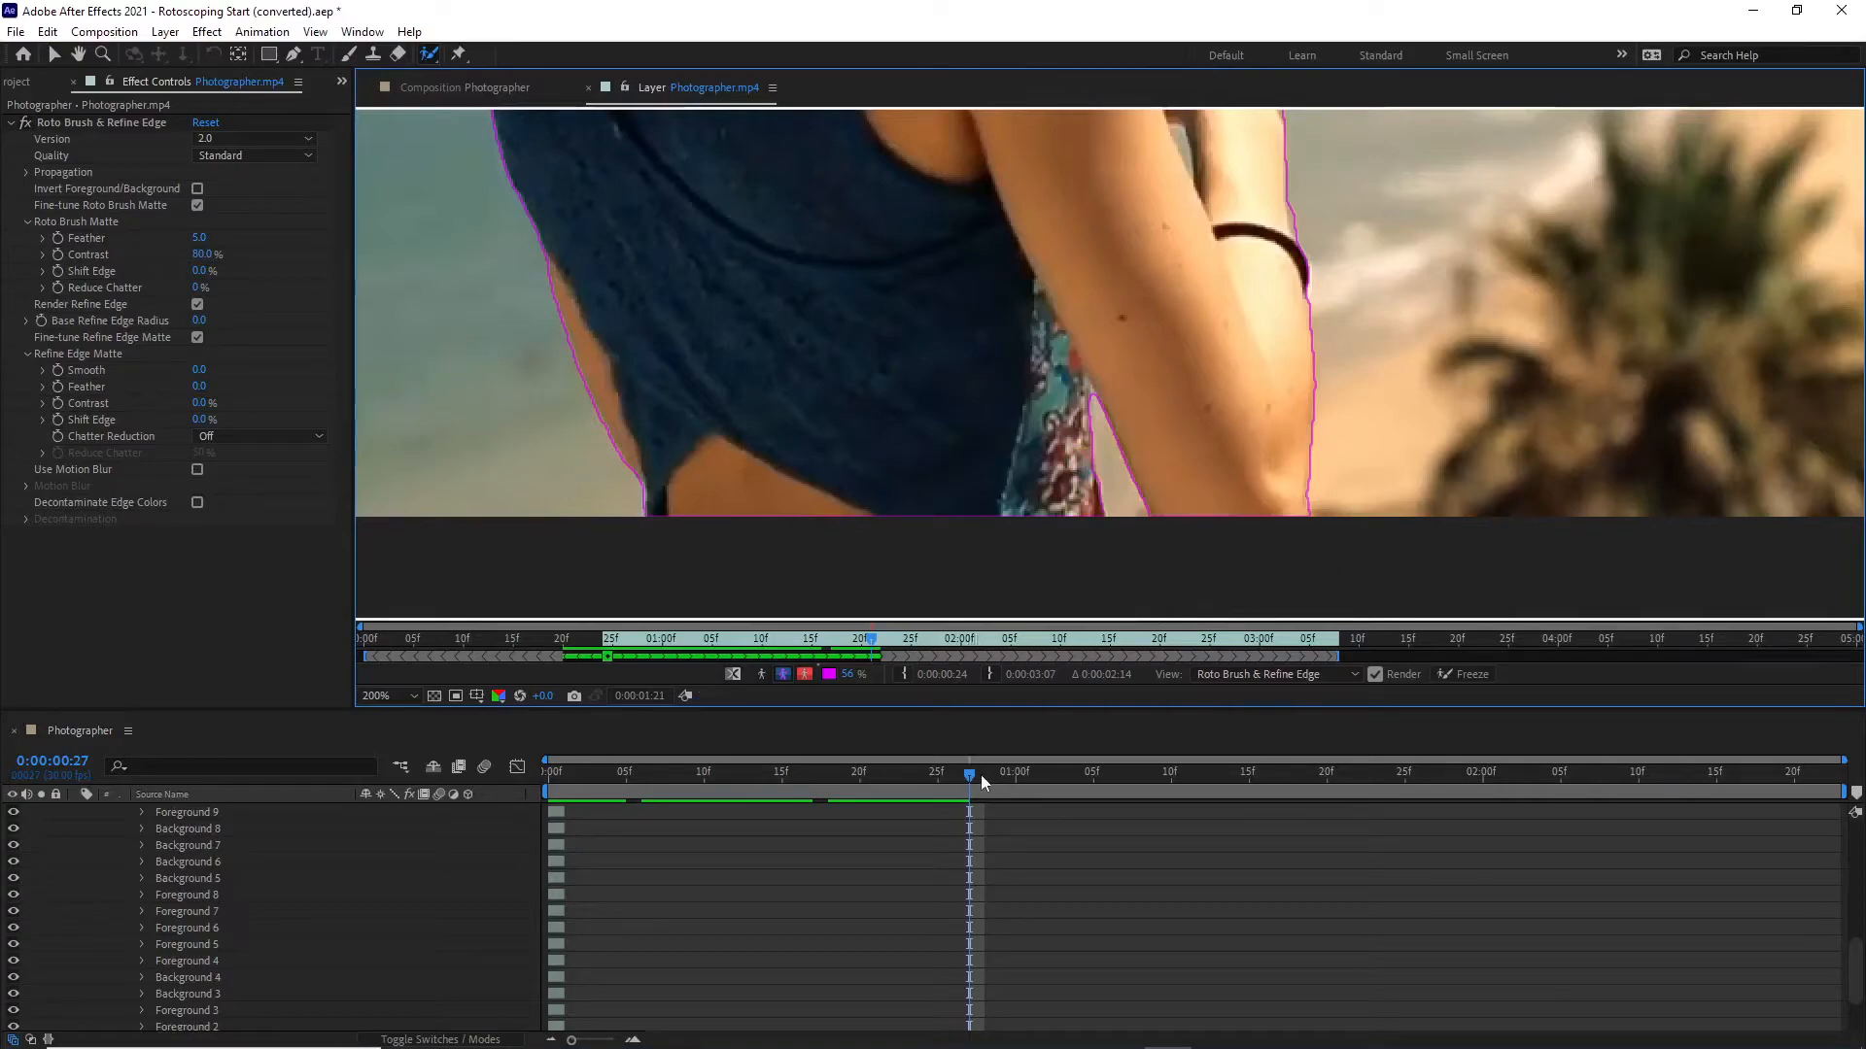
Check the corrected gap beside the arm on the neighbouring frames from 0:00:00:26 to 0:00:00:29.
{"action": "key", "text": "Page_Down"}
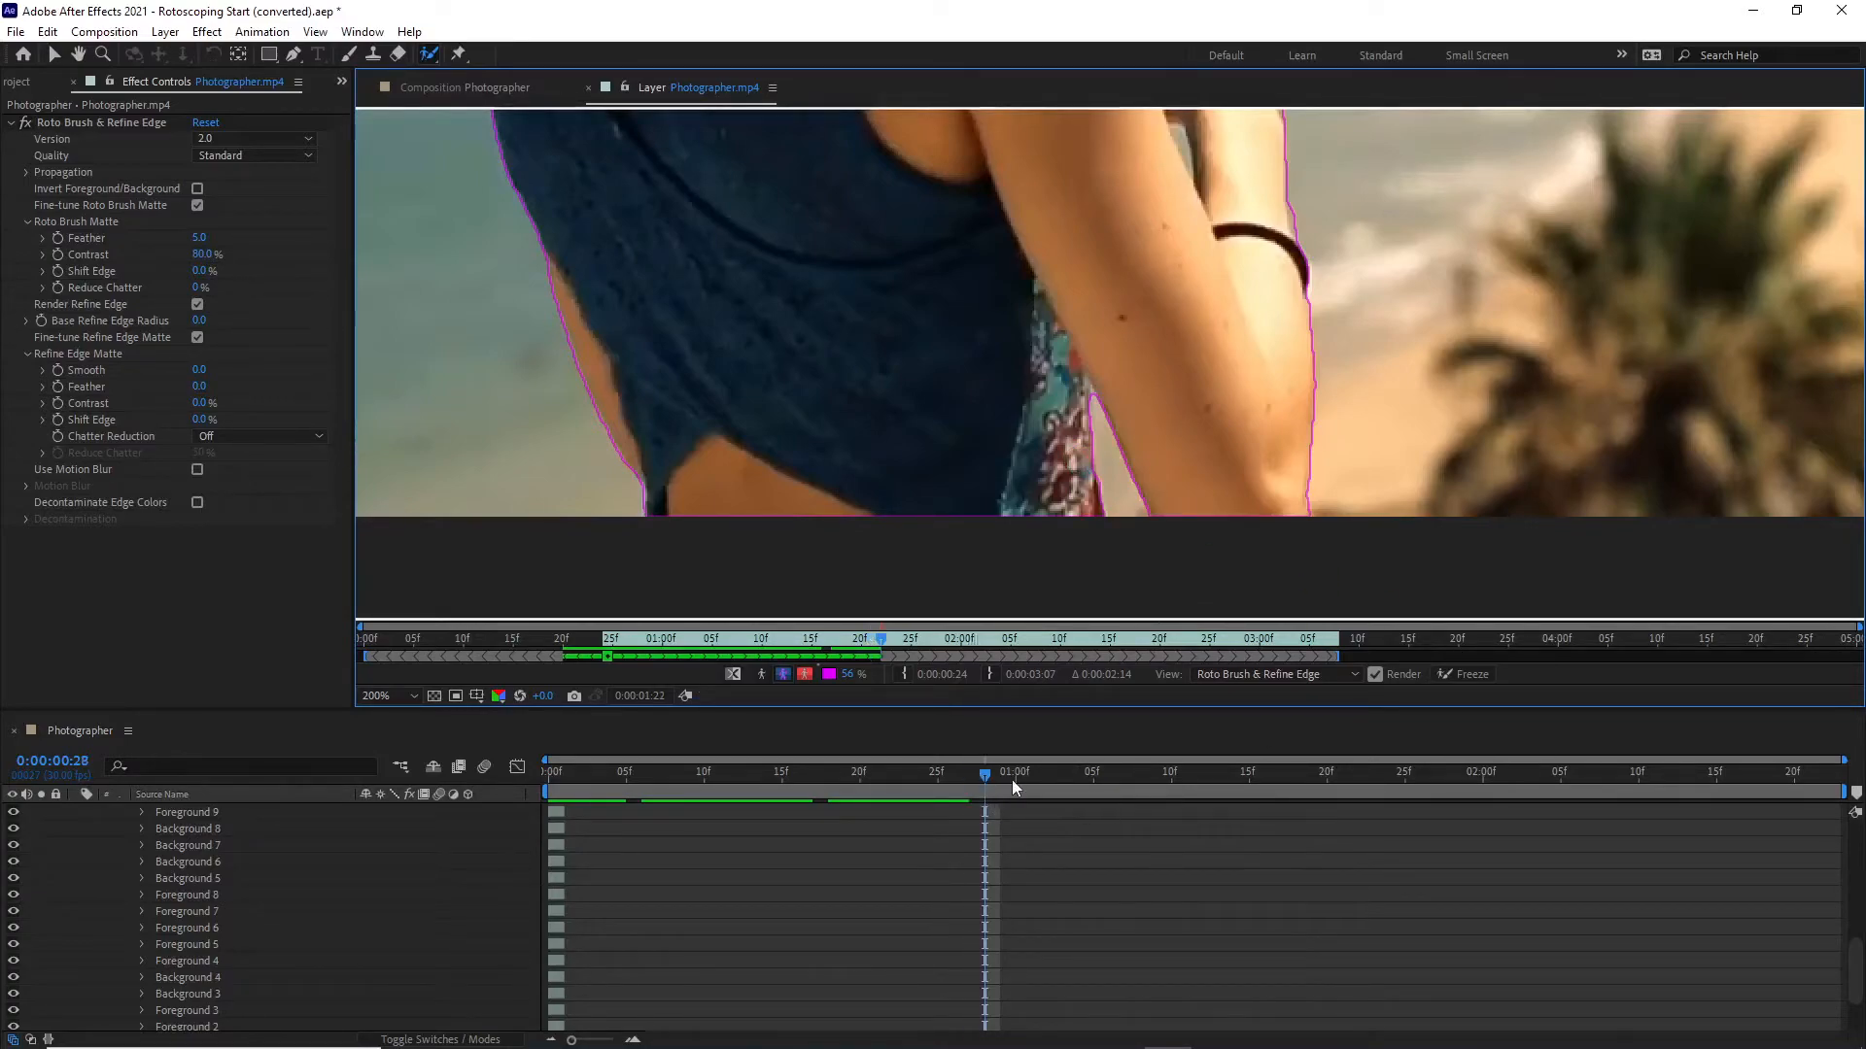
{"action": "key", "text": "Page_Down"}
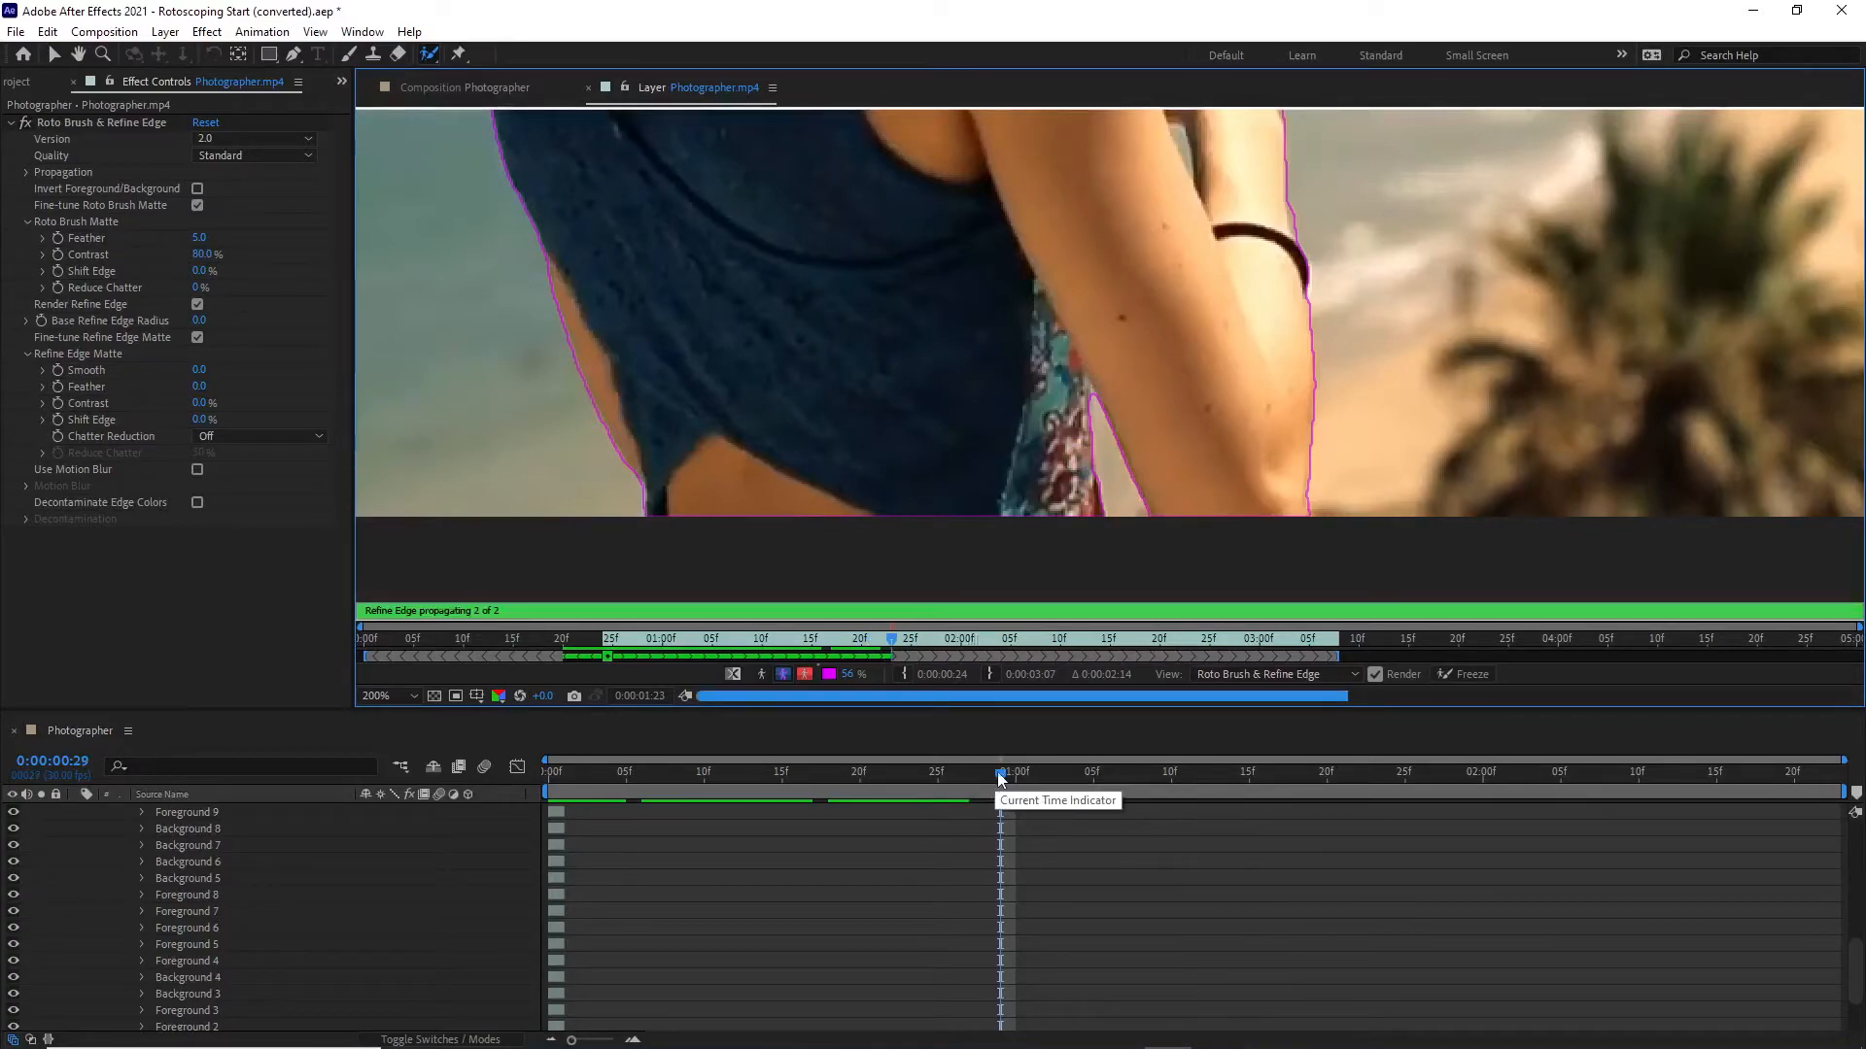
{"action": "key", "text": "Page_Up"}
{"action": "key", "text": "Page_Up"}
{"action": "key", "text": "Page_Up"}
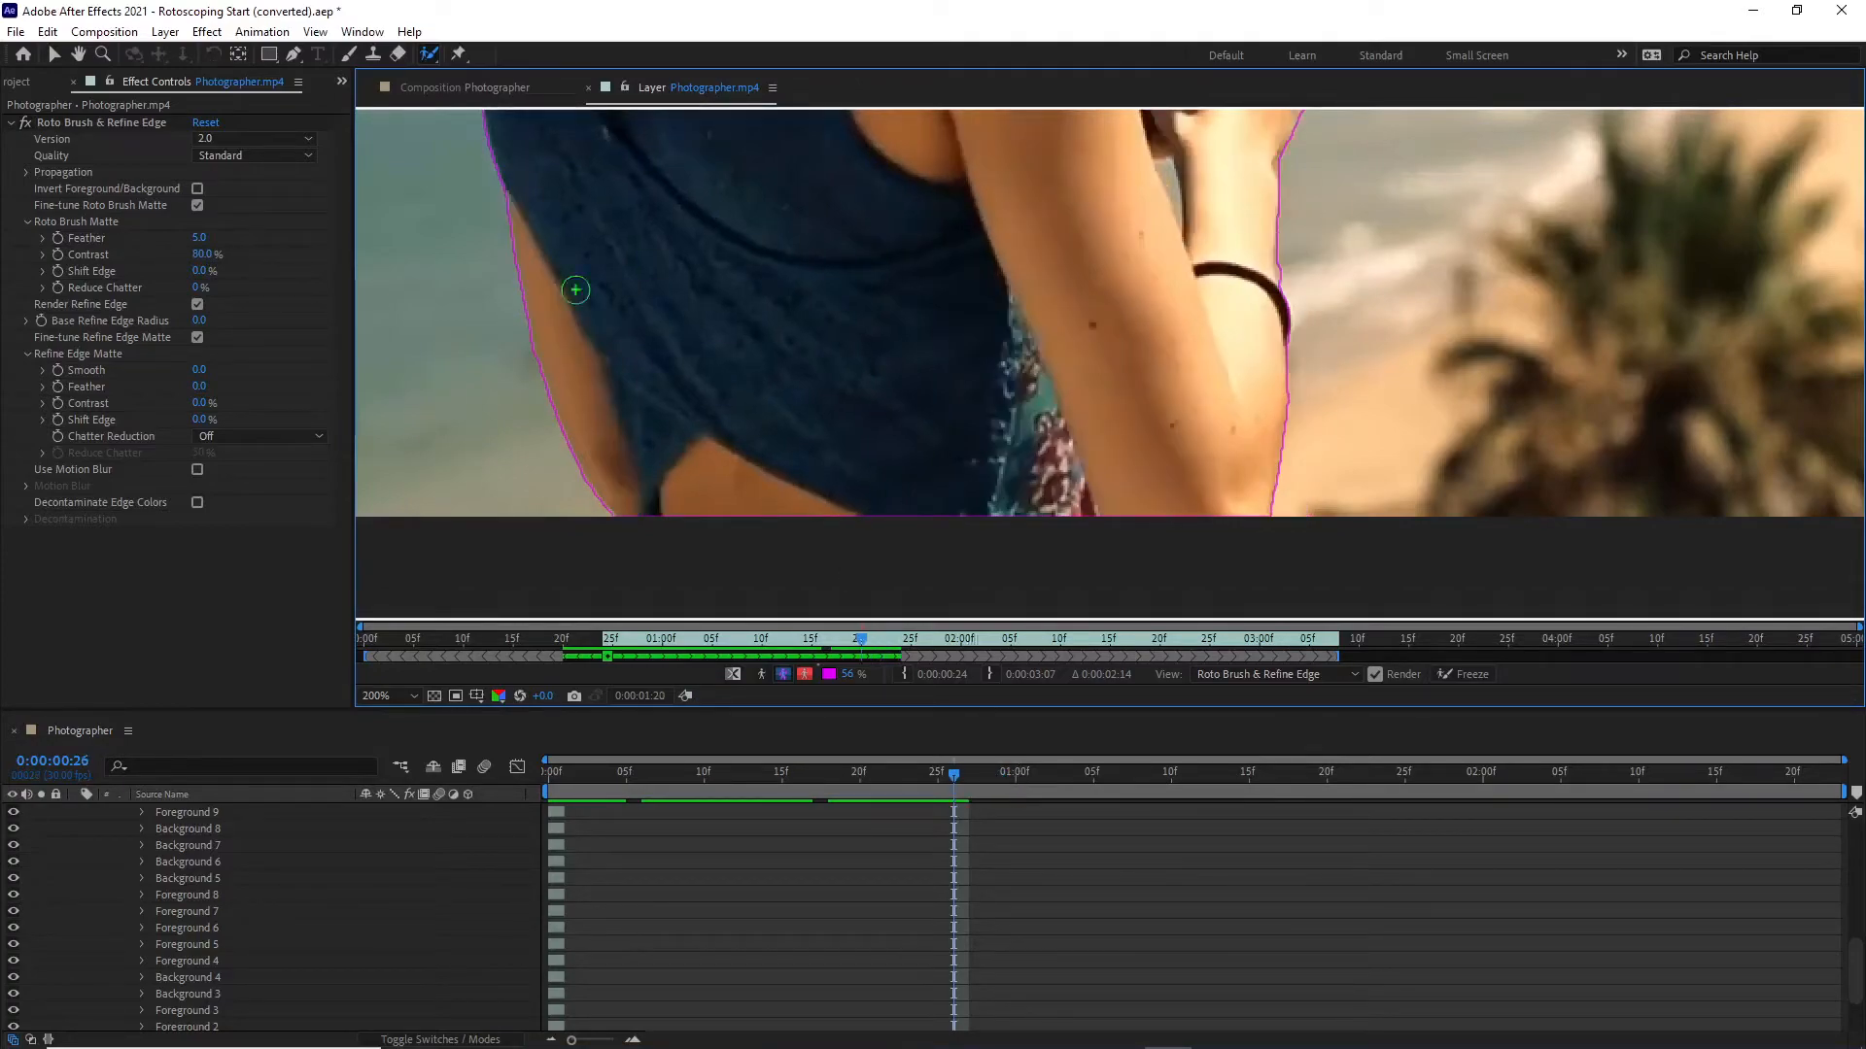
{"action": "key", "text": "Page_Down"}
{"action": "key", "text": "Page_Down"}
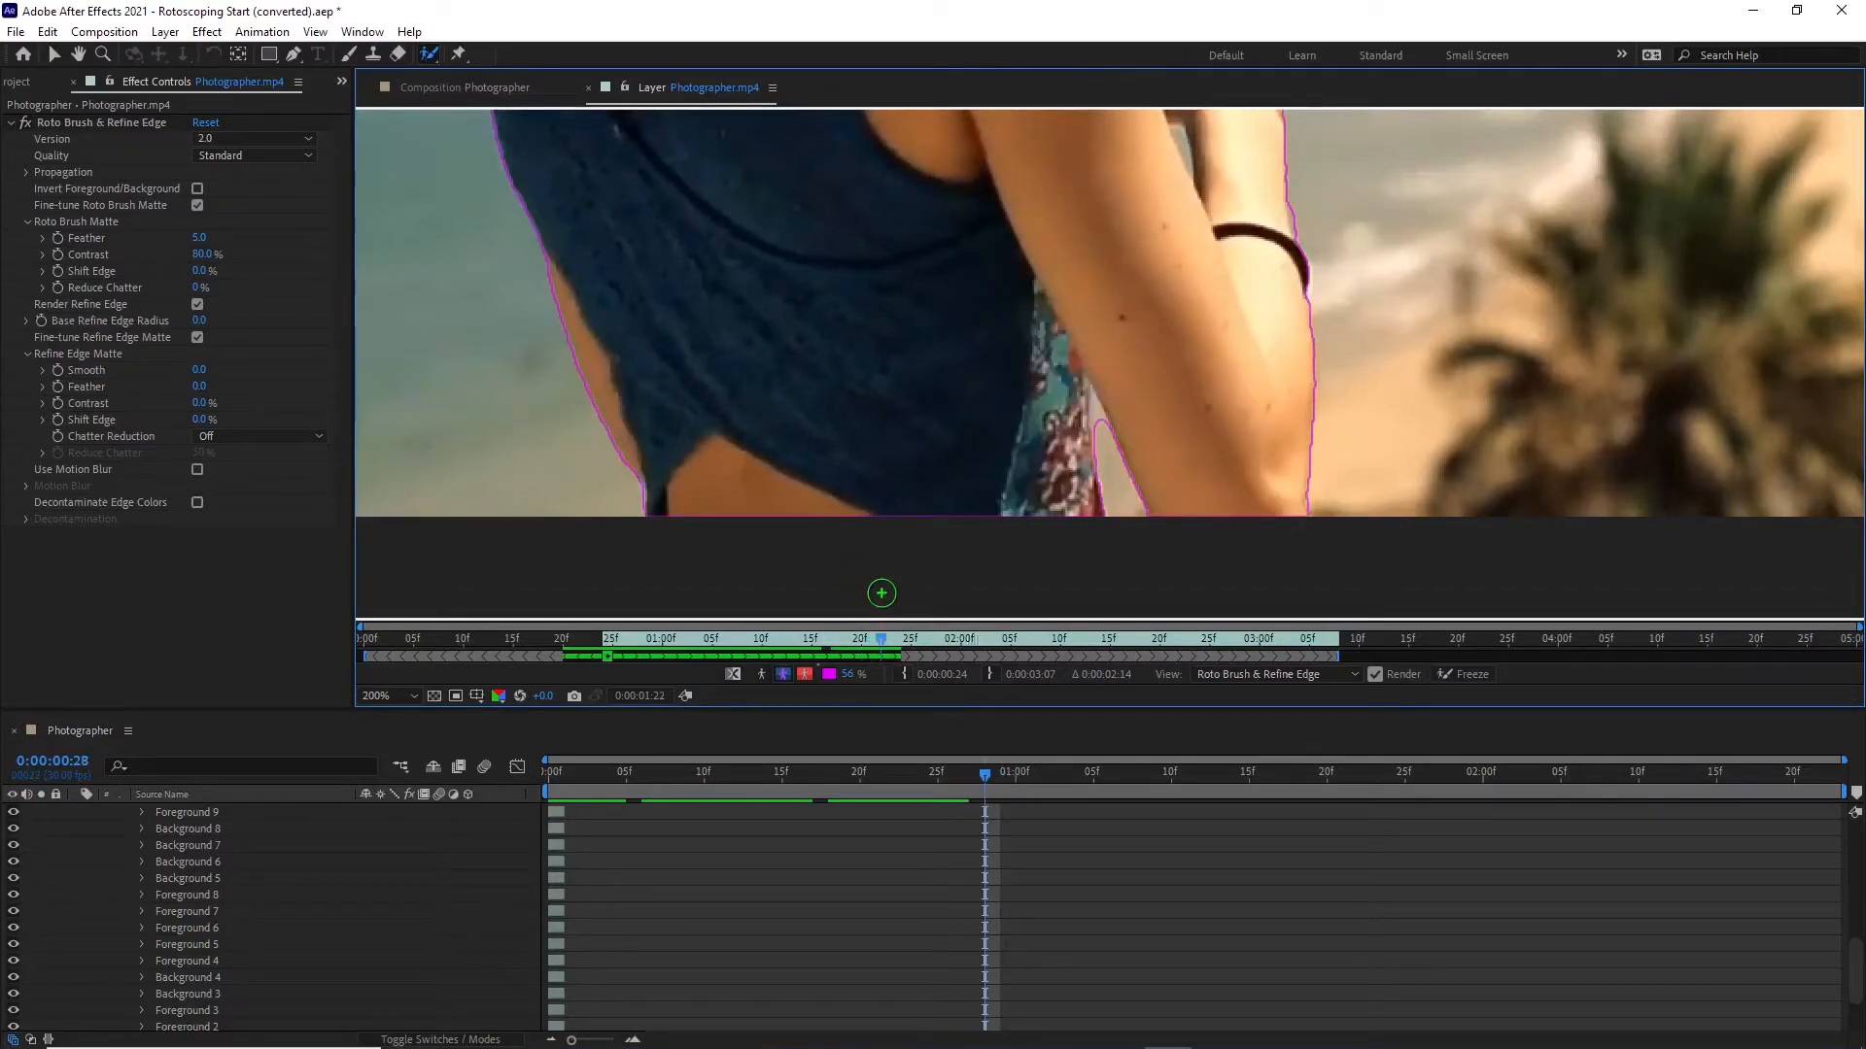
{"action": "key", "text": "Page_Down"}
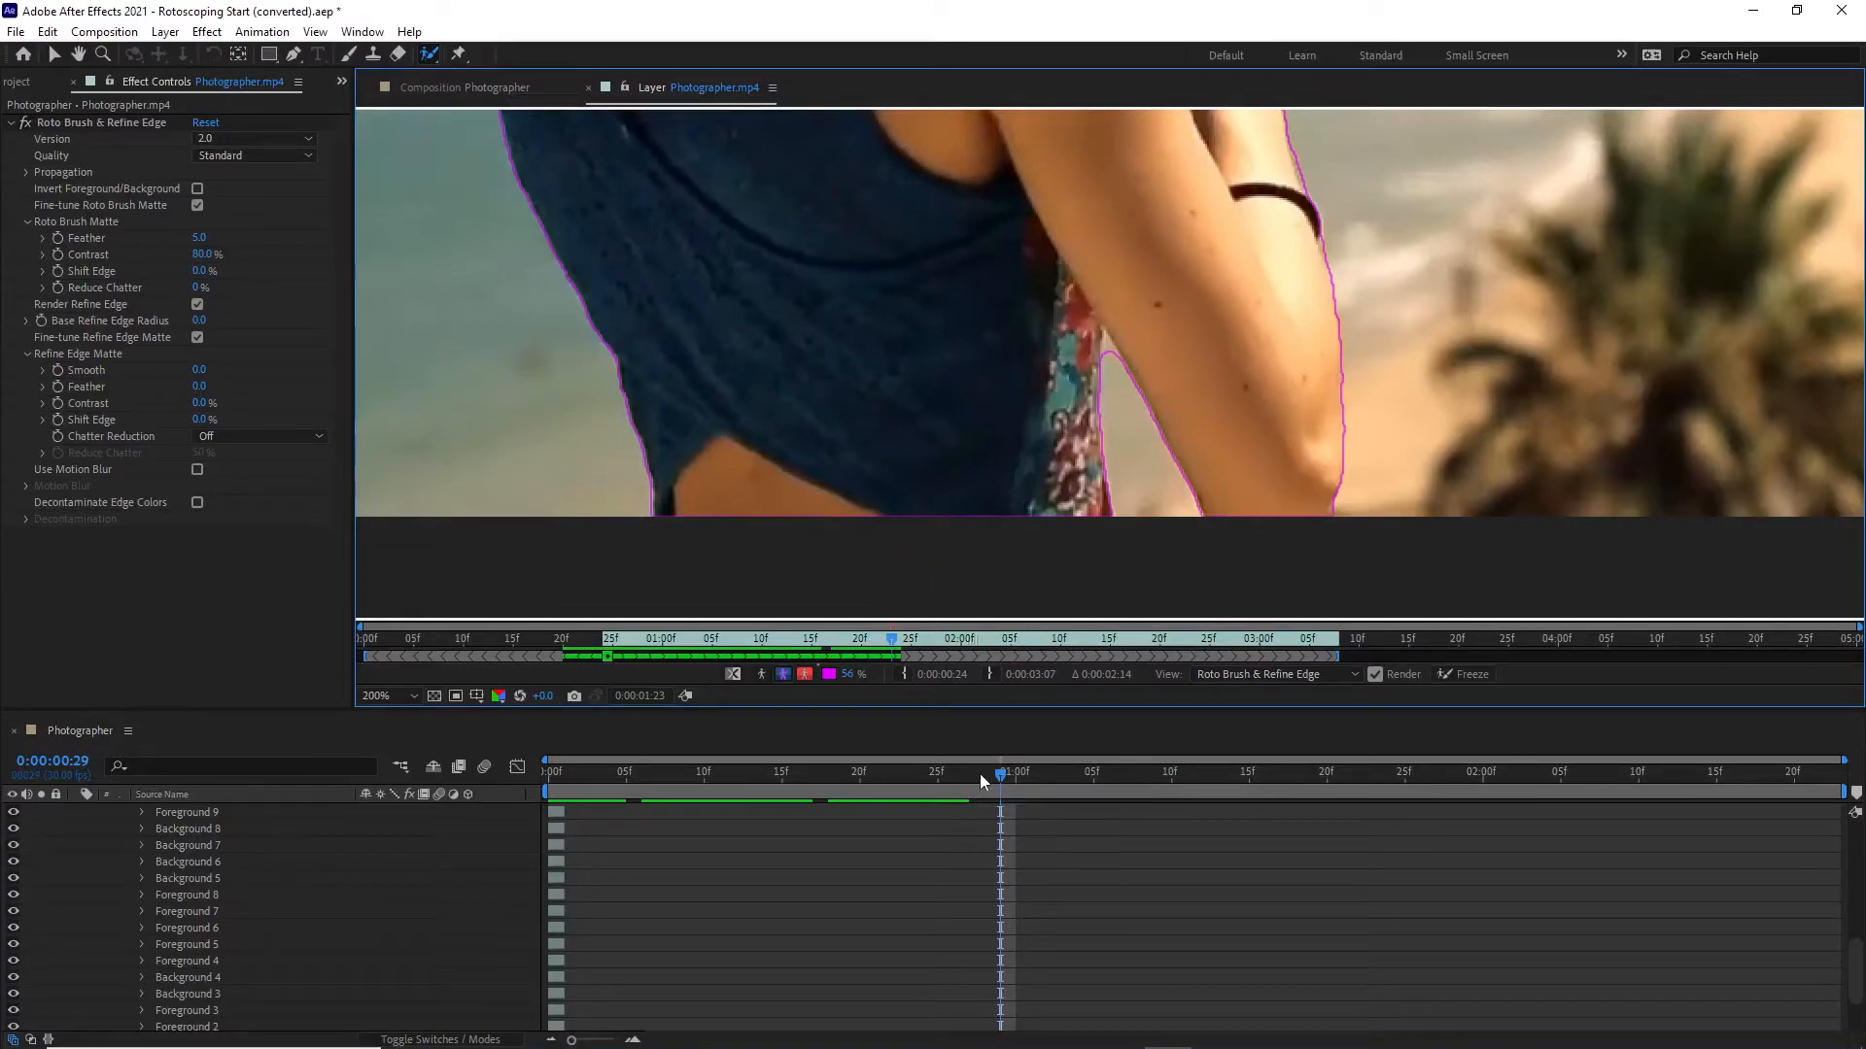
Check the arm and fabric edges up to frame 0:00:01:02, and propagate the matte to 0:00:01:05 with the full frame in view.
{"action": "key", "text": "Page_Down"}
{"action": "key", "text": "Page_Down"}
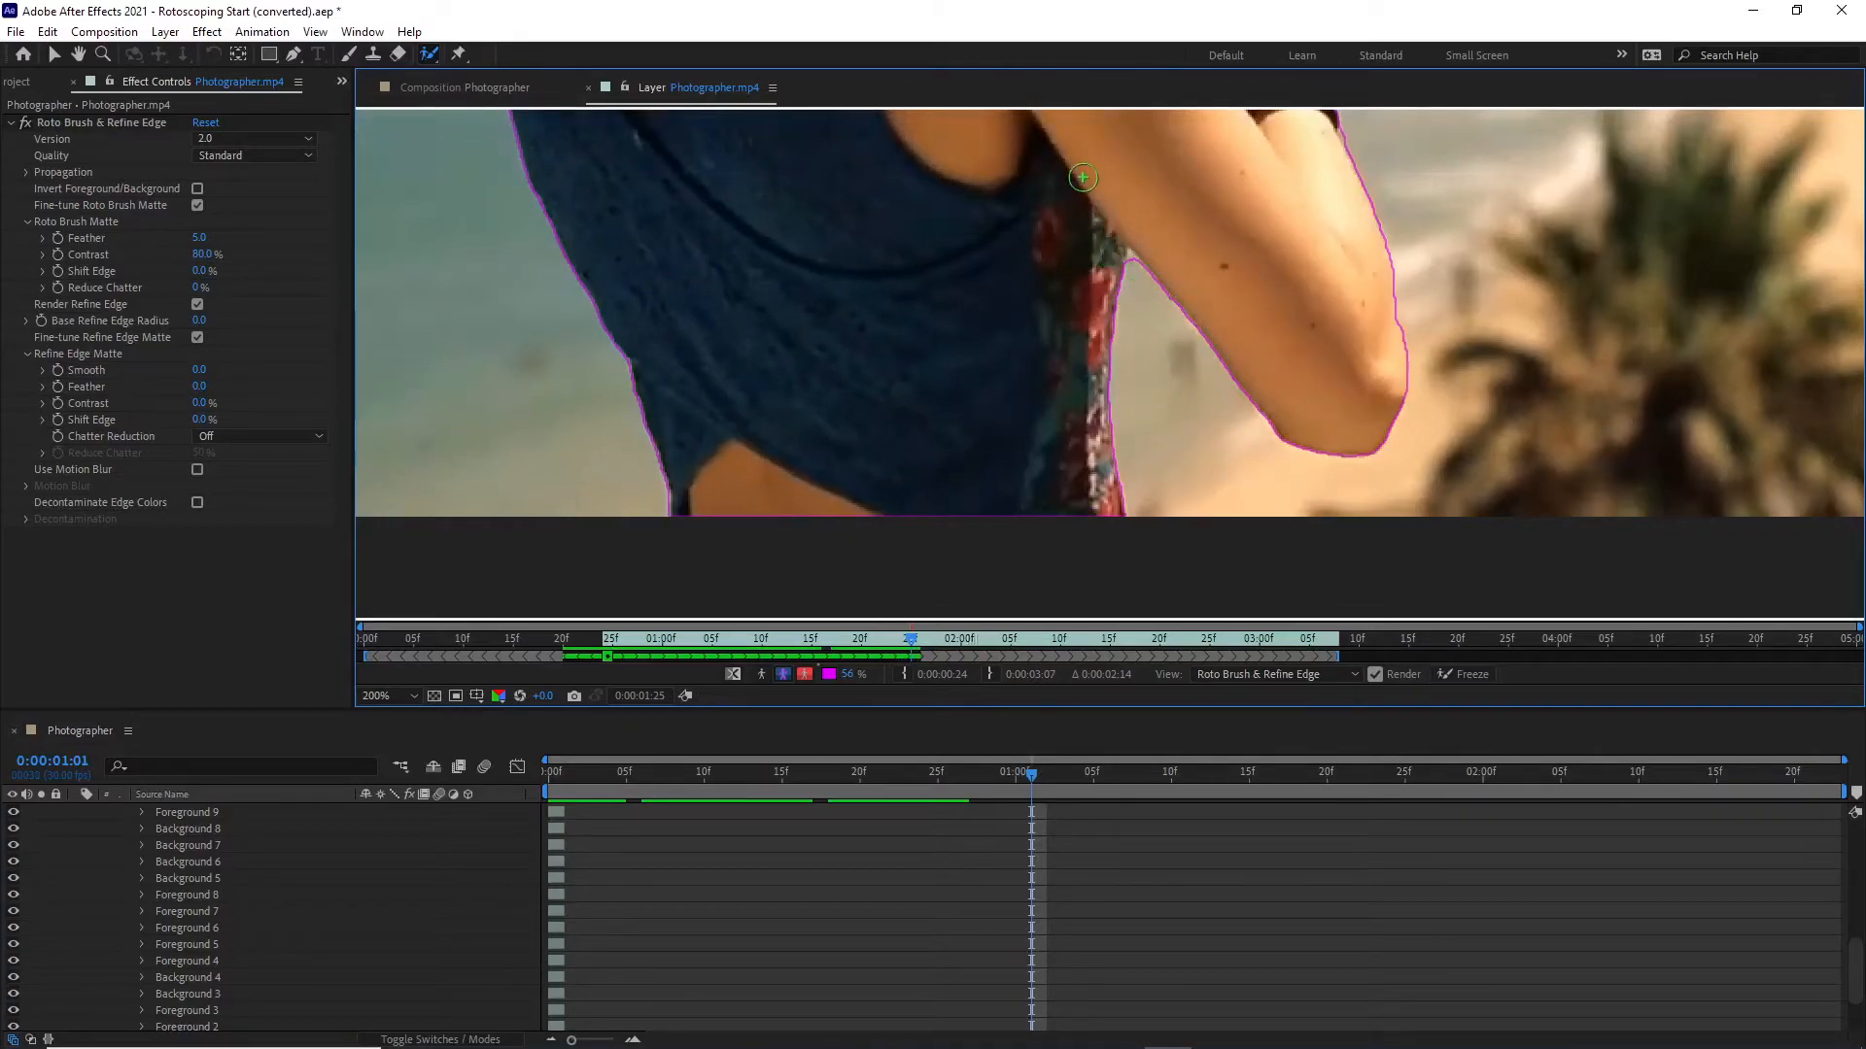
{"action": "key", "text": "Page_Down"}
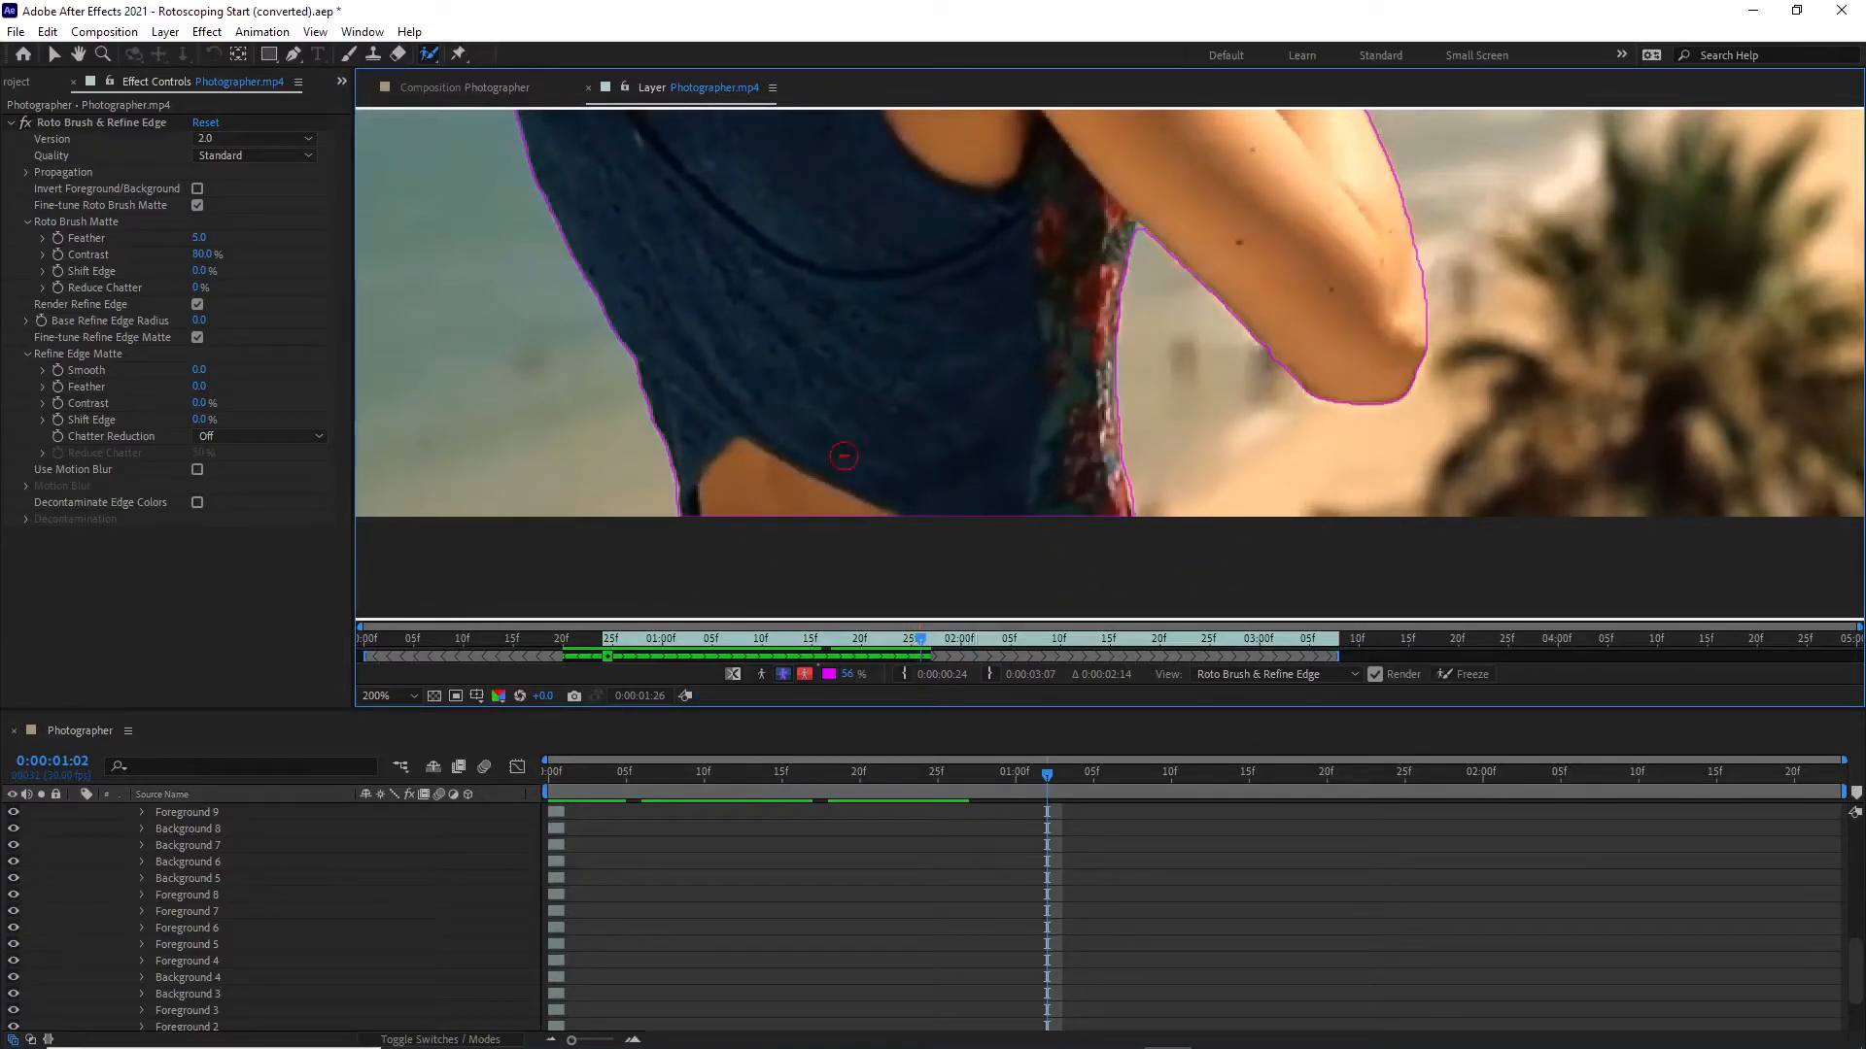
{"action": "key", "text": "shift+slash"}
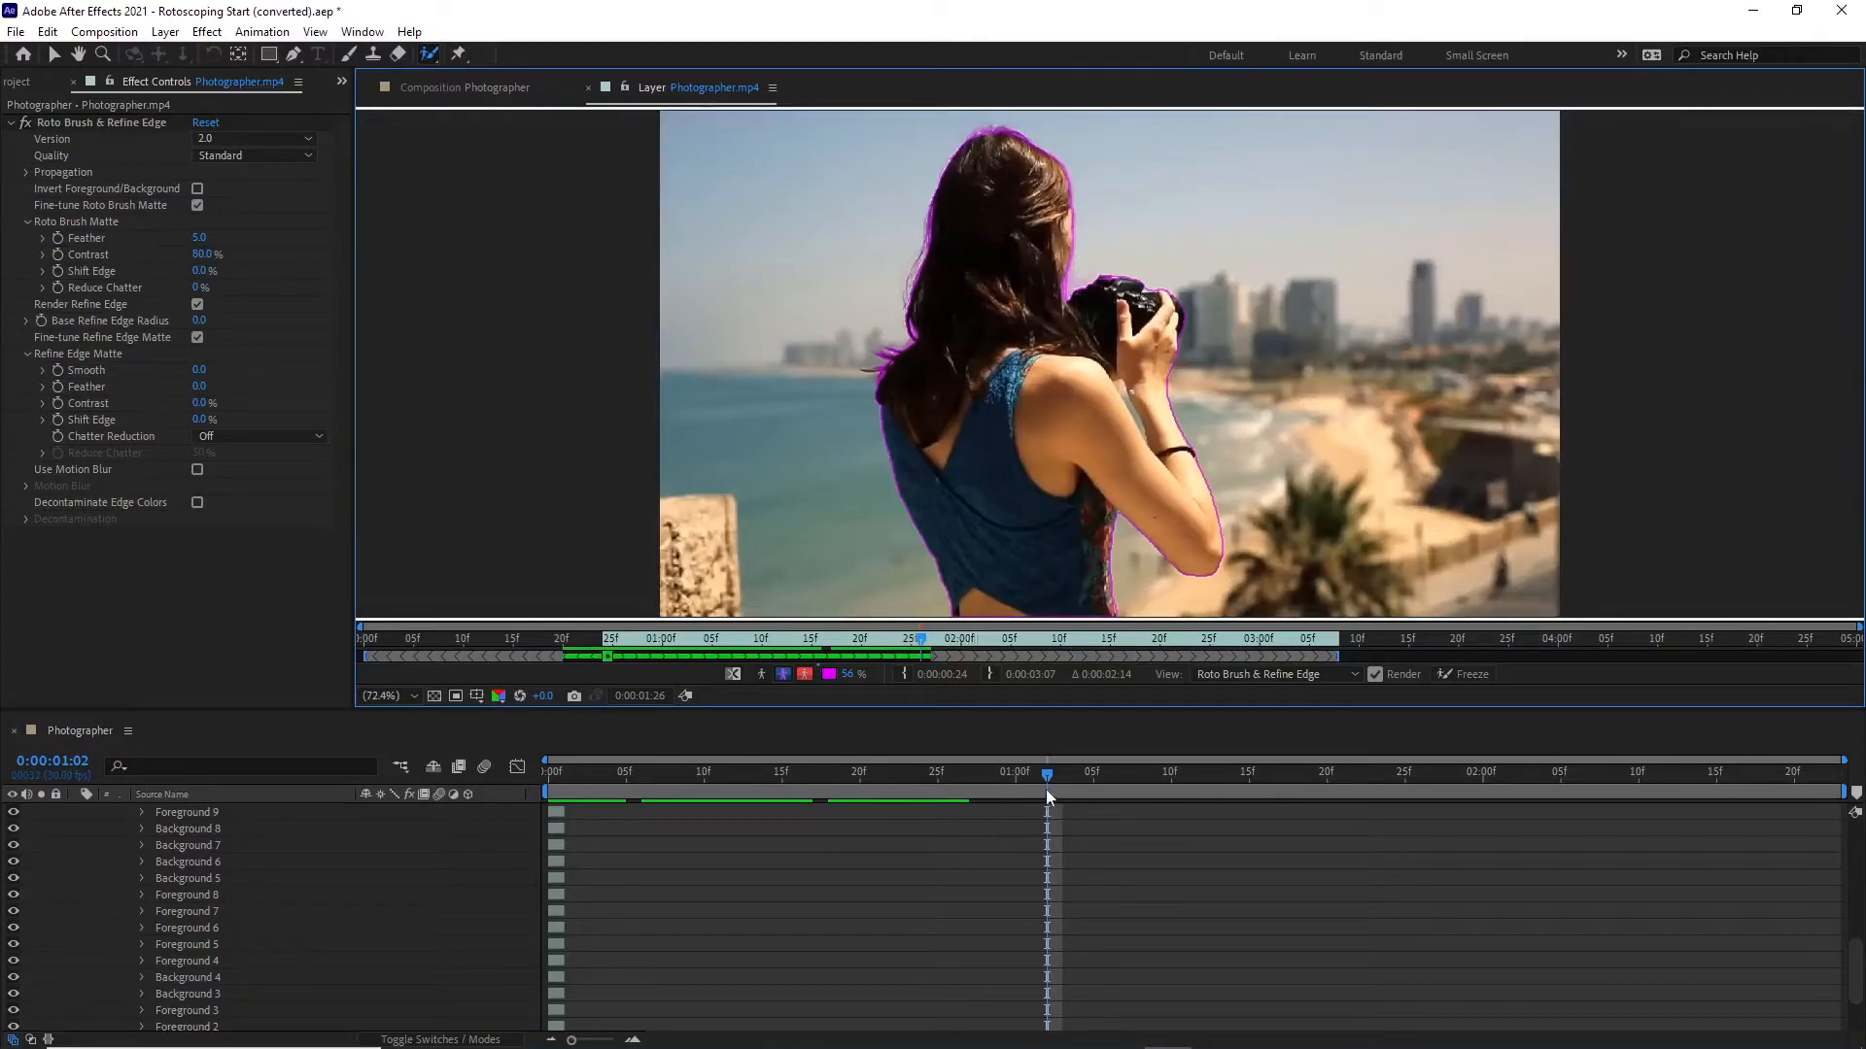
{"action": "left_click_drag", "start_coordinate": [1046, 779], "coordinate": [1092, 772]}
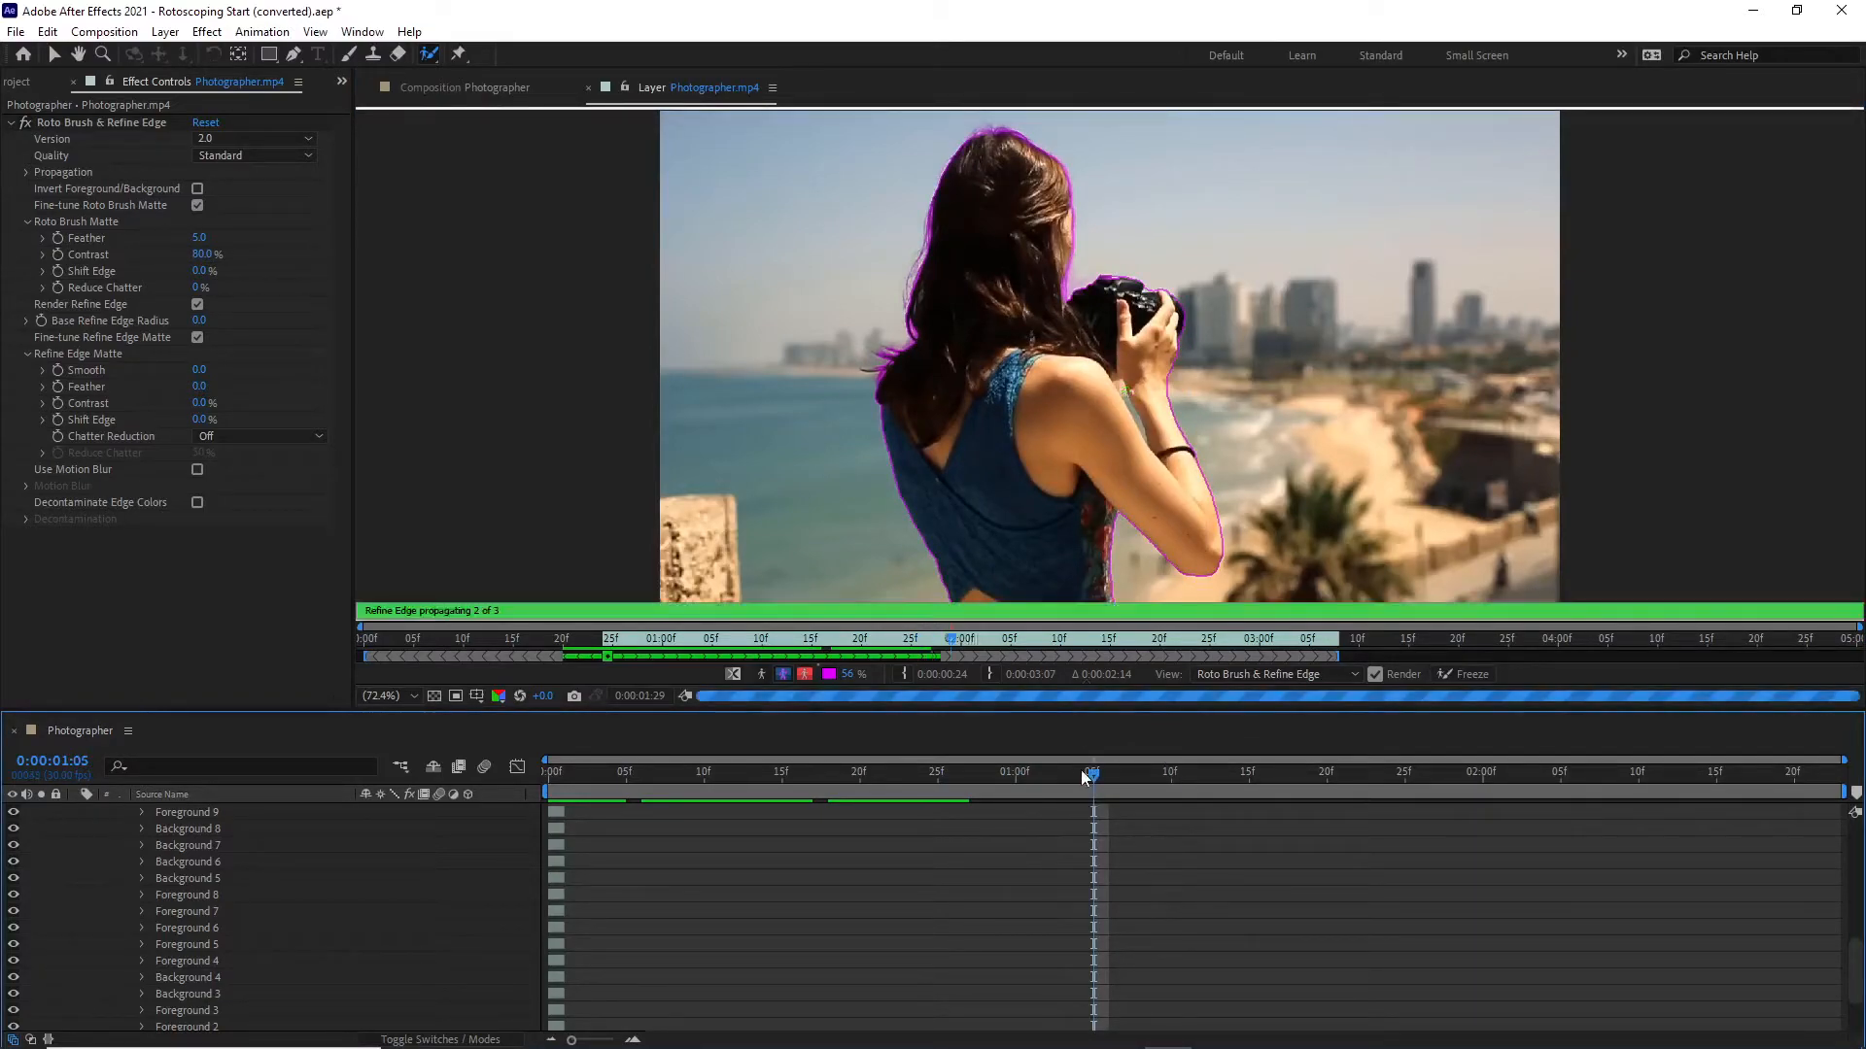
Check the matte boundary around the arms and camera on frames 0:00:01:00 to 0:00:01:02.
{"action": "left_click_drag", "start_coordinate": [1073, 772], "coordinate": [1038, 785]}
{"action": "key", "text": "Page_Up"}
{"action": "key", "text": "Page_Up"}
{"action": "key", "text": "Page_Up"}
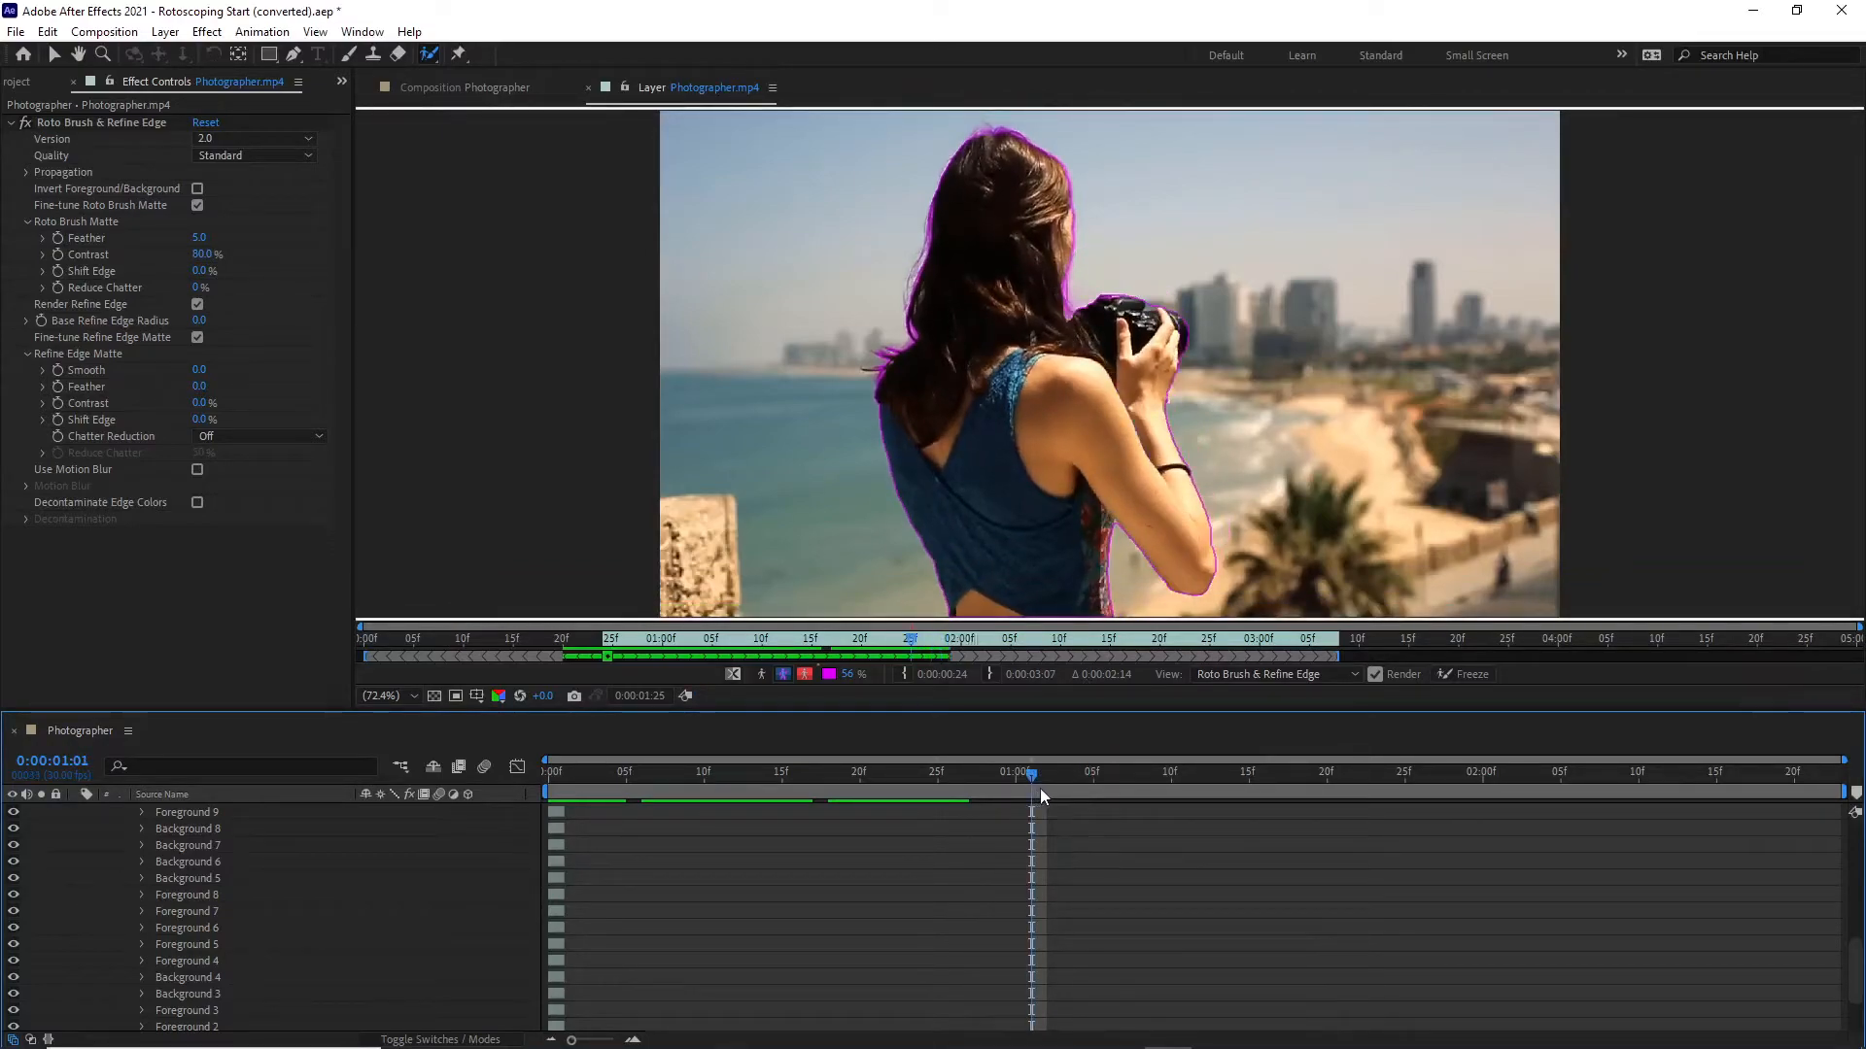
{"action": "key", "text": "Page_Down"}
{"action": "key", "text": "Page_Down"}
{"action": "key", "text": "Page_Down"}
{"action": "key", "text": "Page_Down"}
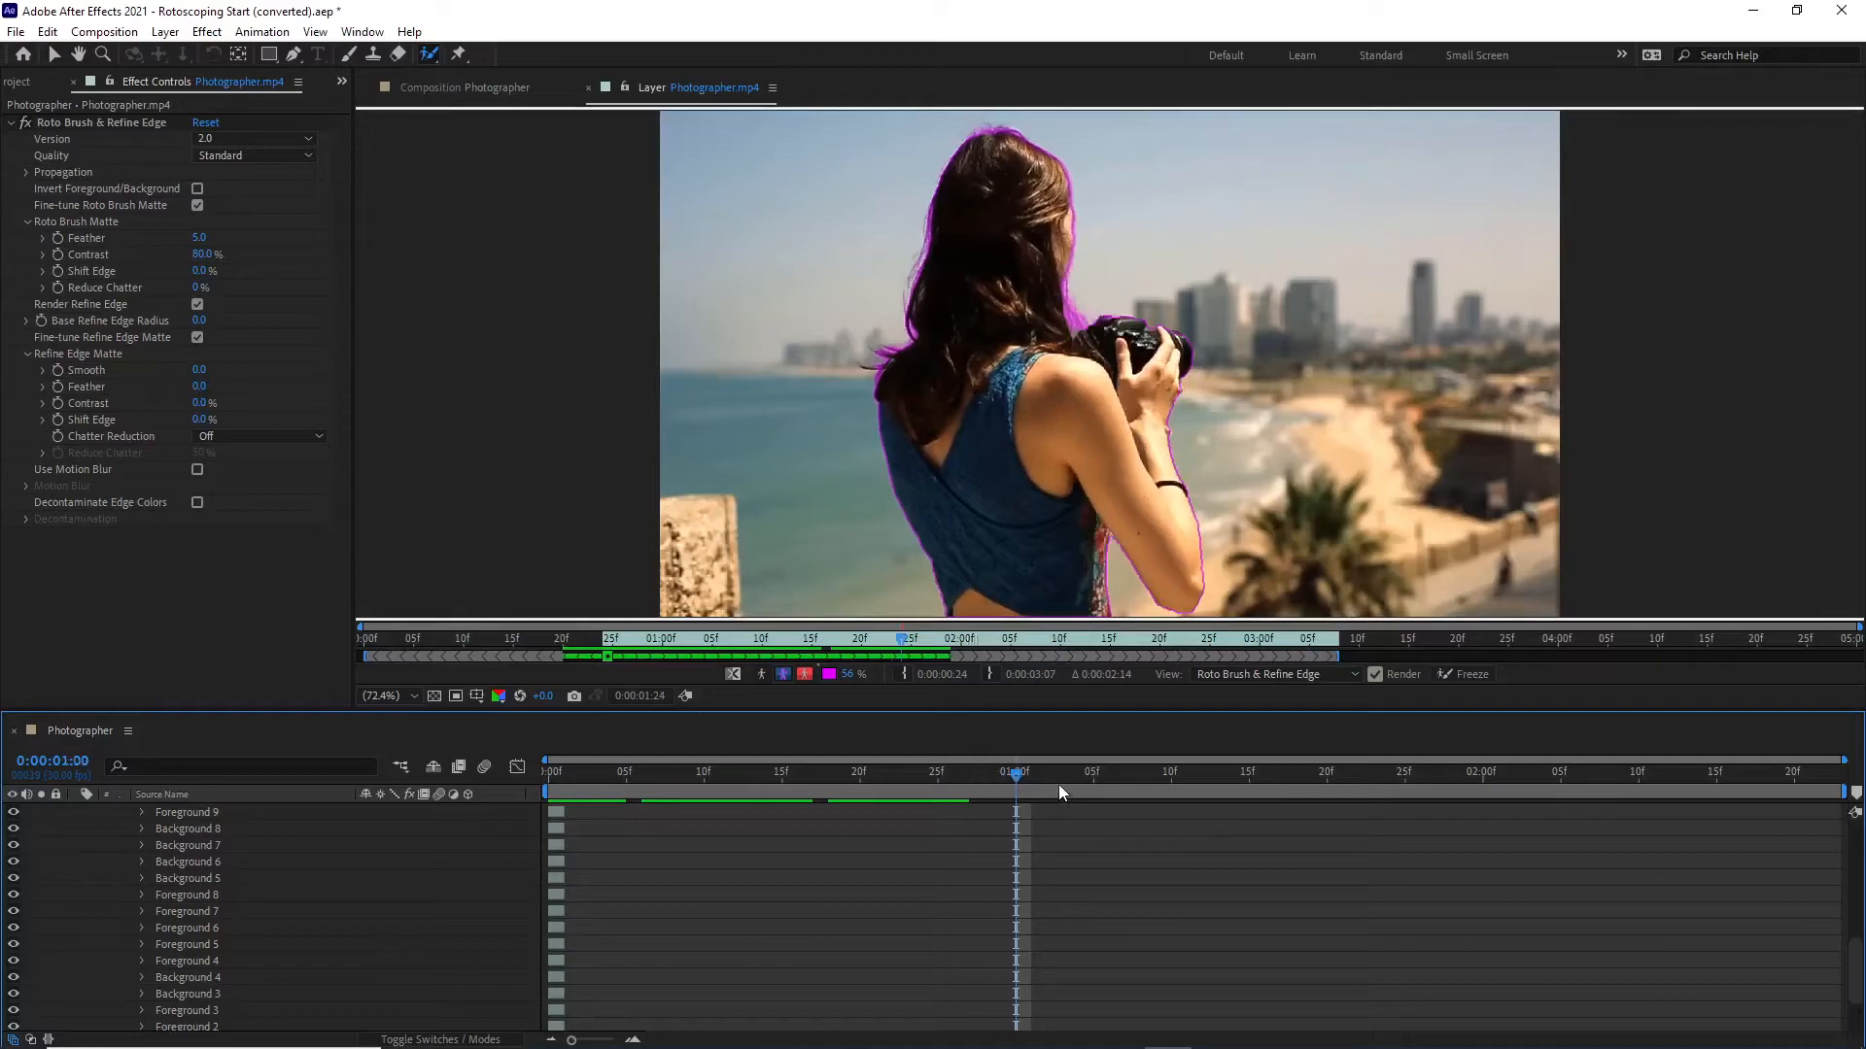
{"action": "key", "text": "Page_Up"}
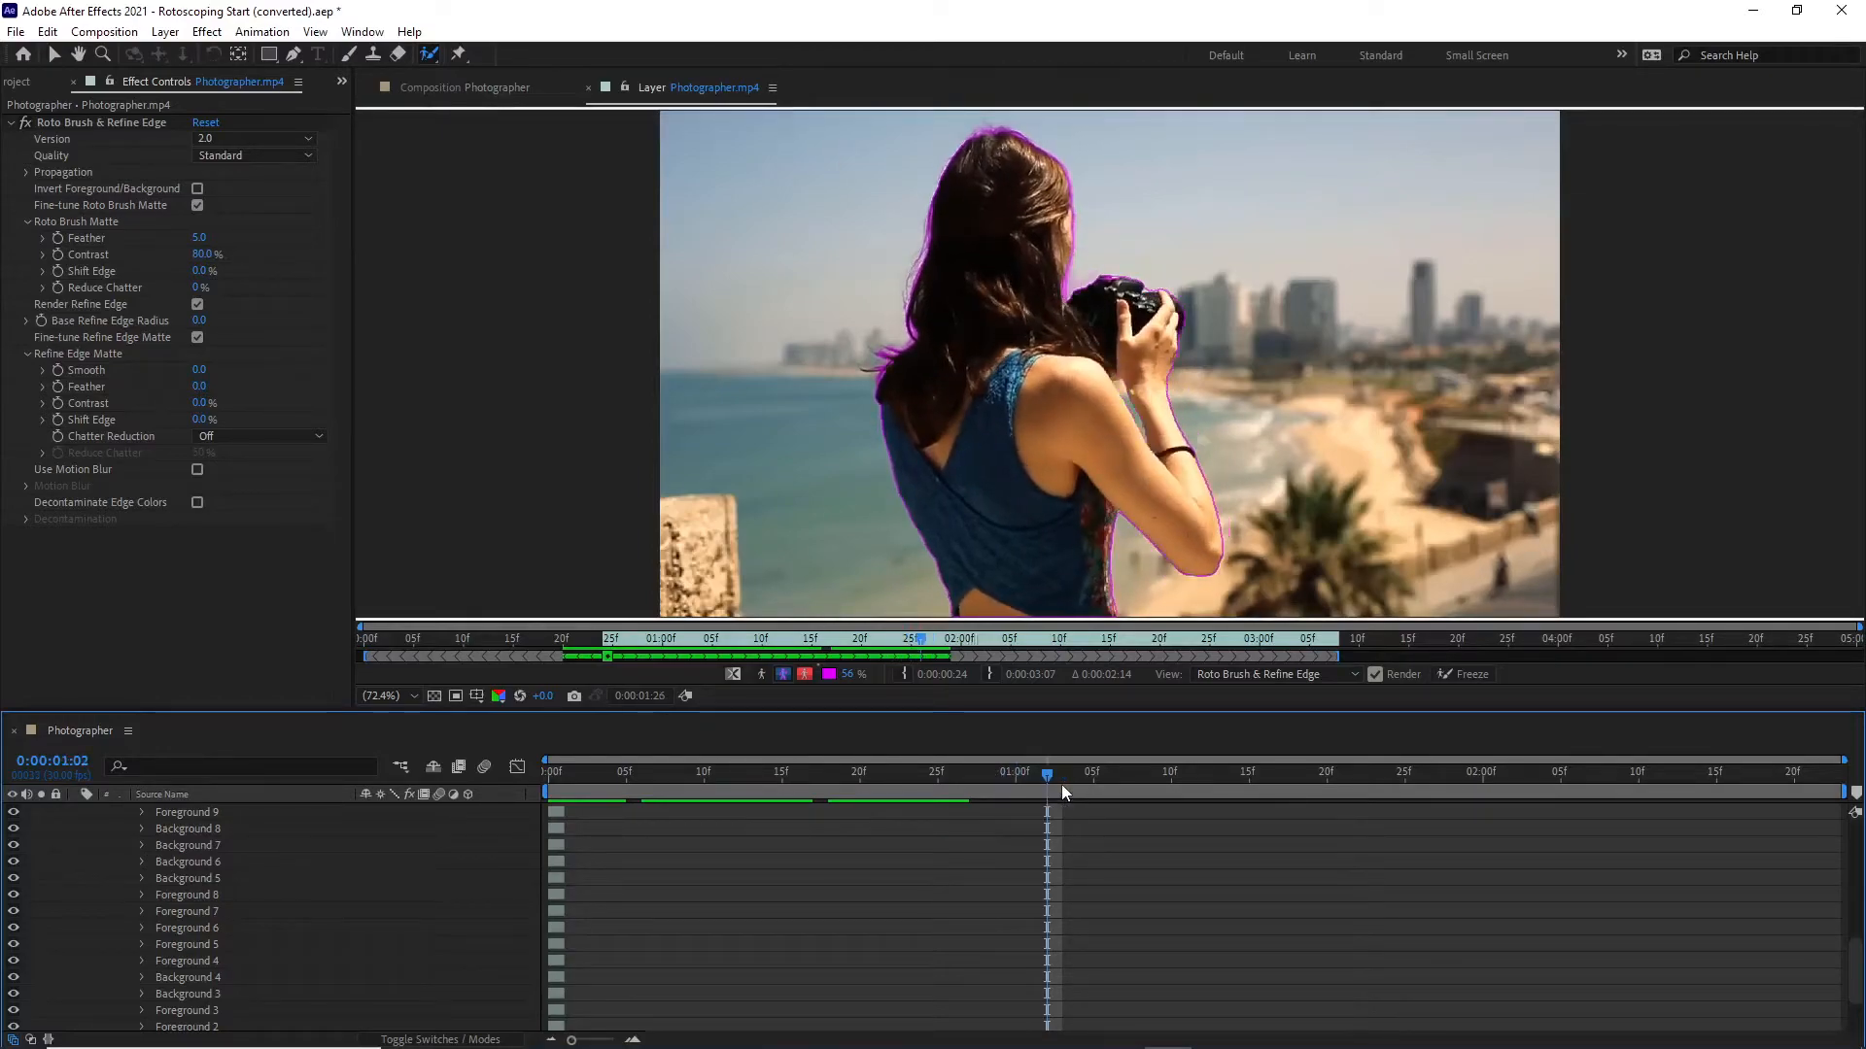
{"action": "key", "text": "Page_Up"}
{"action": "key", "text": "Page_Down"}
On frame 0:00:01:02, subtract the background gap between the upper arm and forearm with Roto Brush and add the upper arm's edge back to the foreground.
{"action": "scroll", "coordinate": [1154, 426], "scroll_direction": "up", "scroll_amount": 2}
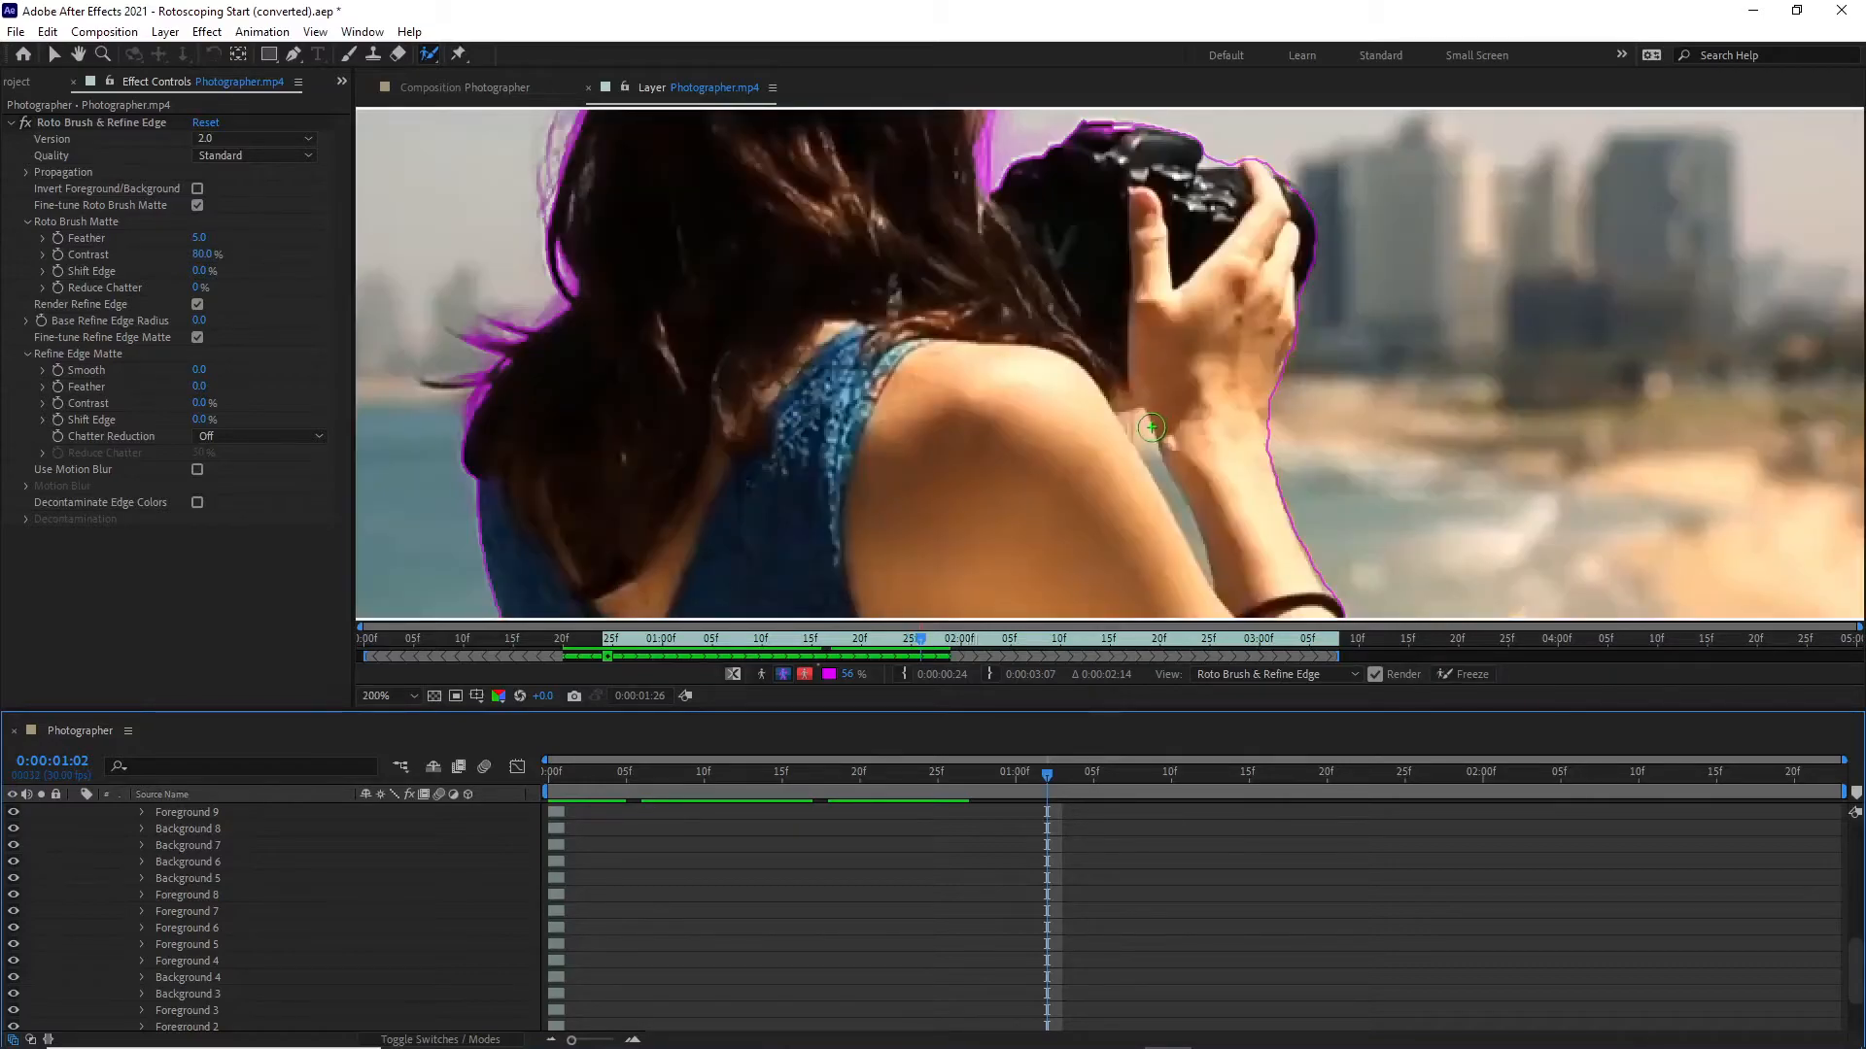
{"action": "left_click_drag", "start_coordinate": [1166, 469], "coordinate": [1067, 327]}
{"action": "key", "text": "alt+w"}
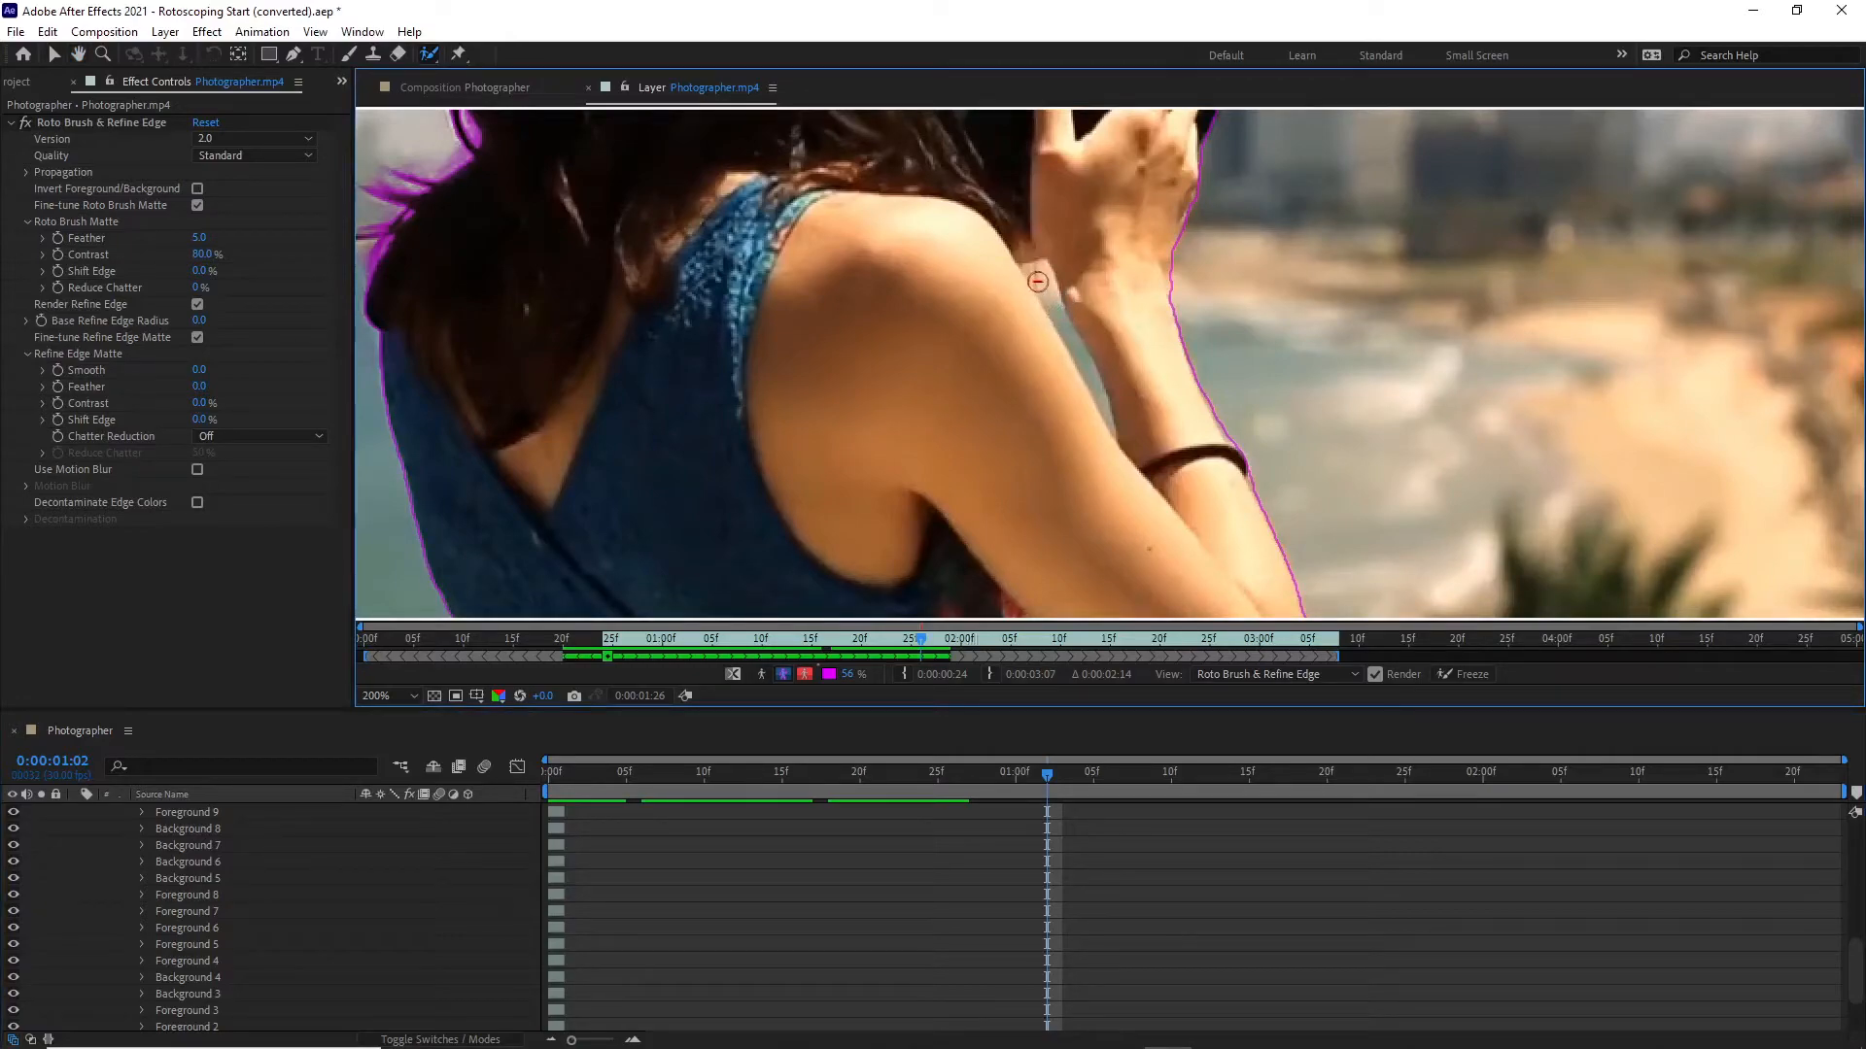
{"action": "left_click_drag", "start_coordinate": [1038, 269], "coordinate": [1102, 416]}
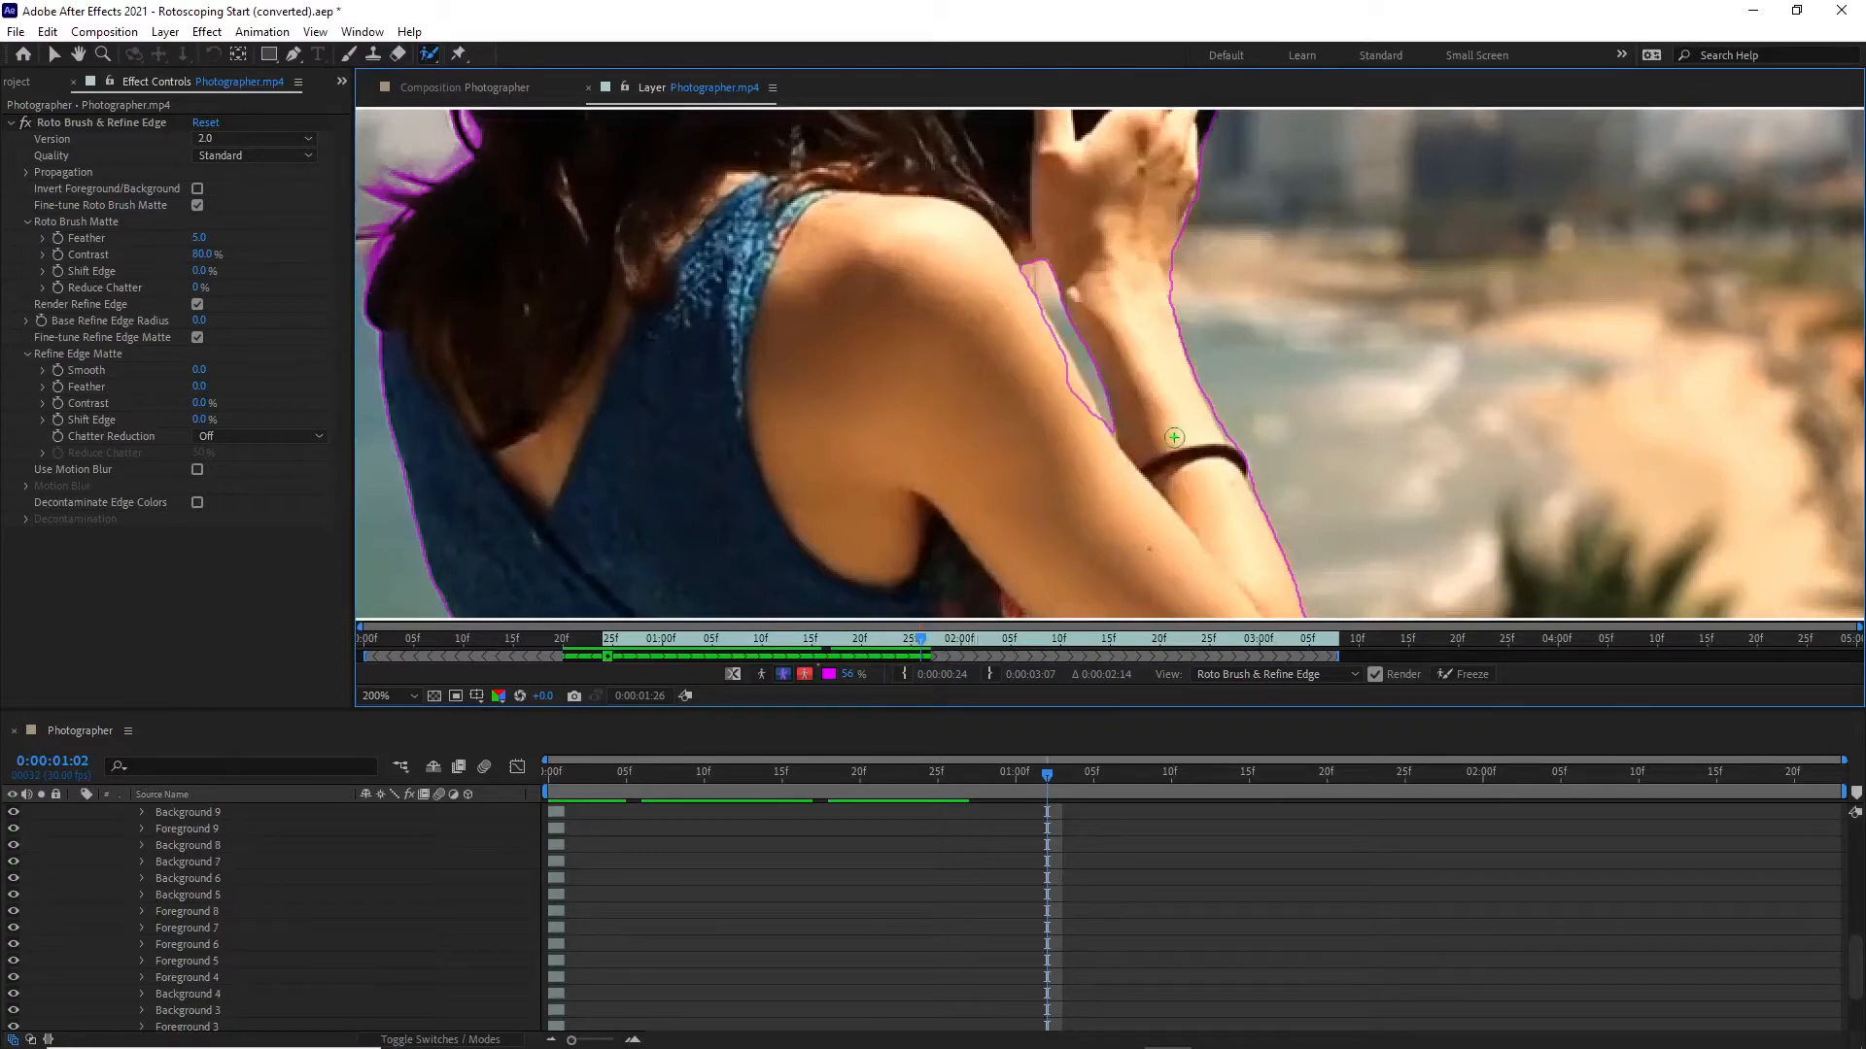
{"action": "left_click_drag", "start_coordinate": [1040, 331], "coordinate": [1080, 419]}
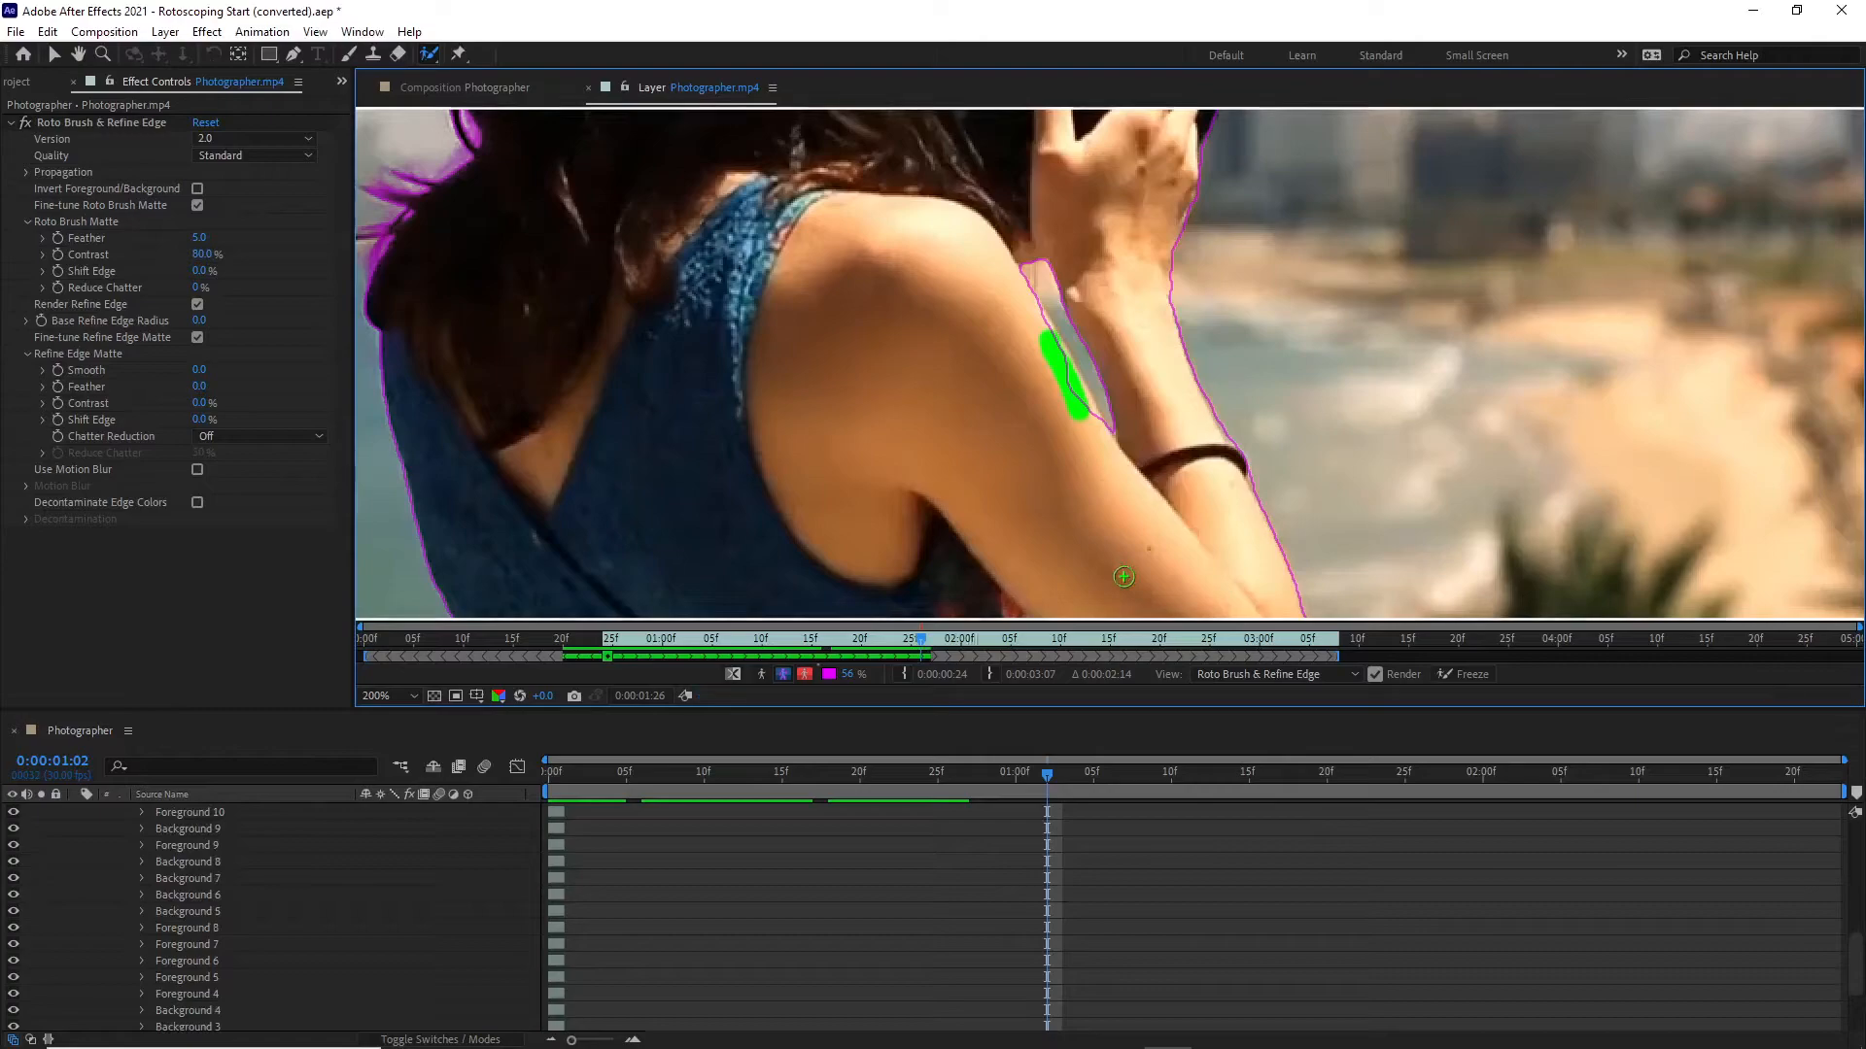
{"action": "left_click_drag", "start_coordinate": [1035, 317], "coordinate": [1040, 332]}
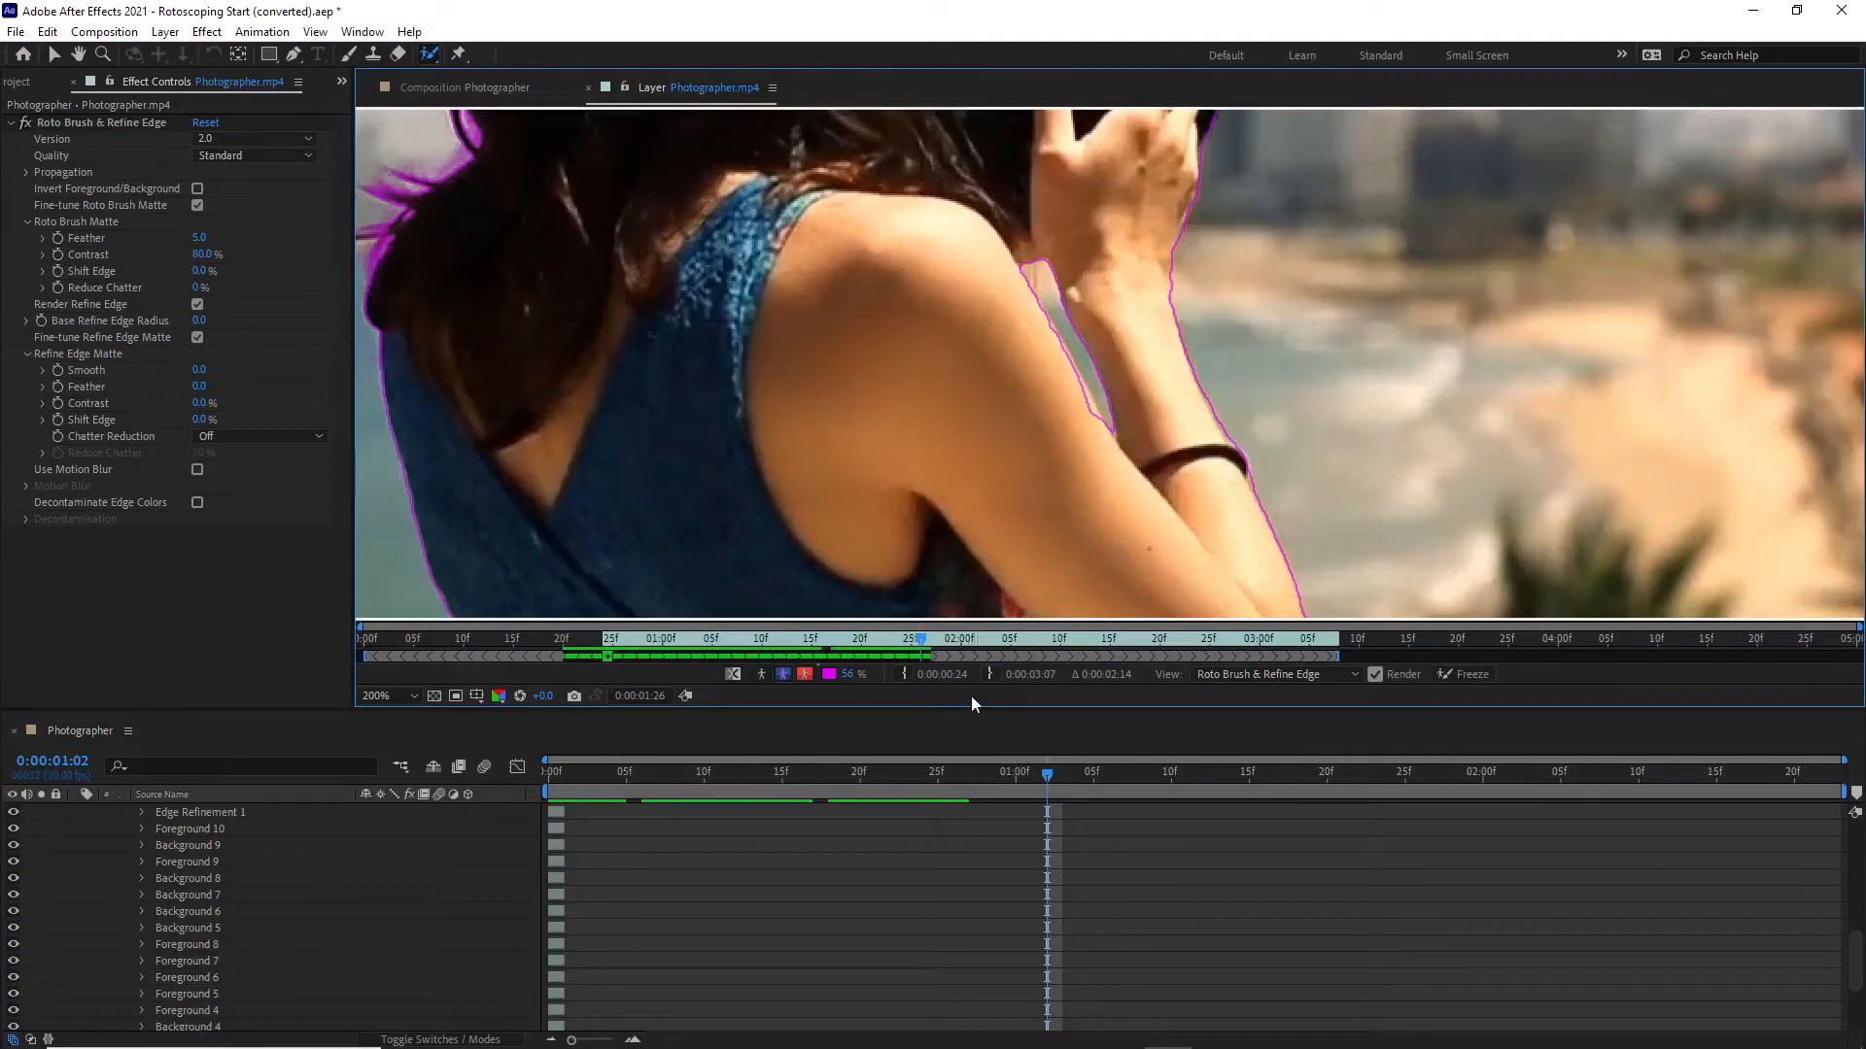
Check the corrected arm gap on the frames around 0:00:01:02, and inspect frame 0:00:00:28 with the full frame in view.
{"action": "key", "text": "Page_Up"}
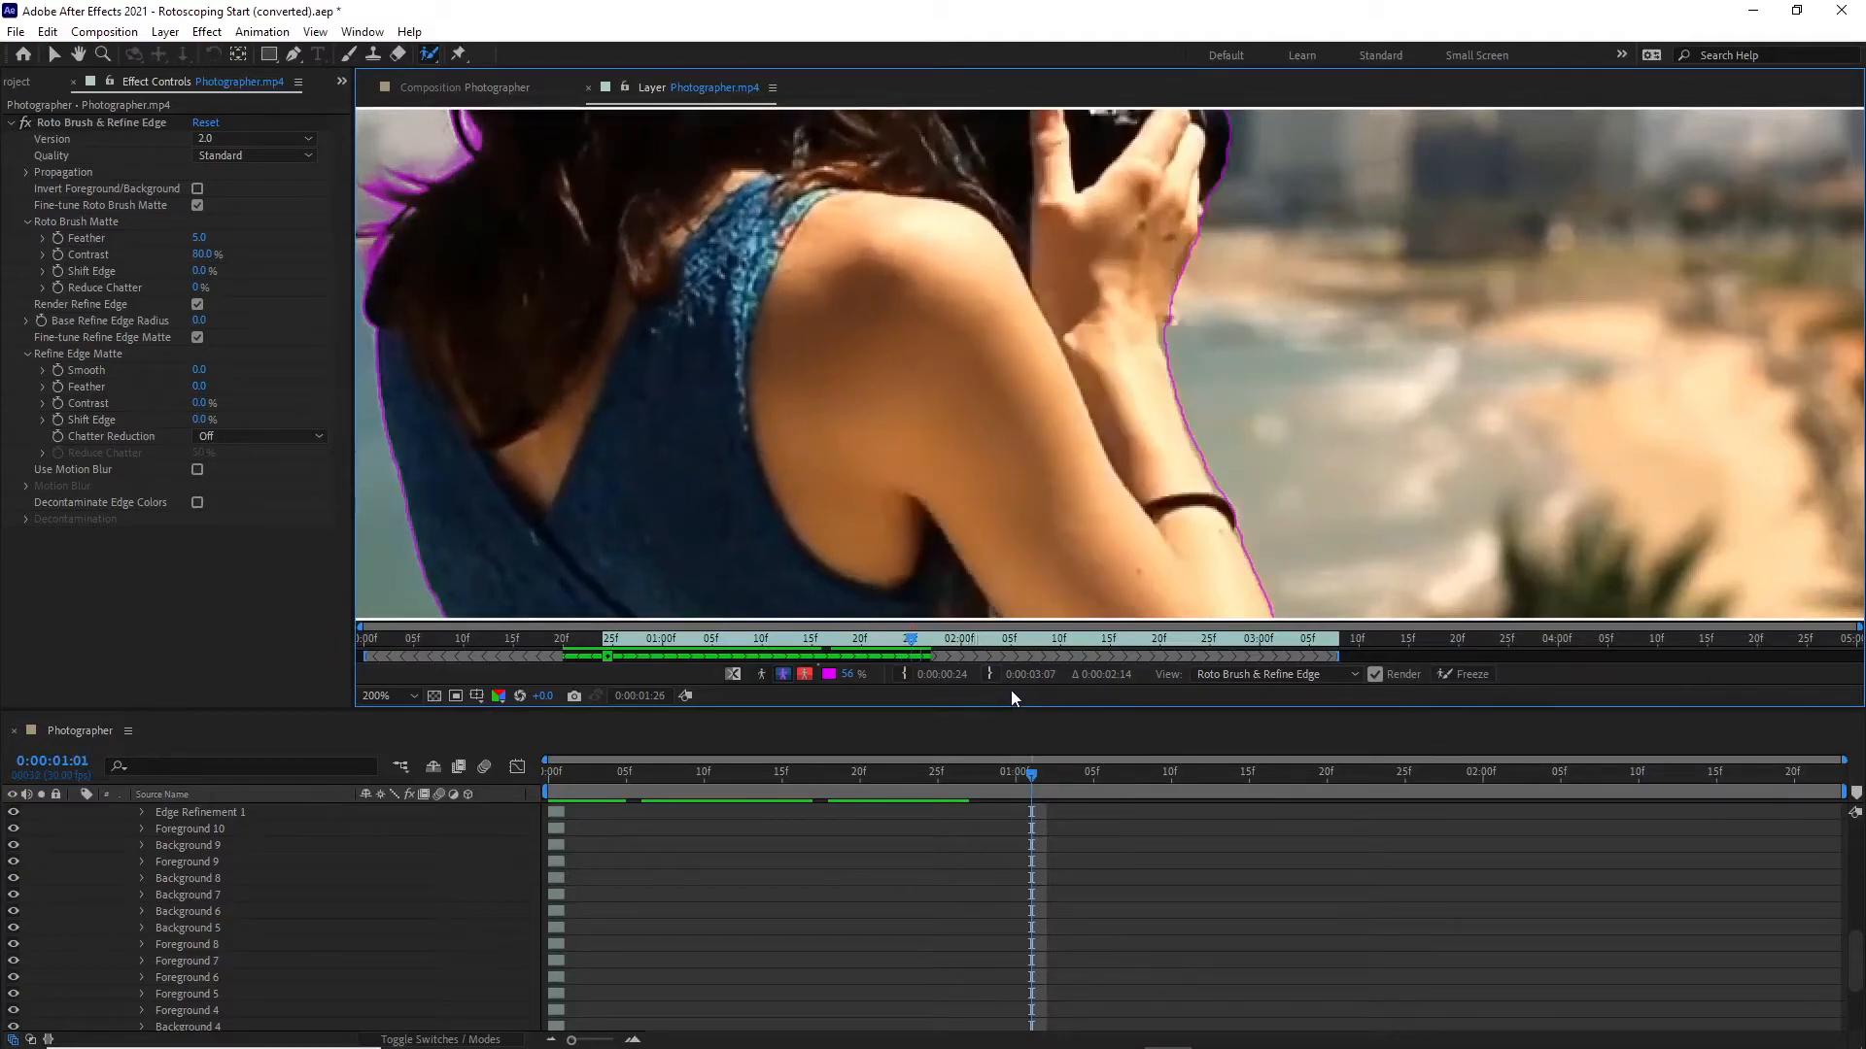
{"action": "key", "text": "Page_Down"}
{"action": "key", "text": "Page_Down"}
{"action": "key", "text": "Page_Down"}
{"action": "key", "text": "Page_Down"}
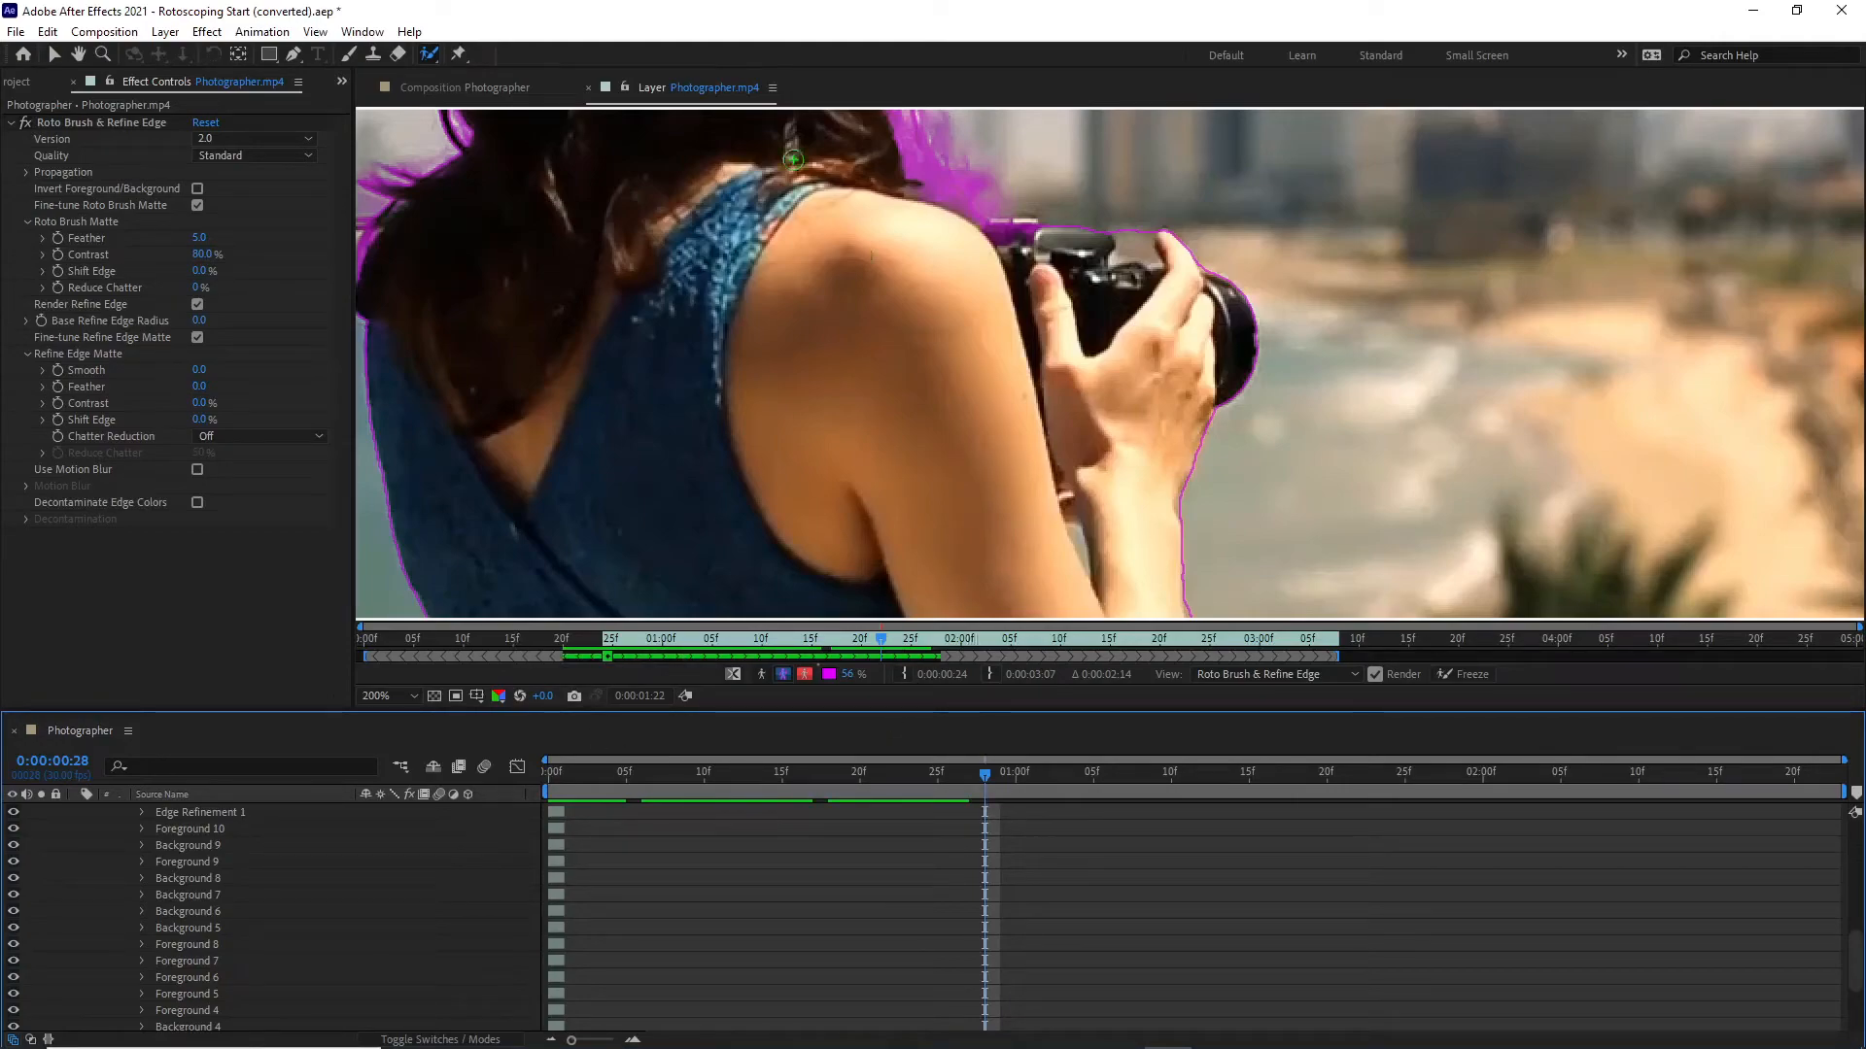
{"action": "left_click", "coordinate": [858, 92]}
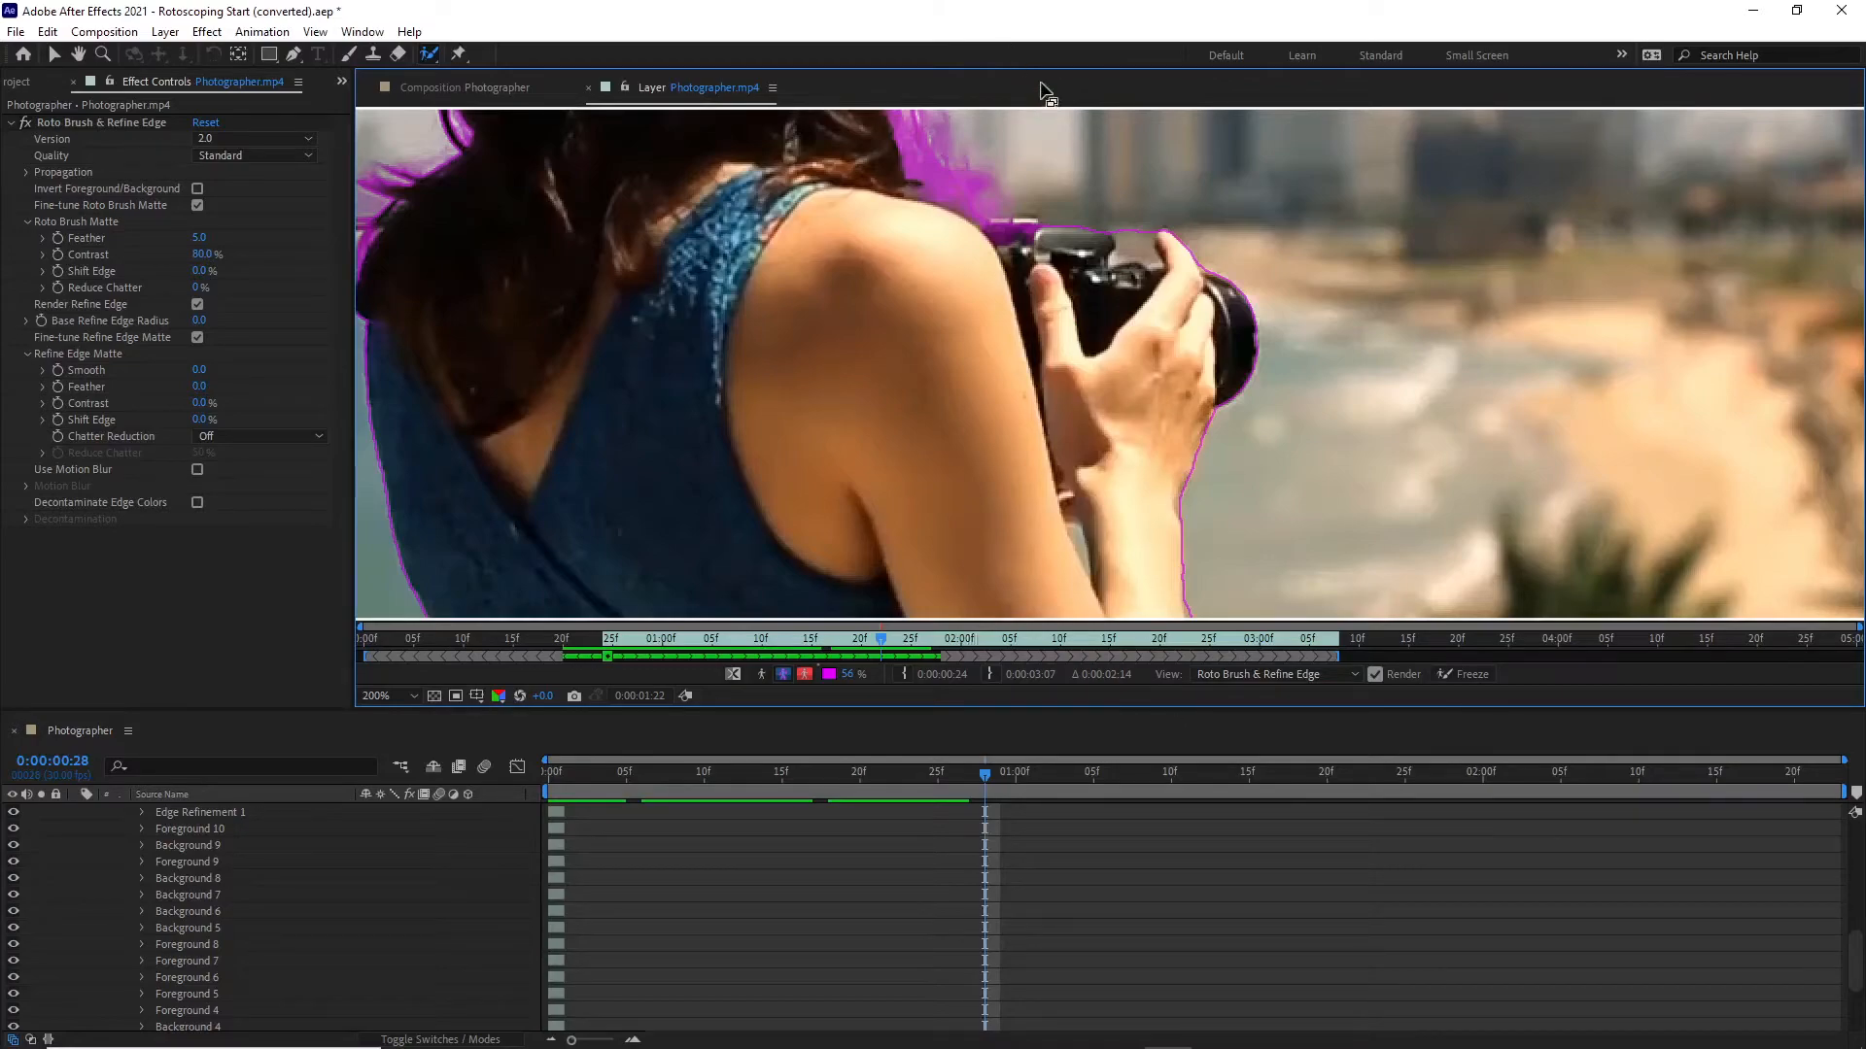
{"action": "key", "text": "shift+slash"}
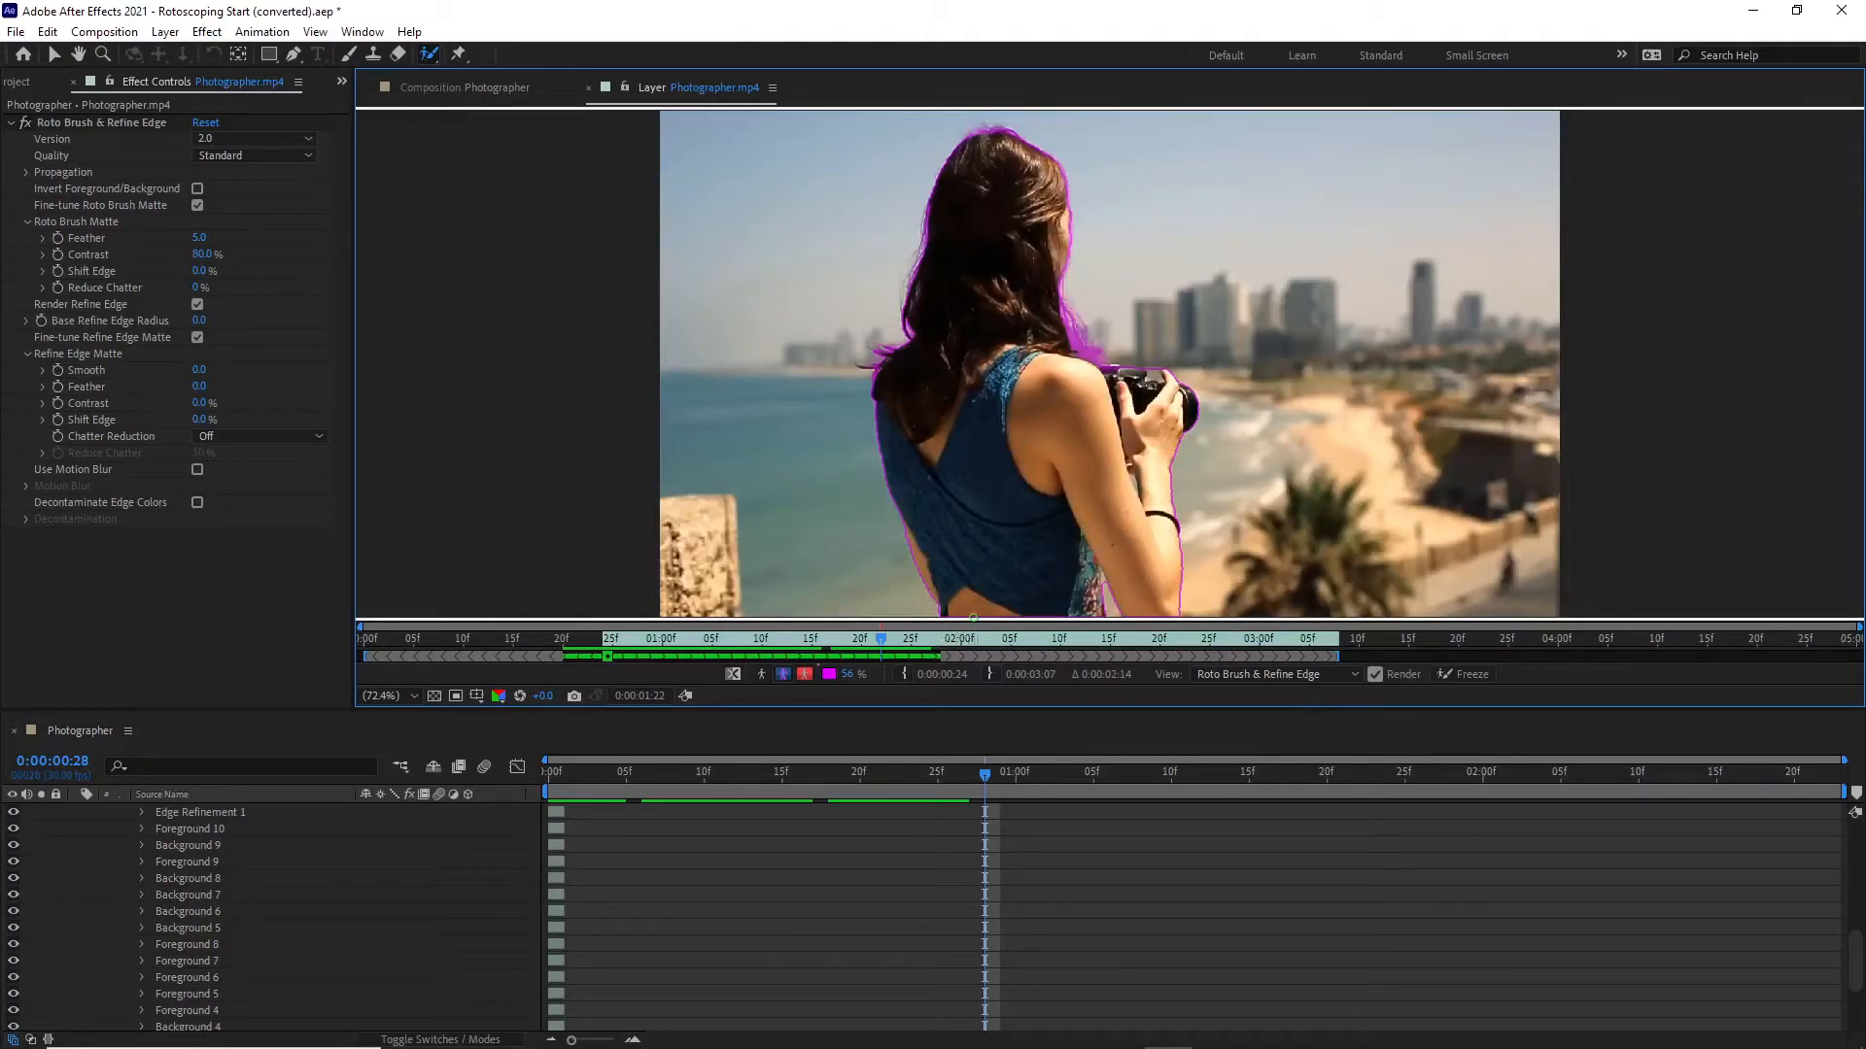
Propagate the matte frame by frame from 0:00:00:28 to 0:00:01:09, checking the outline of the arms and camera.
{"action": "key", "text": "Page_Down"}
{"action": "key", "text": "Page_Down"}
{"action": "key", "text": "Page_Down"}
{"action": "key", "text": "Page_Down"}
{"action": "key", "text": "Page_Down"}
{"action": "key", "text": "Page_Down"}
{"action": "key", "text": "Page_Down"}
{"action": "key", "text": "Page_Down"}
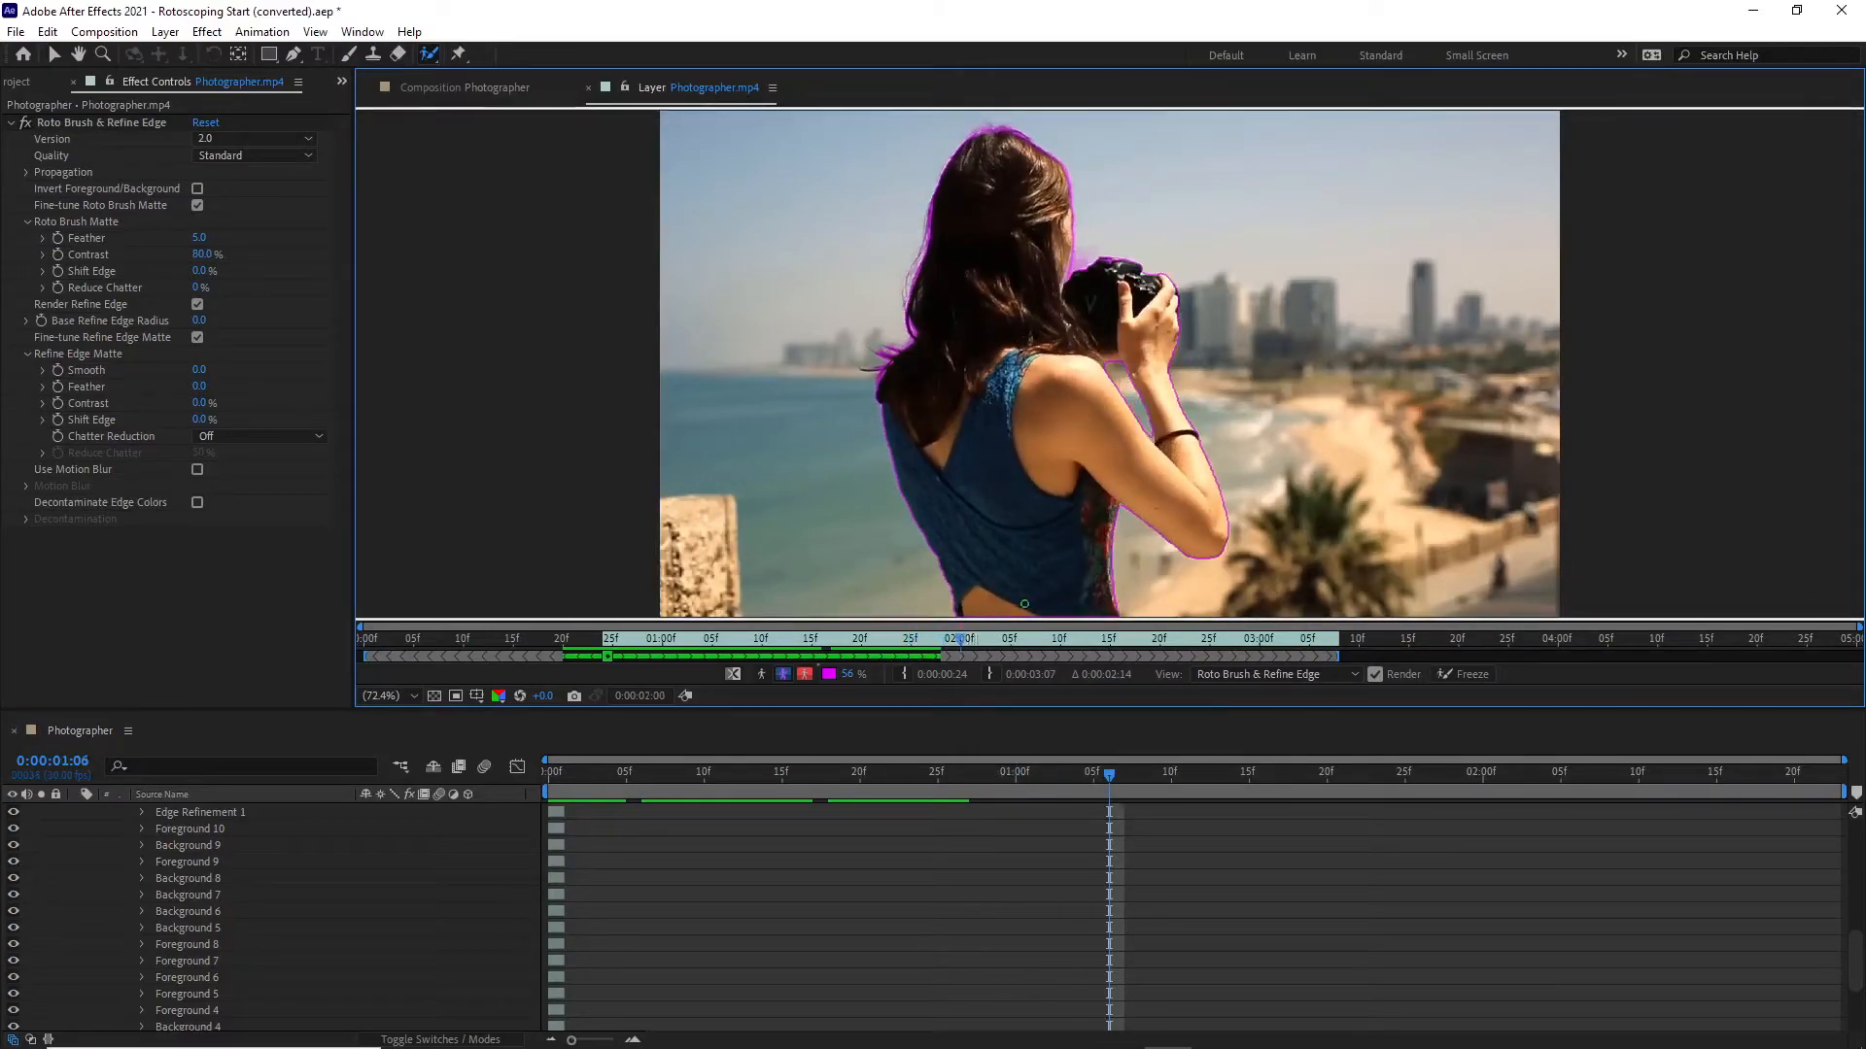
{"action": "key", "text": "Page_Down"}
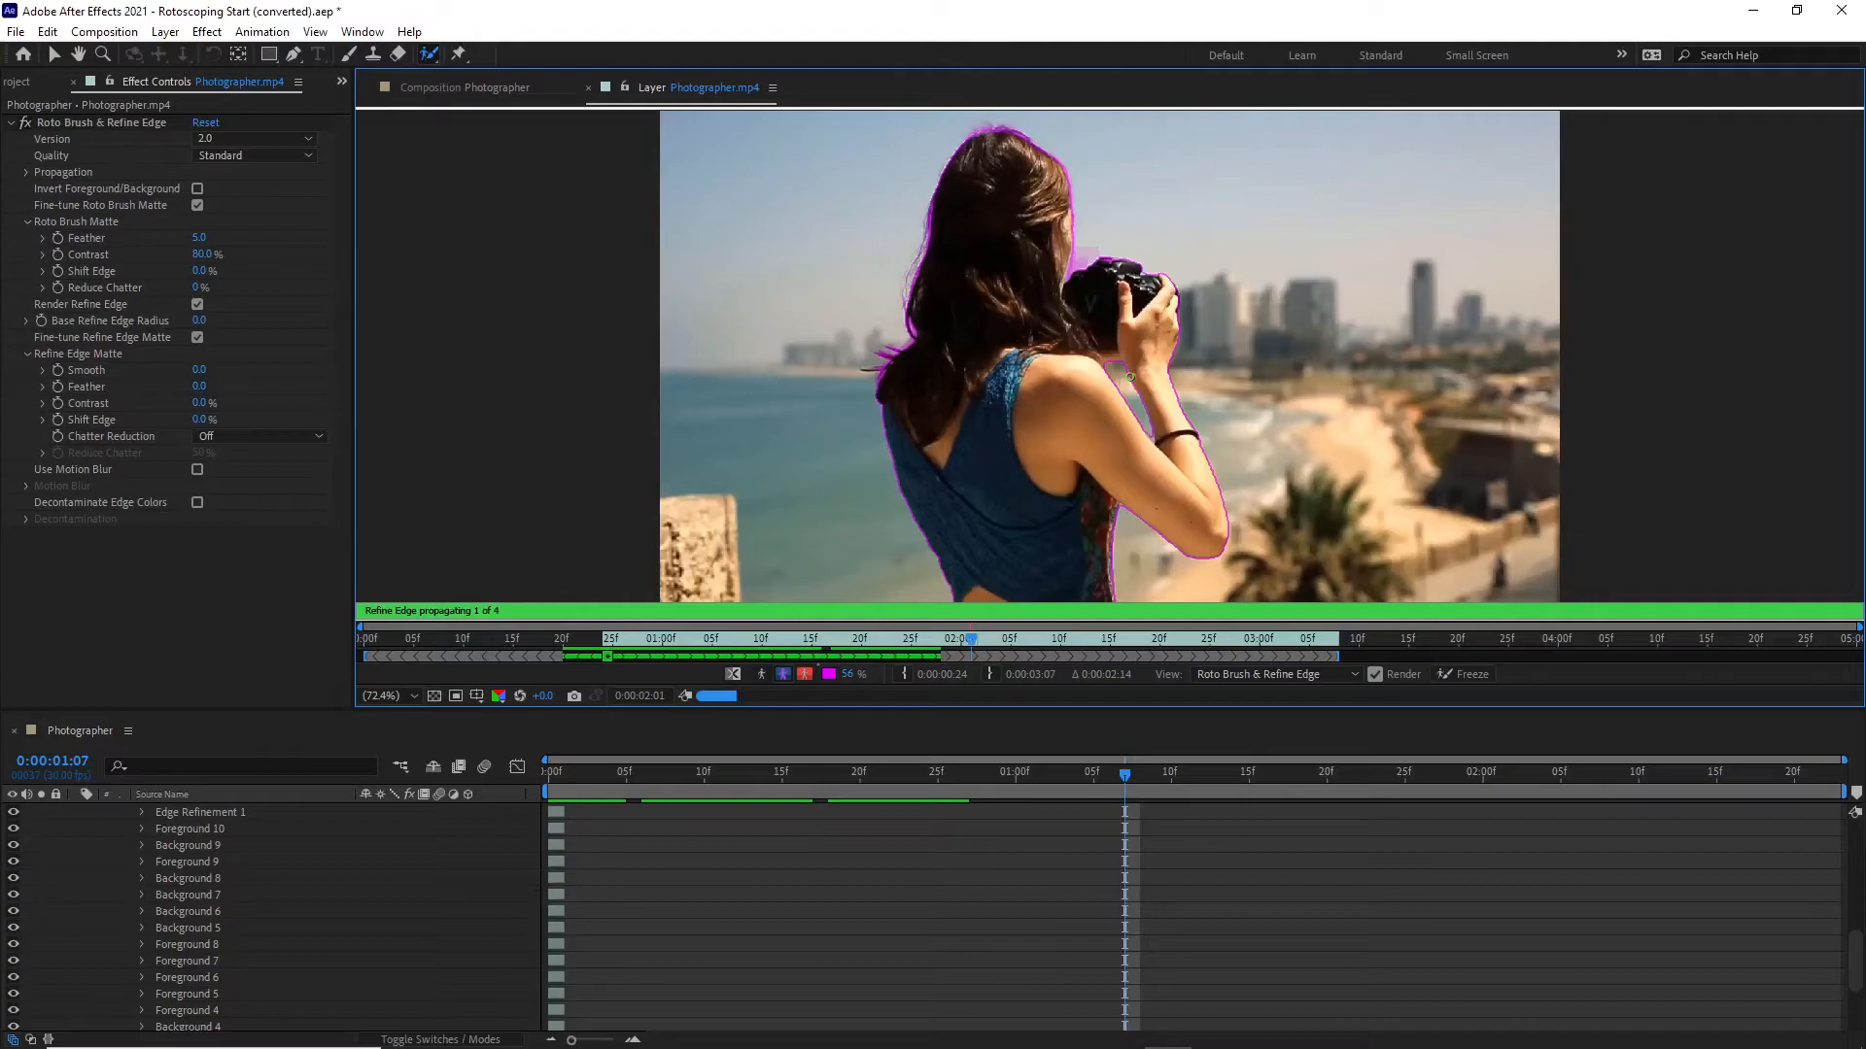
{"action": "key", "text": "Page_Down"}
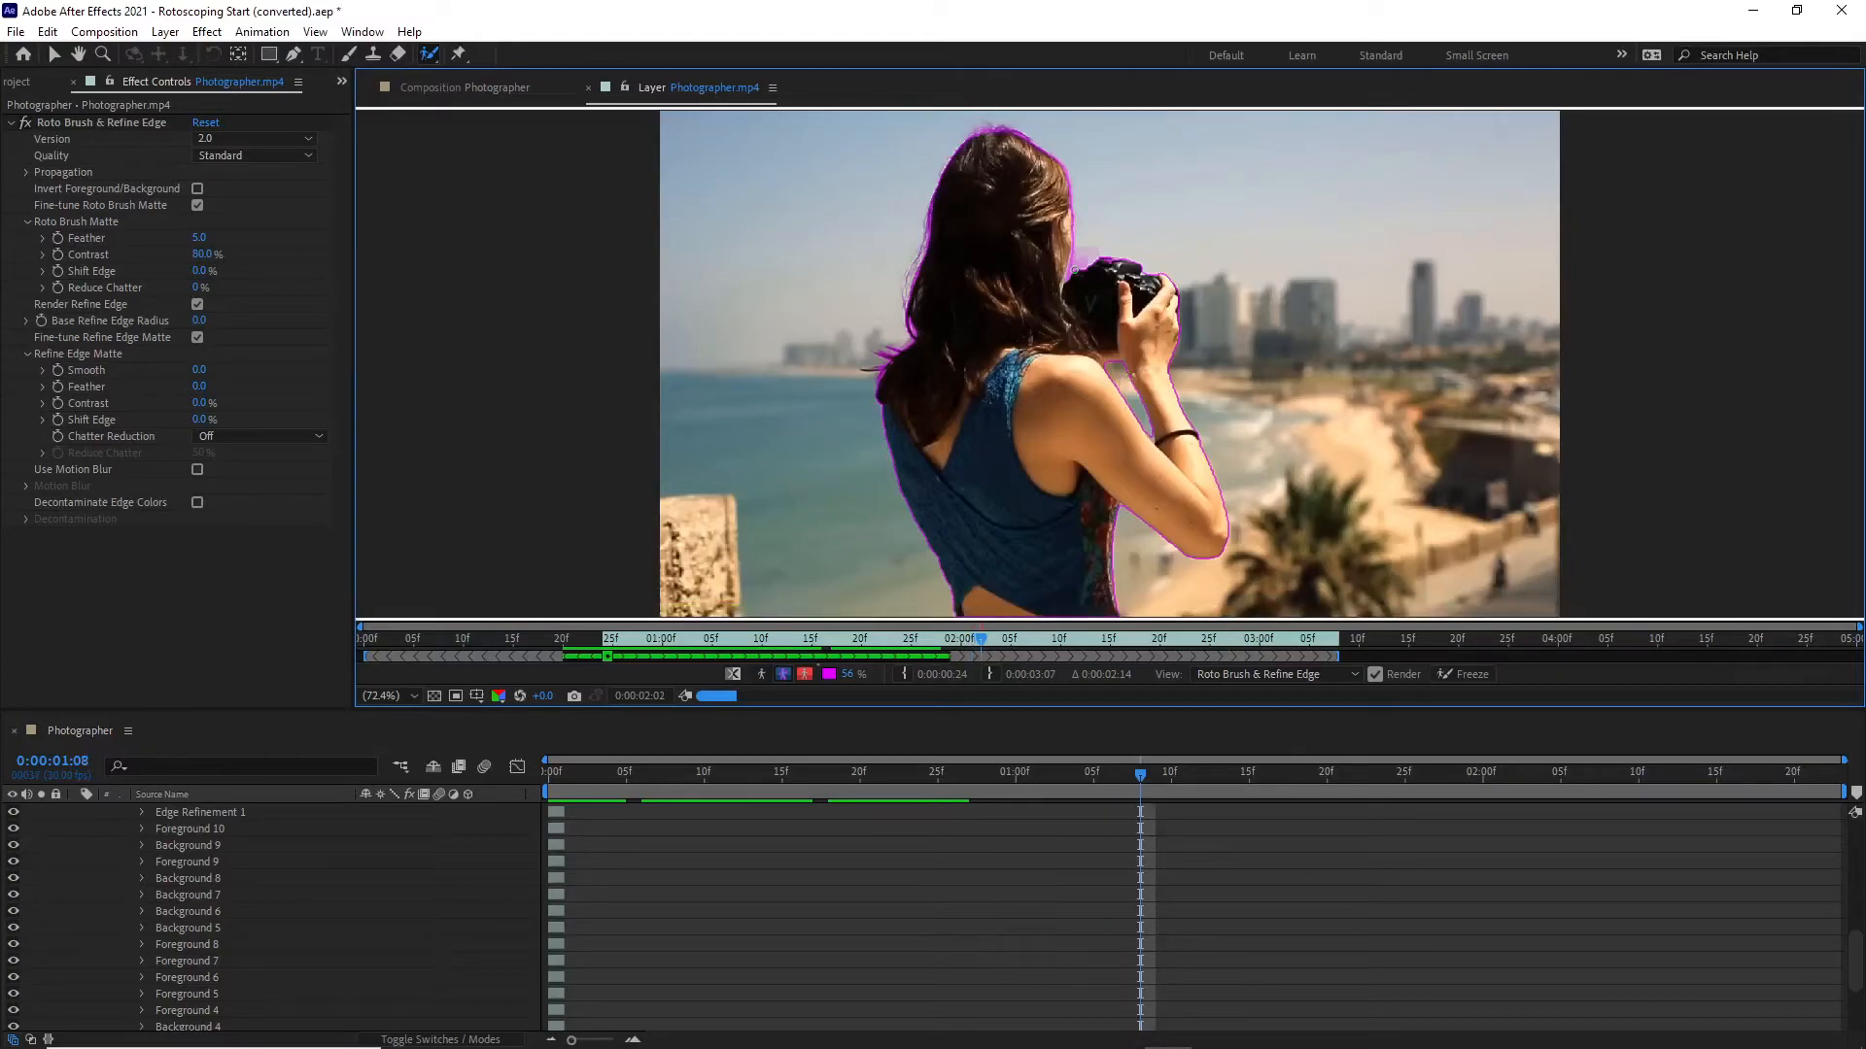
{"action": "key", "text": "Page_Down"}
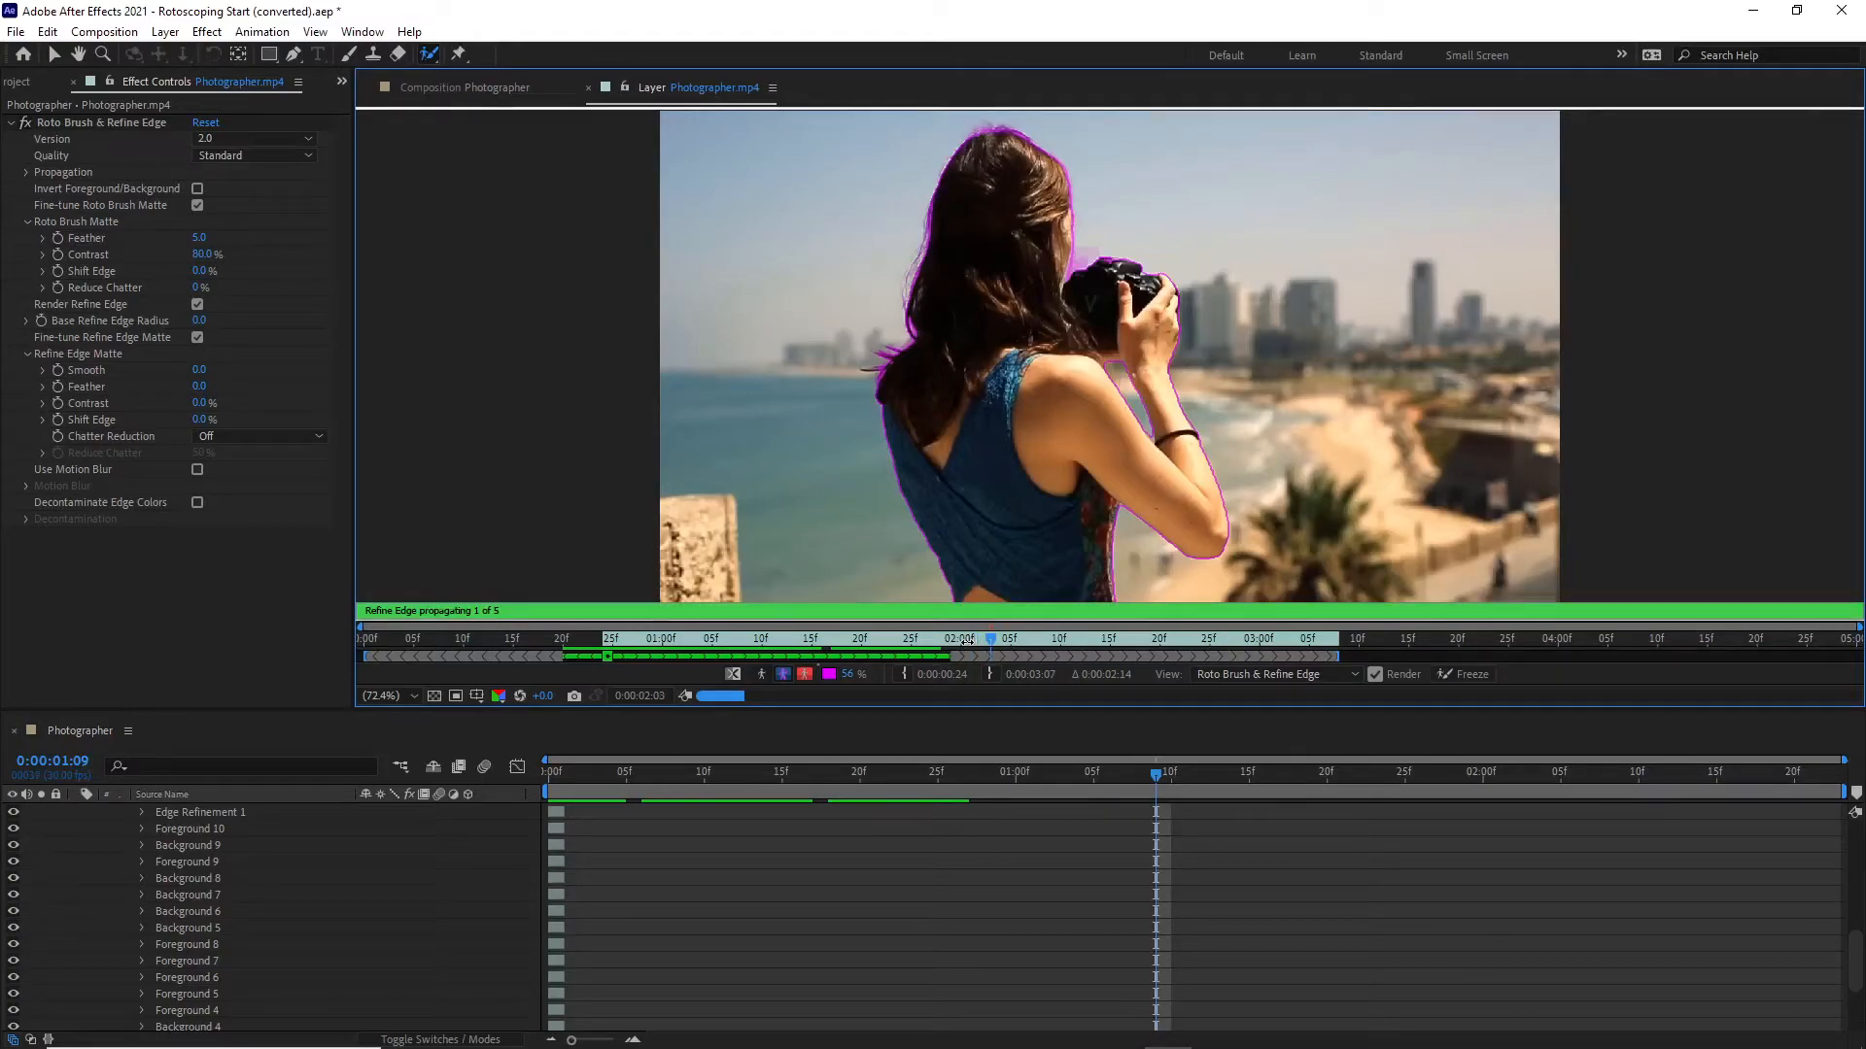
{"action": "left_click", "coordinate": [960, 641]}
{"action": "left_click", "coordinate": [954, 641]}
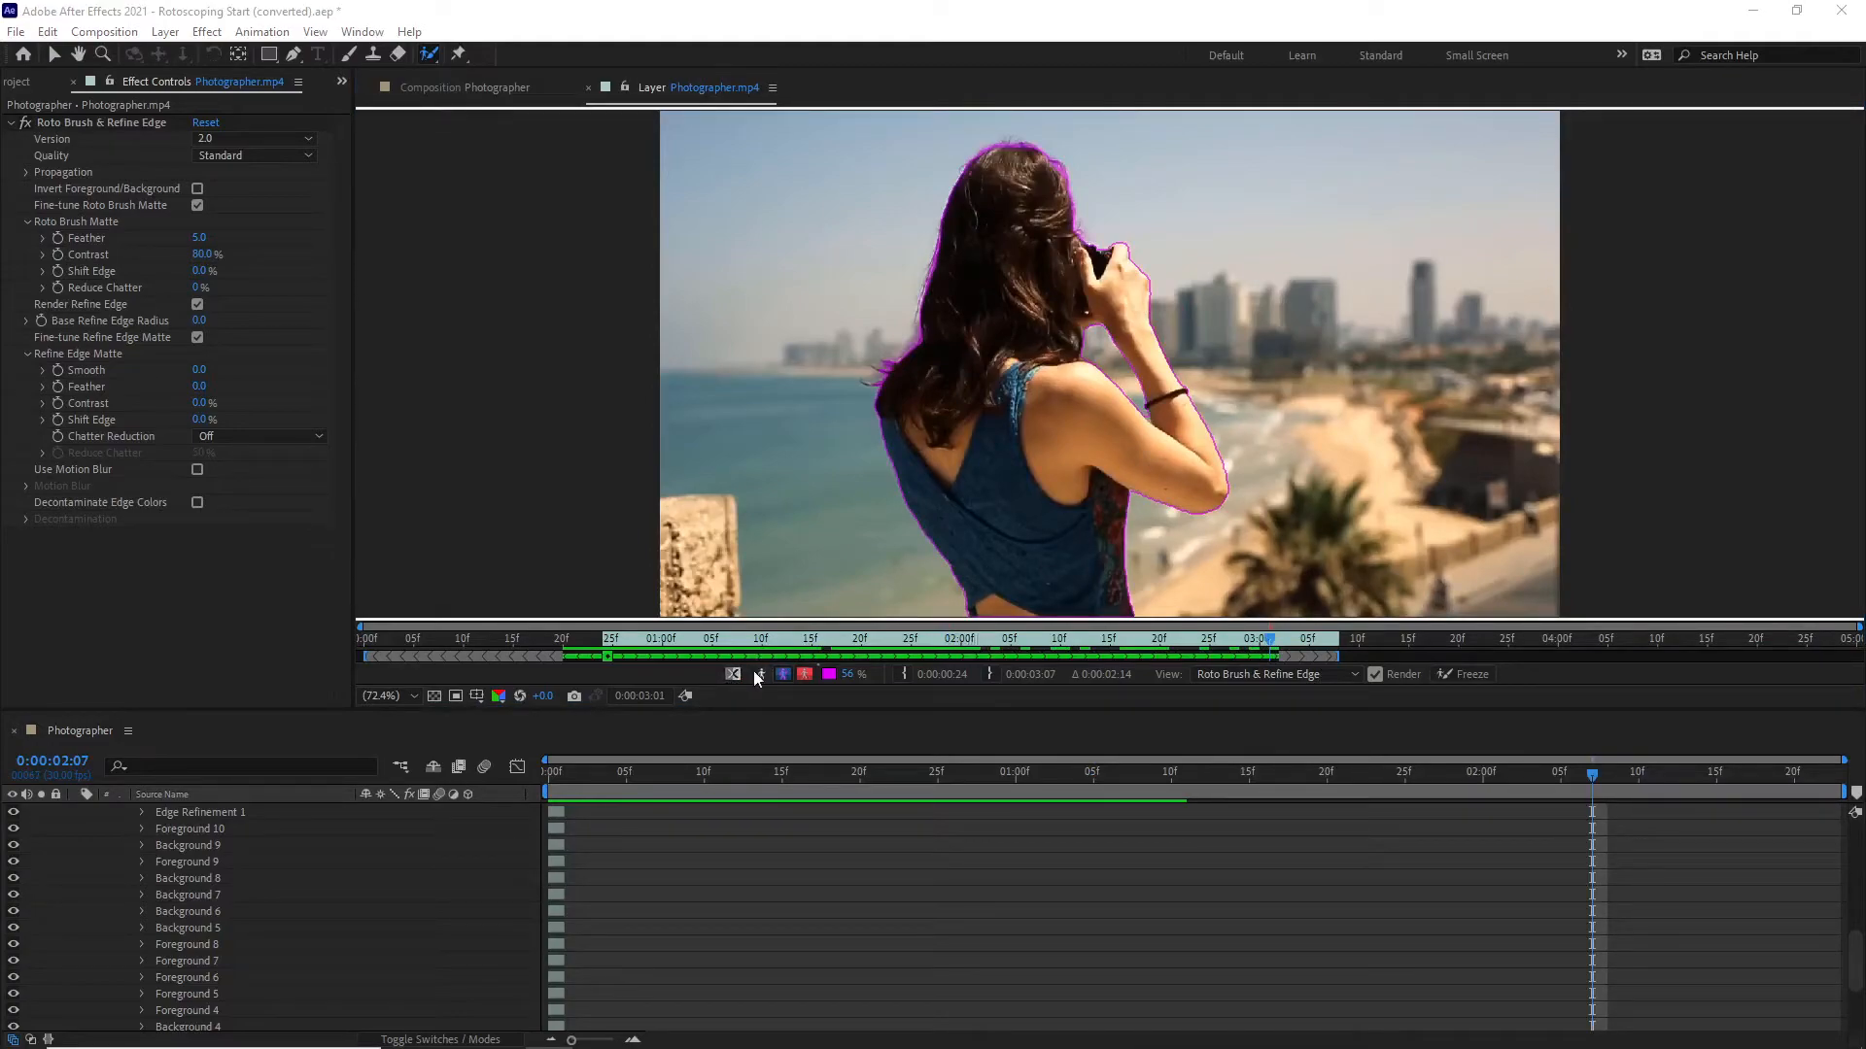
Inspect the matte around frame 0:00:02:07 in the Refine Edge X-ray, Alpha, Alpha Boundary and Alpha Overlay views.
{"action": "left_click", "coordinate": [732, 673]}
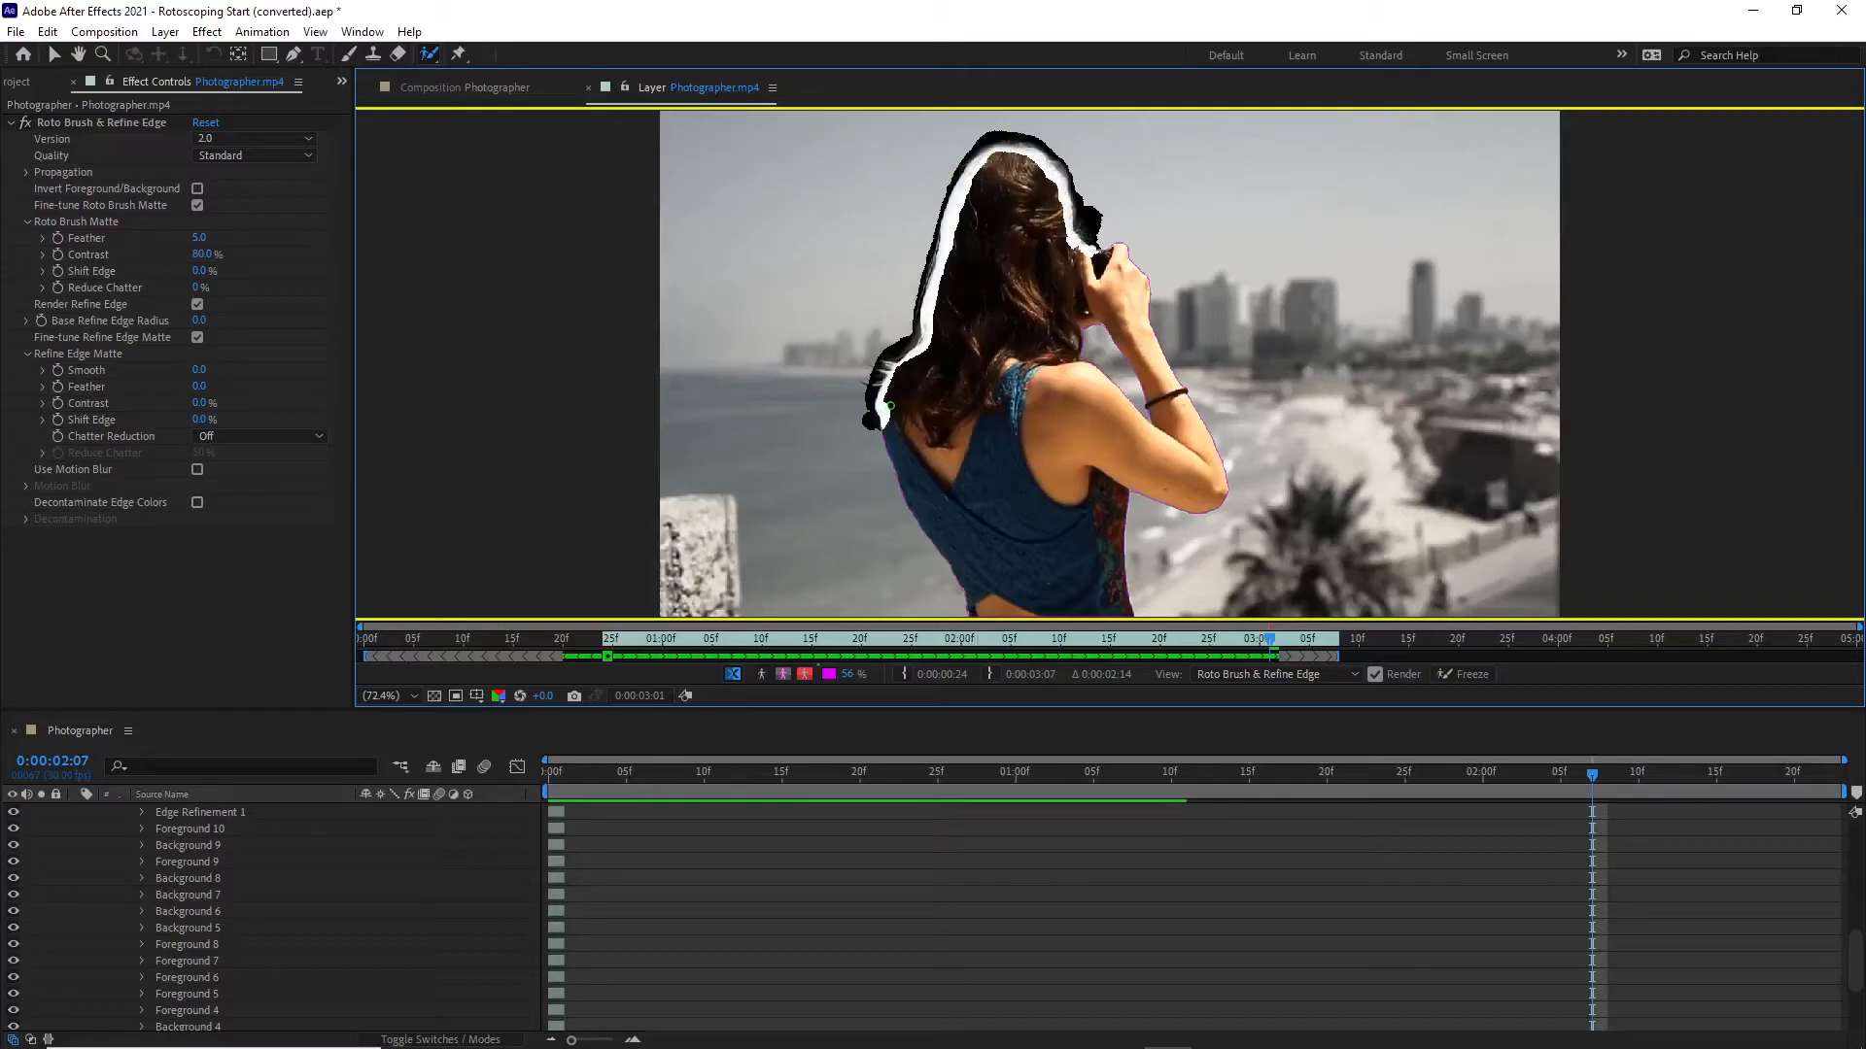
{"action": "left_click", "coordinate": [761, 673]}
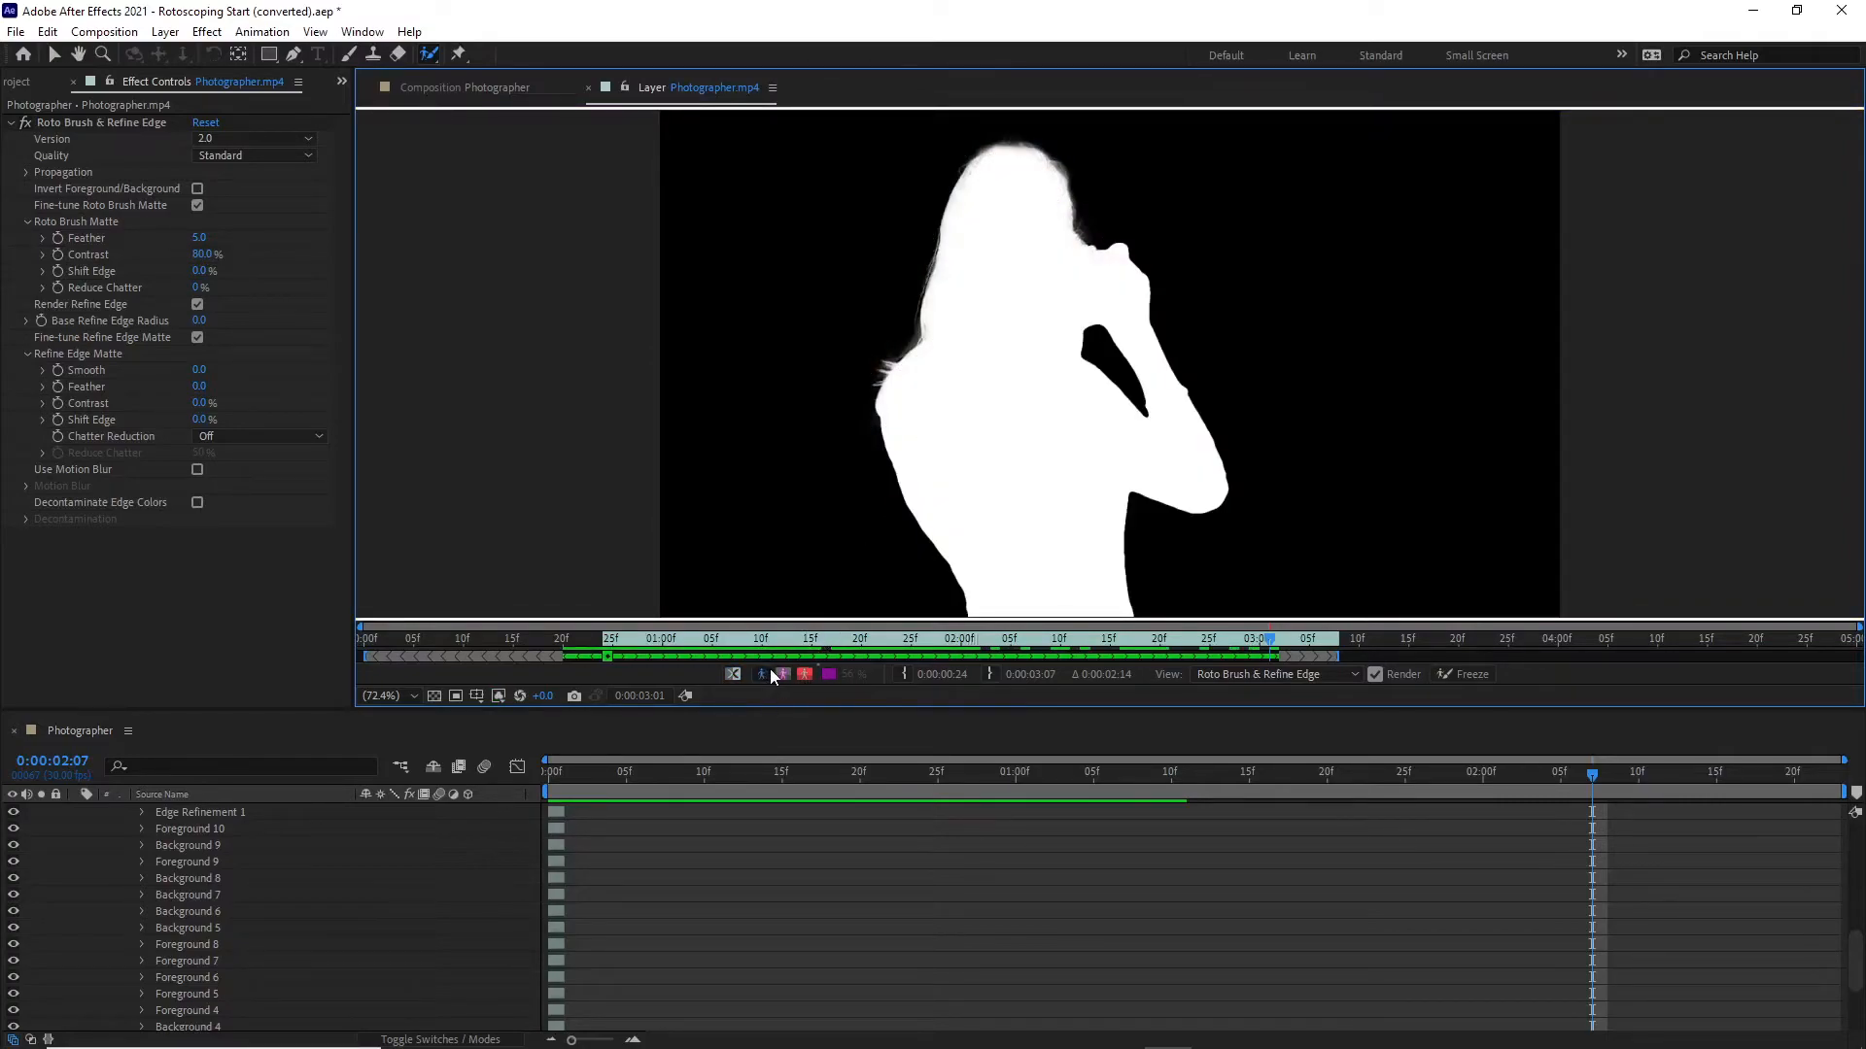
{"action": "left_click", "coordinate": [782, 674]}
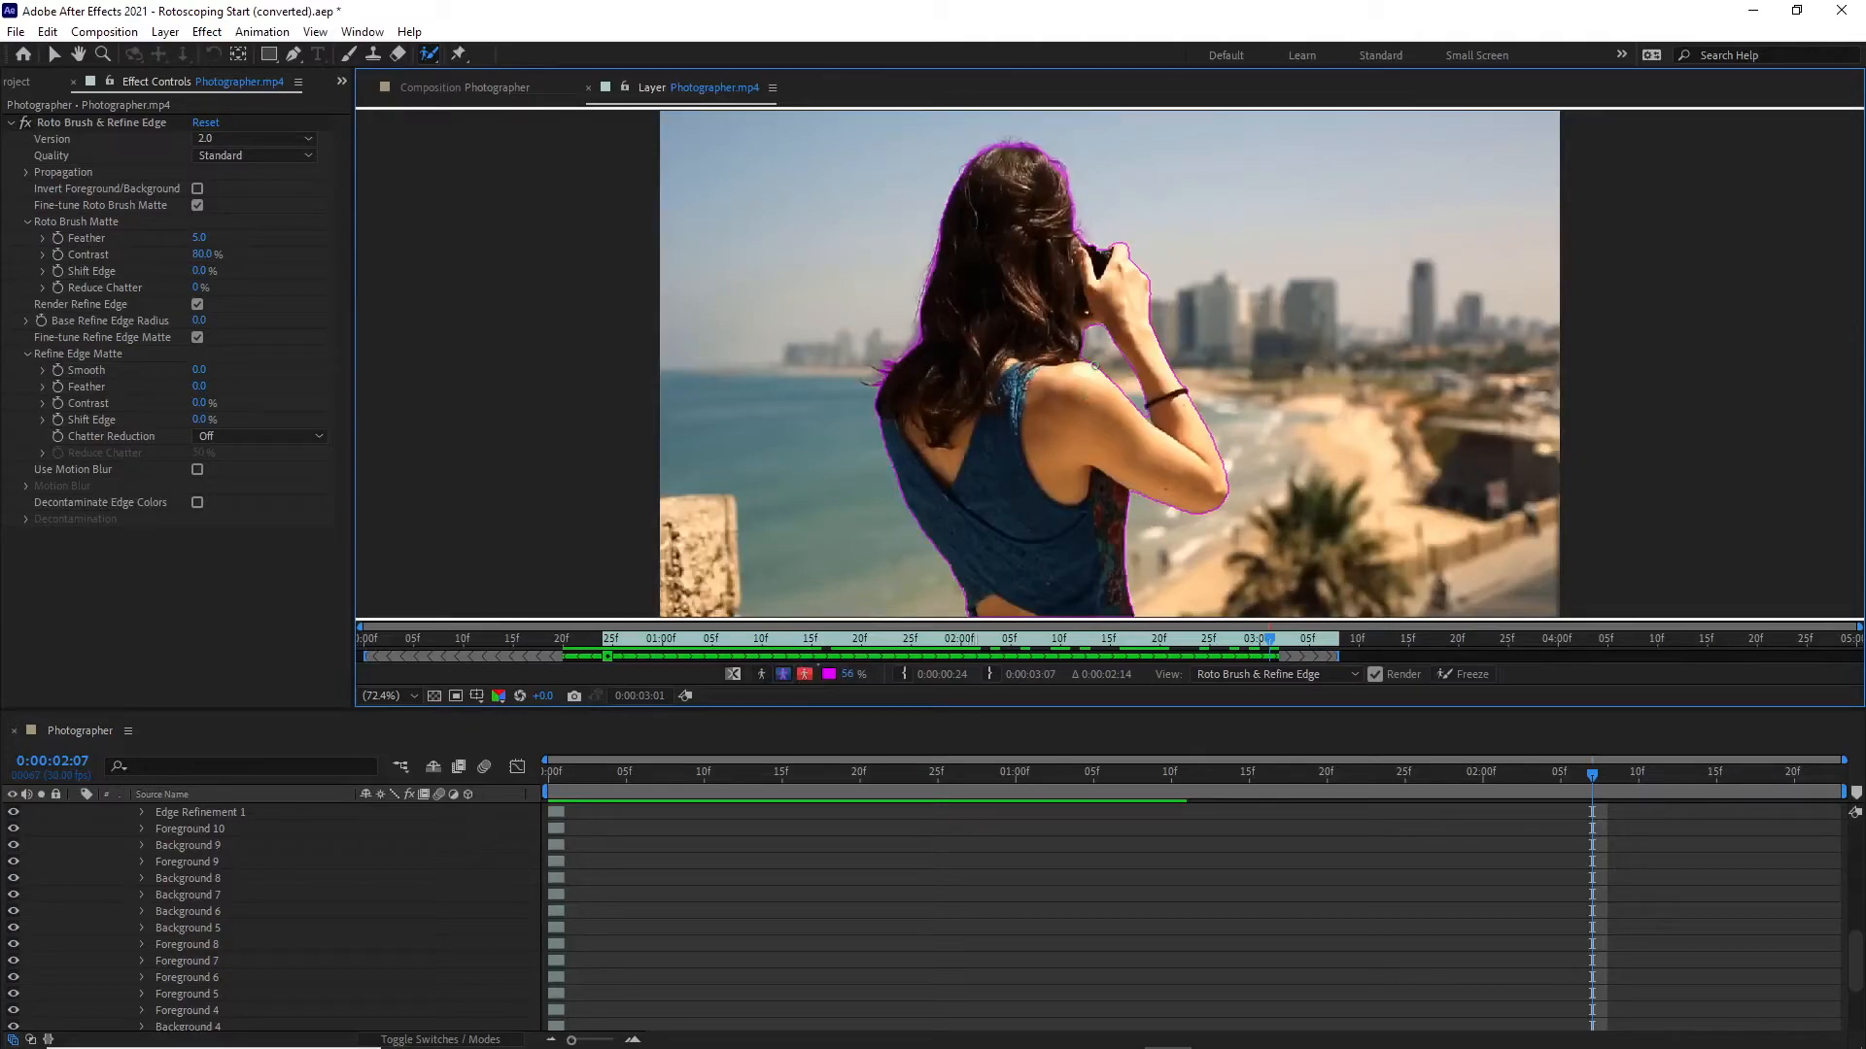
{"action": "left_click", "coordinate": [804, 673]}
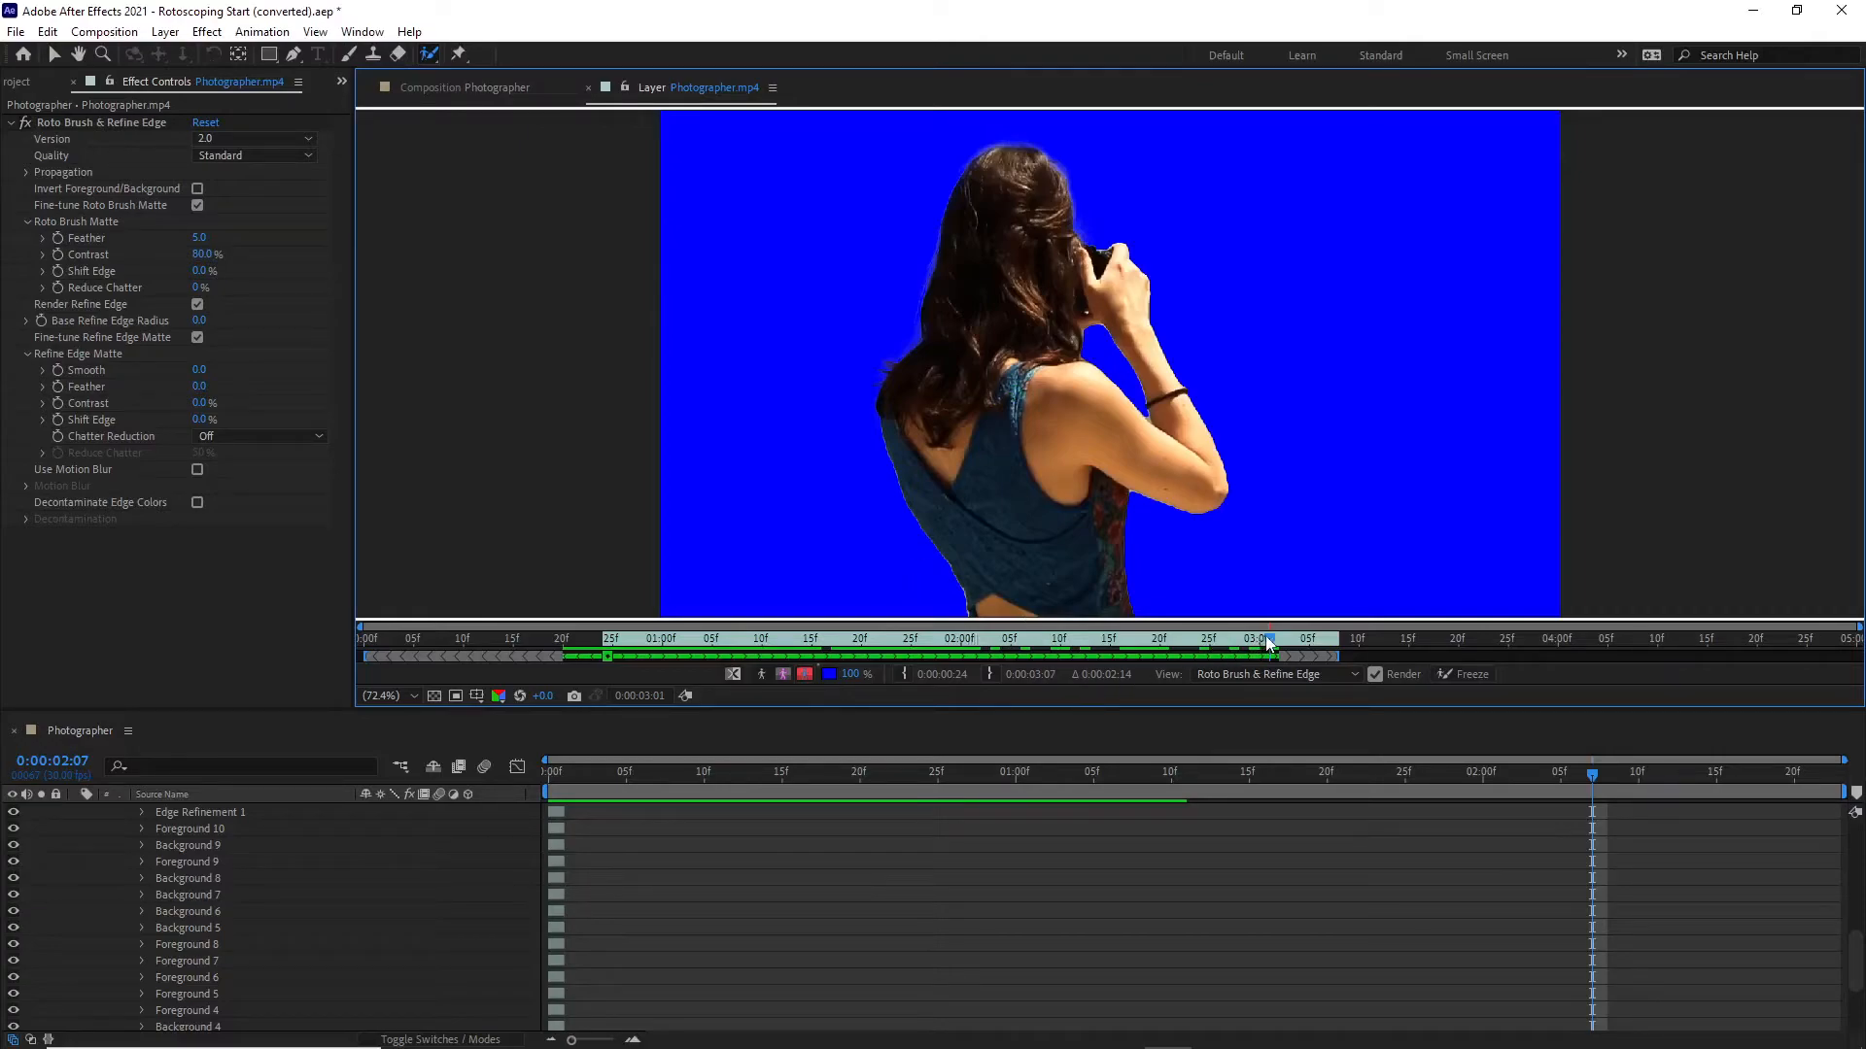
{"action": "left_click_drag", "start_coordinate": [1266, 637], "coordinate": [1234, 659]}
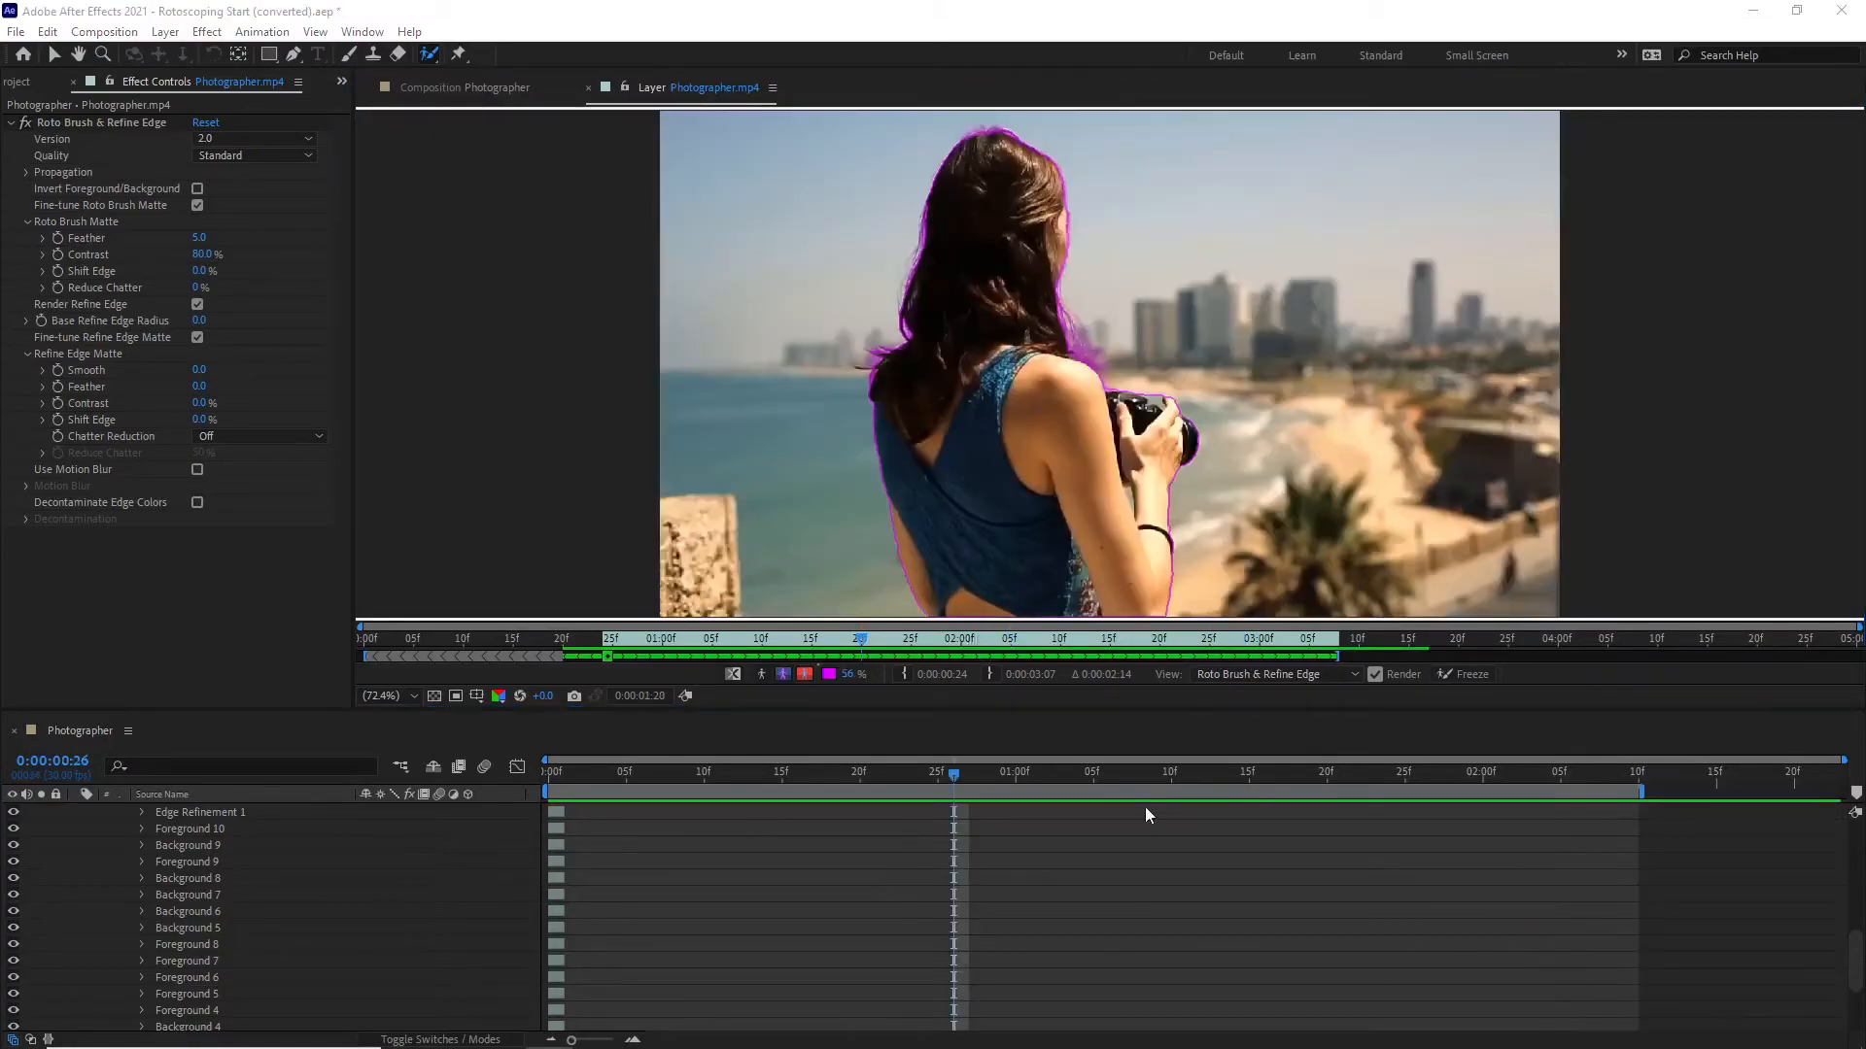
Play the matte boundary from the first frame, and preview the cutout on transparency in the Photographer composition.
{"action": "left_click_drag", "start_coordinate": [952, 774], "coordinate": [473, 730]}
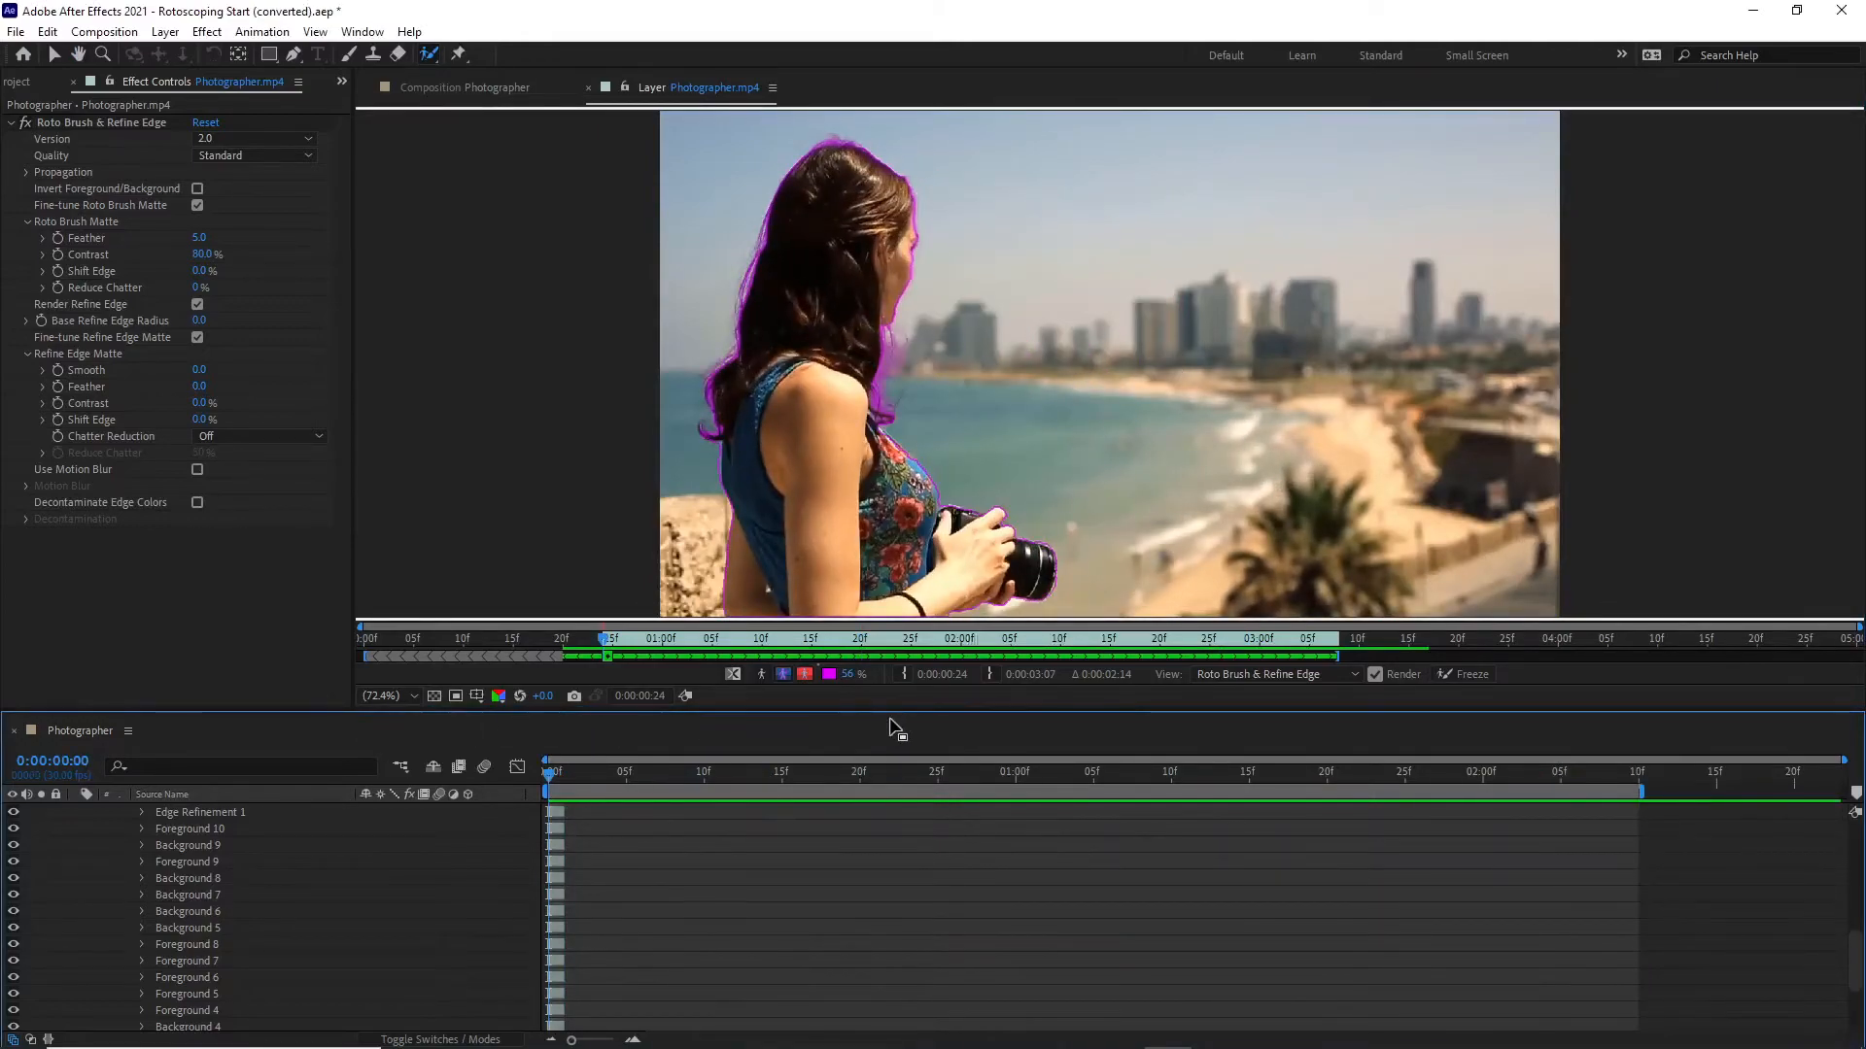
{"action": "key", "text": "space"}
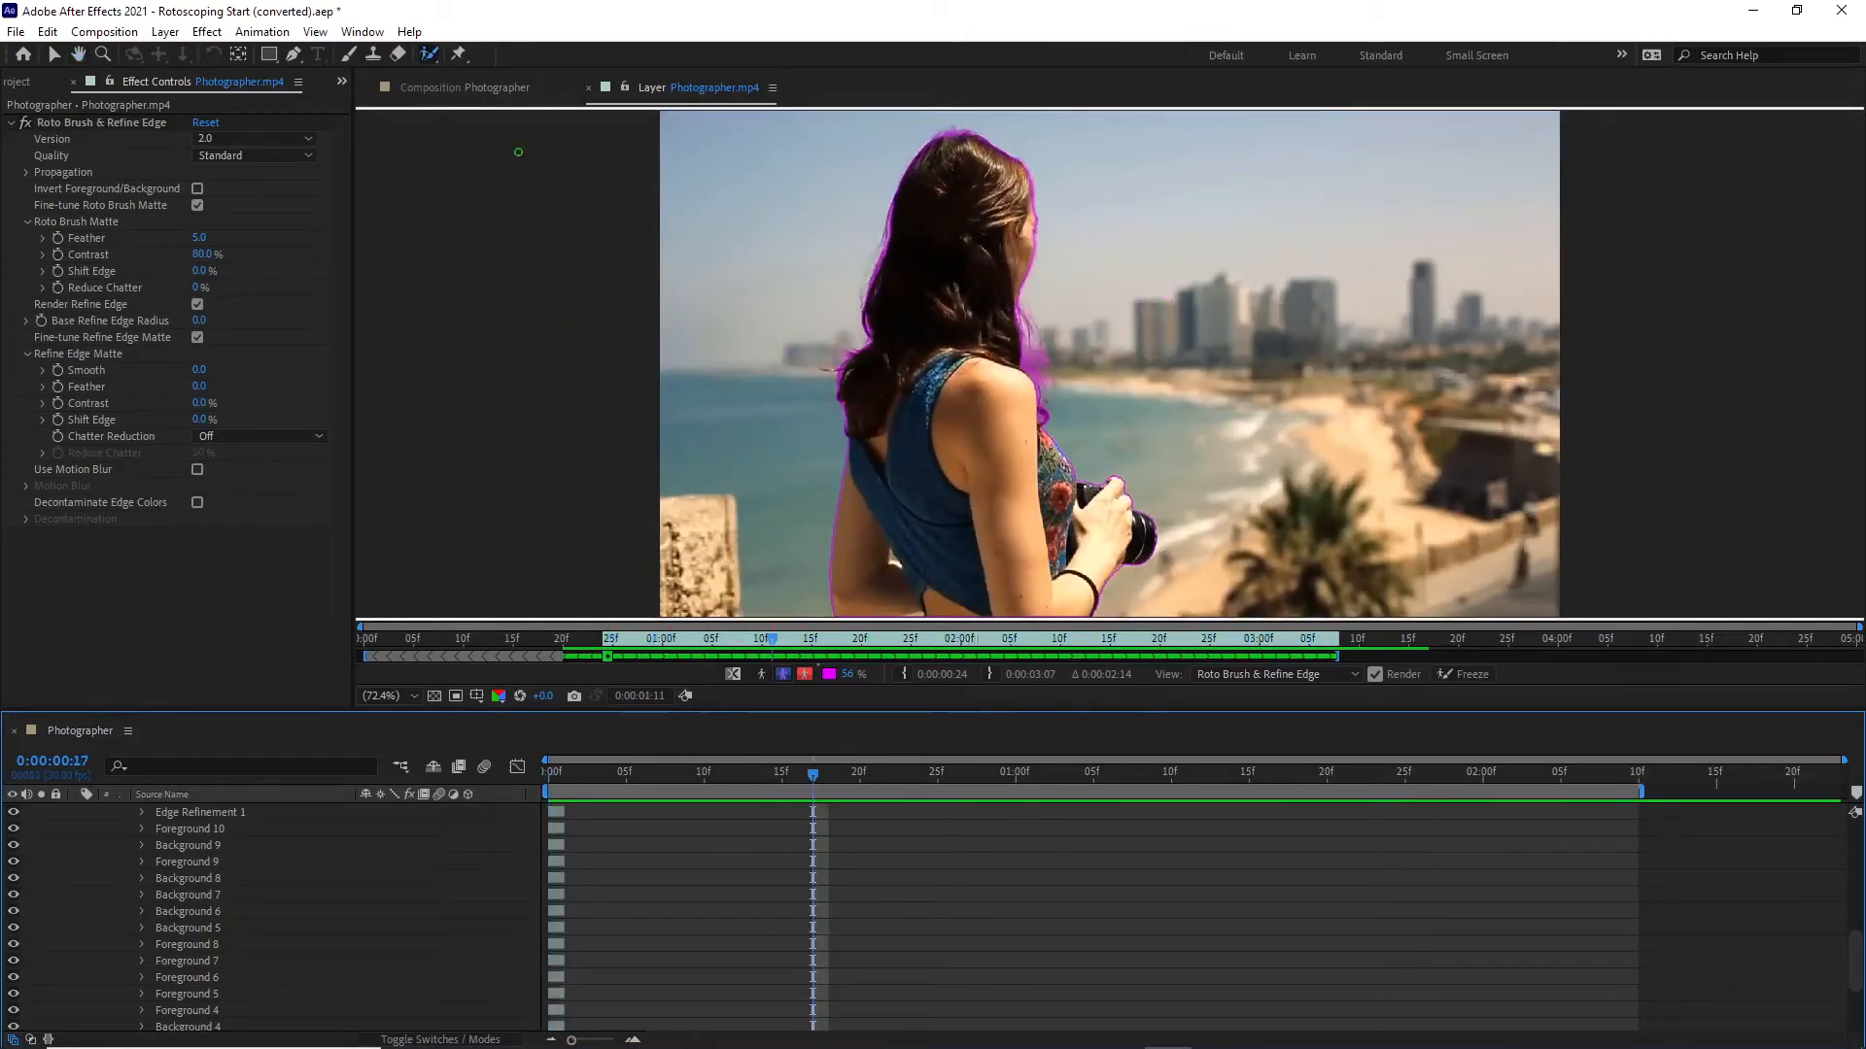
{"action": "left_click", "coordinate": [491, 89]}
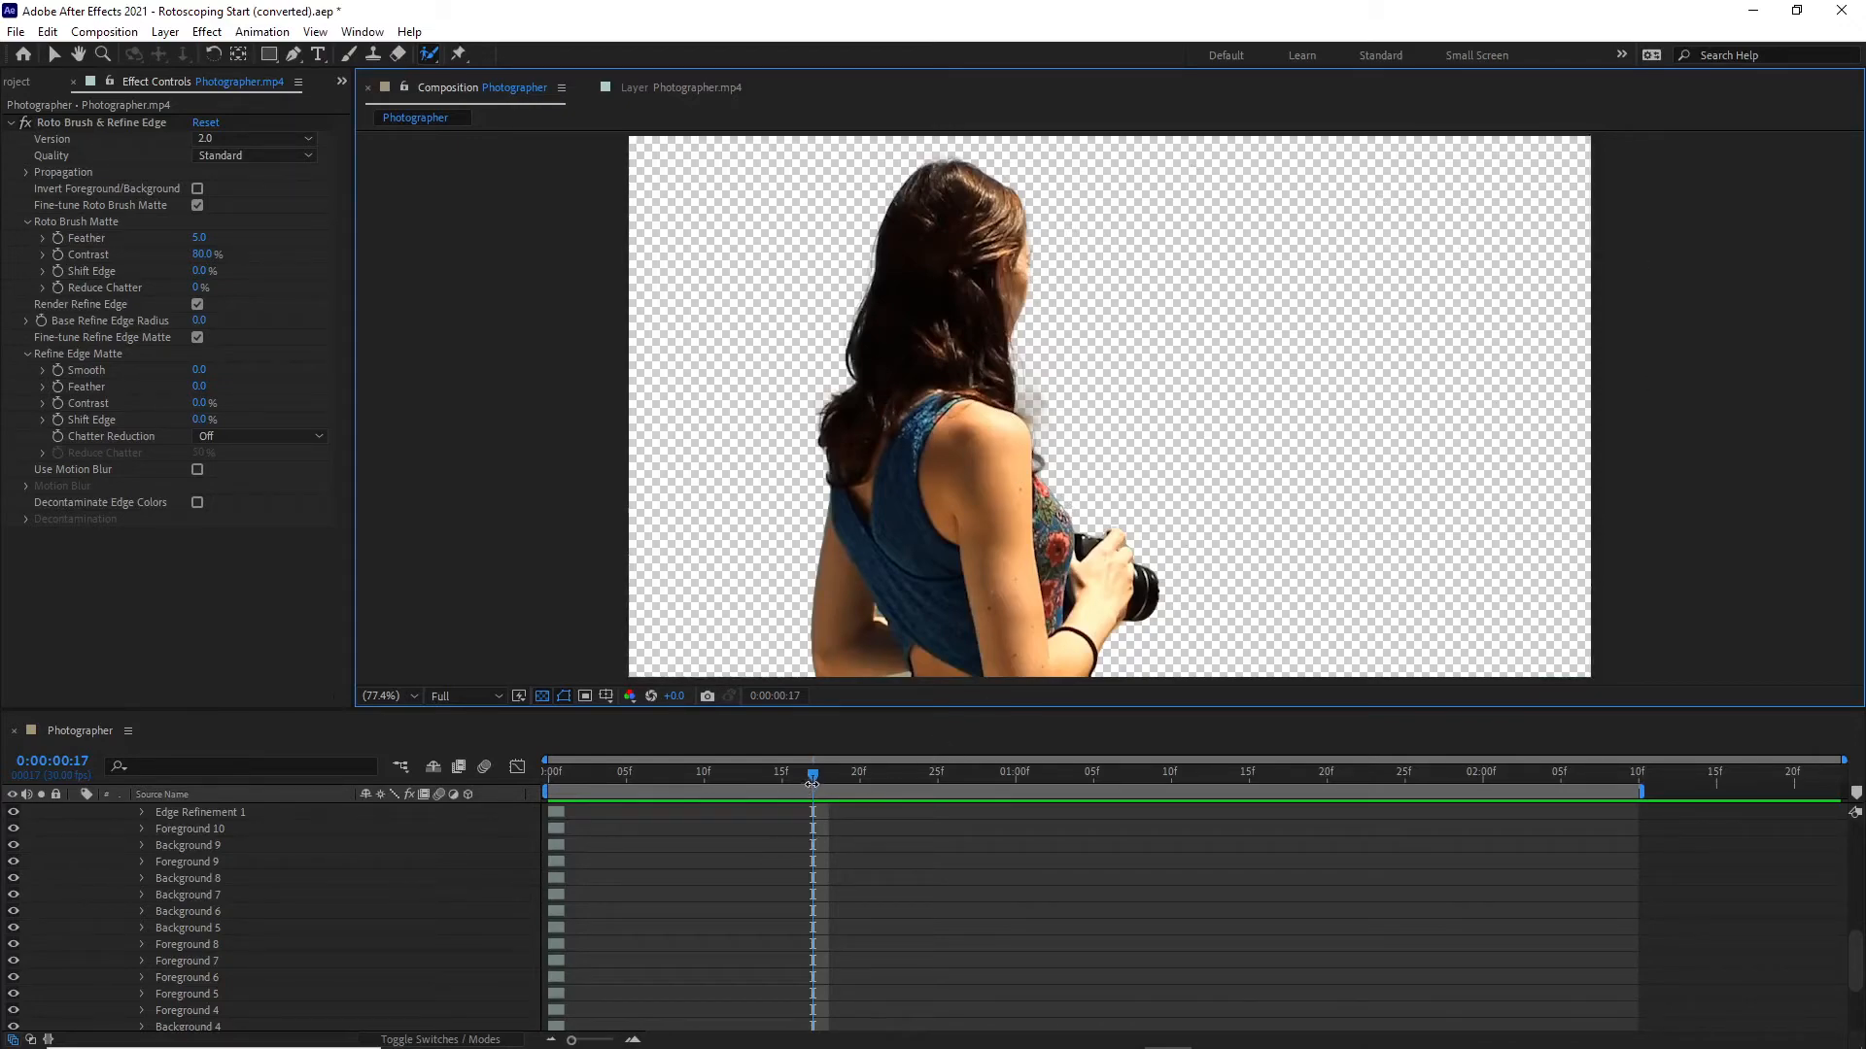
{"action": "key", "text": "space"}
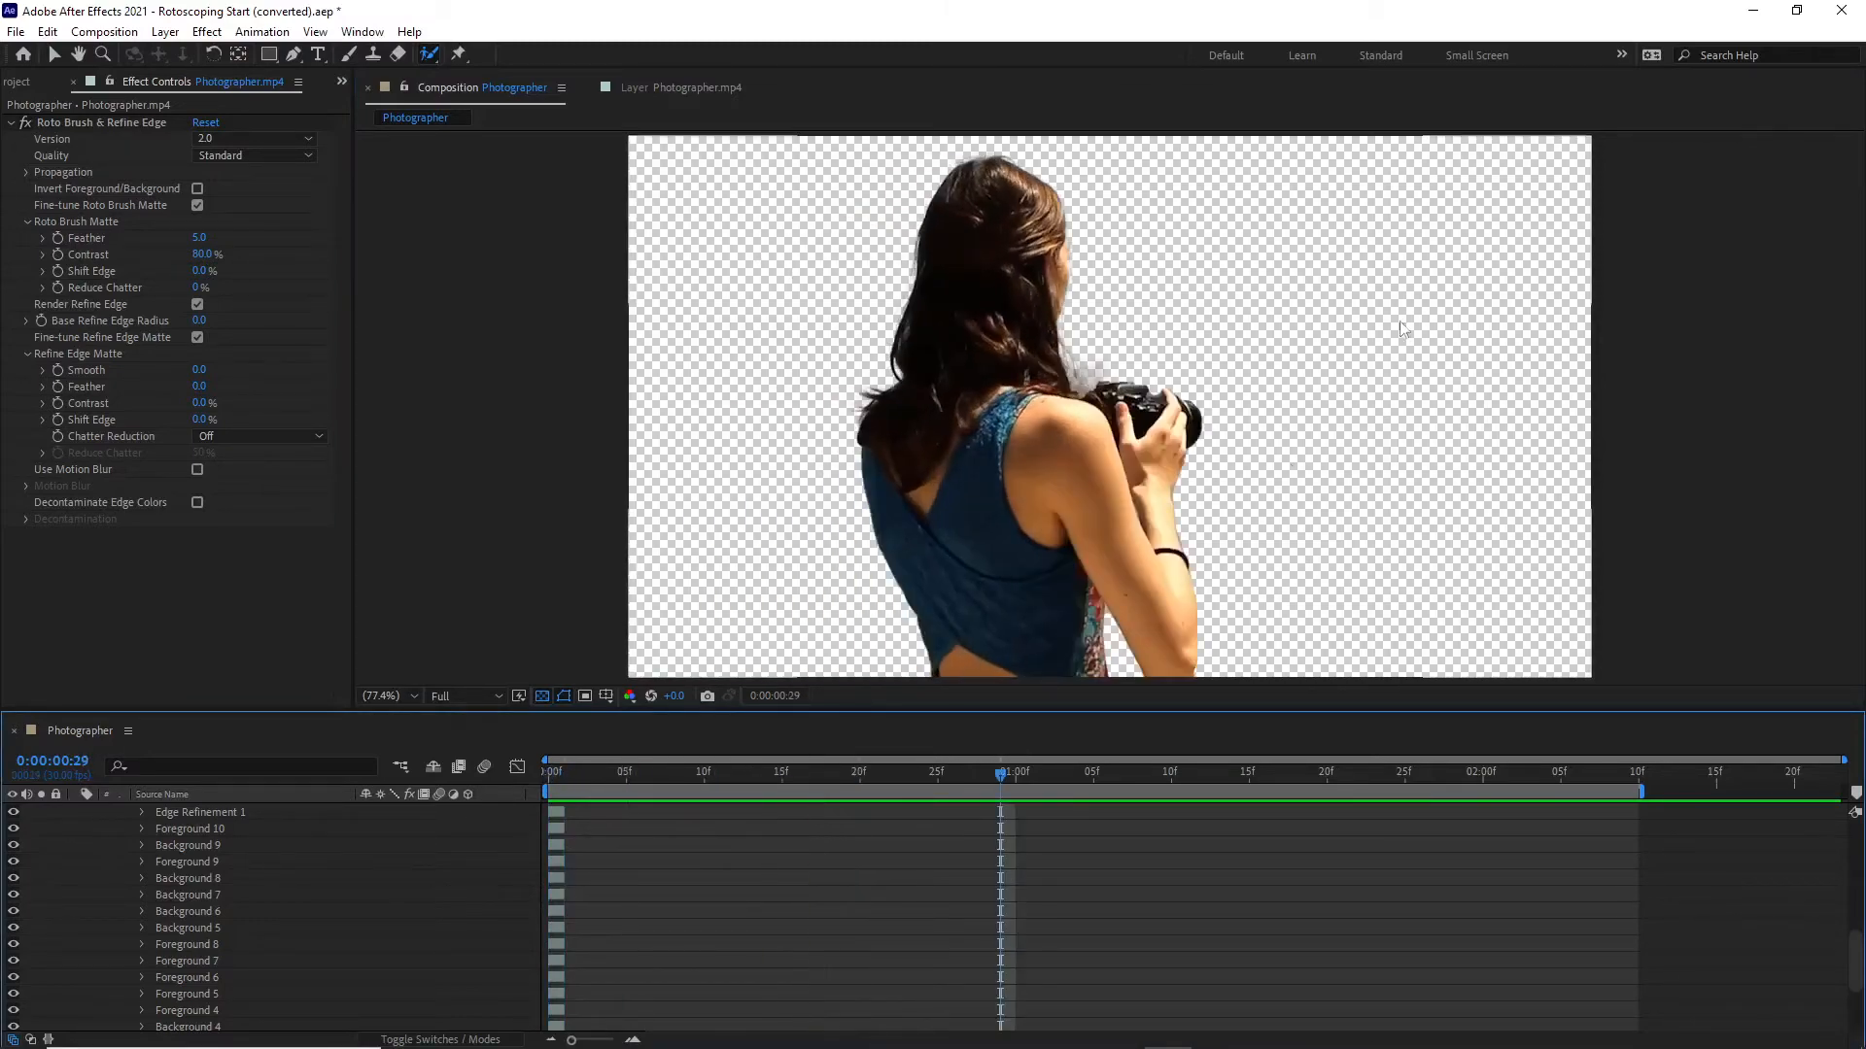
{"action": "left_click_drag", "start_coordinate": [1001, 774], "coordinate": [550, 775]}
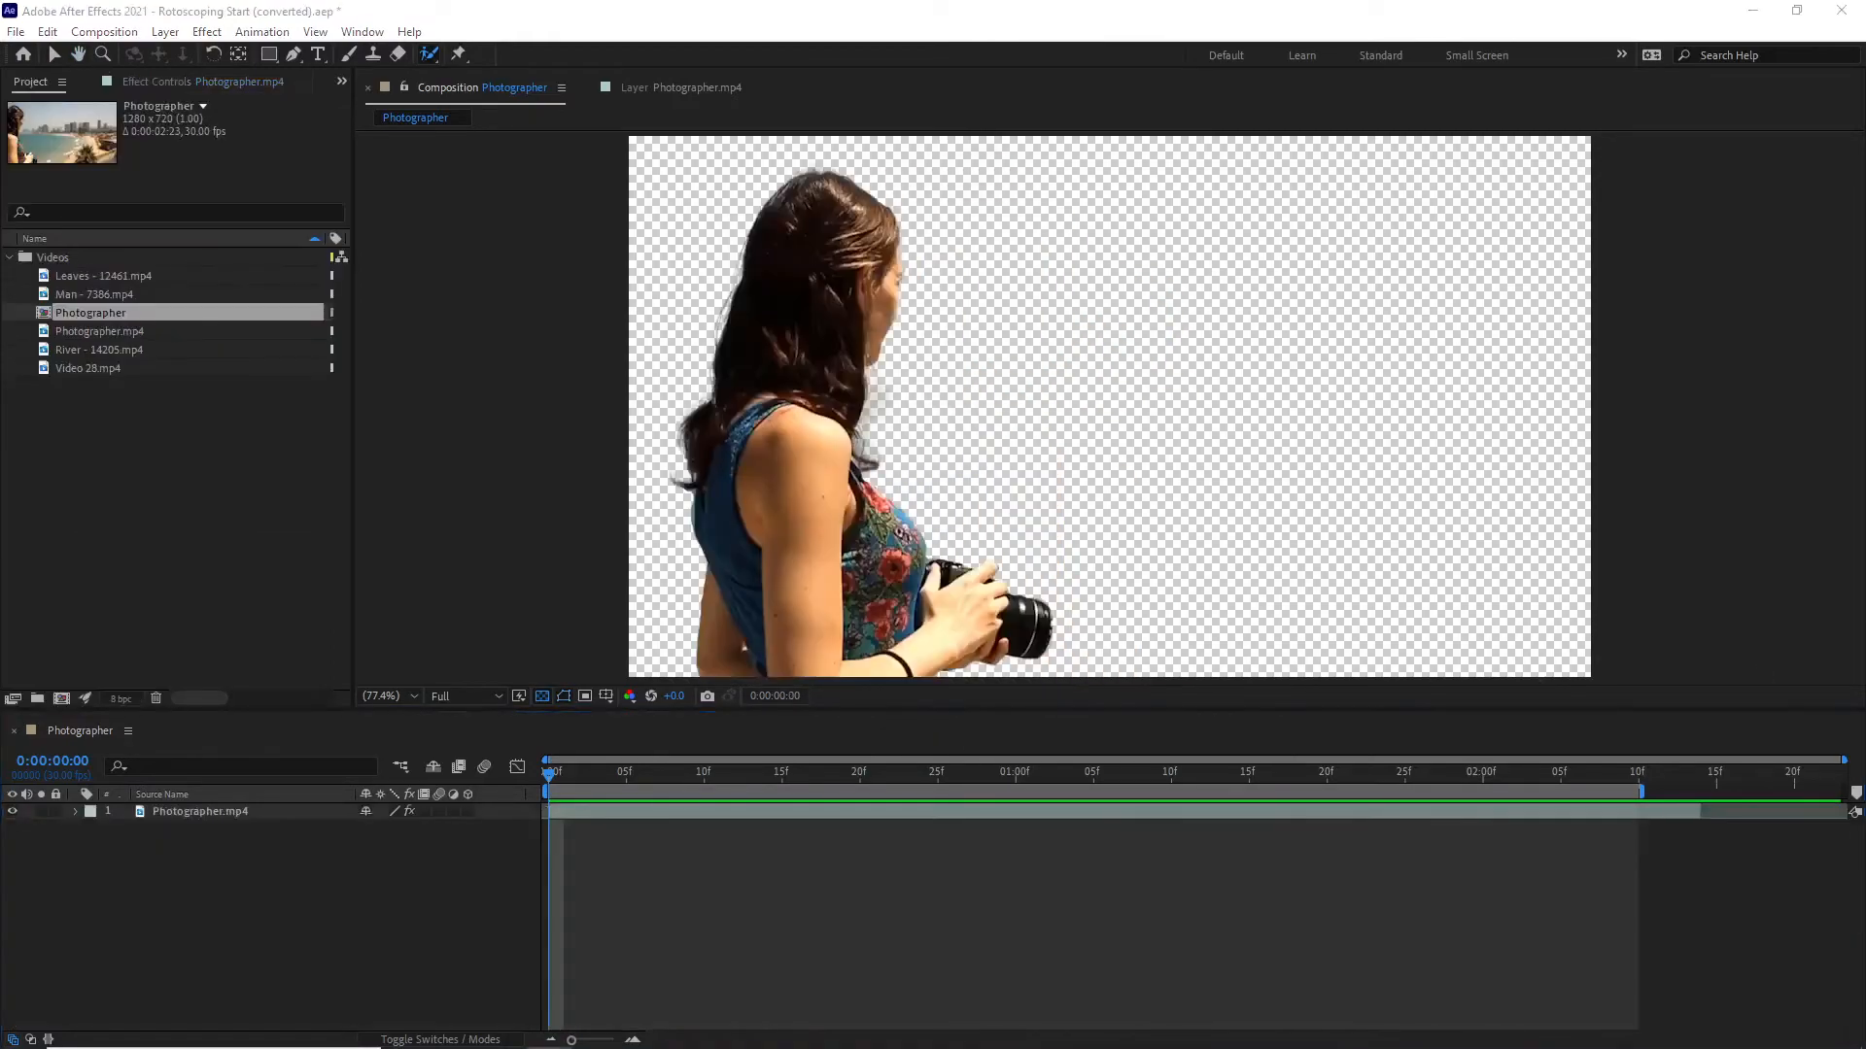
Add River - 14205.mp4 to the Photographer composition as the background layer beneath Photographer.mp4.
{"action": "left_click", "coordinate": [73, 811]}
{"action": "left_click", "coordinate": [75, 811]}
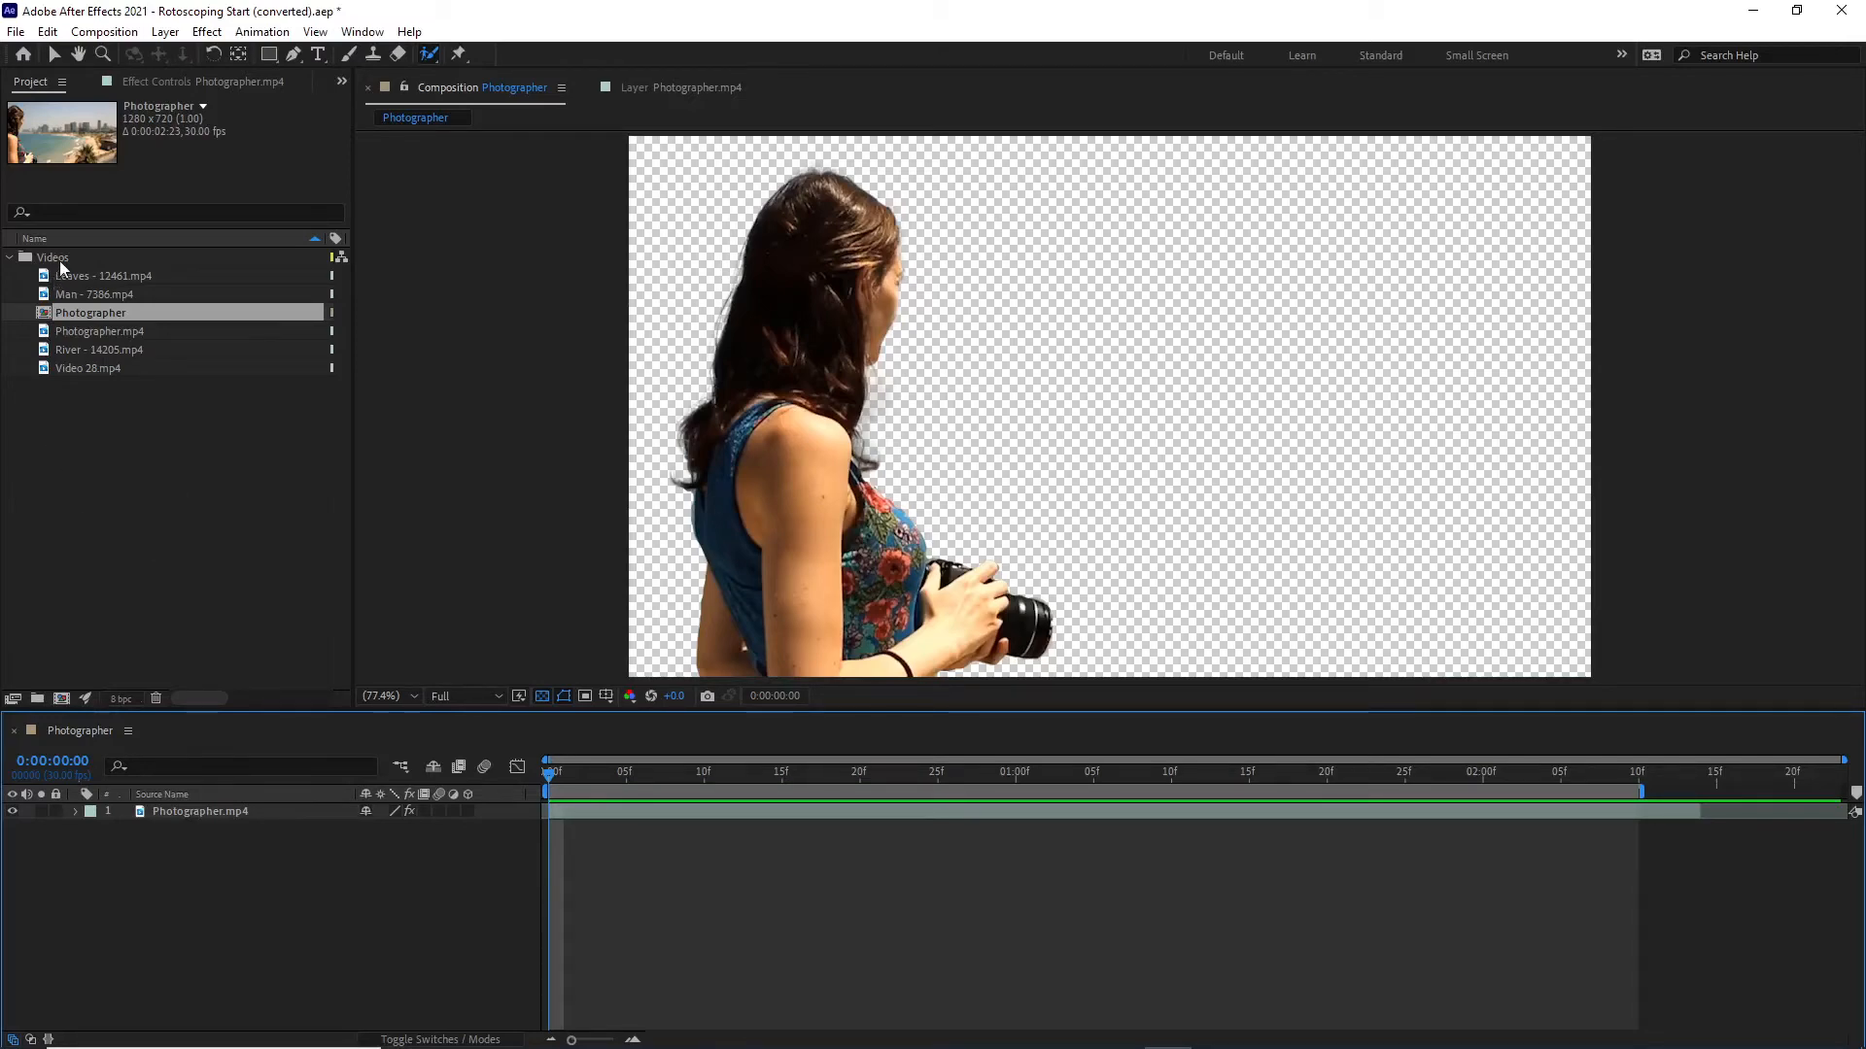
{"action": "left_click_drag", "start_coordinate": [74, 352], "coordinate": [121, 845]}
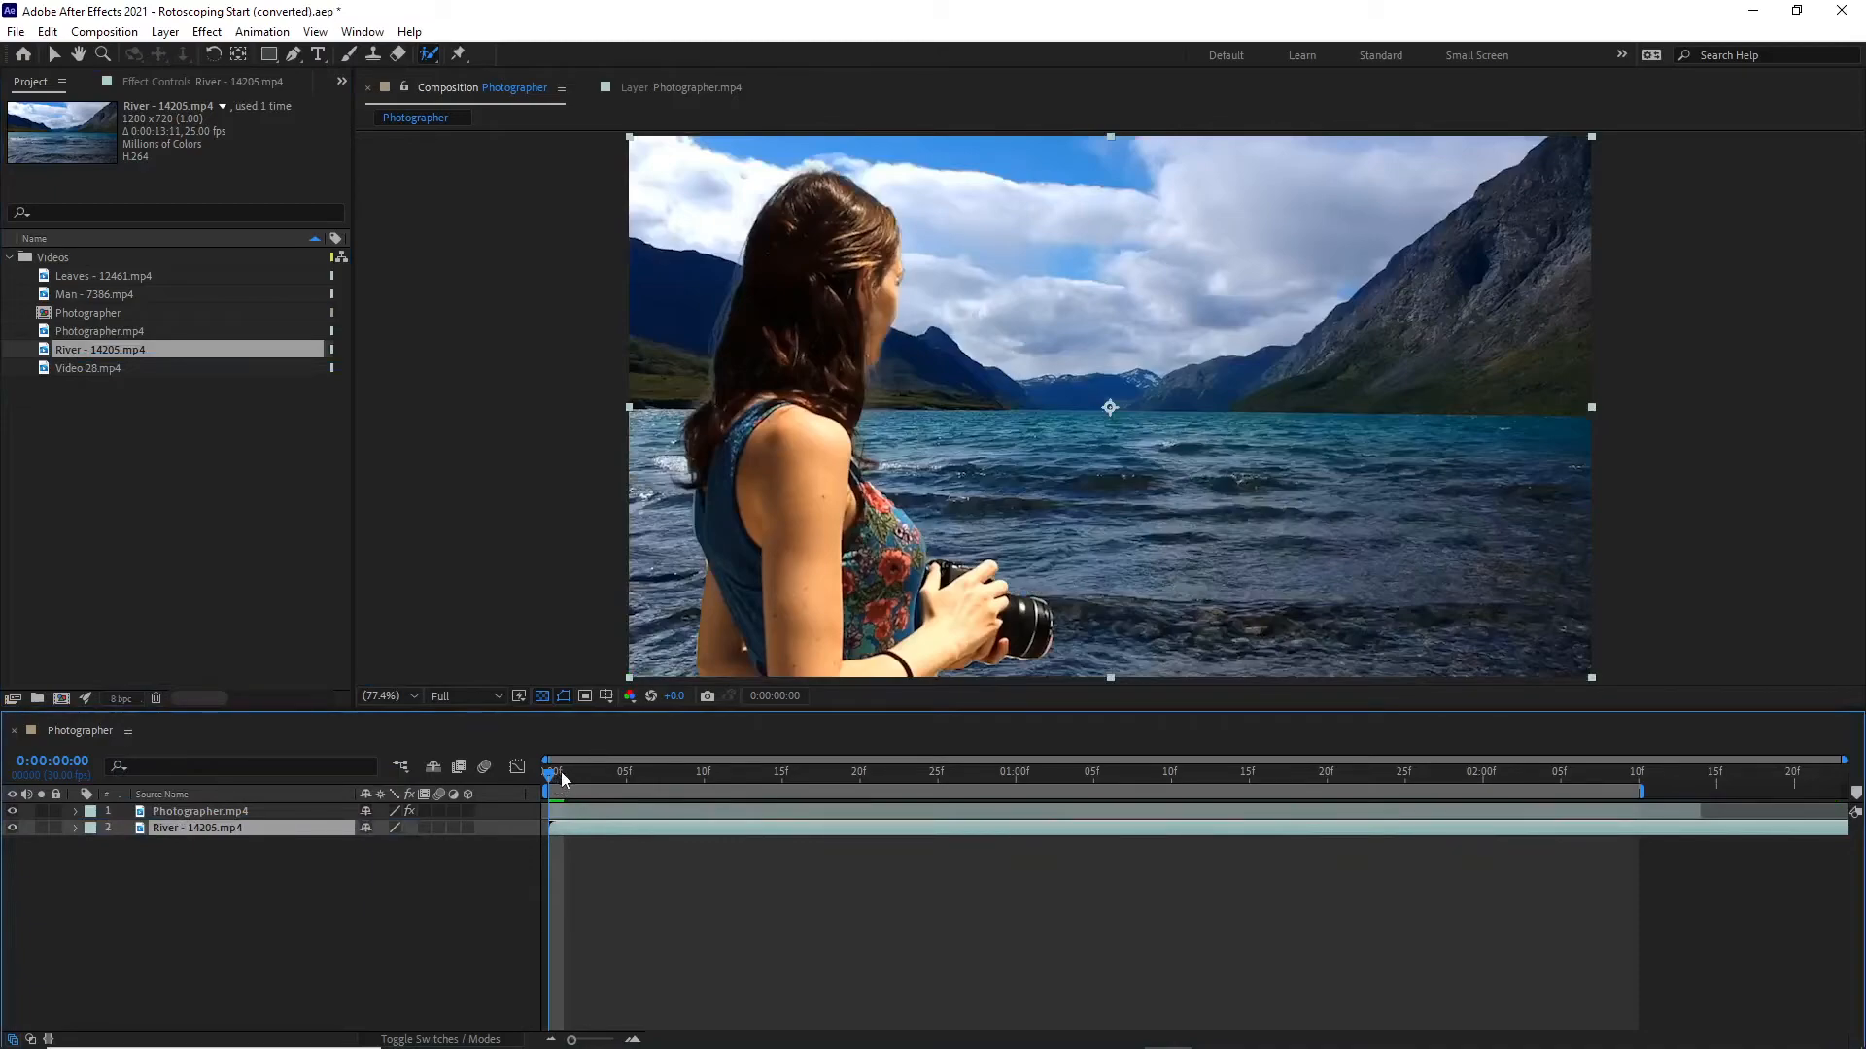
Preview the woman composited over the river footage and return to frame 0:00:00:00.
{"action": "key", "text": "space"}
{"action": "left_click_drag", "start_coordinate": [1003, 833], "coordinate": [548, 797]}
{"action": "key", "text": "space"}
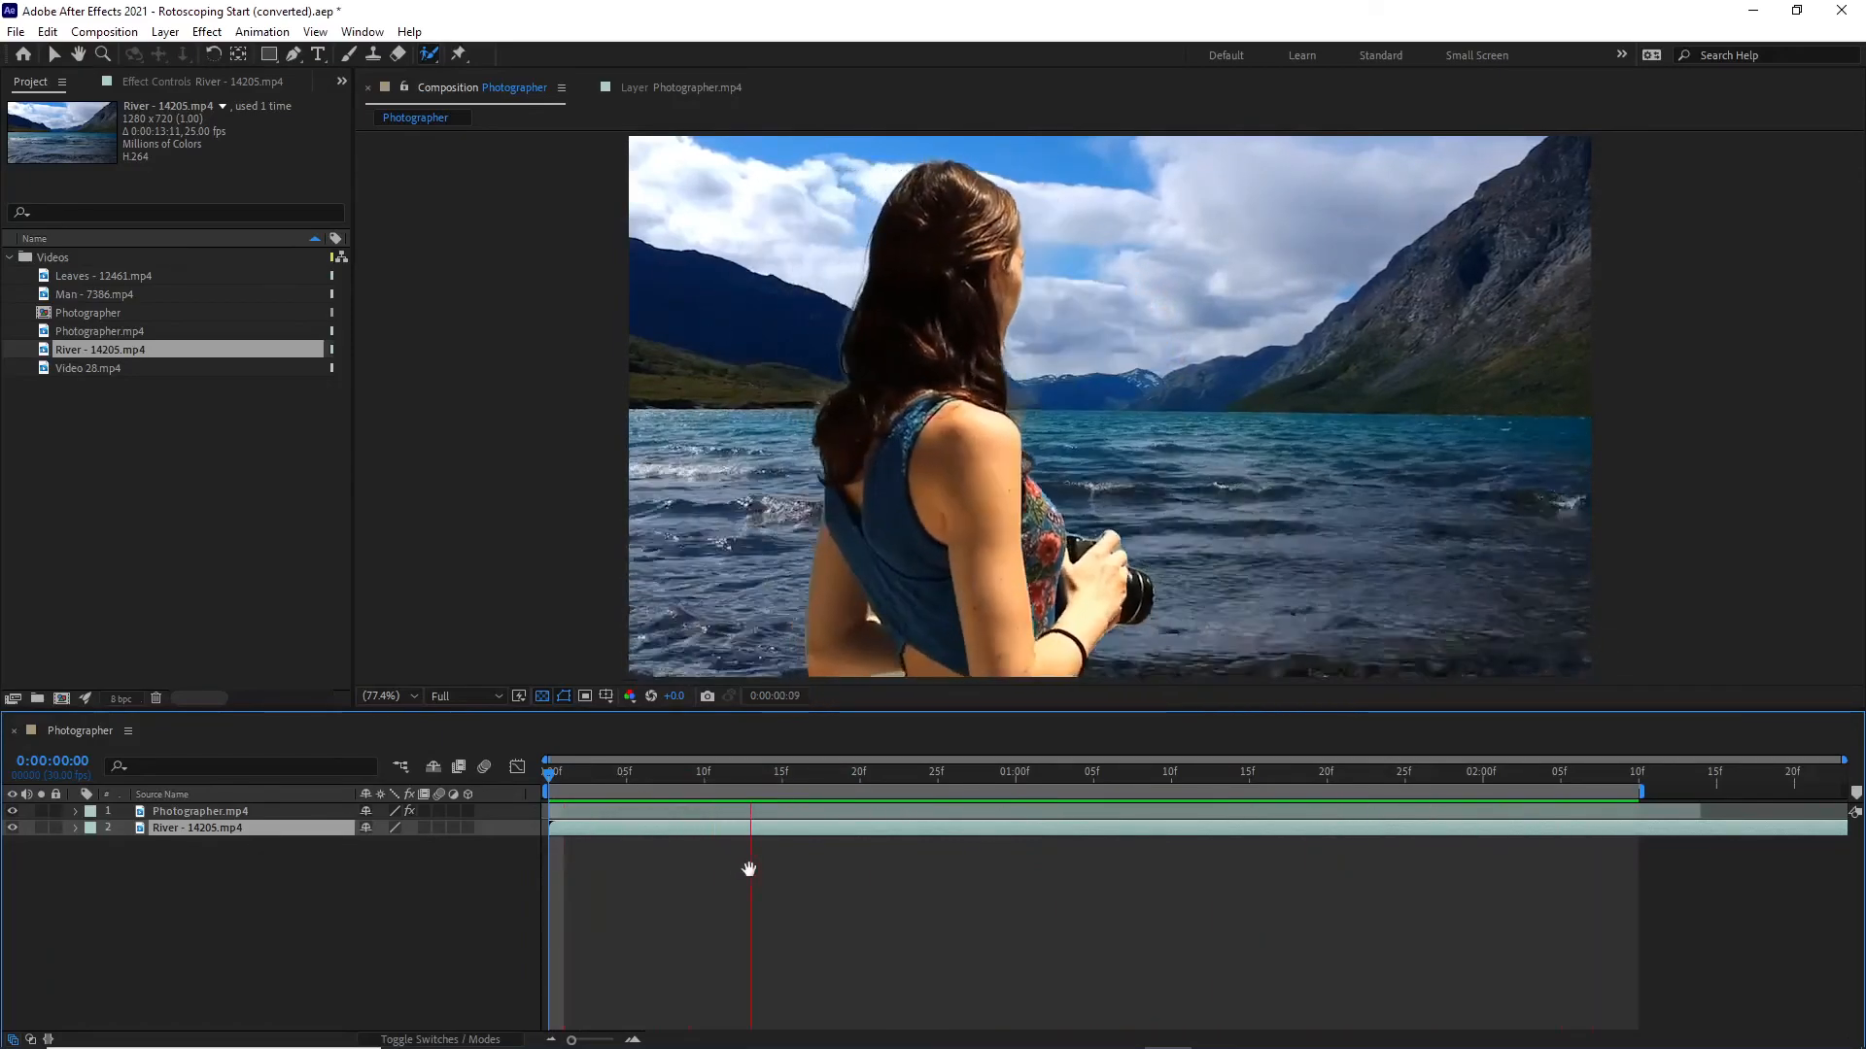
{"action": "key", "text": "space"}
{"action": "left_click_drag", "start_coordinate": [826, 774], "coordinate": [473, 798]}
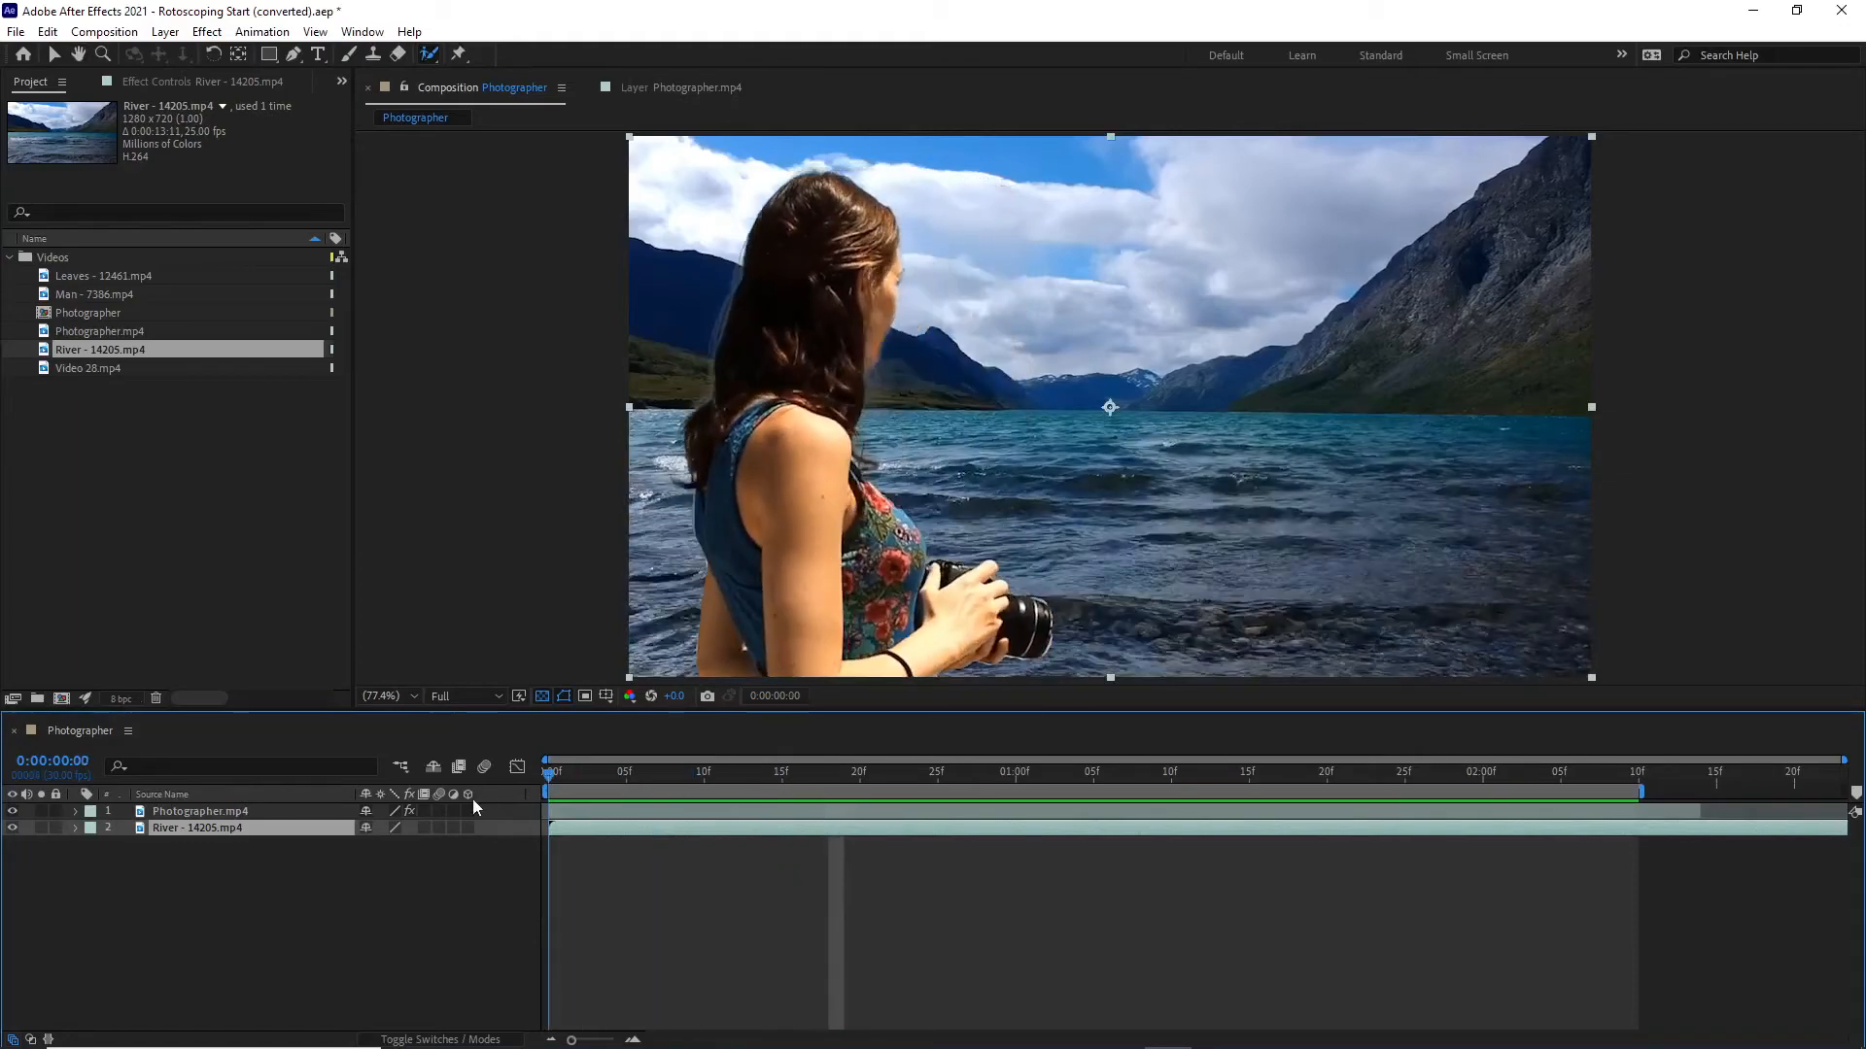
Show the Roto Brush & Refine Edge effect settings of the Photographer.mp4 layer.
{"action": "left_click", "coordinate": [165, 84]}
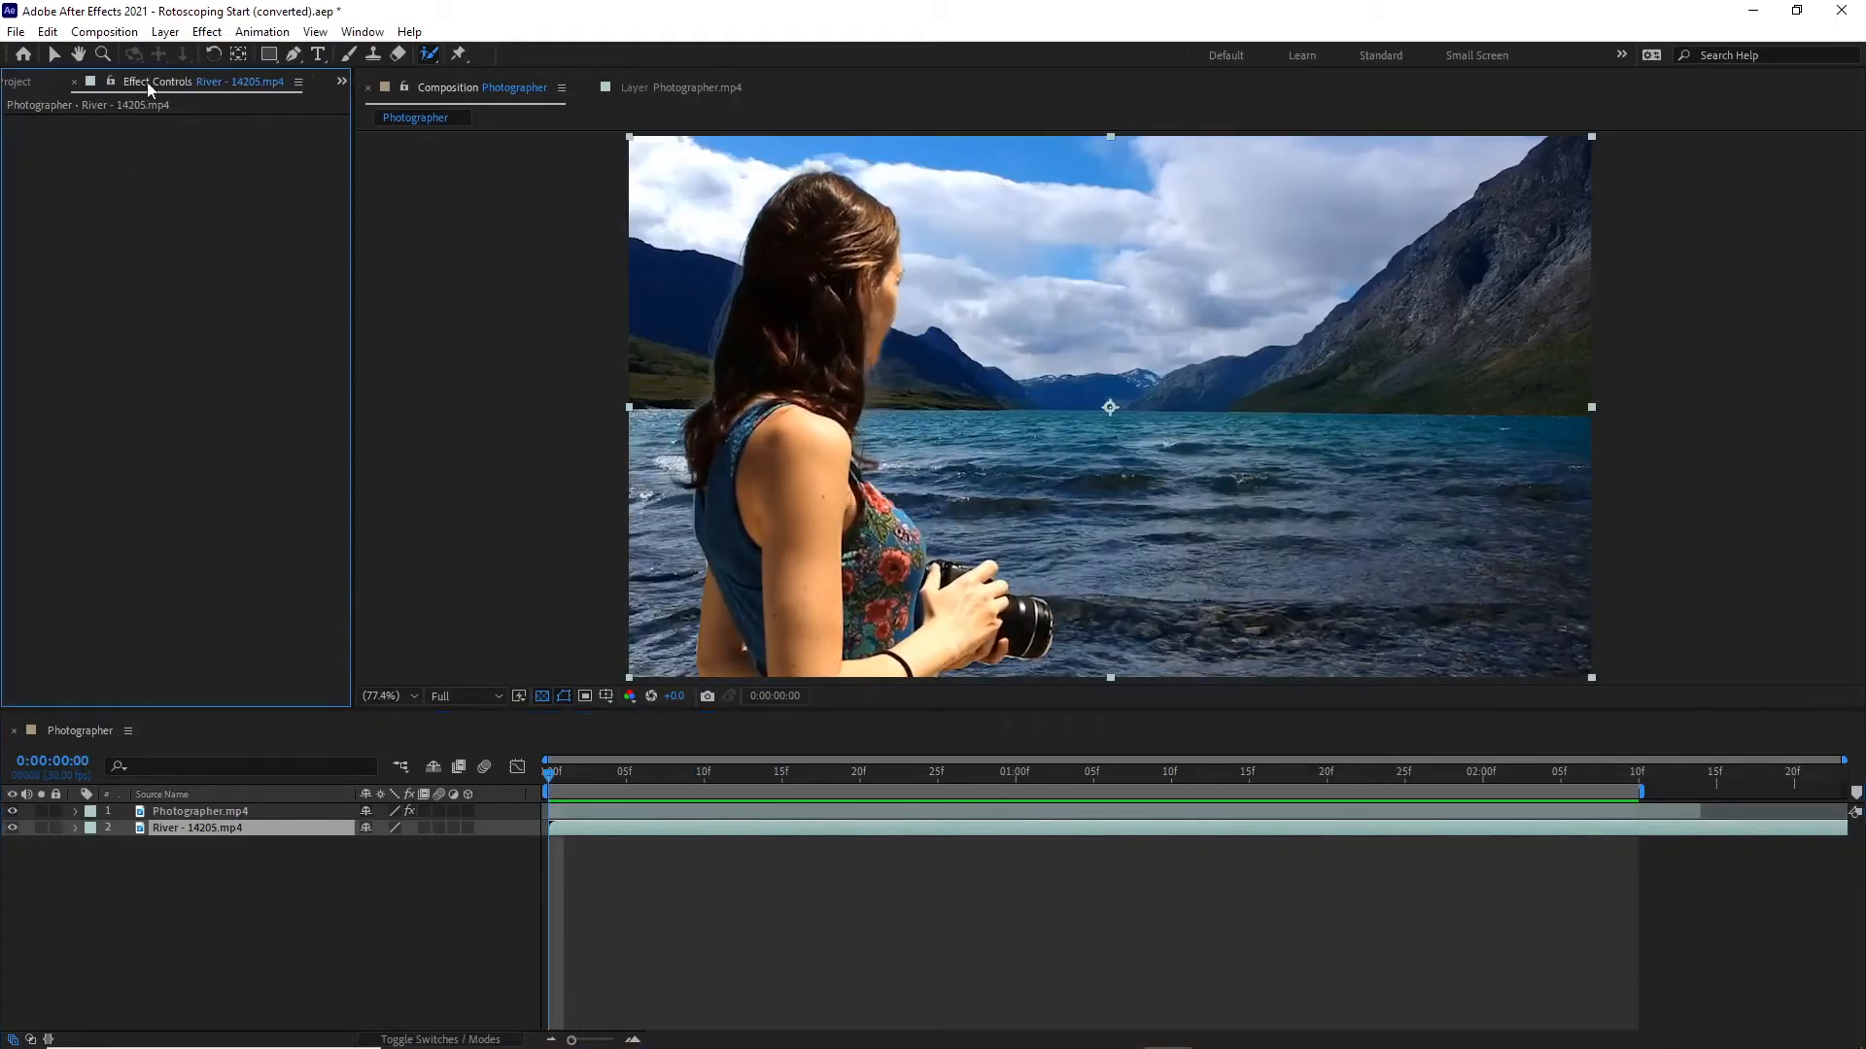
{"action": "left_click", "coordinate": [185, 811]}
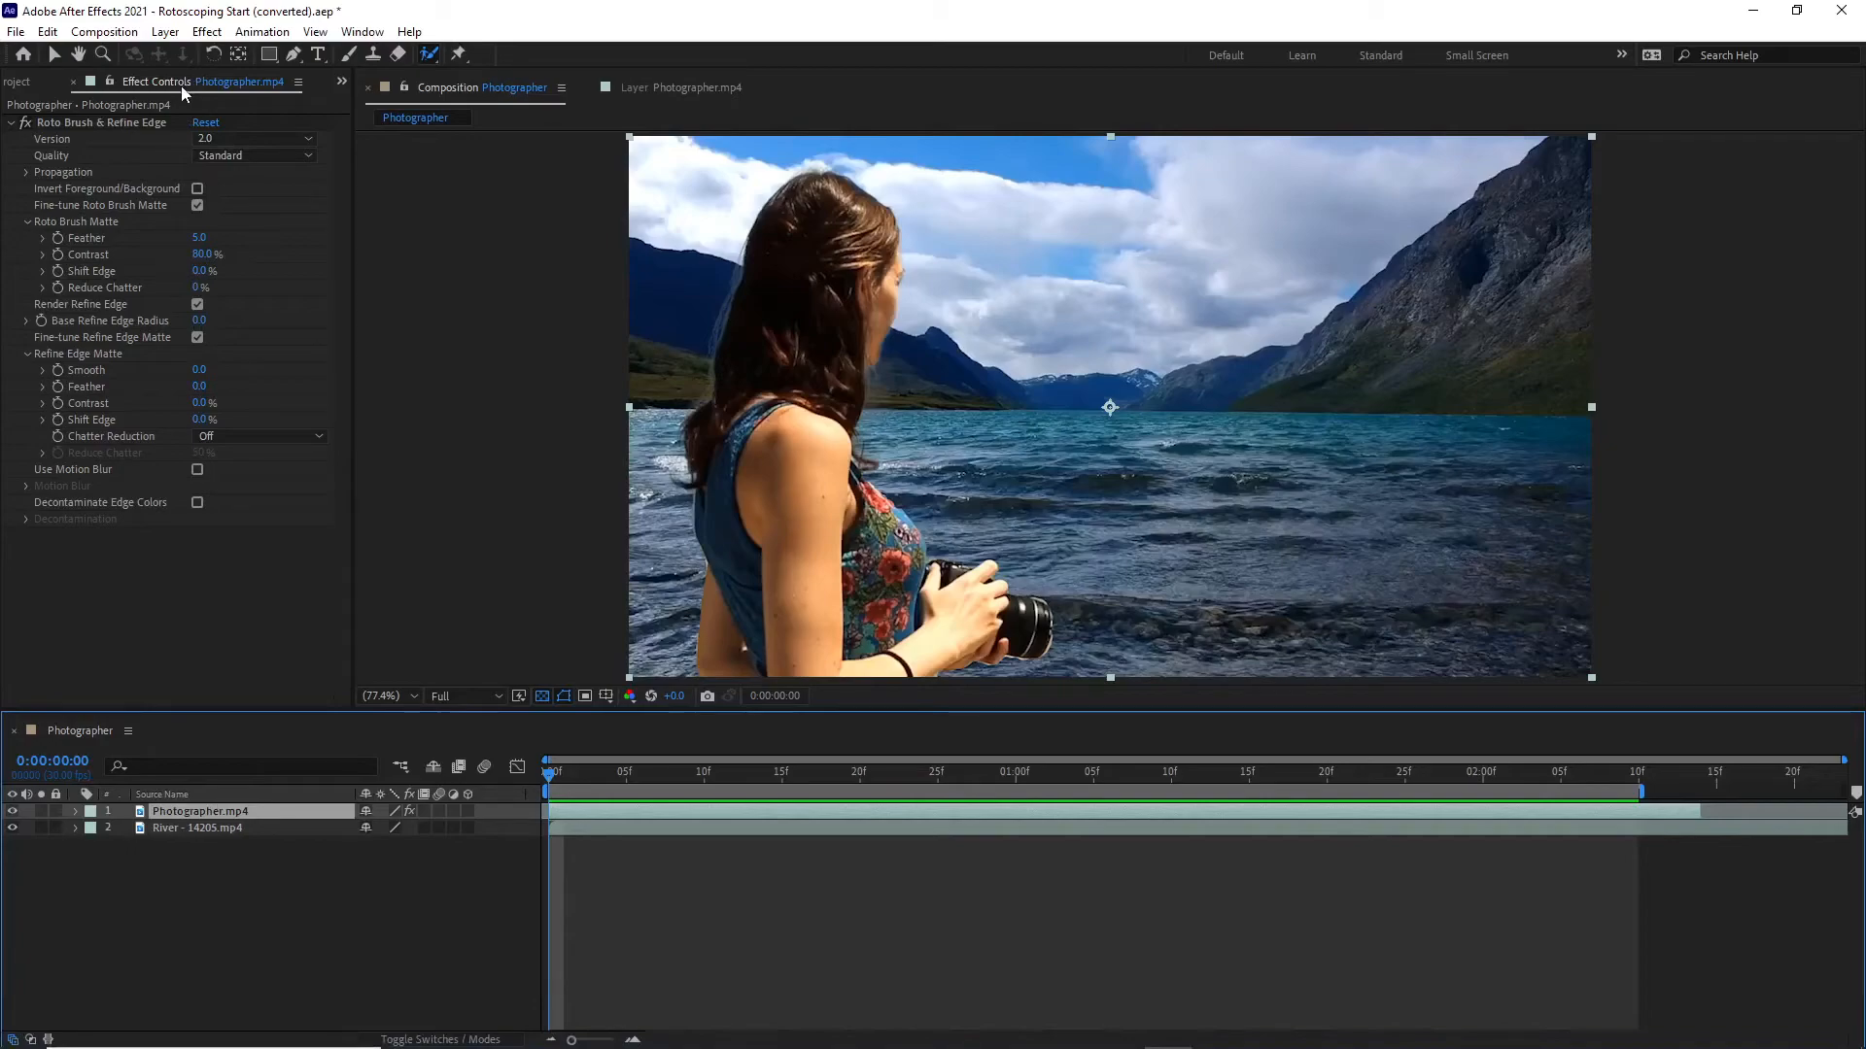
{"action": "left_click", "coordinate": [363, 33]}
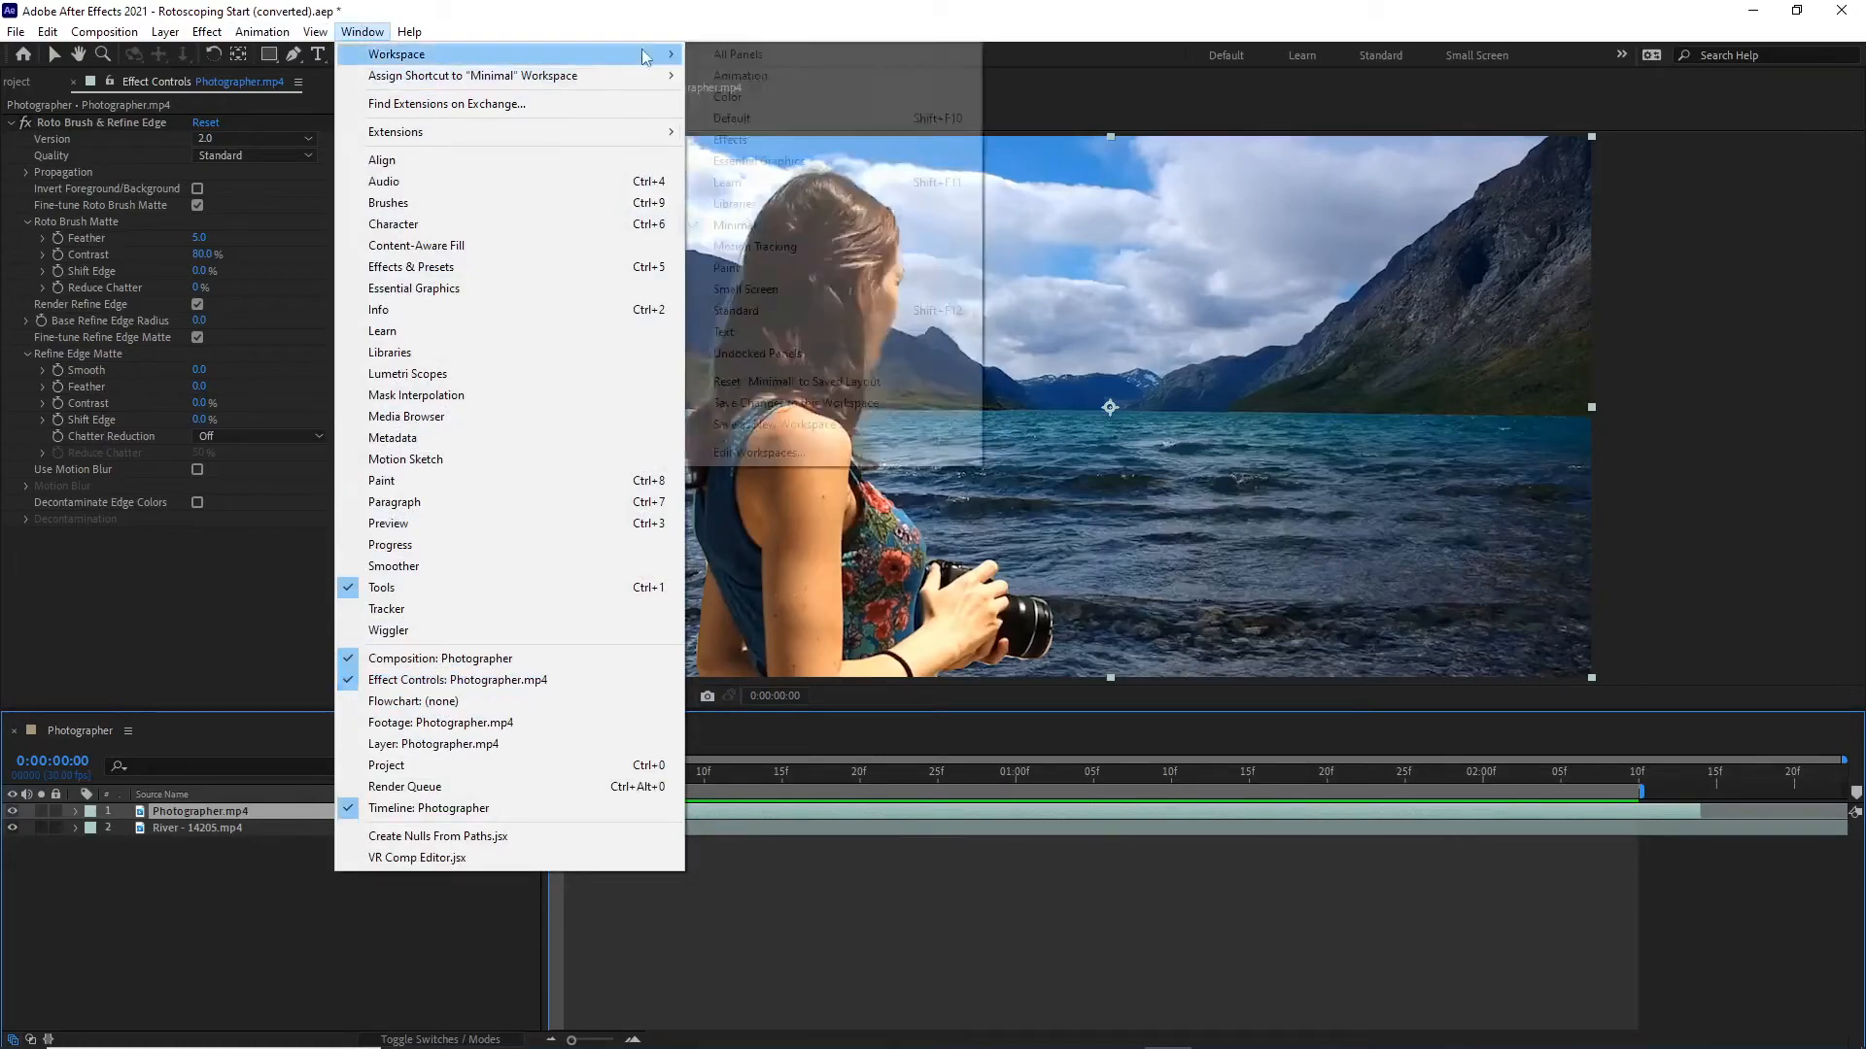
{"action": "left_click", "coordinate": [649, 18]}
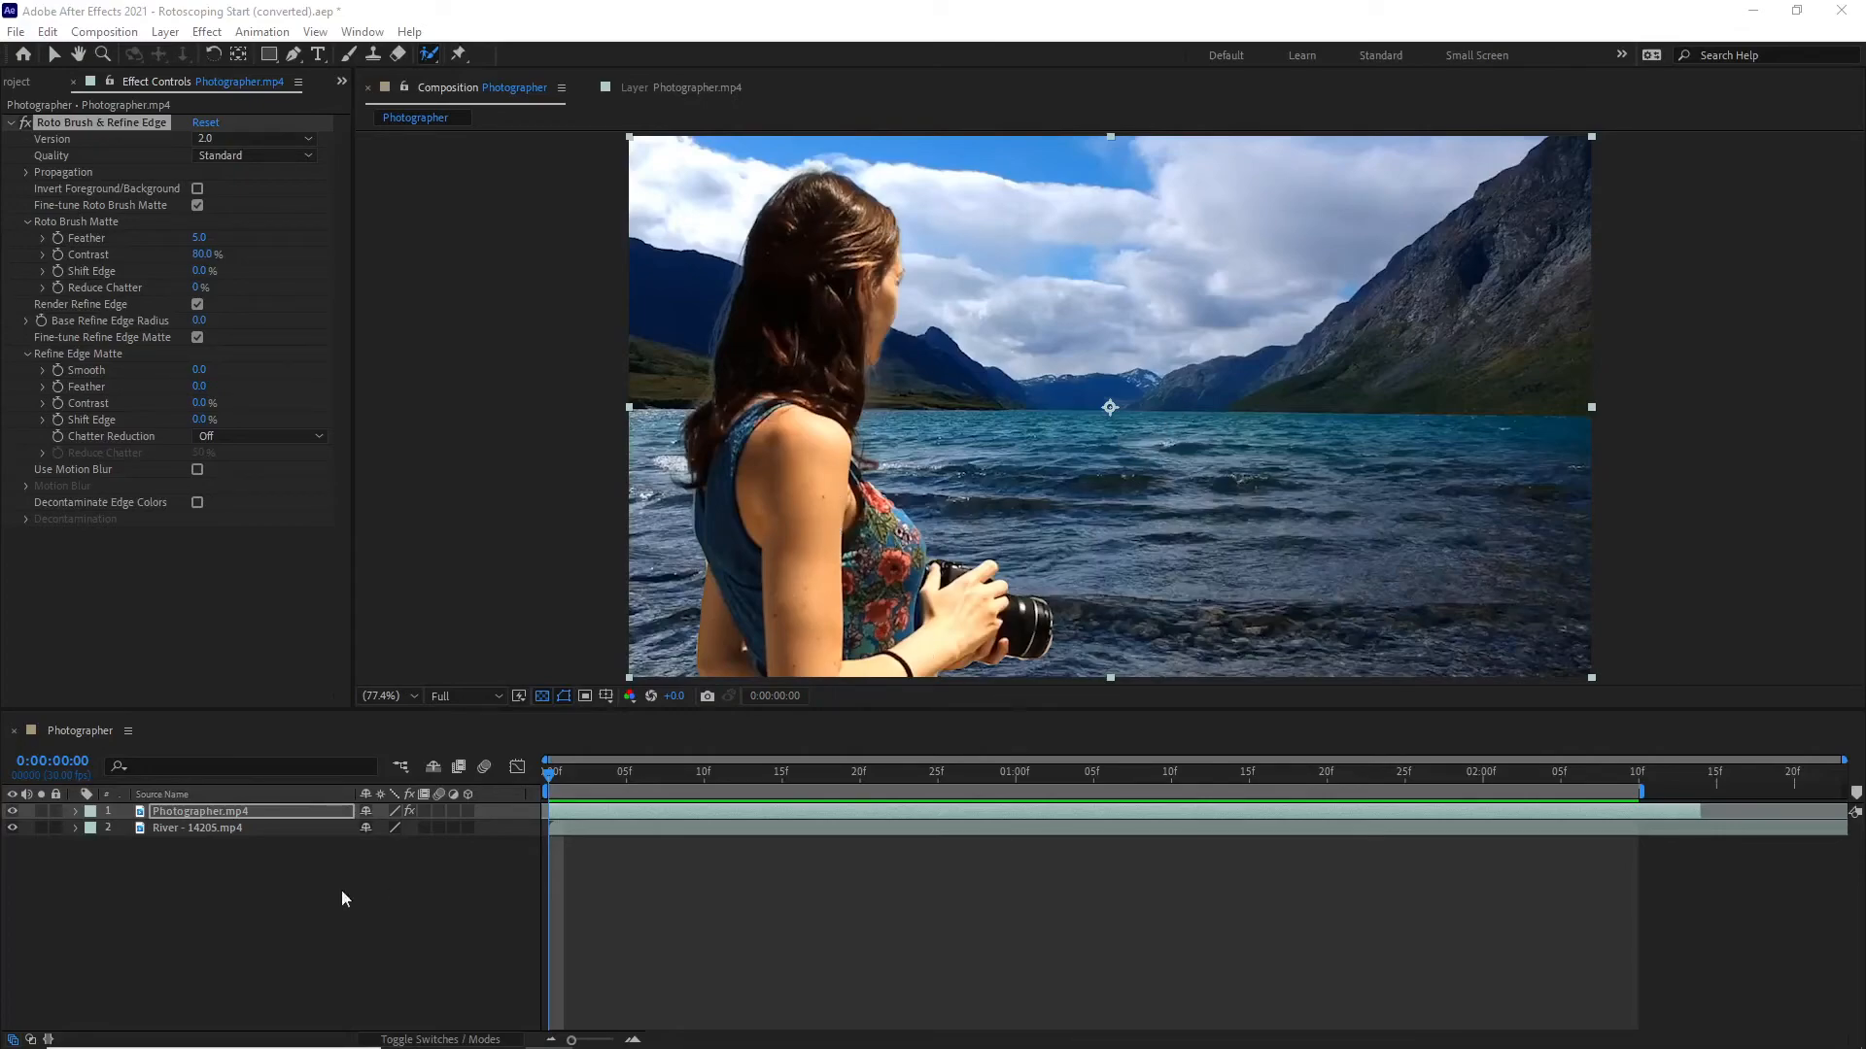
Find the Curves color correction effect and apply it to the Photographer.mp4 layer.
{"action": "left_click", "coordinate": [239, 812]}
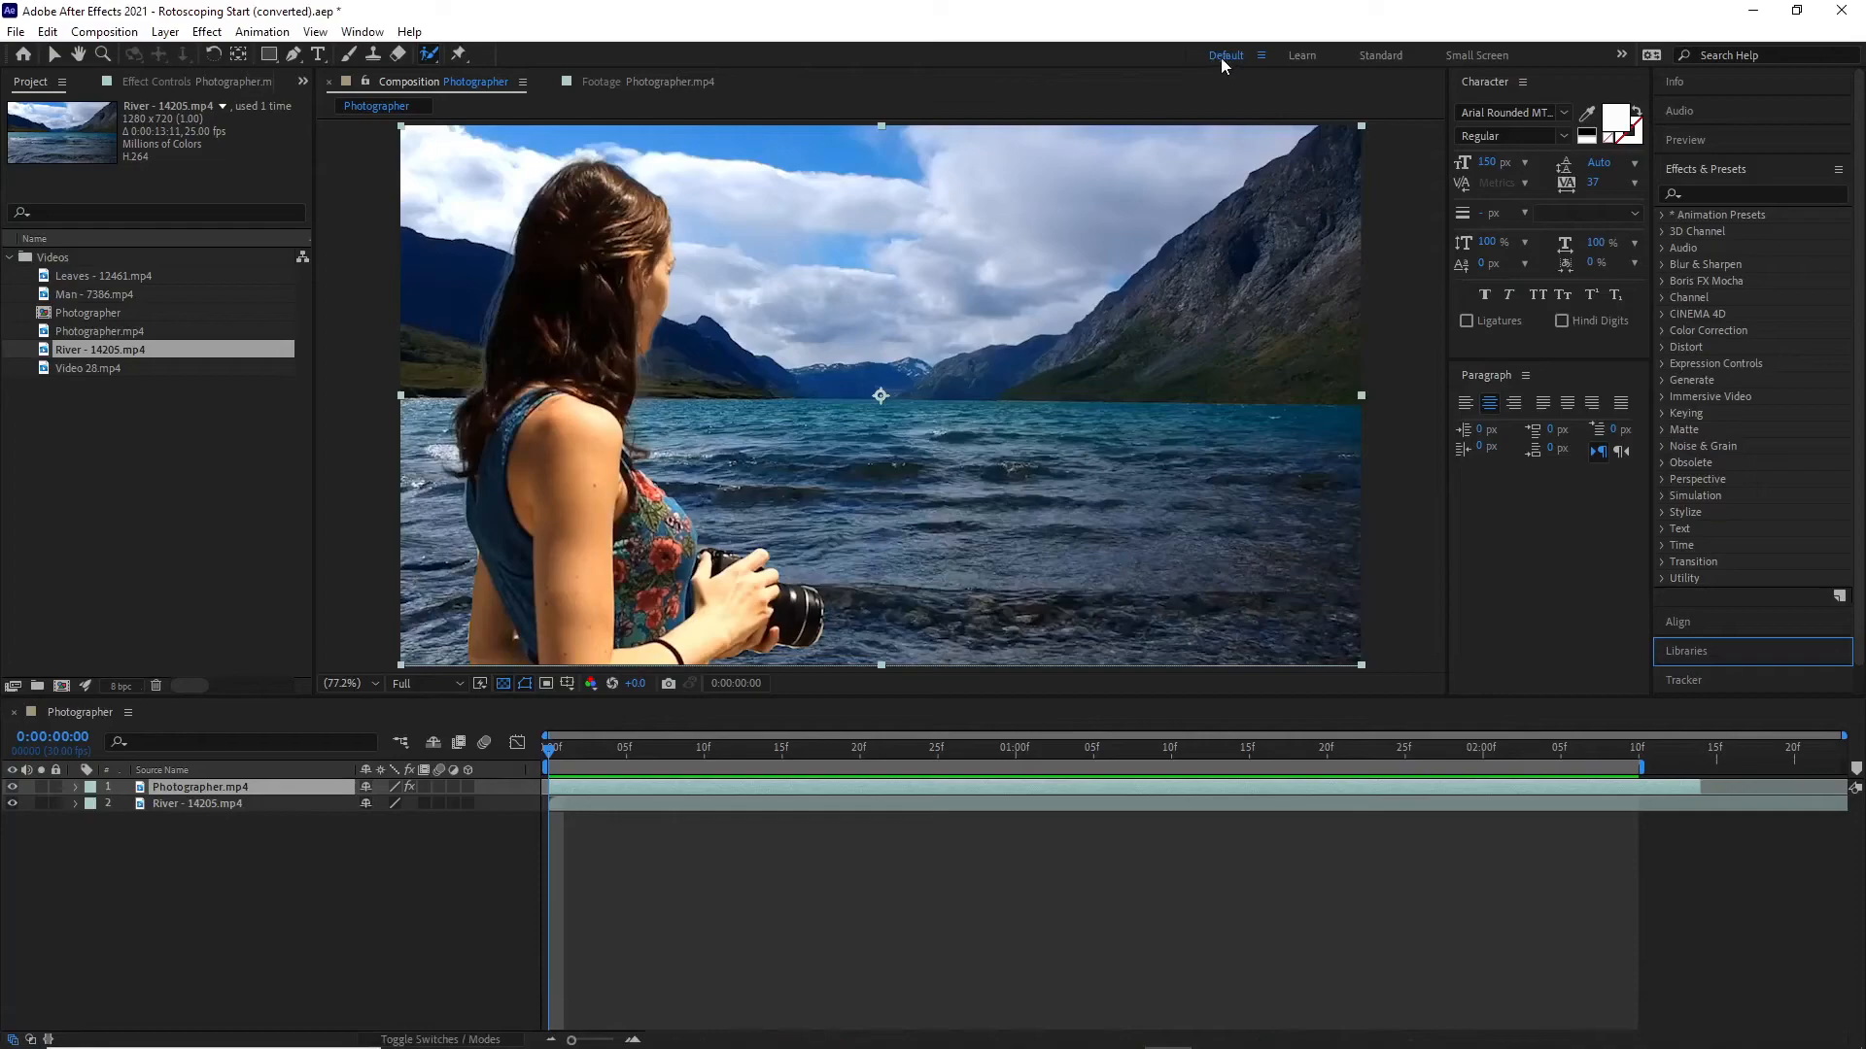
{"action": "left_click", "coordinate": [1702, 171]}
{"action": "left_click", "coordinate": [1703, 169]}
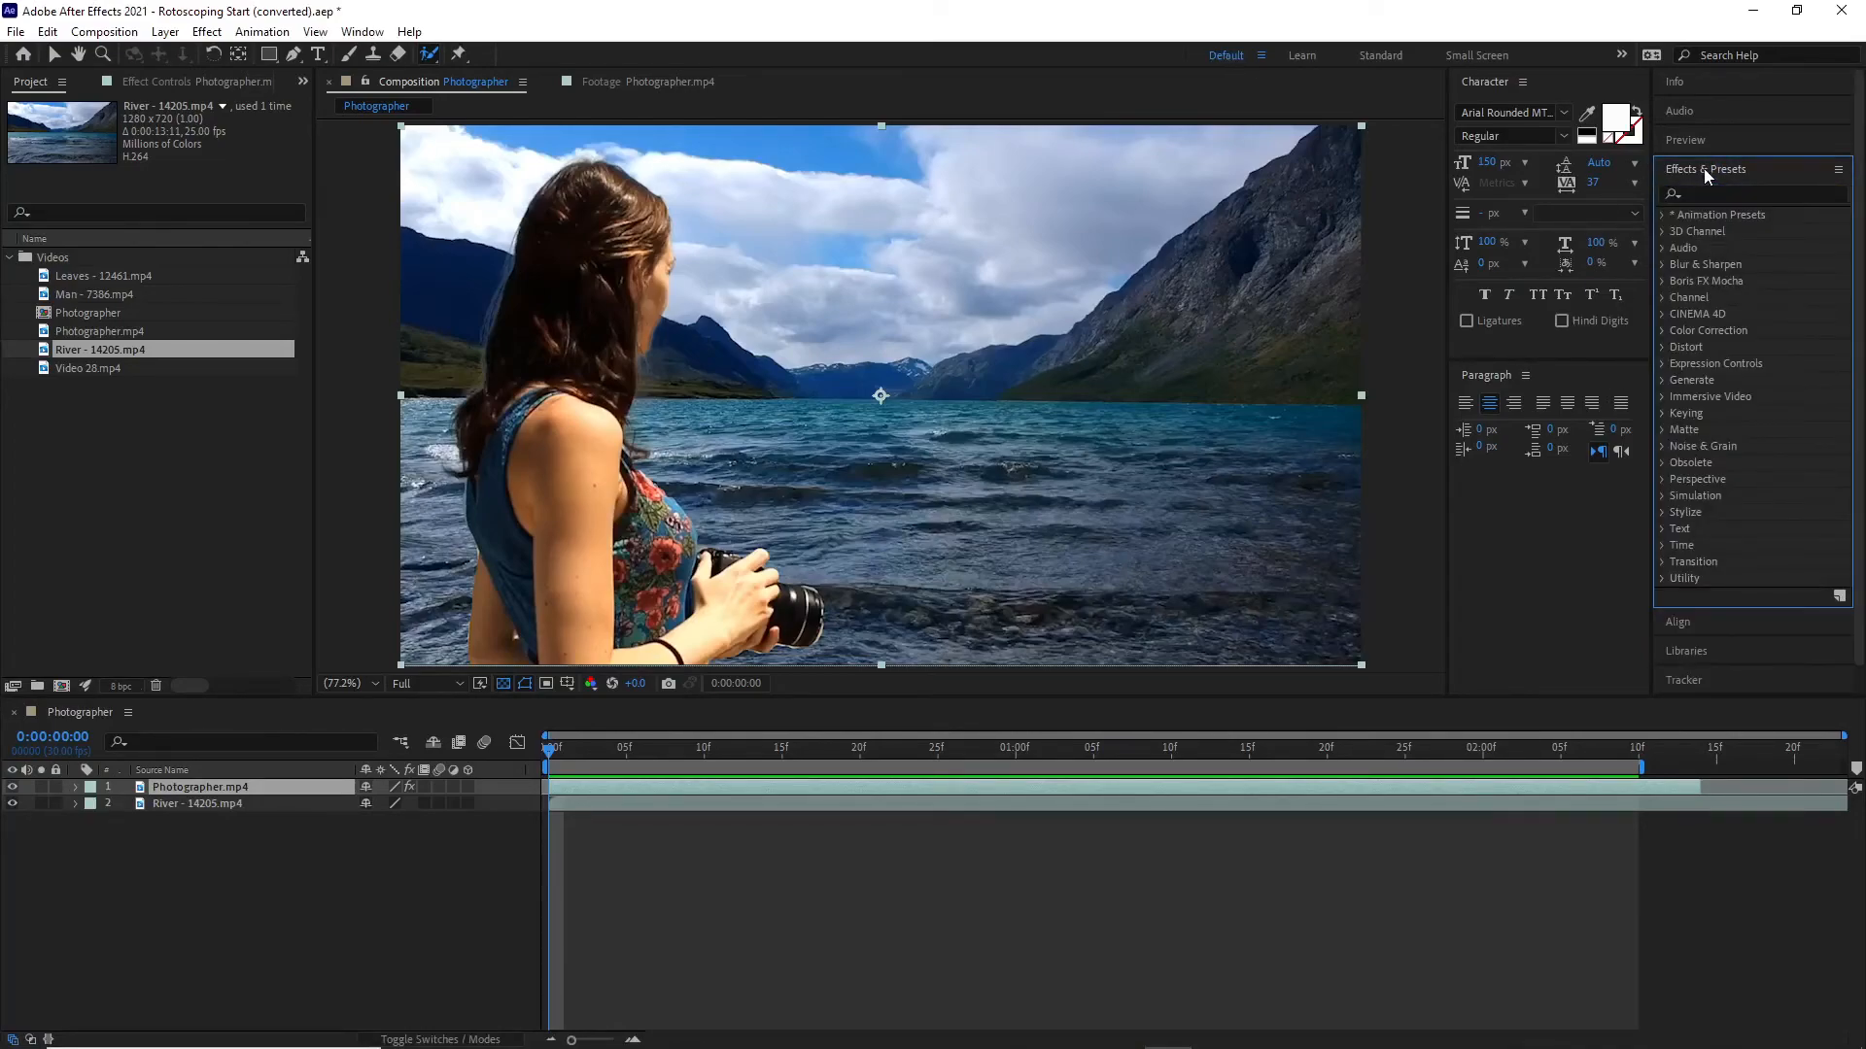
{"action": "left_click", "coordinate": [1698, 193]}
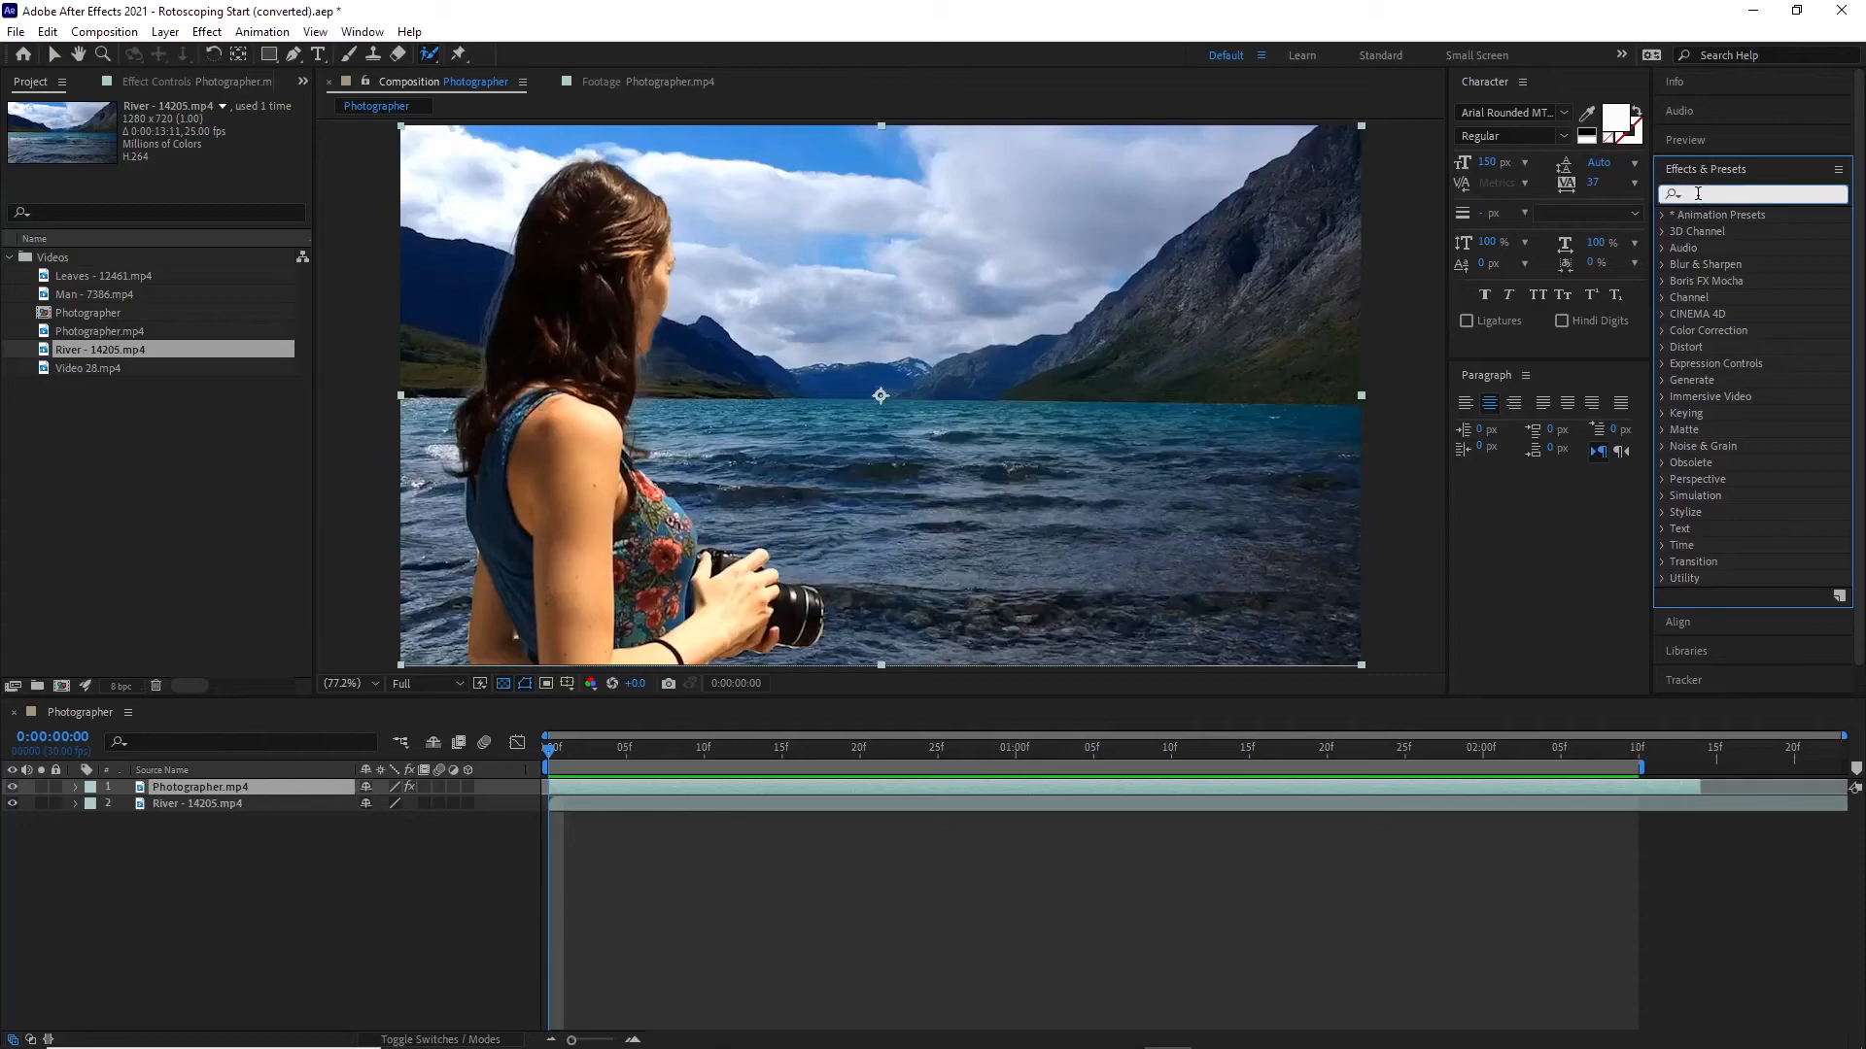
{"action": "type", "text": "curve"}
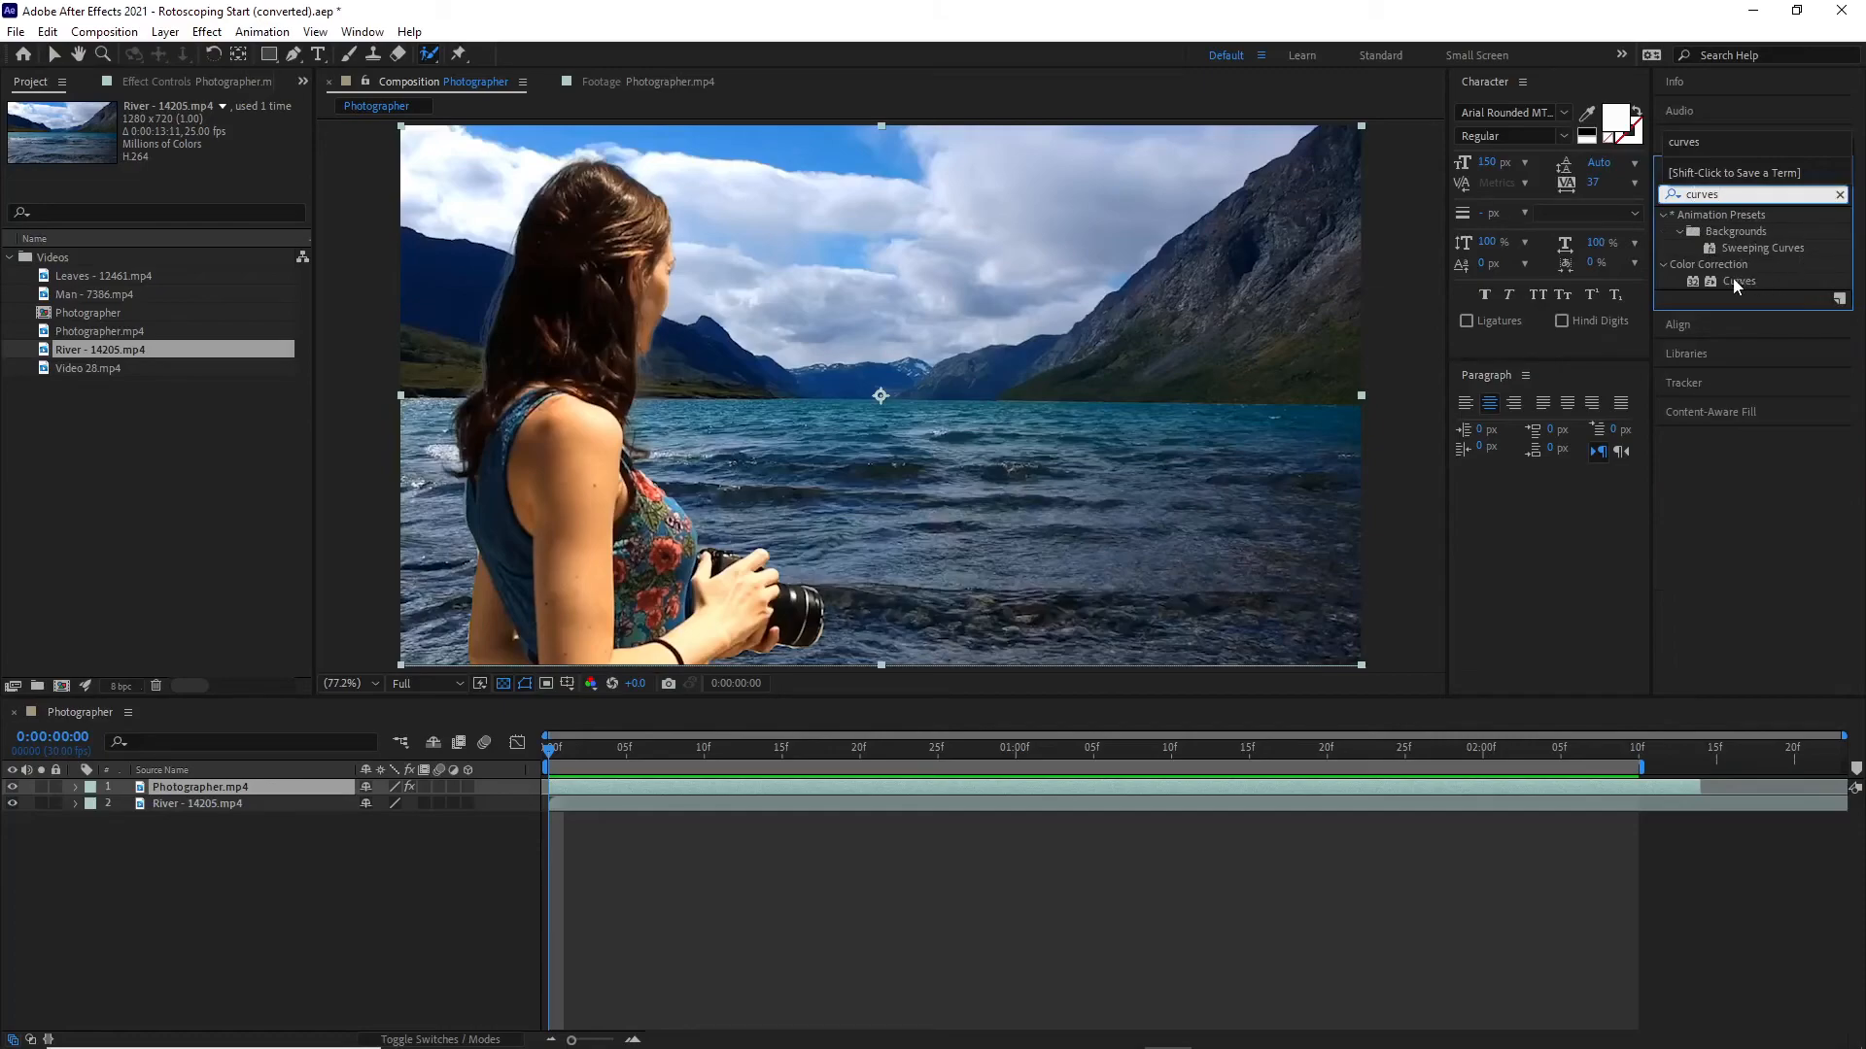
{"action": "type", "text": "s"}
{"action": "left_click_drag", "start_coordinate": [1732, 280], "coordinate": [1118, 426]}
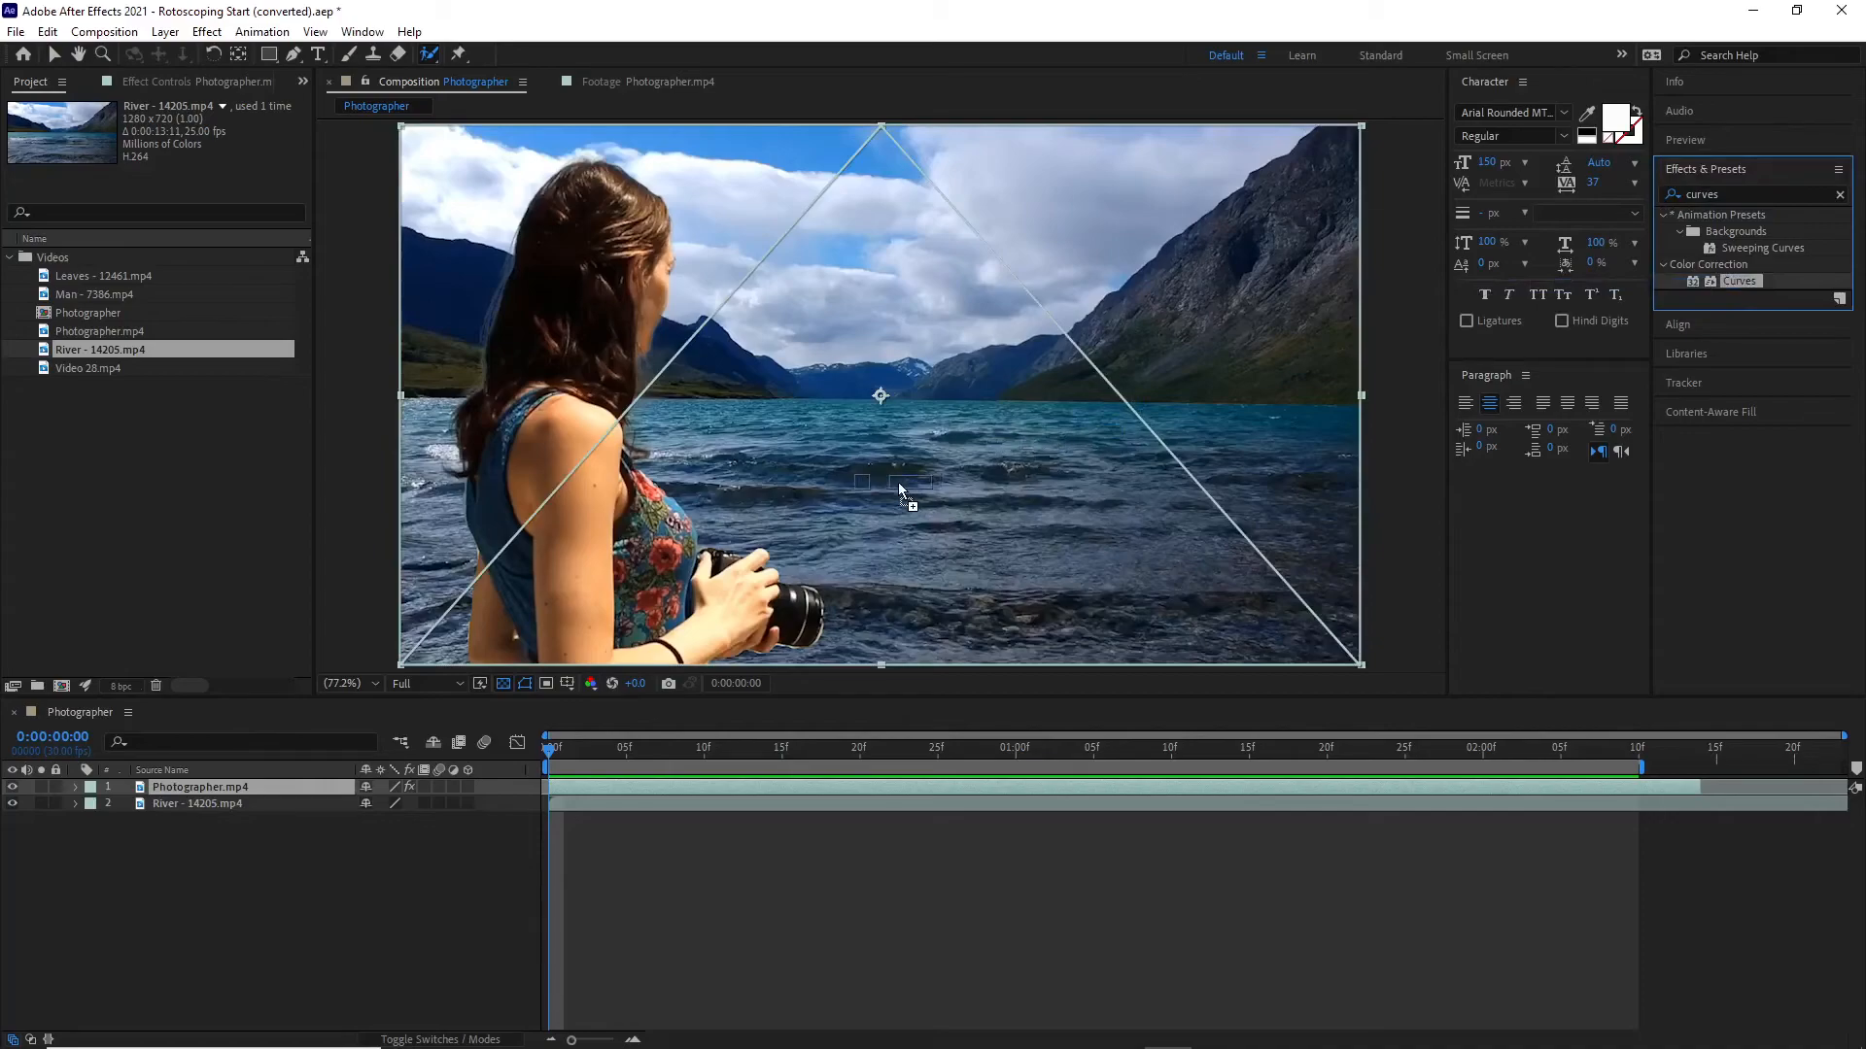
{"action": "left_click_drag", "start_coordinate": [890, 484], "coordinate": [890, 486]}
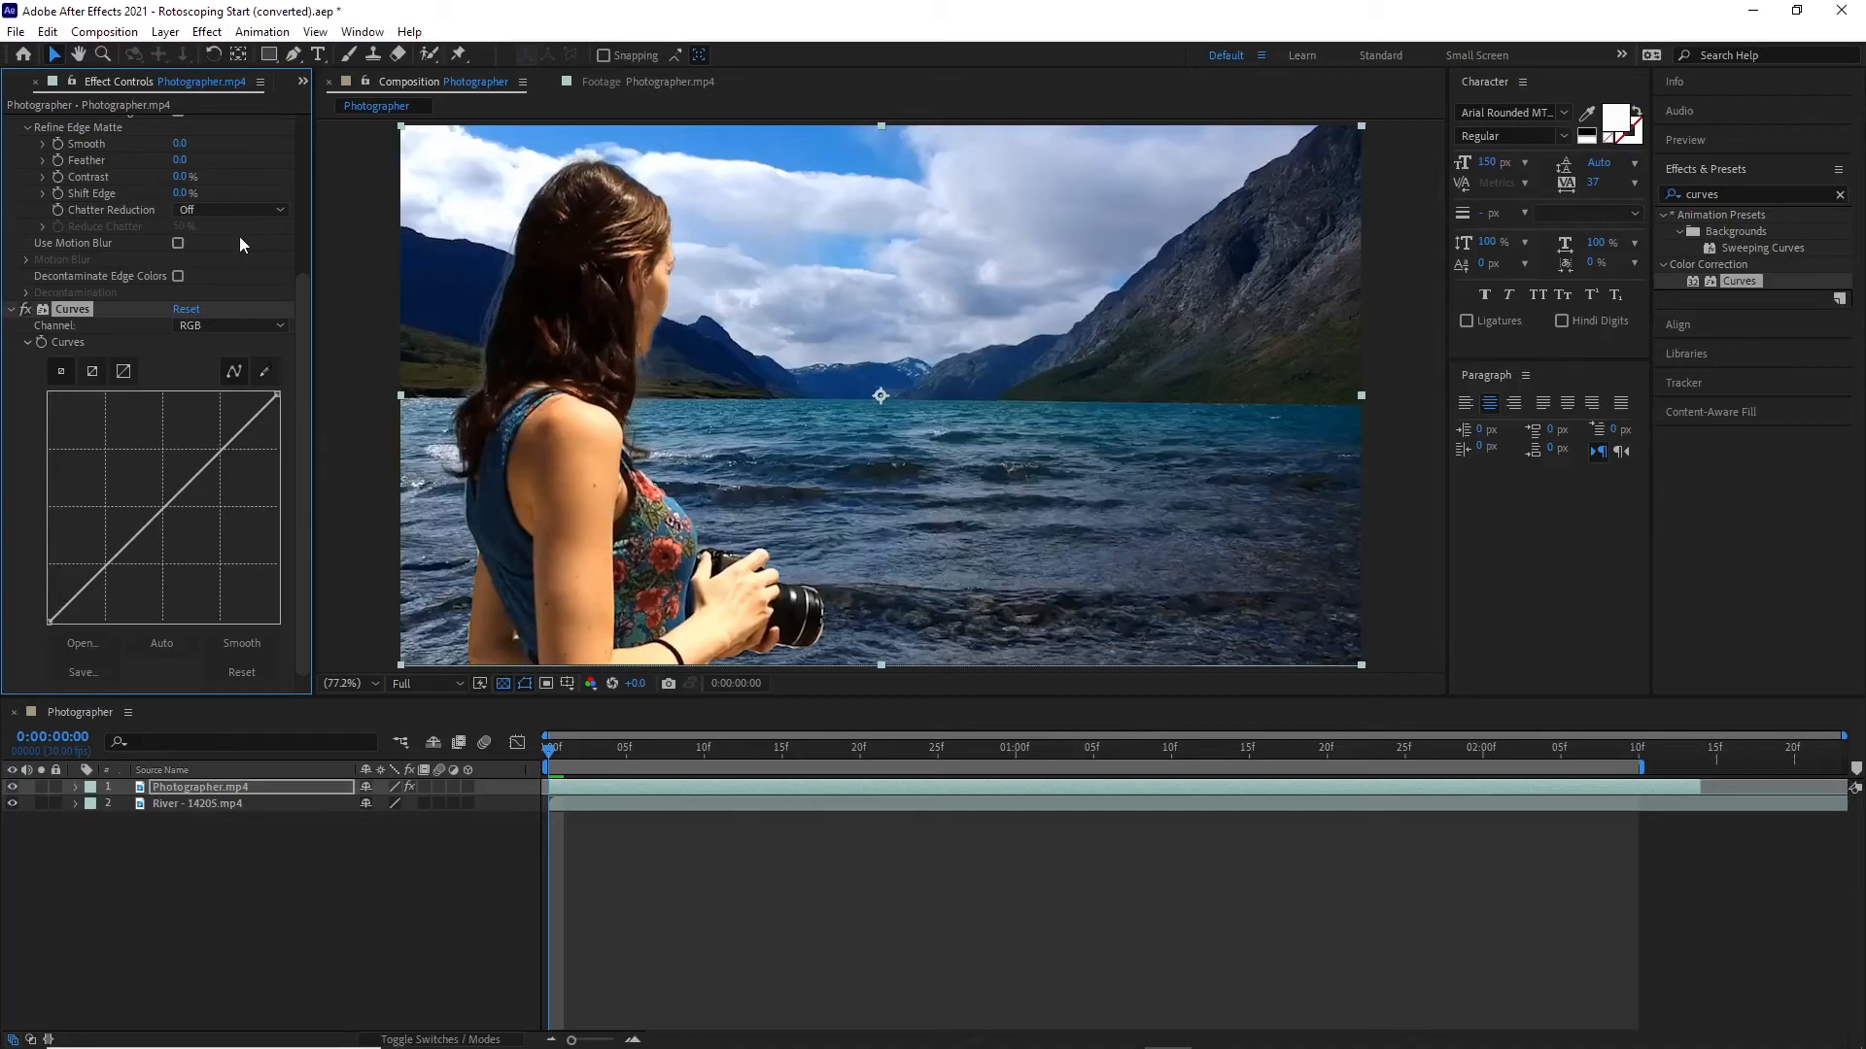
Bend the Blue channel curve of the Curves effect slightly upward to add blue to the woman.
{"action": "left_click", "coordinate": [265, 372]}
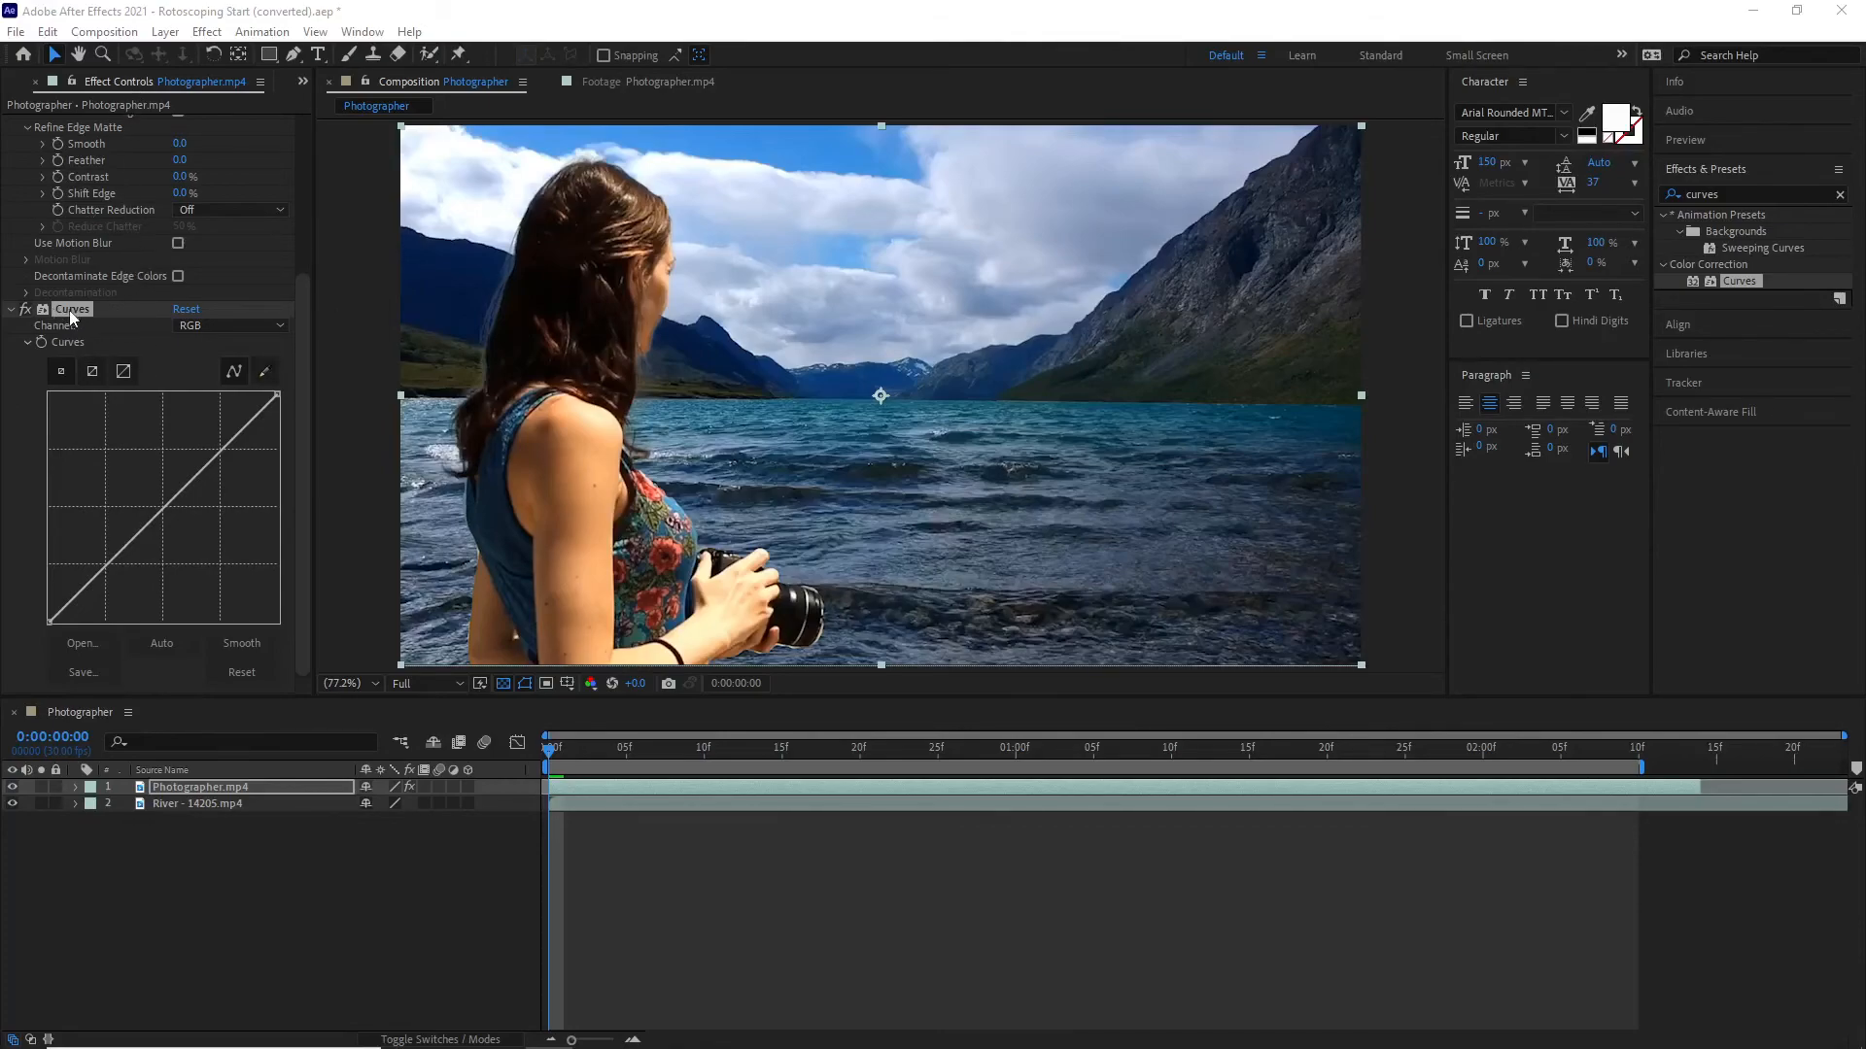
{"action": "left_click", "coordinate": [203, 324]}
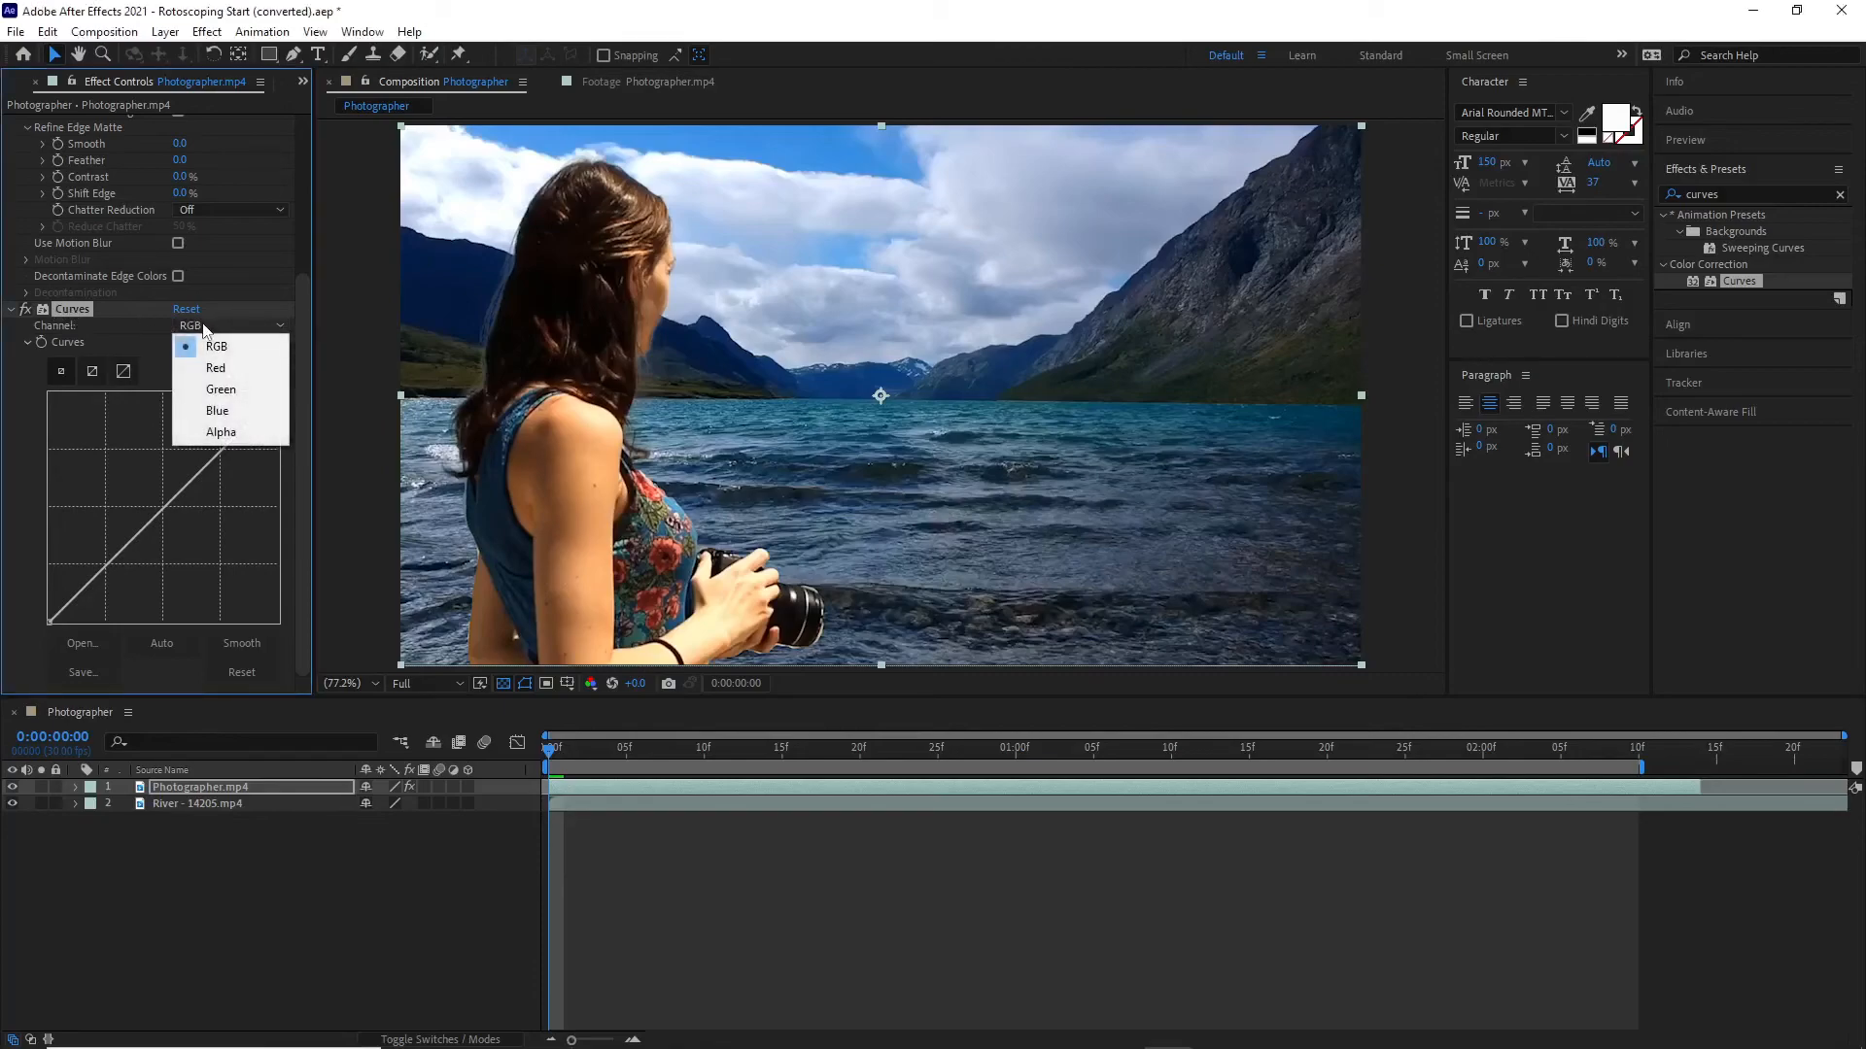
{"action": "left_click", "coordinate": [222, 414]}
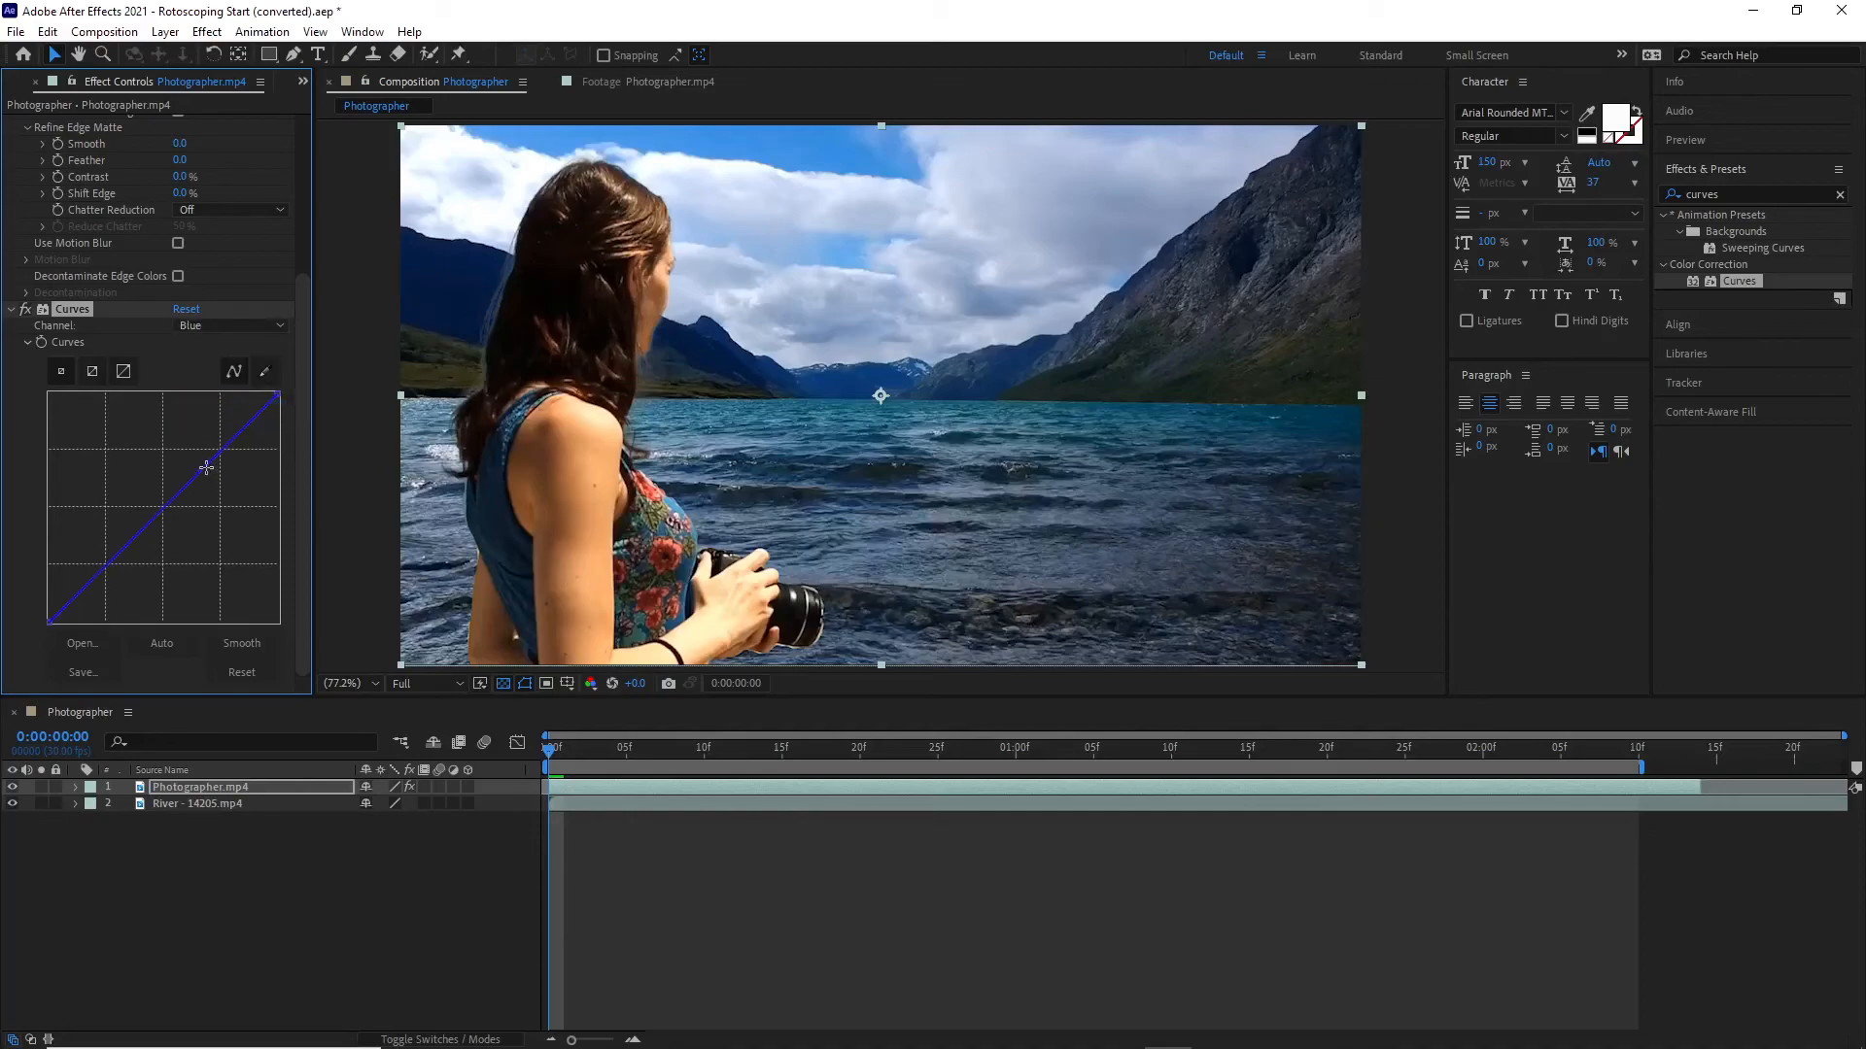
{"action": "left_click_drag", "start_coordinate": [216, 457], "coordinate": [195, 436]}
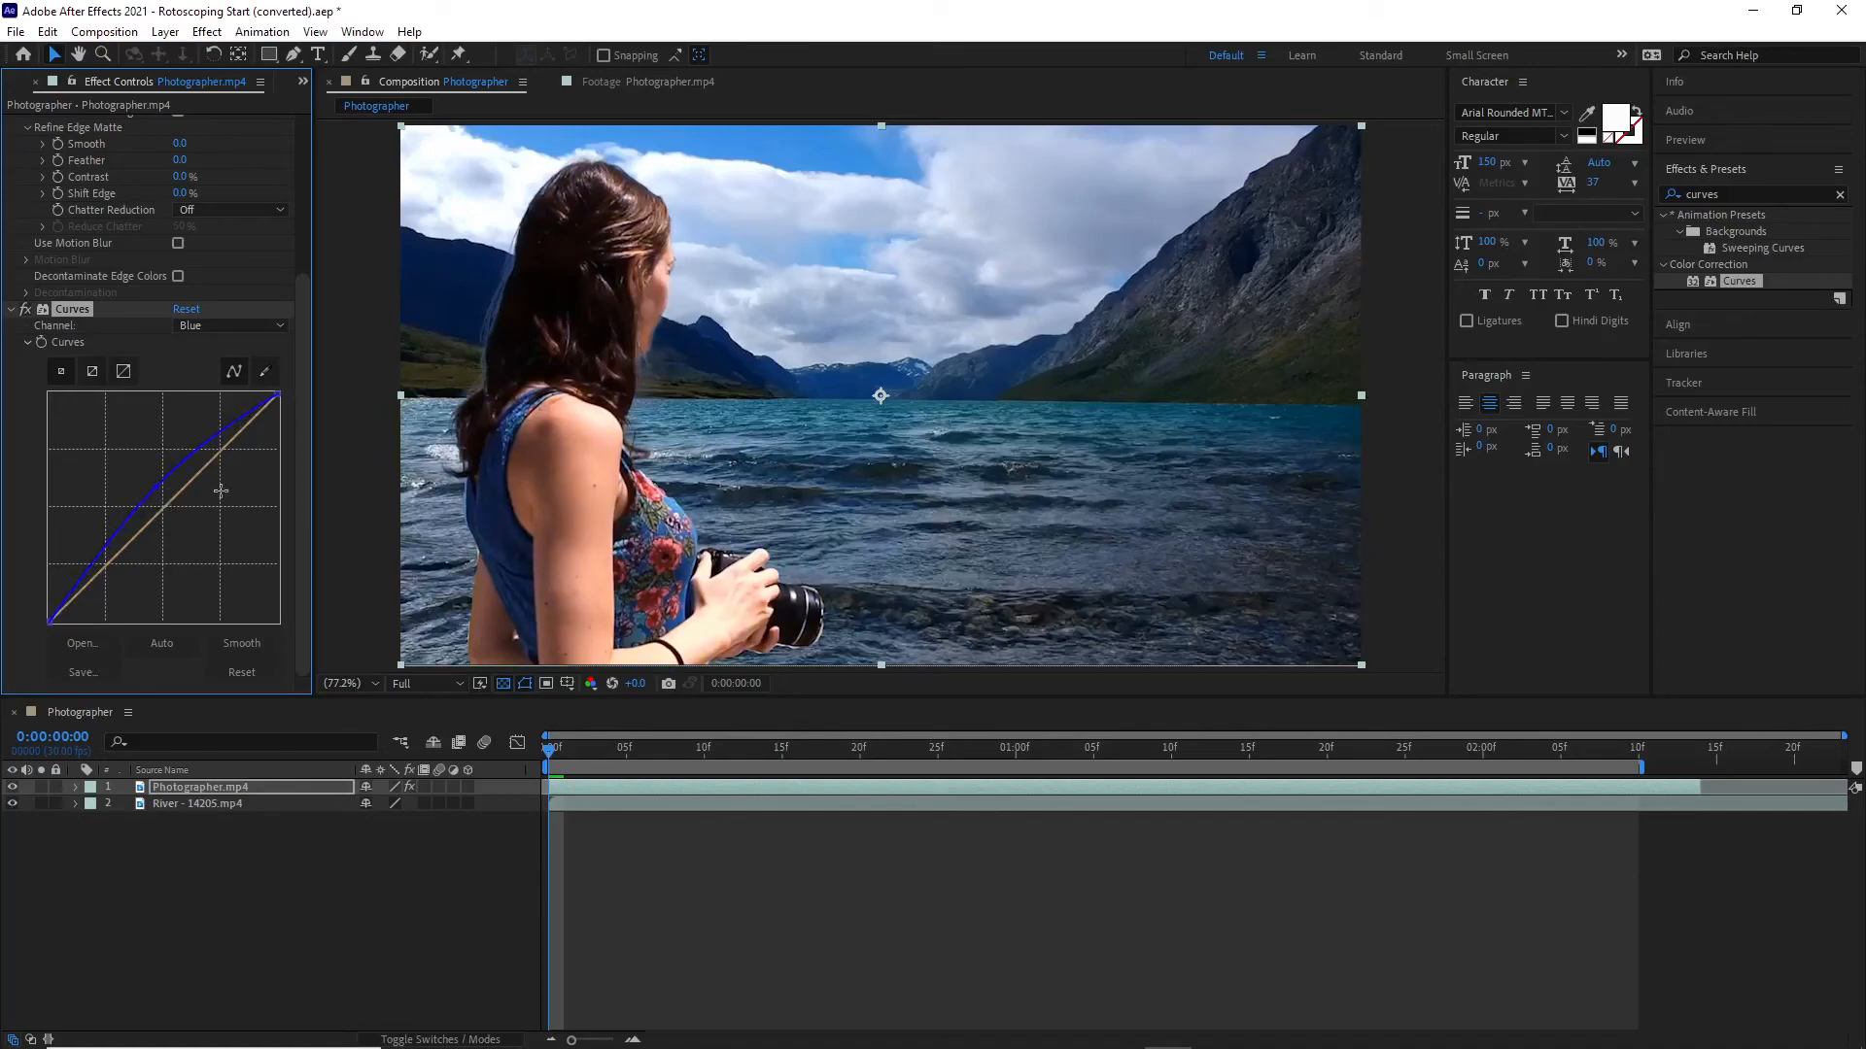
Raise the midpoint of the Green channel curve very slightly above the diagonal.
{"action": "left_click", "coordinate": [211, 325]}
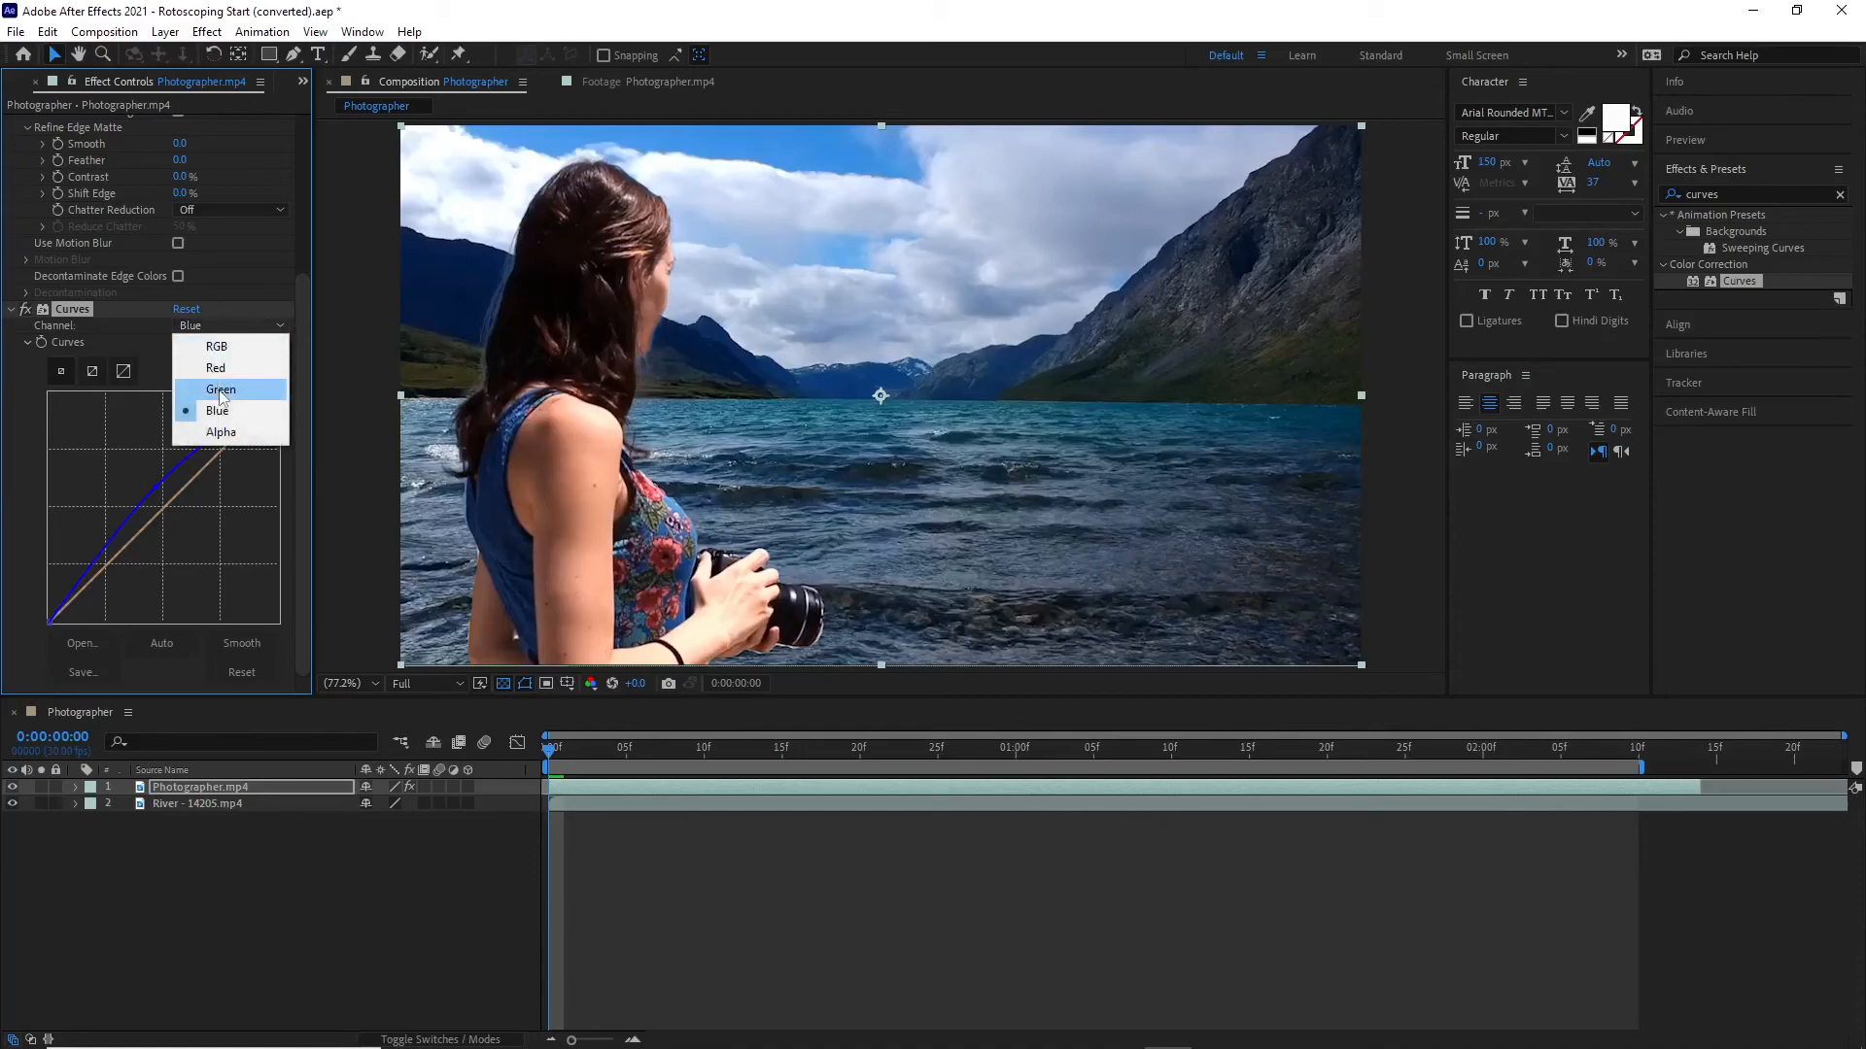
{"action": "left_click", "coordinate": [220, 387]}
{"action": "mouse_move", "coordinate": [206, 470]}
{"action": "left_mouse_down"}
{"action": "mouse_move", "coordinate": [202, 507]}
{"action": "mouse_move", "coordinate": [187, 477]}
{"action": "left_mouse_up"}
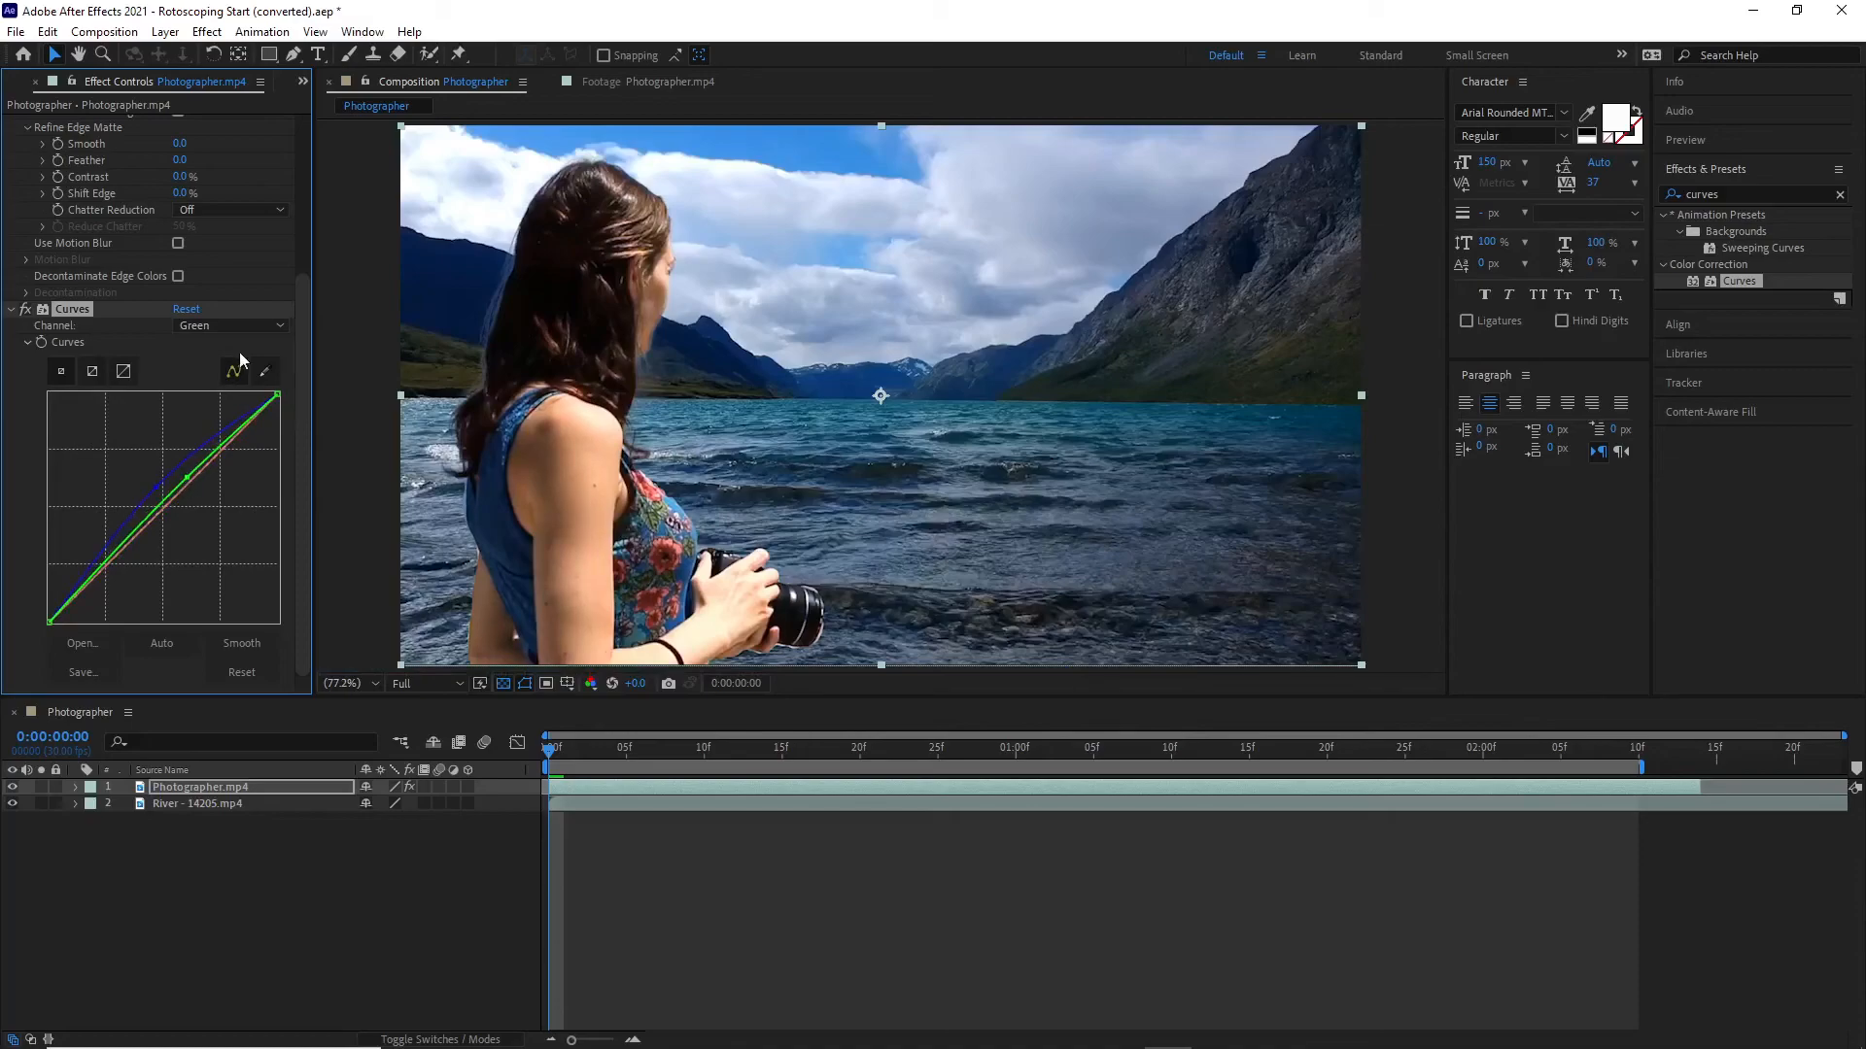
Pull the Red channel curve moderately below the diagonal to reduce the woman's warm tones.
{"action": "left_click", "coordinate": [280, 325]}
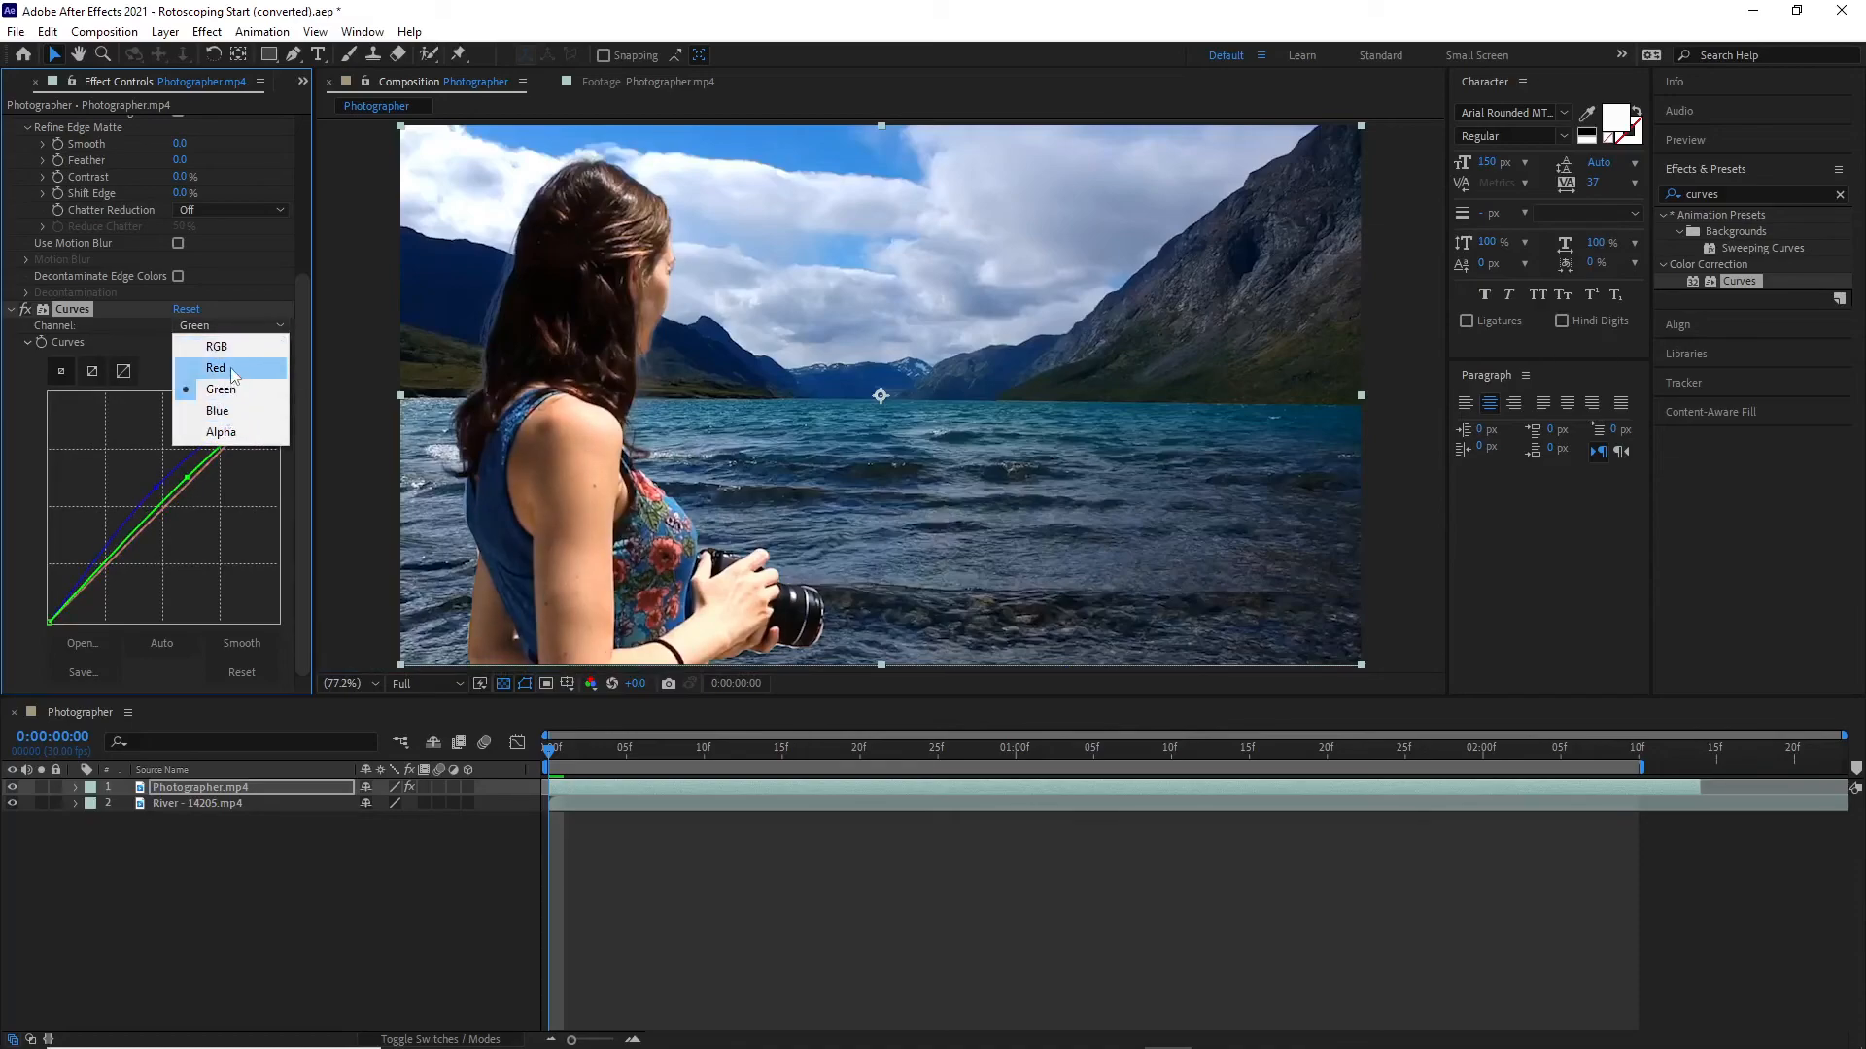
{"action": "left_click", "coordinate": [232, 368]}
{"action": "mouse_move", "coordinate": [199, 478]}
{"action": "left_mouse_down"}
{"action": "mouse_move", "coordinate": [217, 506]}
{"action": "mouse_move", "coordinate": [213, 483]}
{"action": "left_mouse_up"}
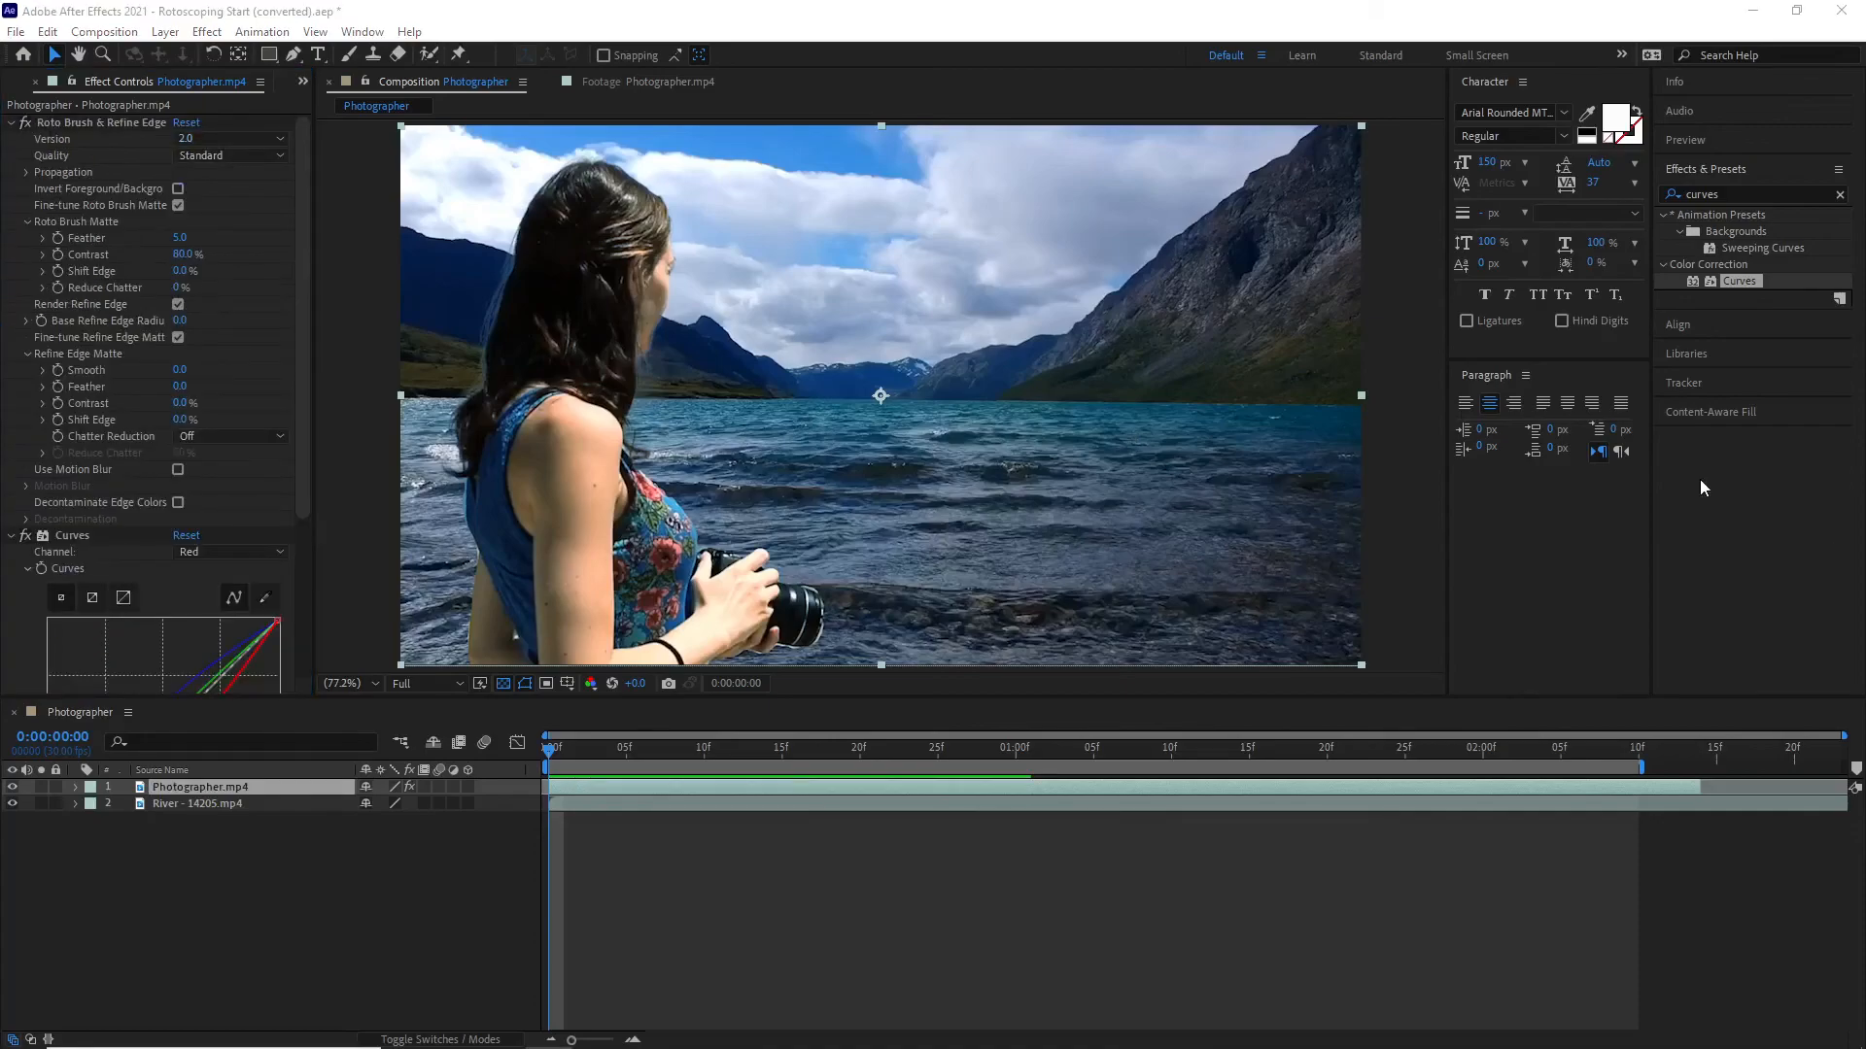
Review the Curves adjustment, compare it with the original Photographer.mp4 footage, and preview the color-matched composite from the first frame.
{"action": "left_click_drag", "start_coordinate": [300, 416], "coordinate": [305, 719]}
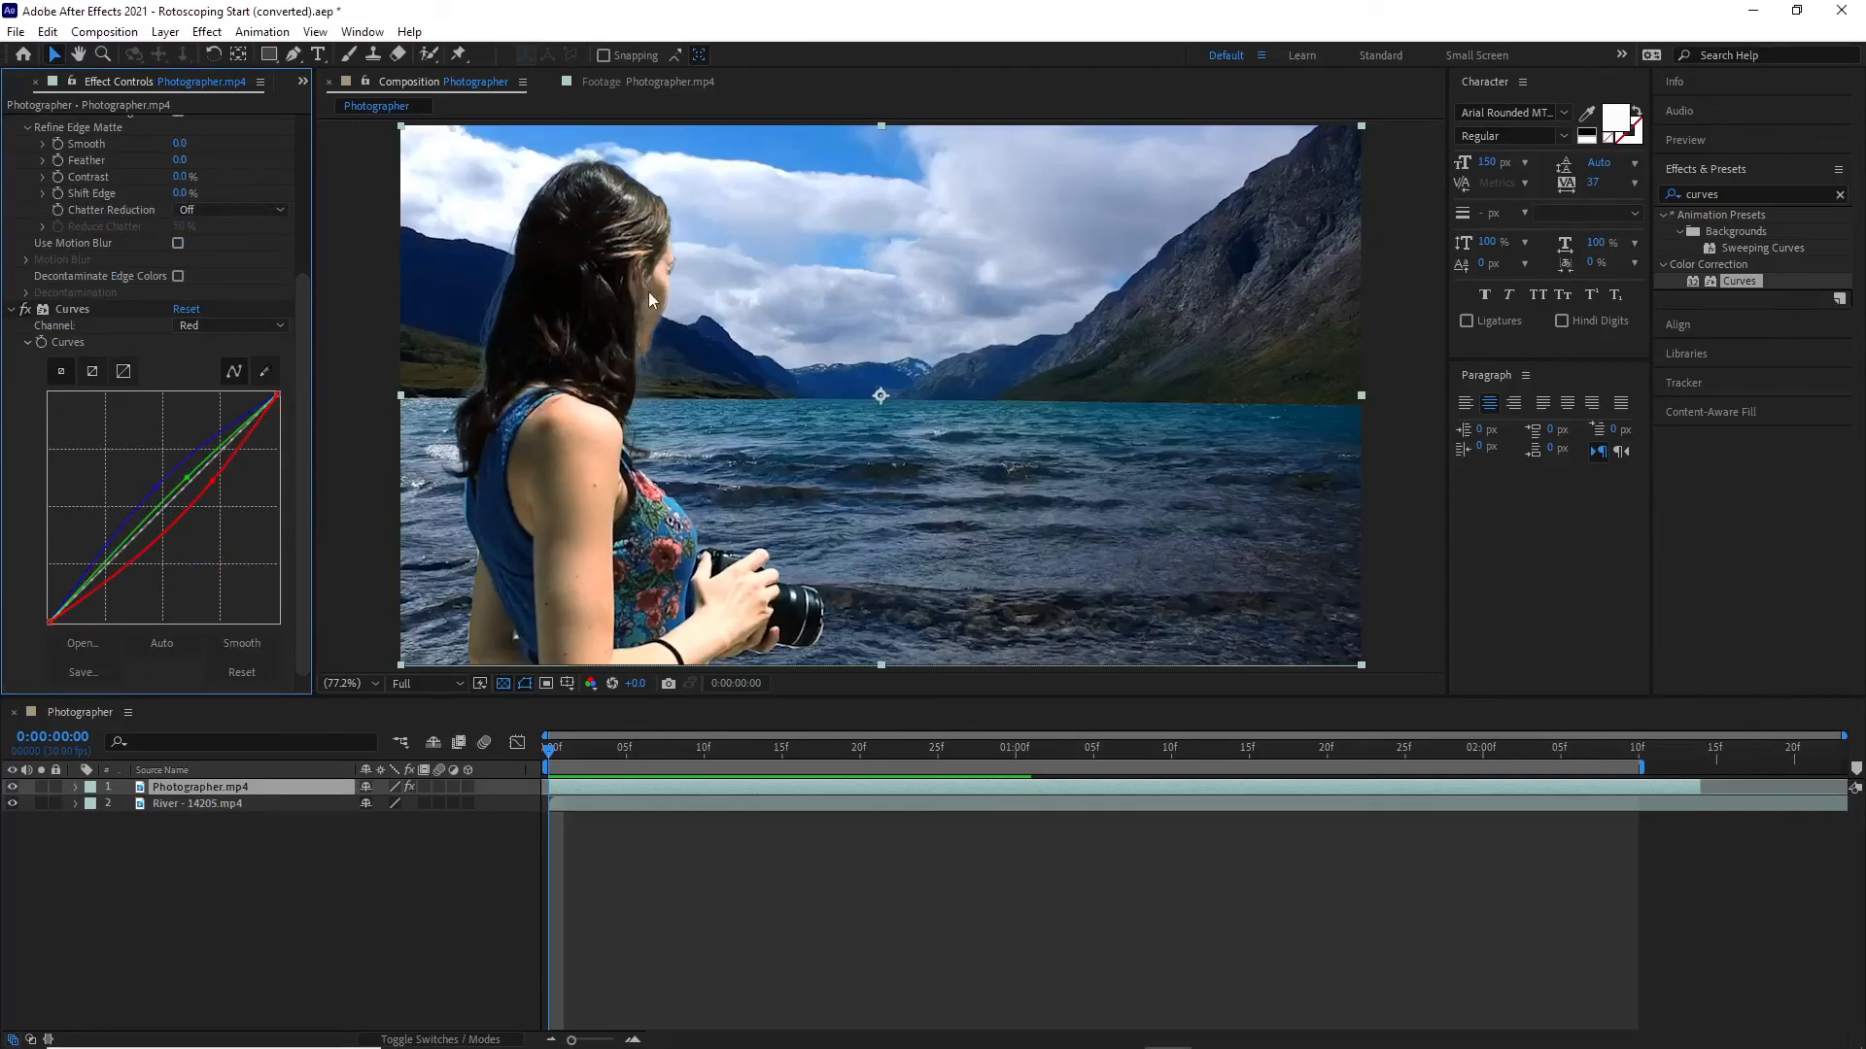
{"action": "left_click_drag", "start_coordinate": [299, 382], "coordinate": [317, 105]}
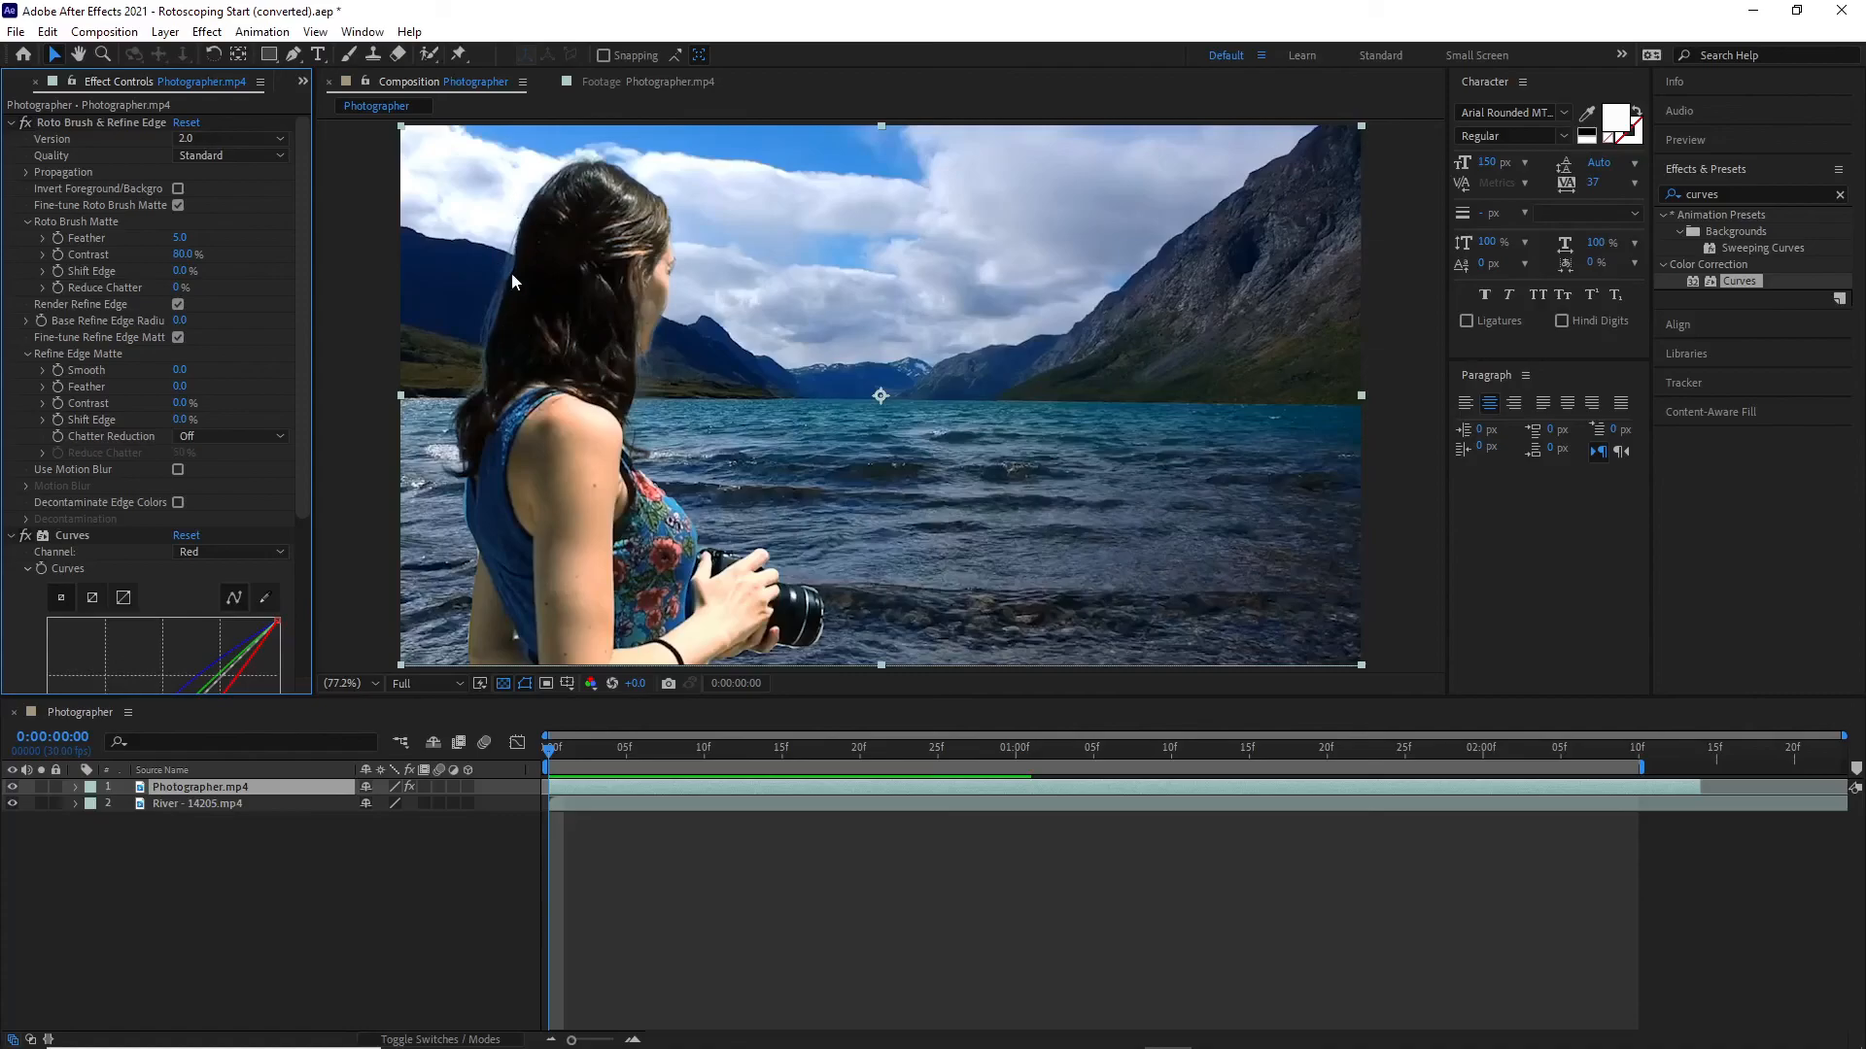
{"action": "left_click", "coordinate": [631, 80]}
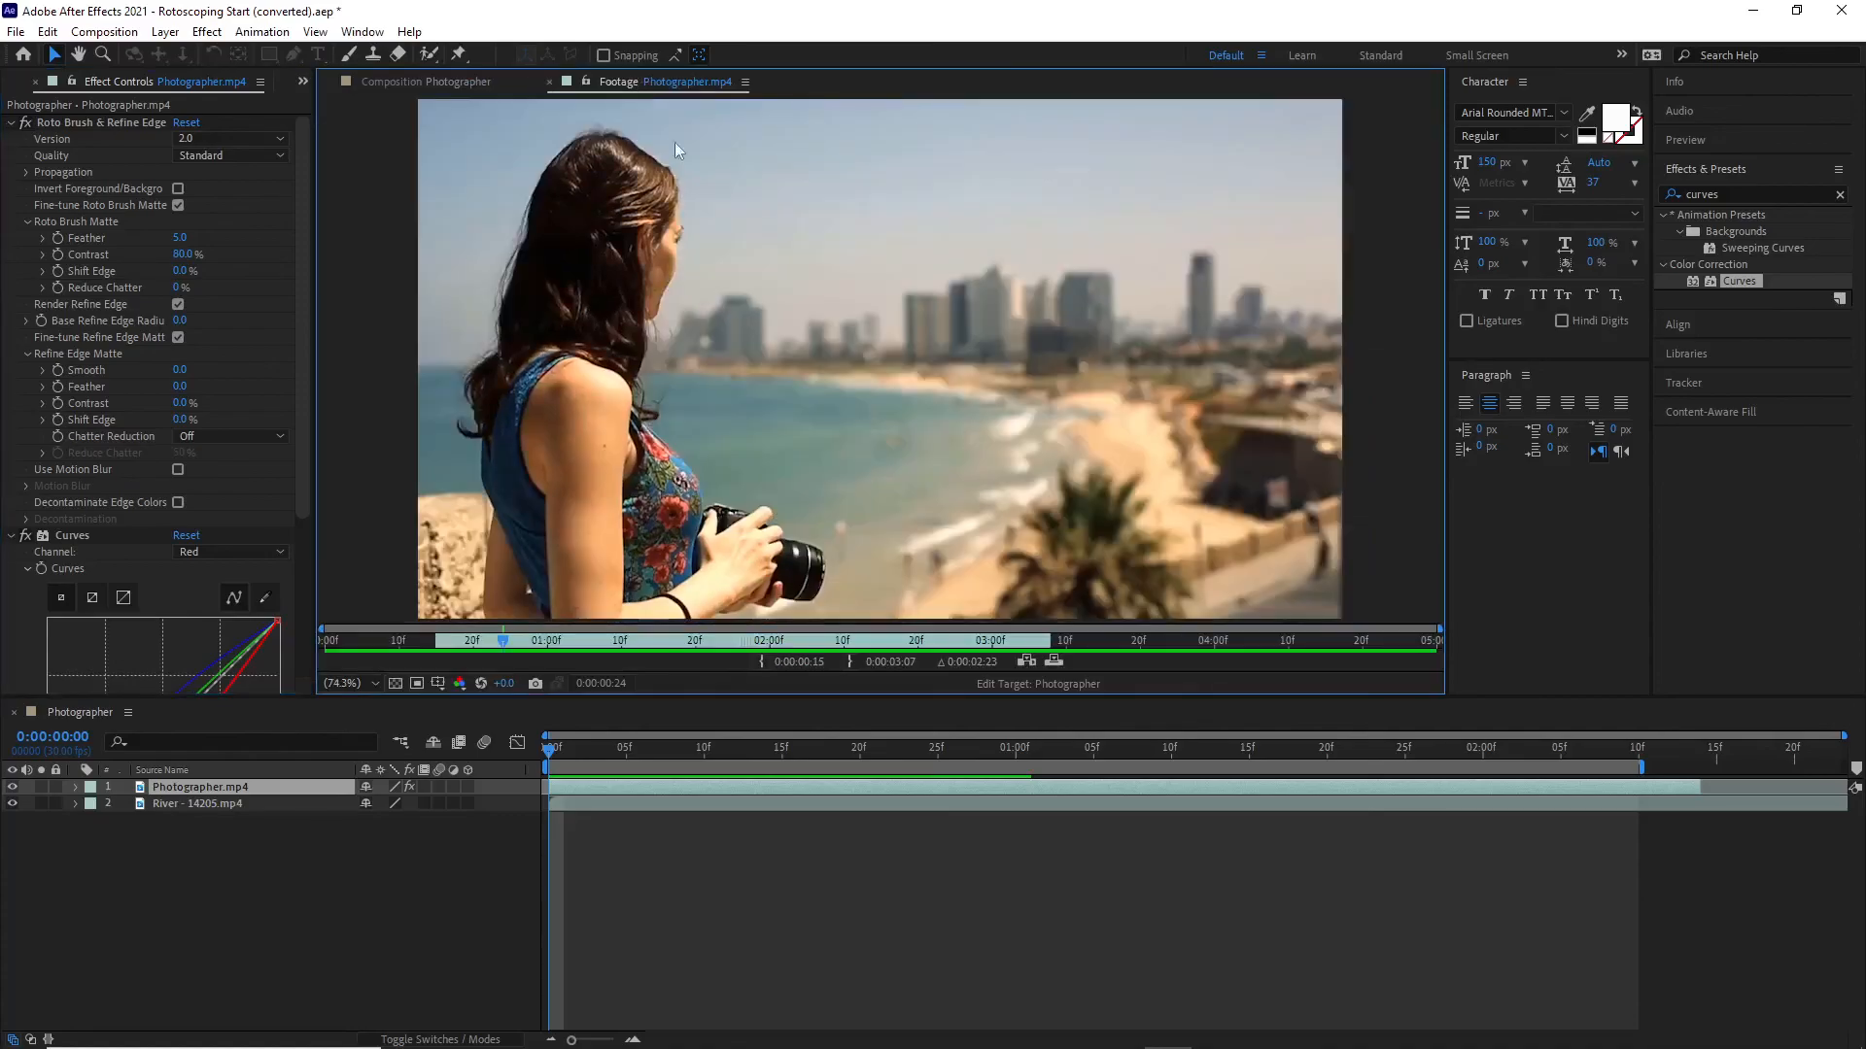
{"action": "left_click_drag", "start_coordinate": [549, 754], "coordinate": [446, 715]}
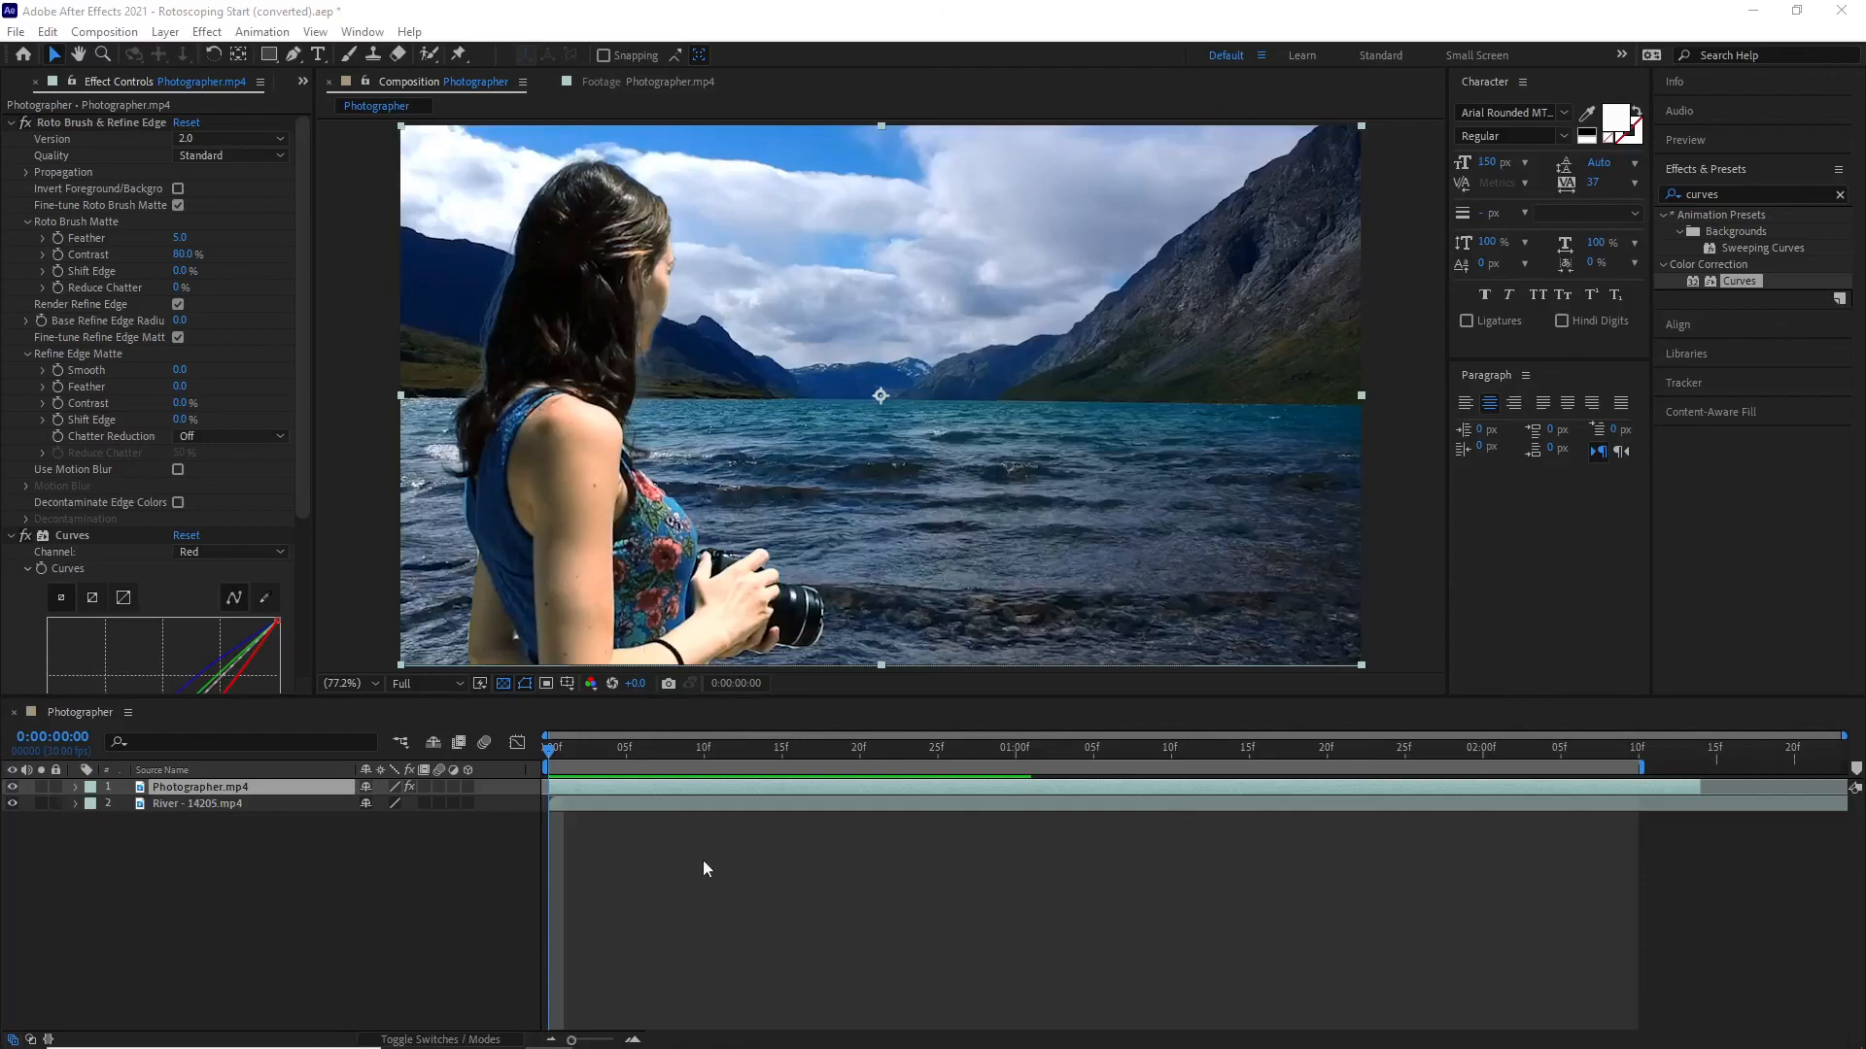
{"action": "key", "text": "space"}
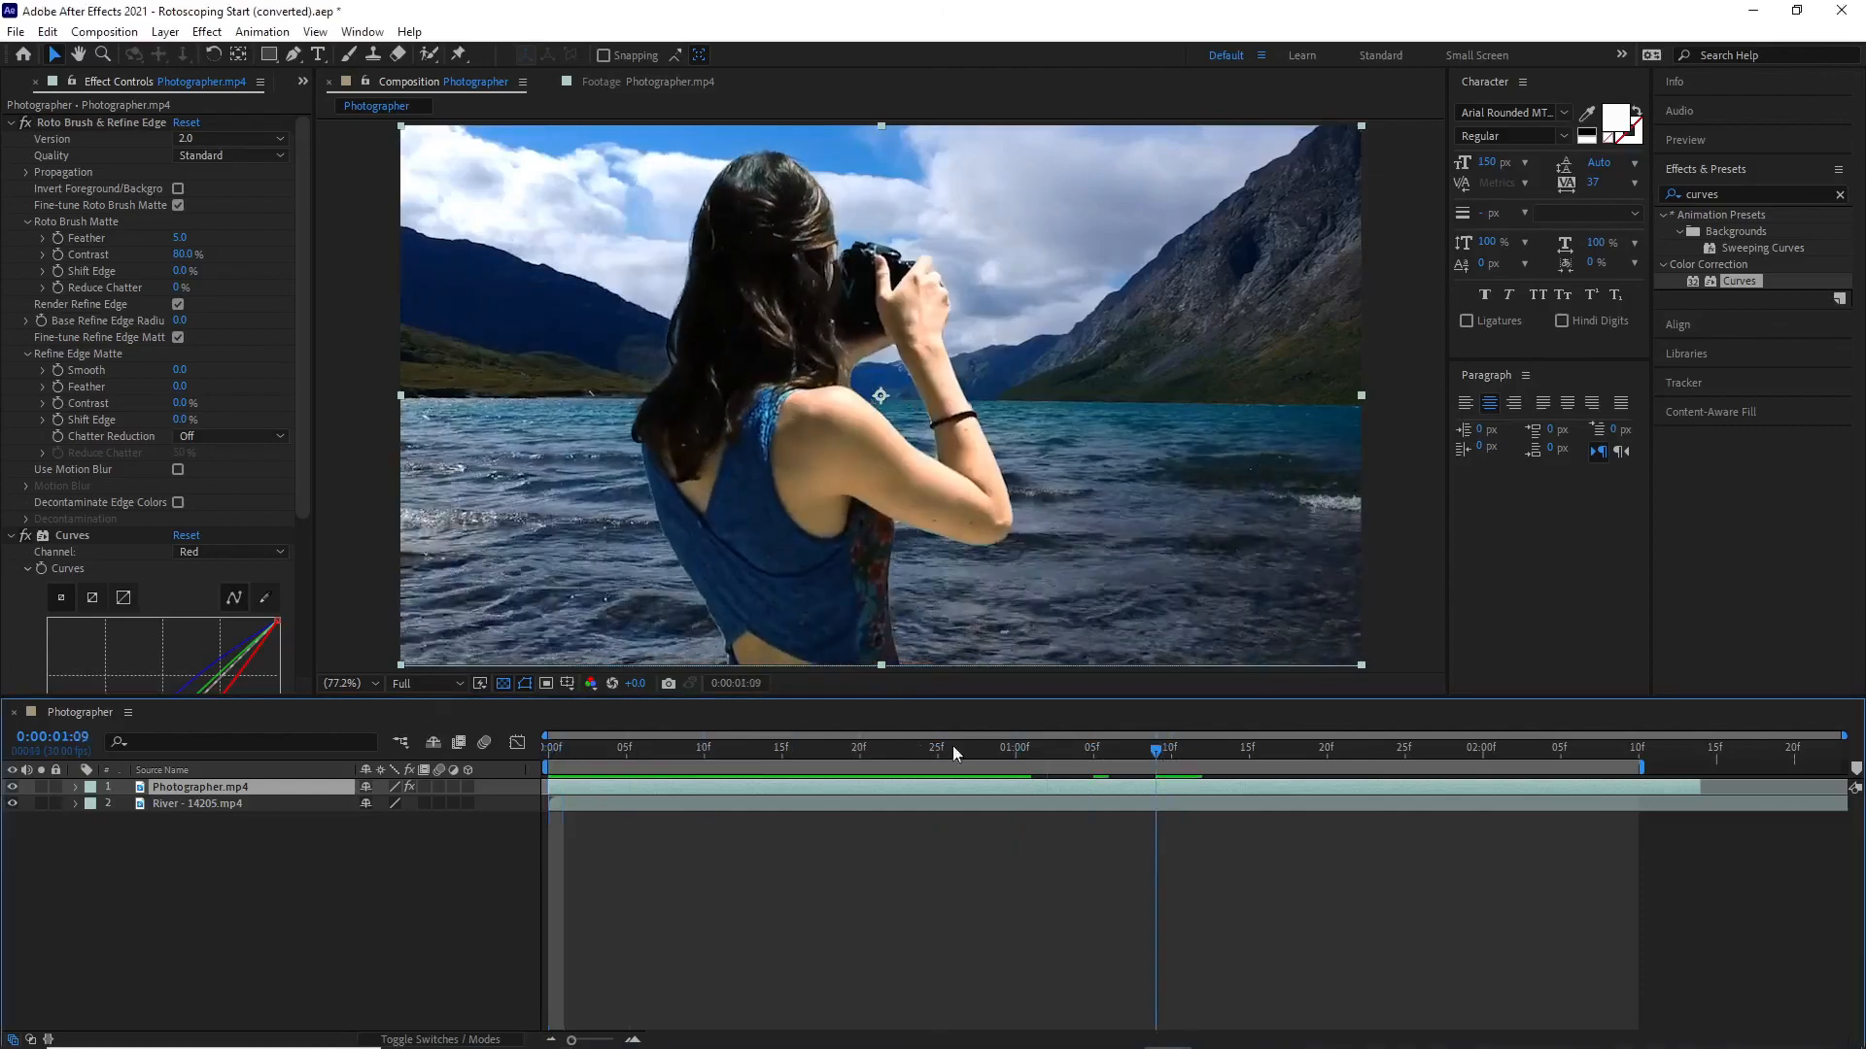
{"action": "key", "text": "space"}
Scale the Photographer.mp4 layer down to about three-fifths of the frame width and place the woman in the water at the frame's lower left.
{"action": "left_click", "coordinate": [589, 382]}
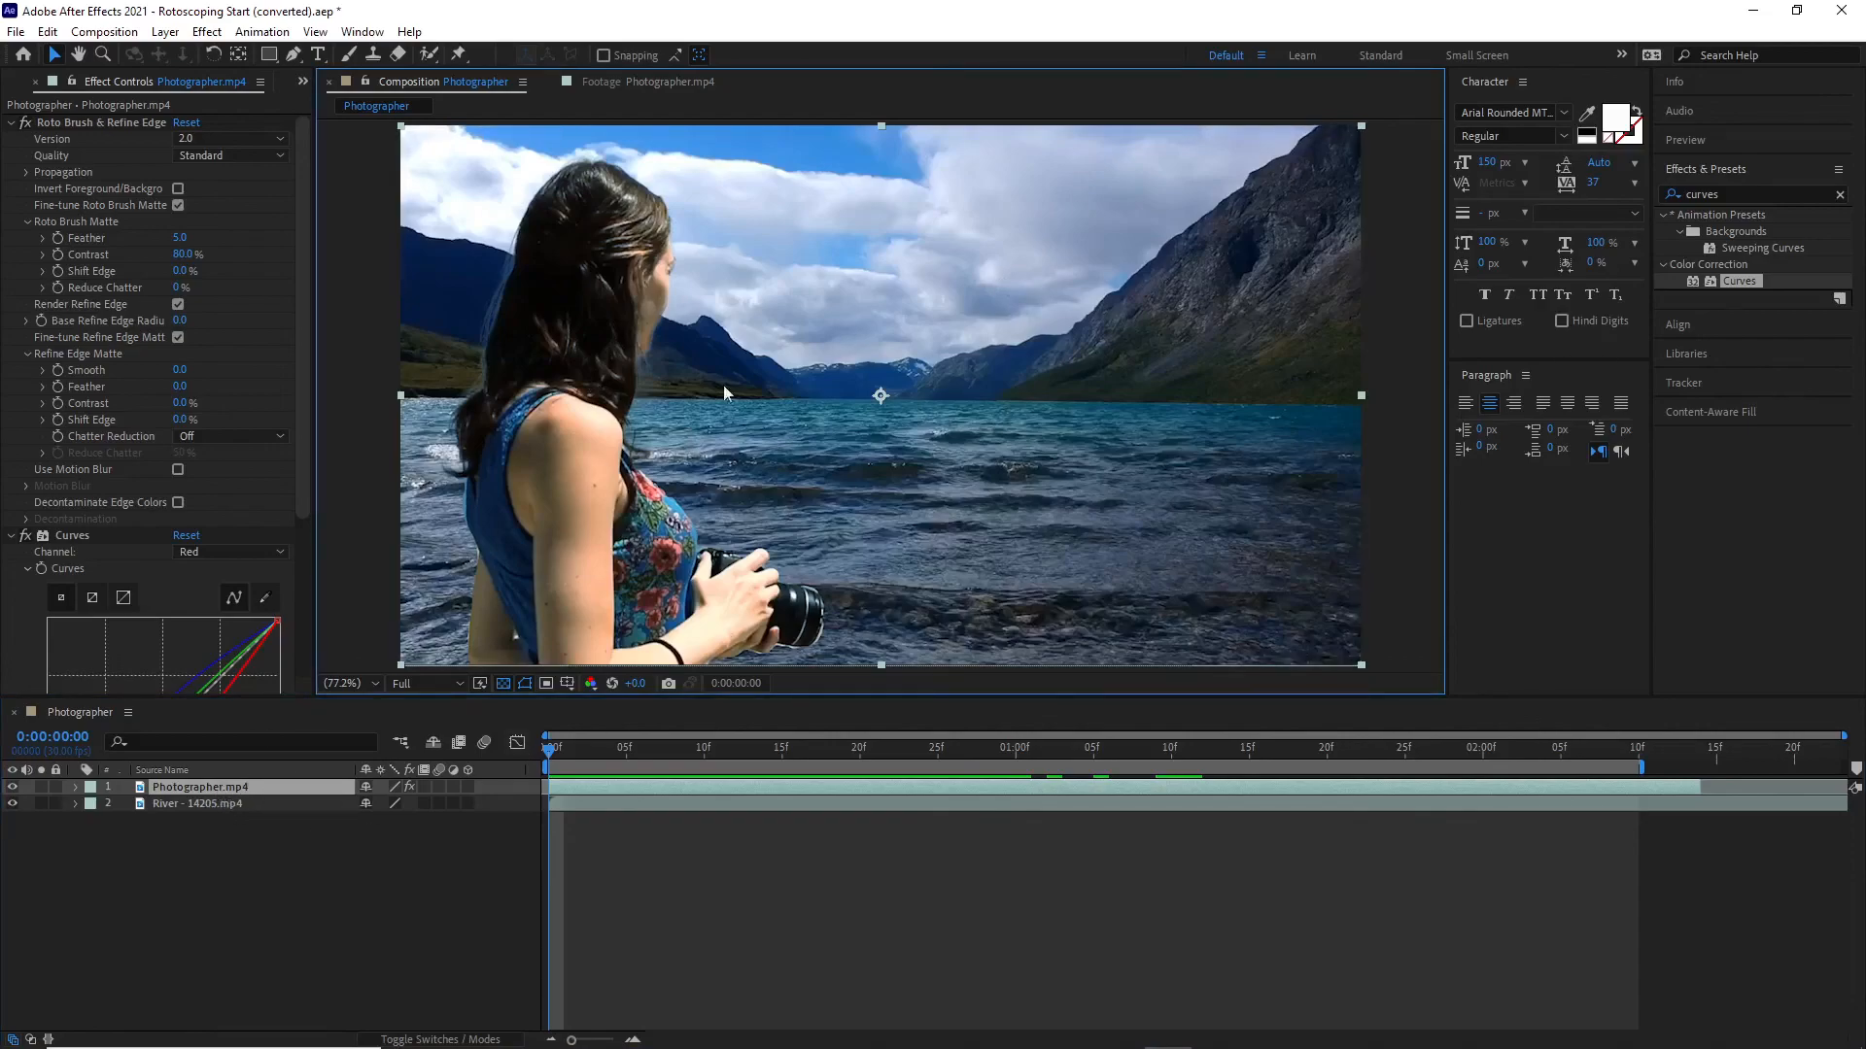
{"action": "left_click", "coordinate": [1362, 126]}
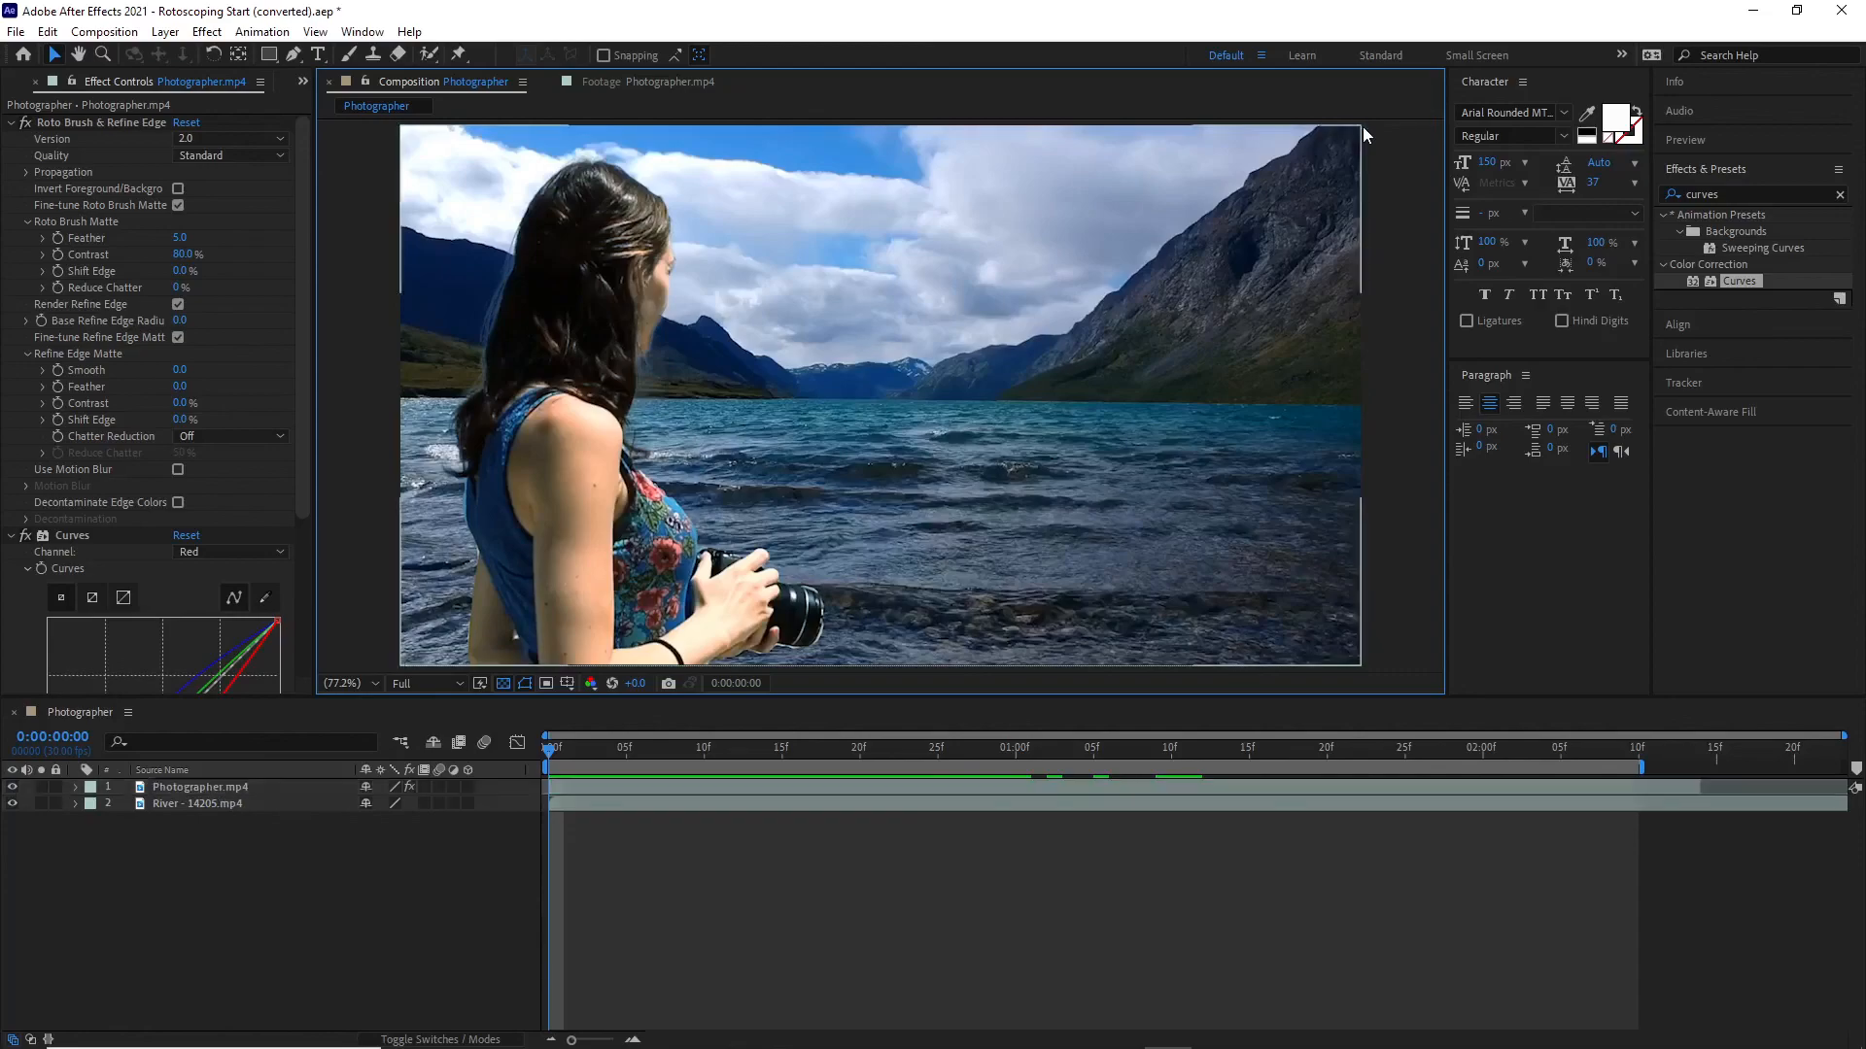
{"action": "left_click", "coordinate": [1352, 136]}
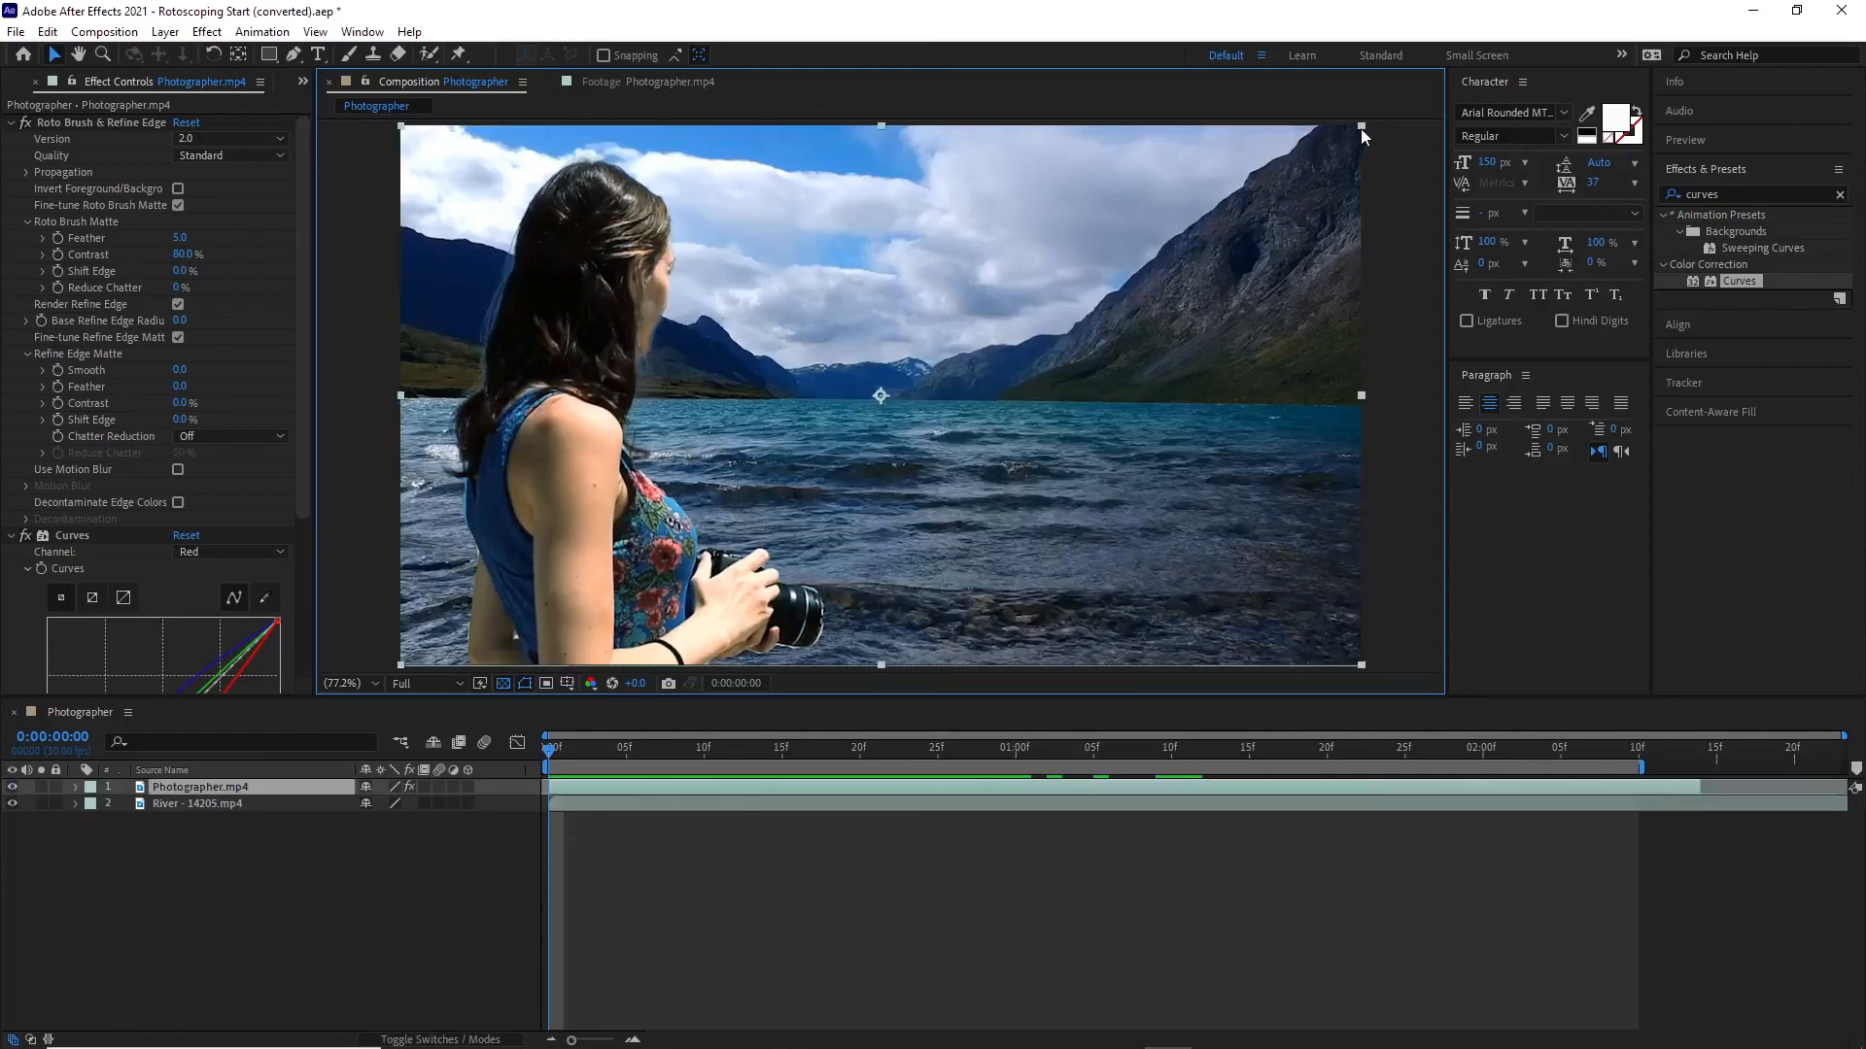
{"action": "left_click_drag", "start_coordinate": [1350, 134], "coordinate": [1172, 218]}
{"action": "left_click_drag", "start_coordinate": [739, 322], "coordinate": [687, 402]}
{"action": "mouse_move", "coordinate": [550, 749]}
{"action": "left_mouse_down"}
{"action": "mouse_move", "coordinate": [832, 736]}
{"action": "mouse_move", "coordinate": [550, 738]}
{"action": "left_mouse_up"}
{"action": "left_click_drag", "start_coordinate": [683, 372], "coordinate": [659, 423]}
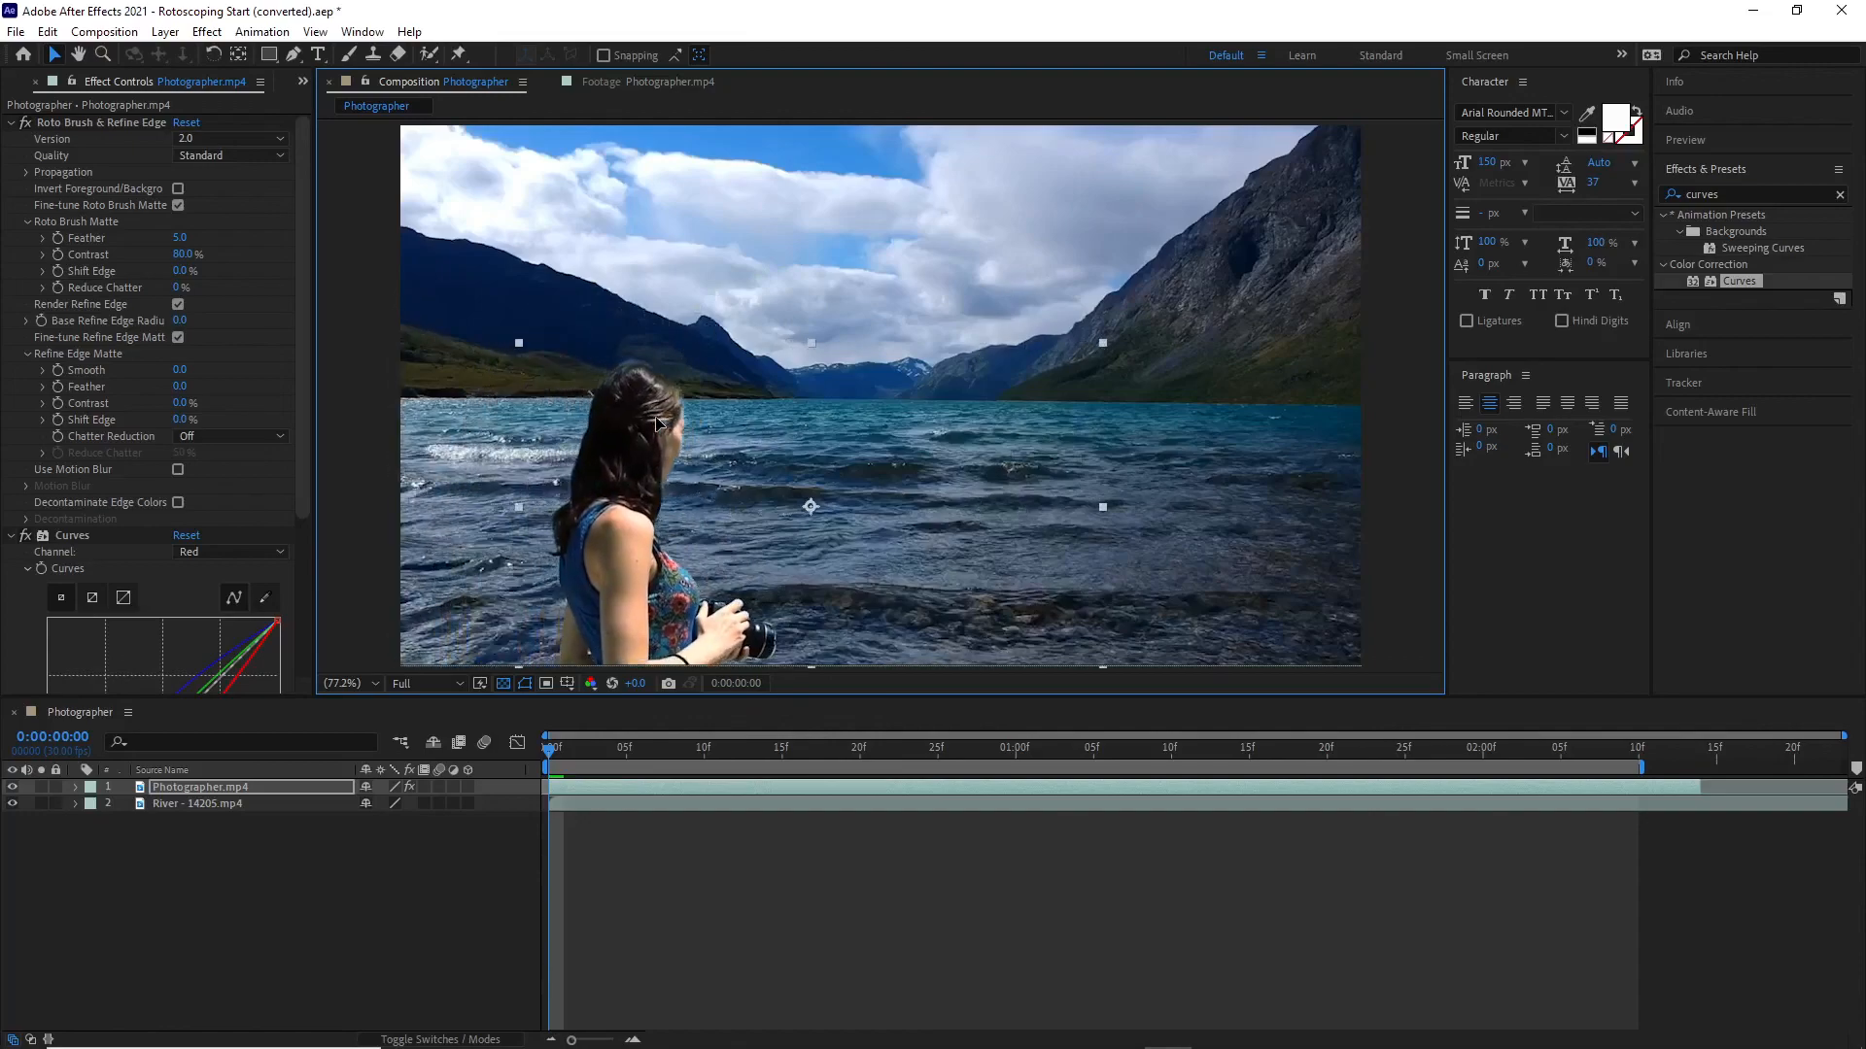
{"action": "left_click_drag", "start_coordinate": [552, 753], "coordinate": [394, 741]}
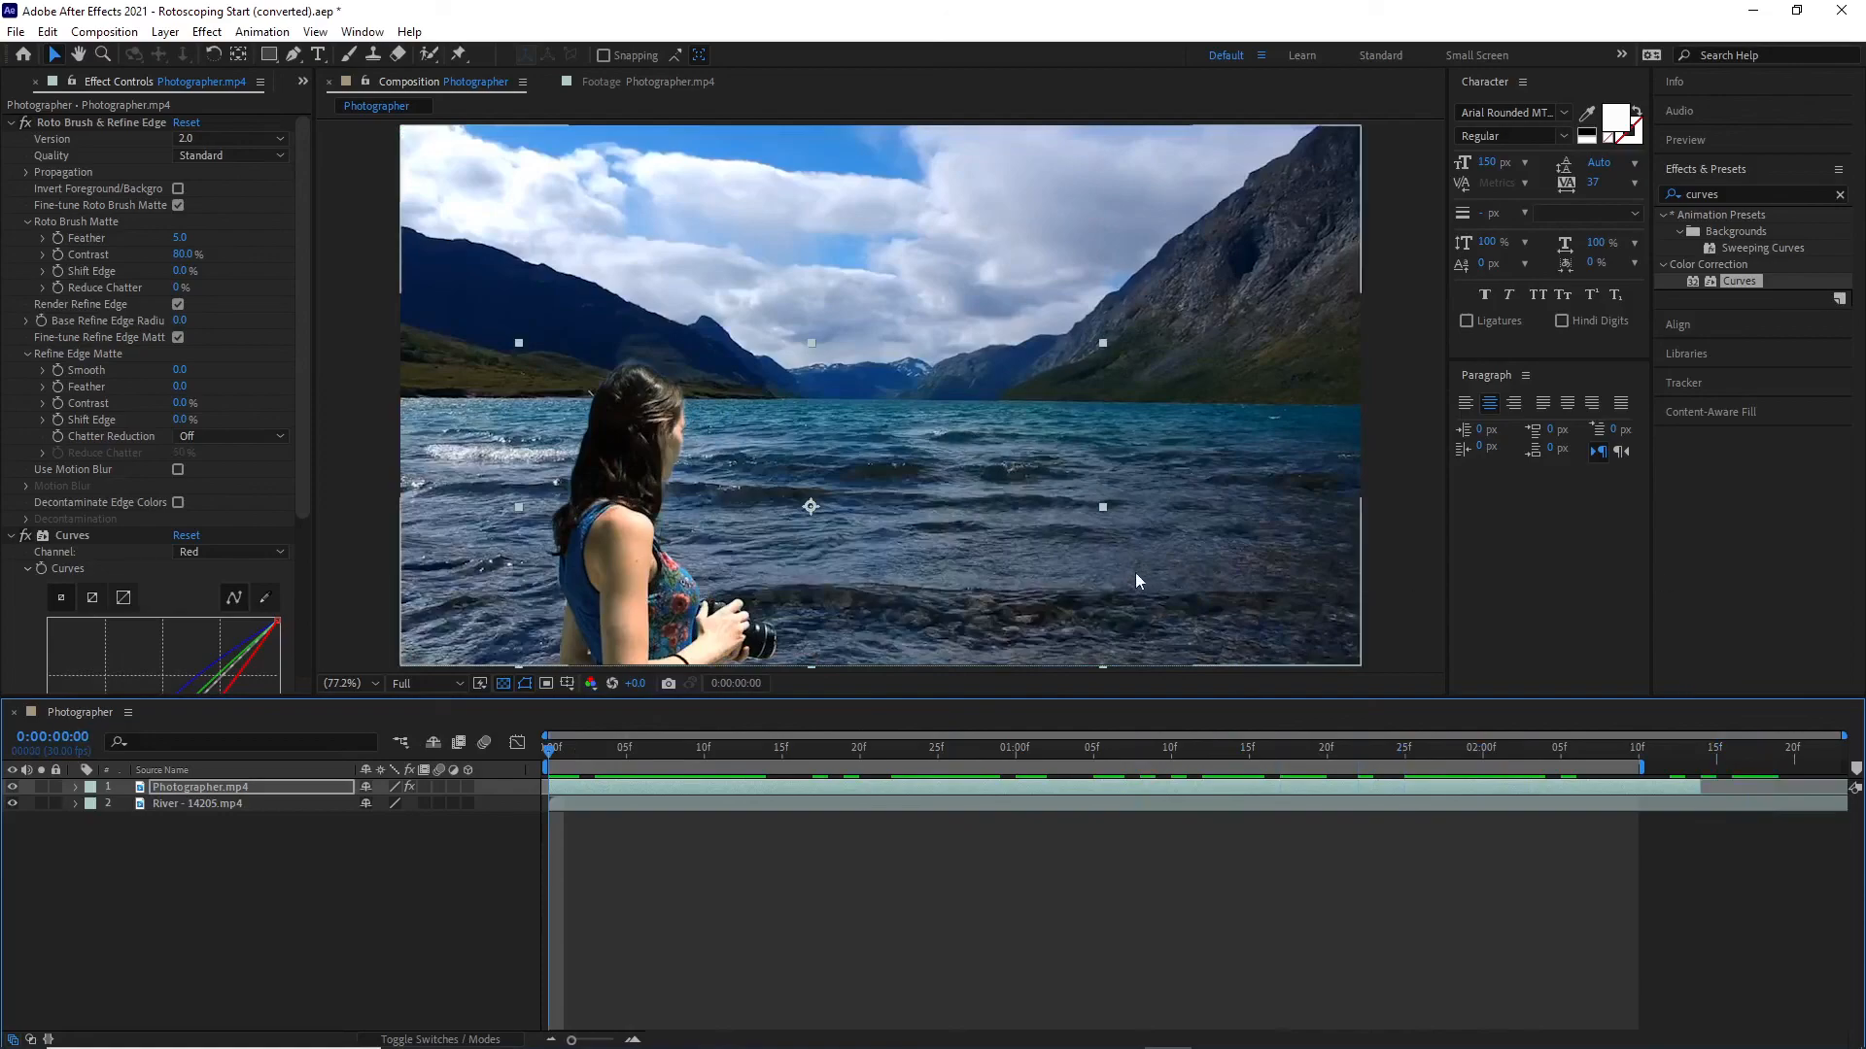